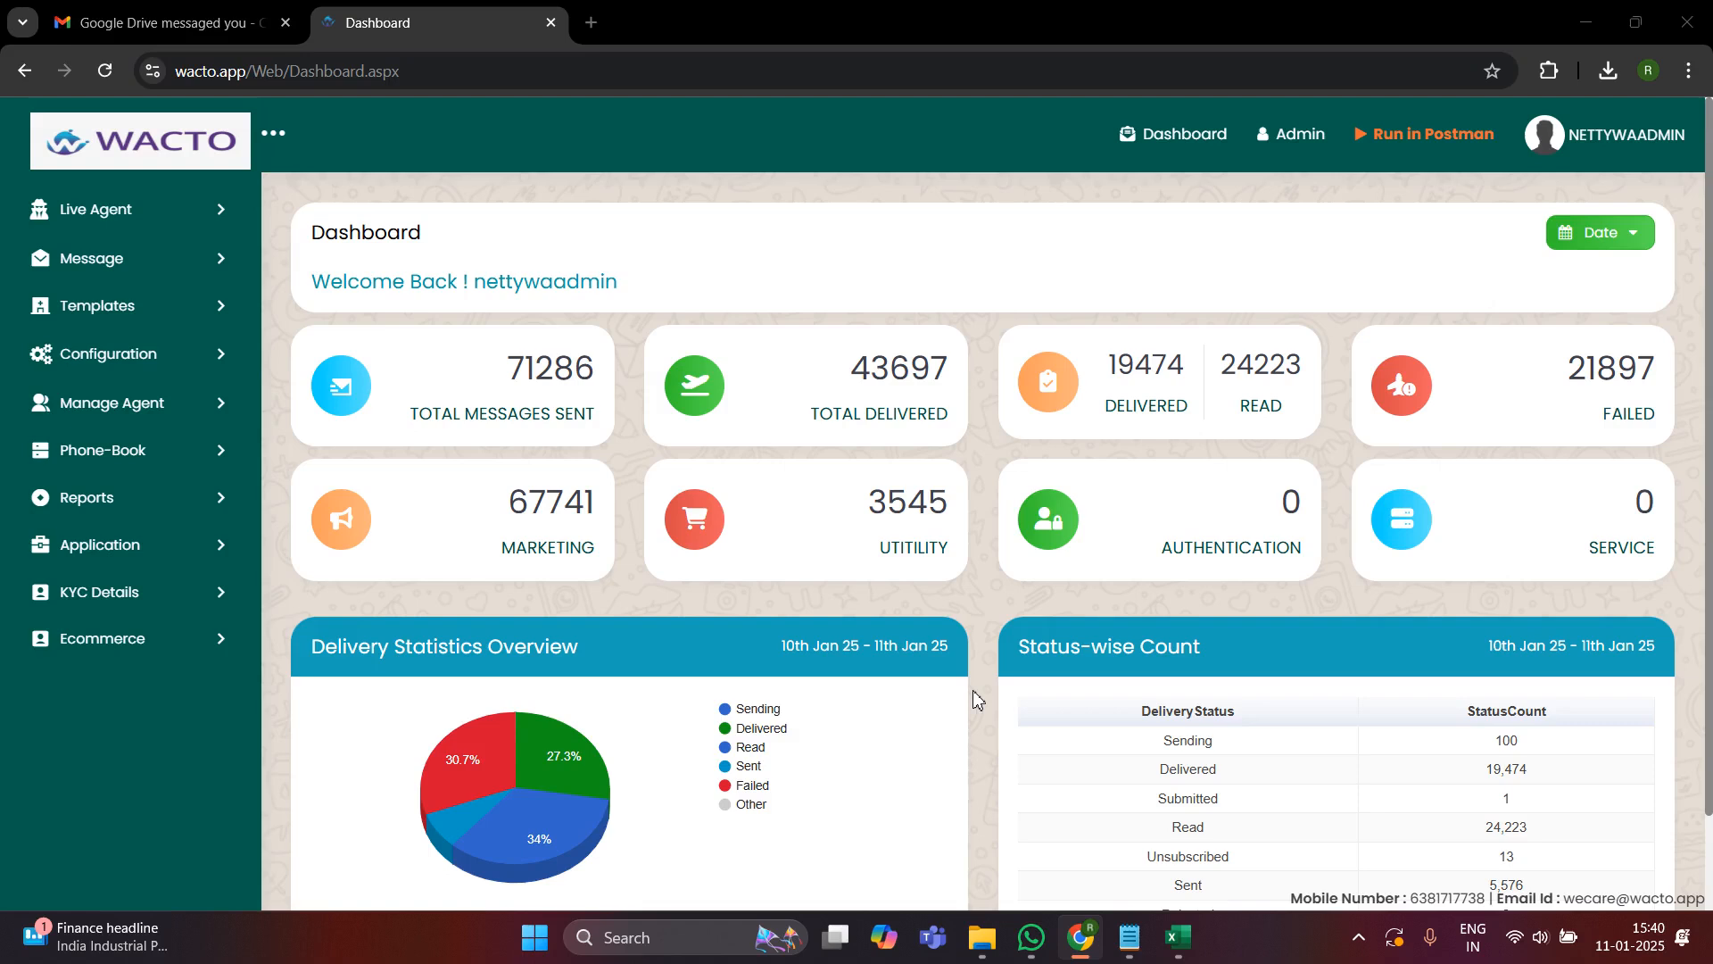
# - Open the Manage Templates page and review the listed Meta templates with their categories and statuses
pyautogui.click(99, 308)
pyautogui.click(151, 351)
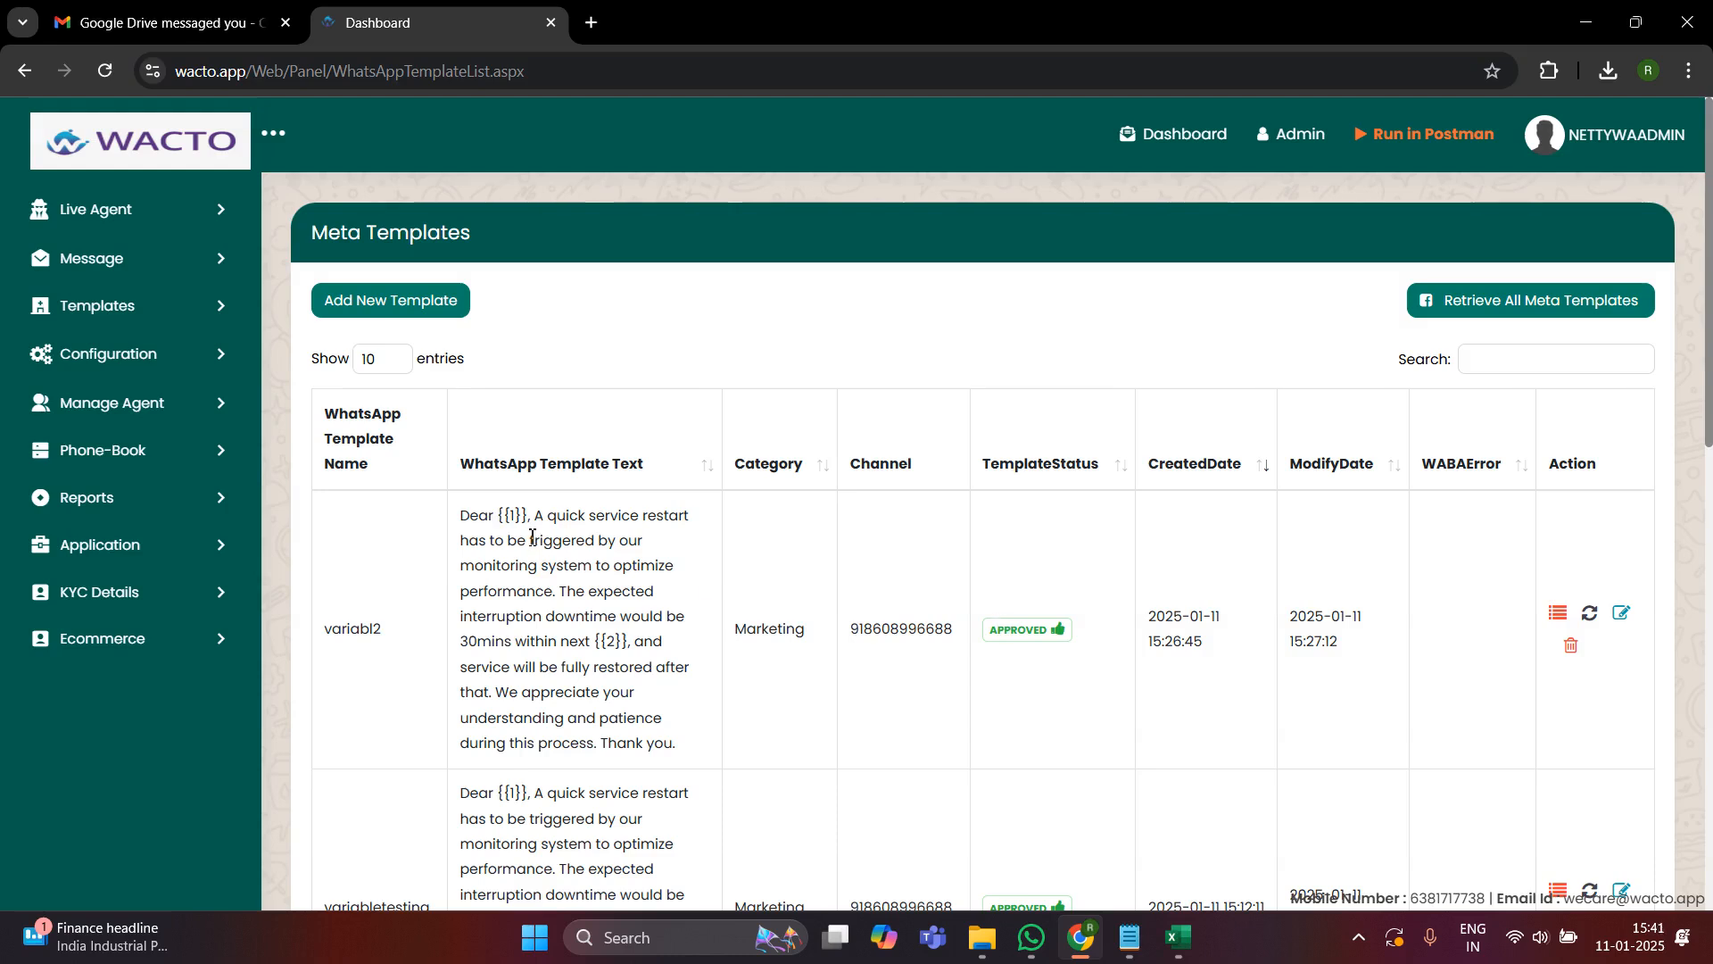
pyautogui.click(118, 306)
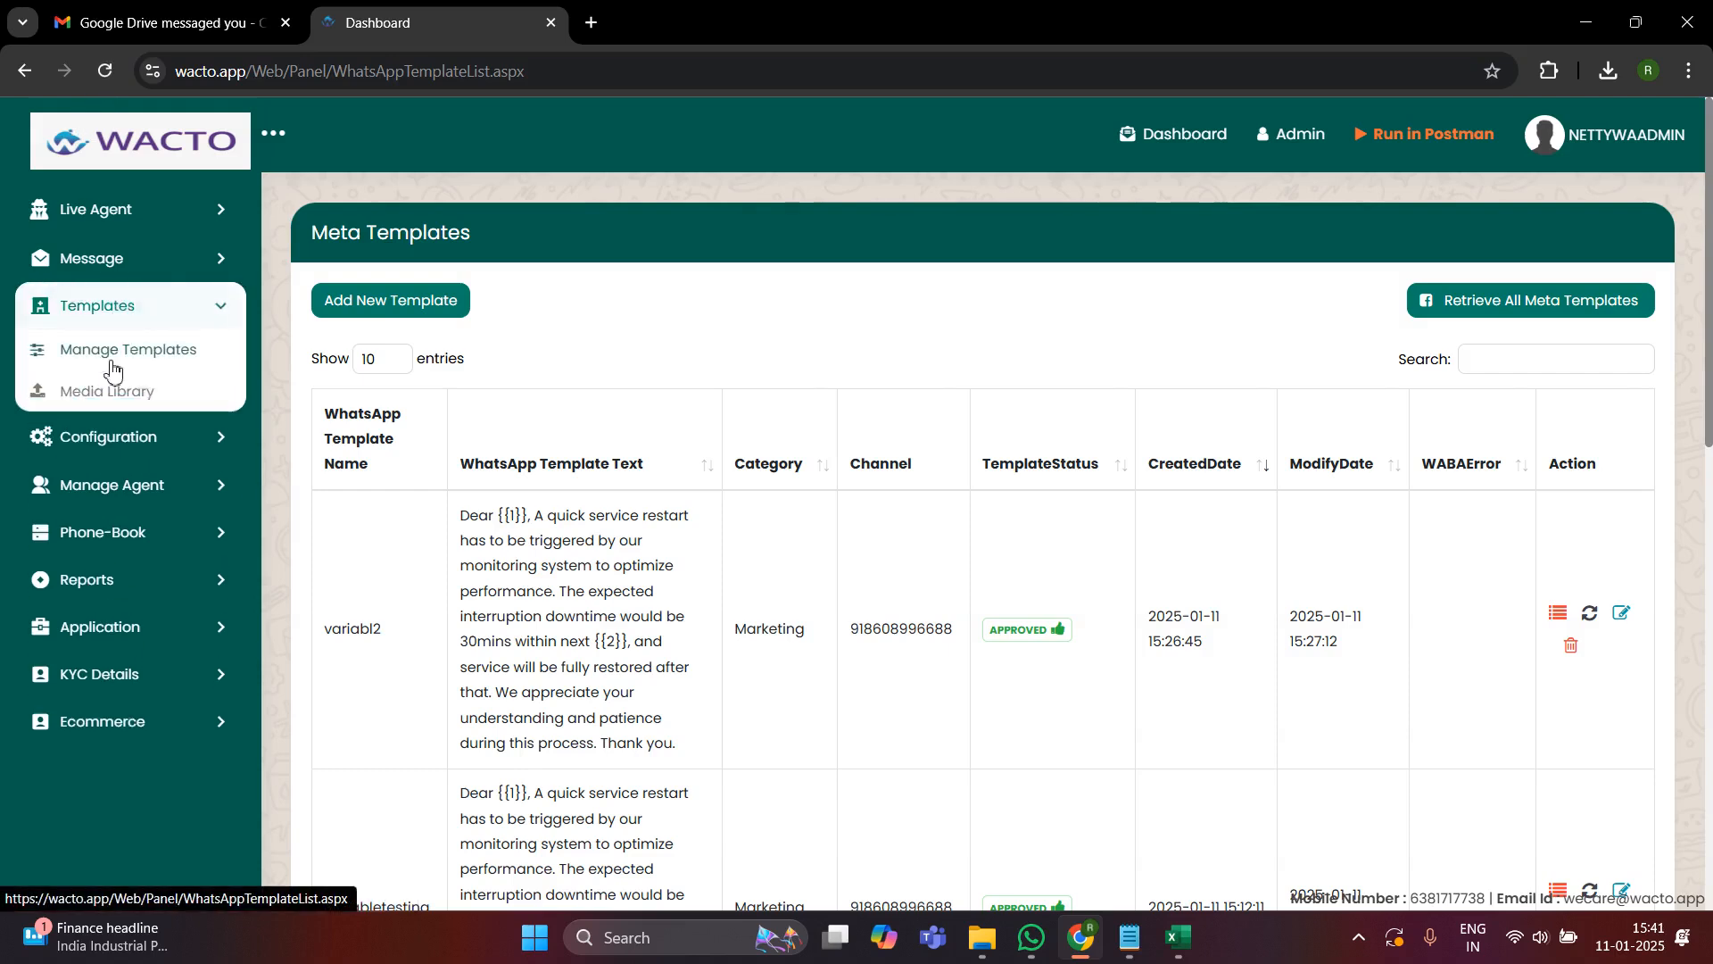
pyautogui.click(112, 361)
pyautogui.scroll(-1, 748, 687)
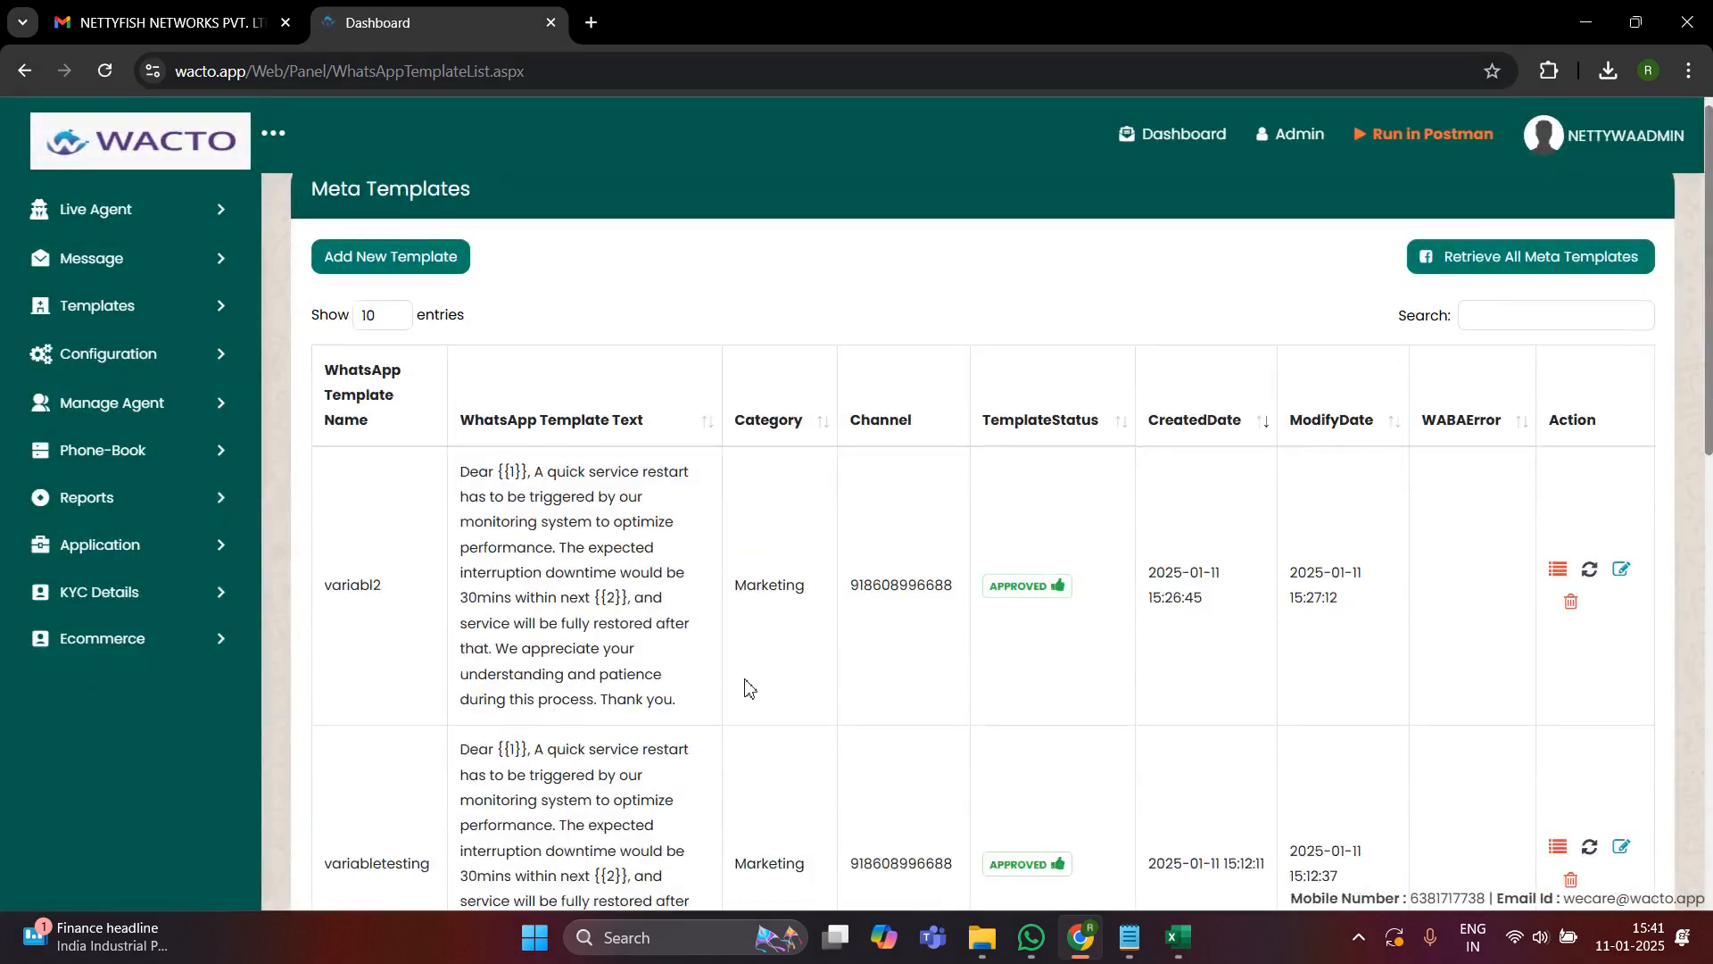
pyautogui.scroll(-5, 748, 687)
pyautogui.scroll(5, 716, 568)
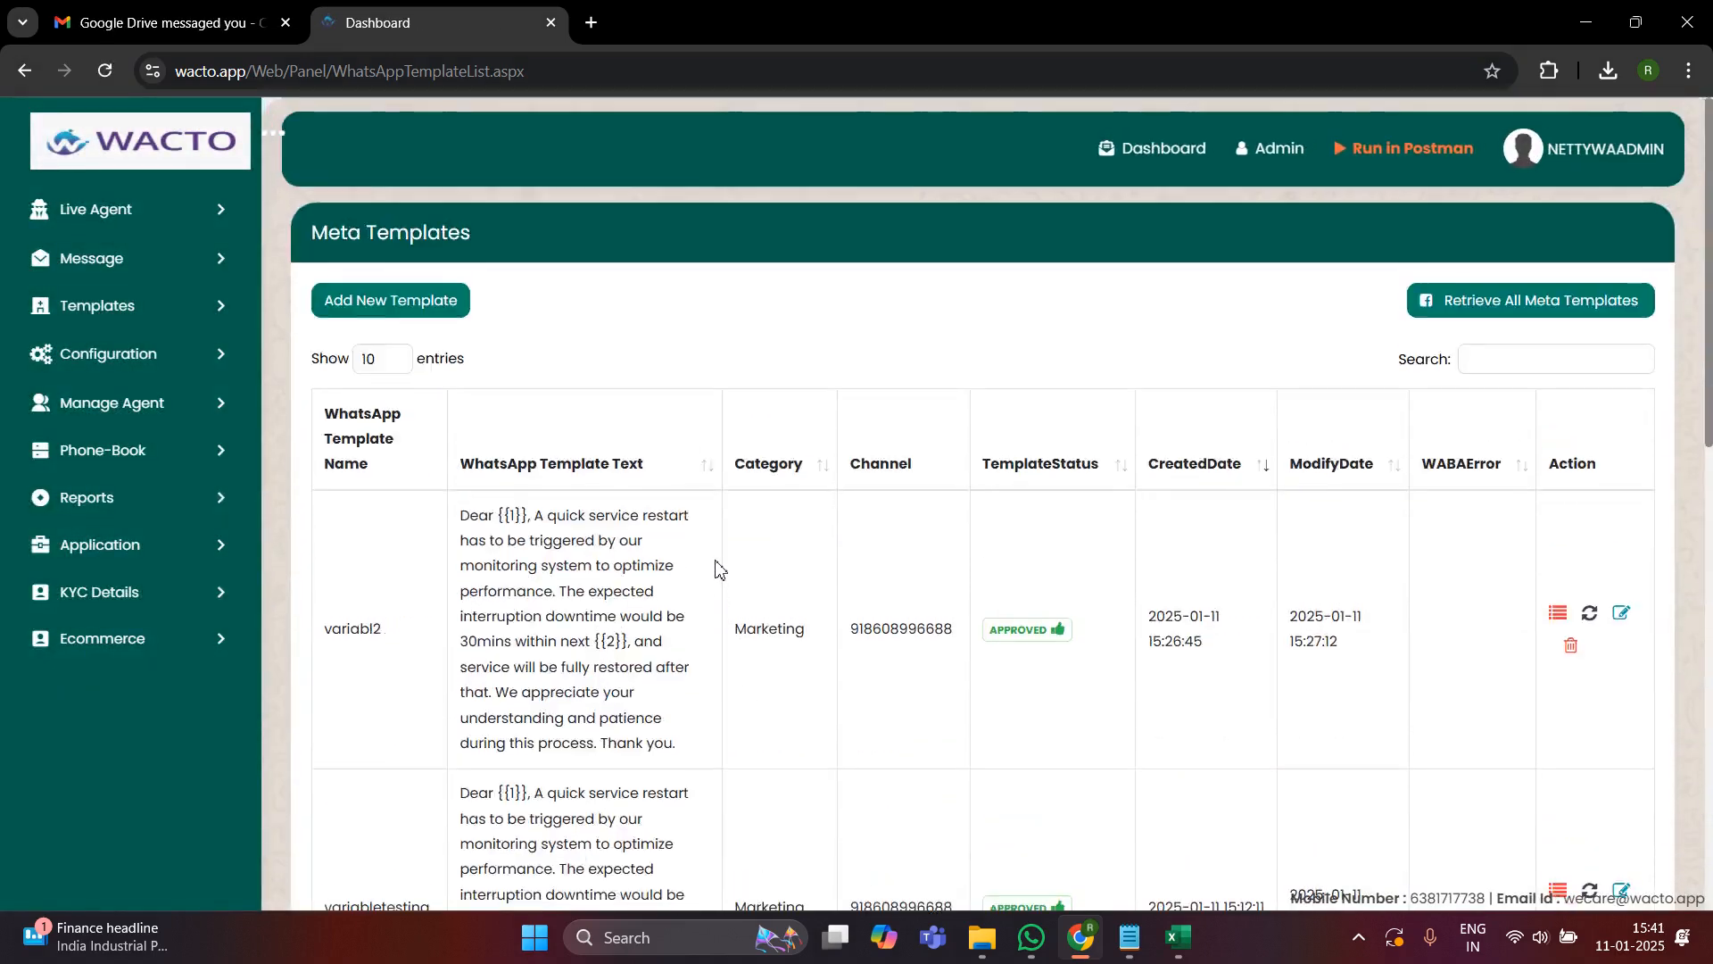
pyautogui.scroll(-7, 716, 567)
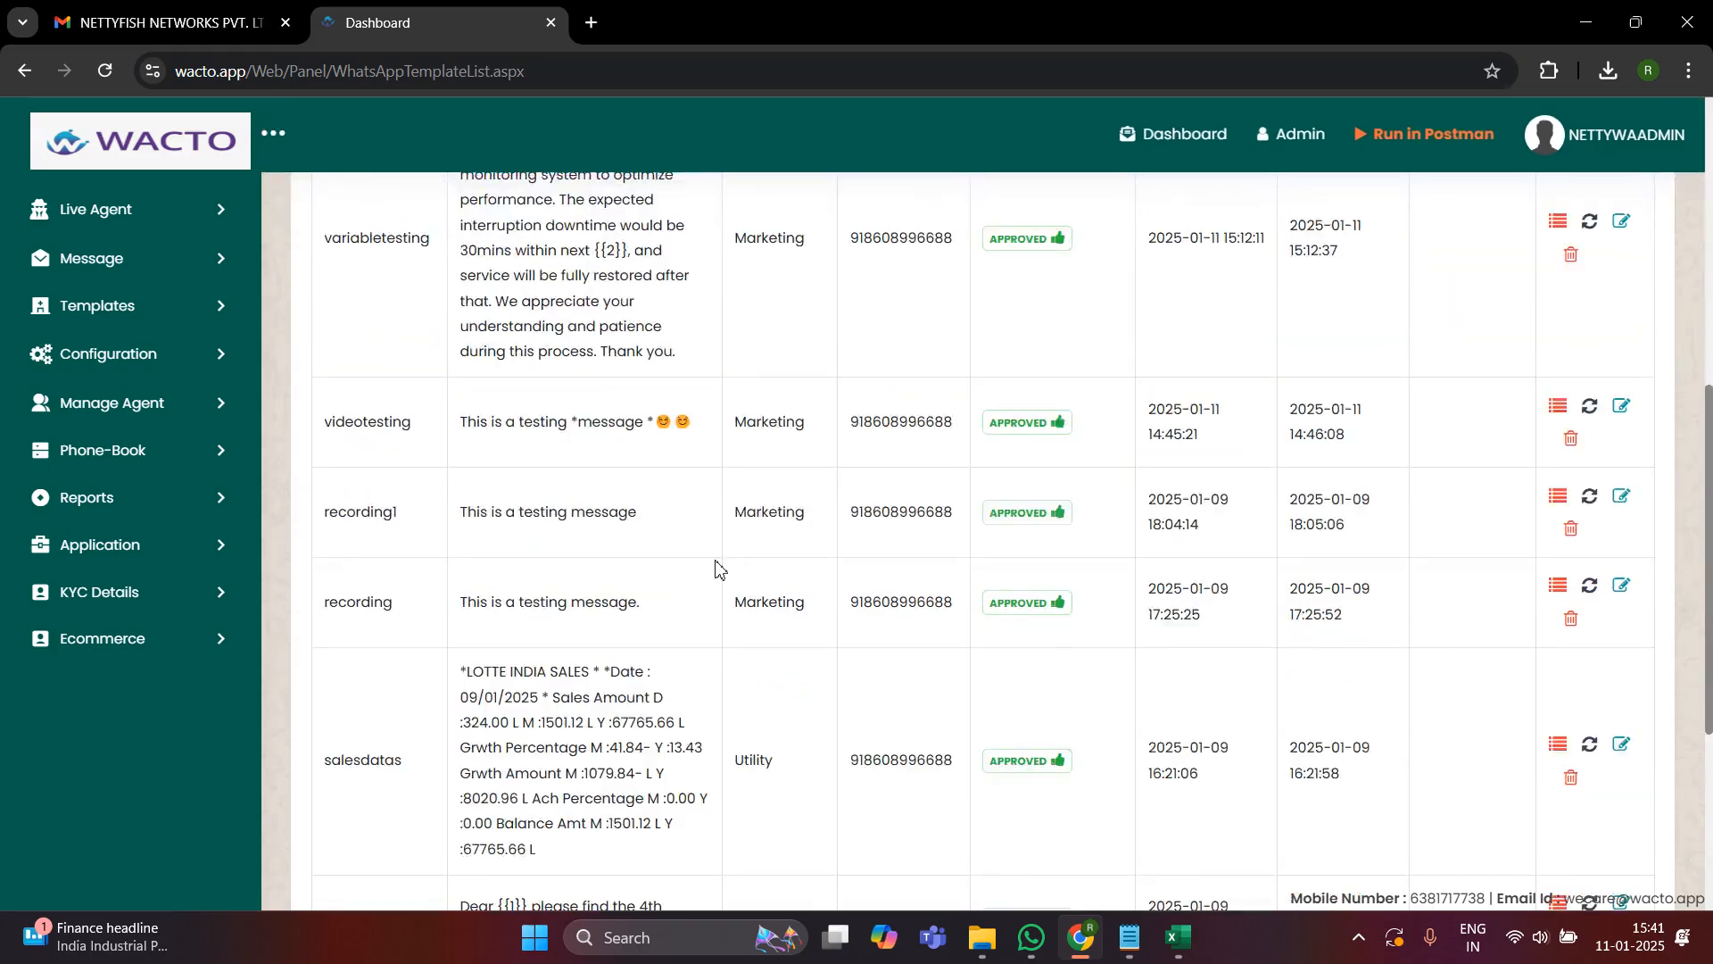
pyautogui.scroll(-5, 717, 568)
pyautogui.scroll(11, 719, 567)
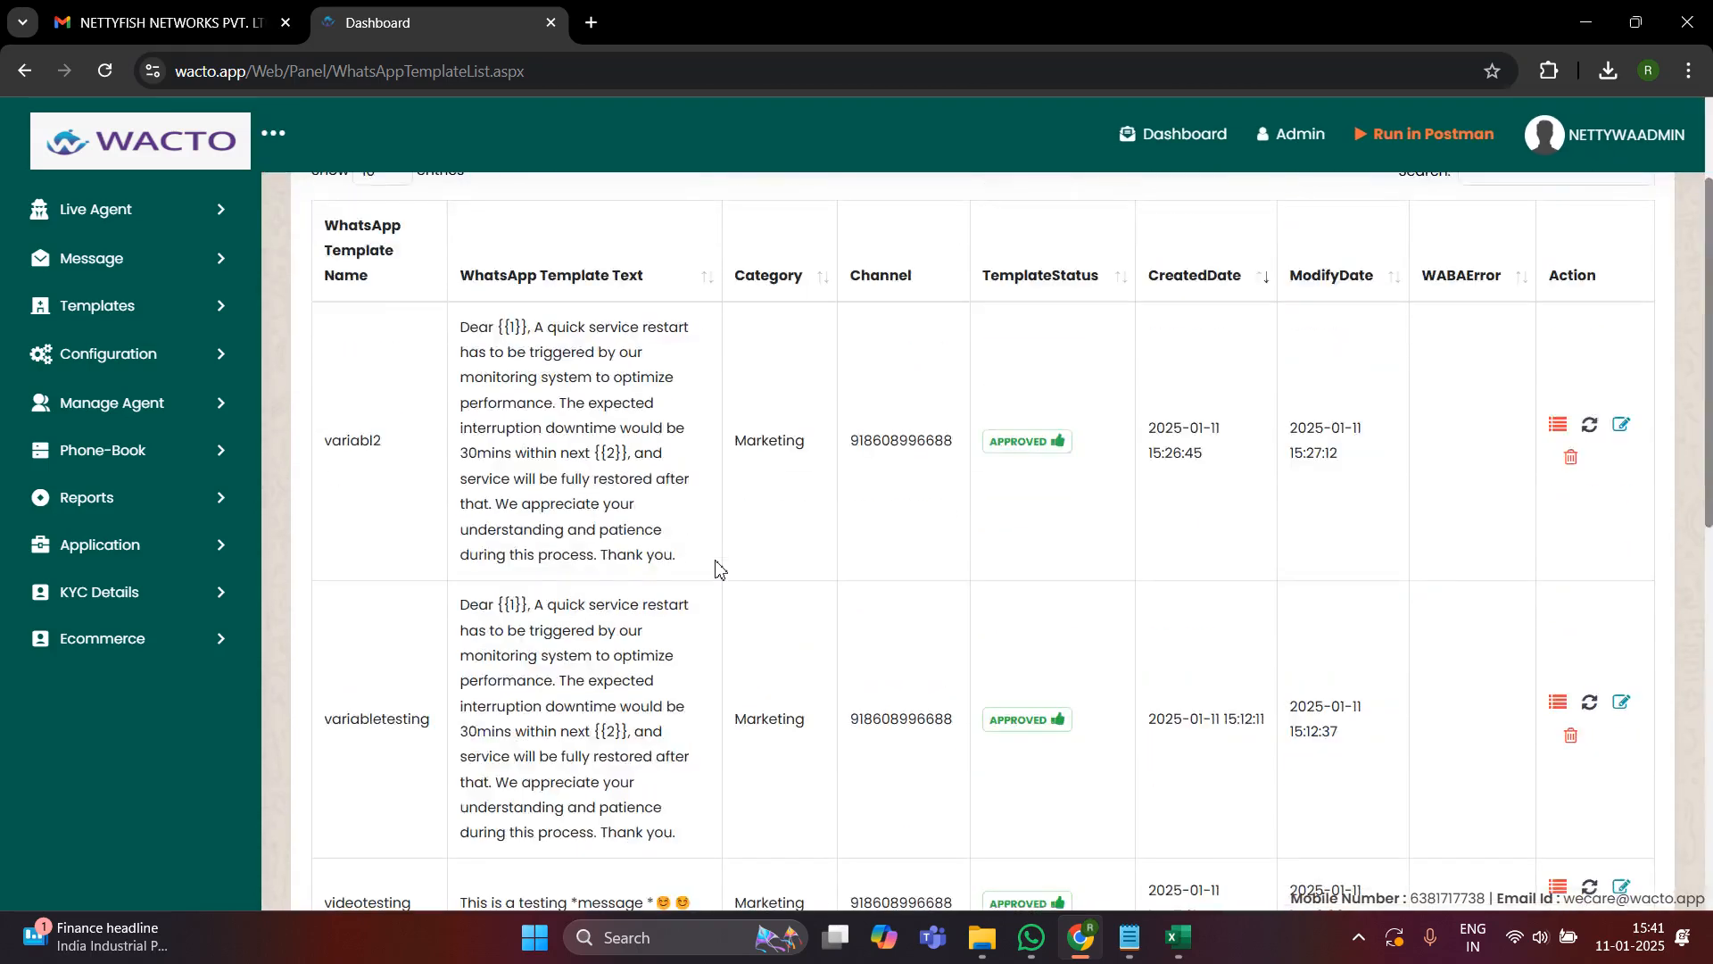
pyautogui.scroll(2, 719, 567)
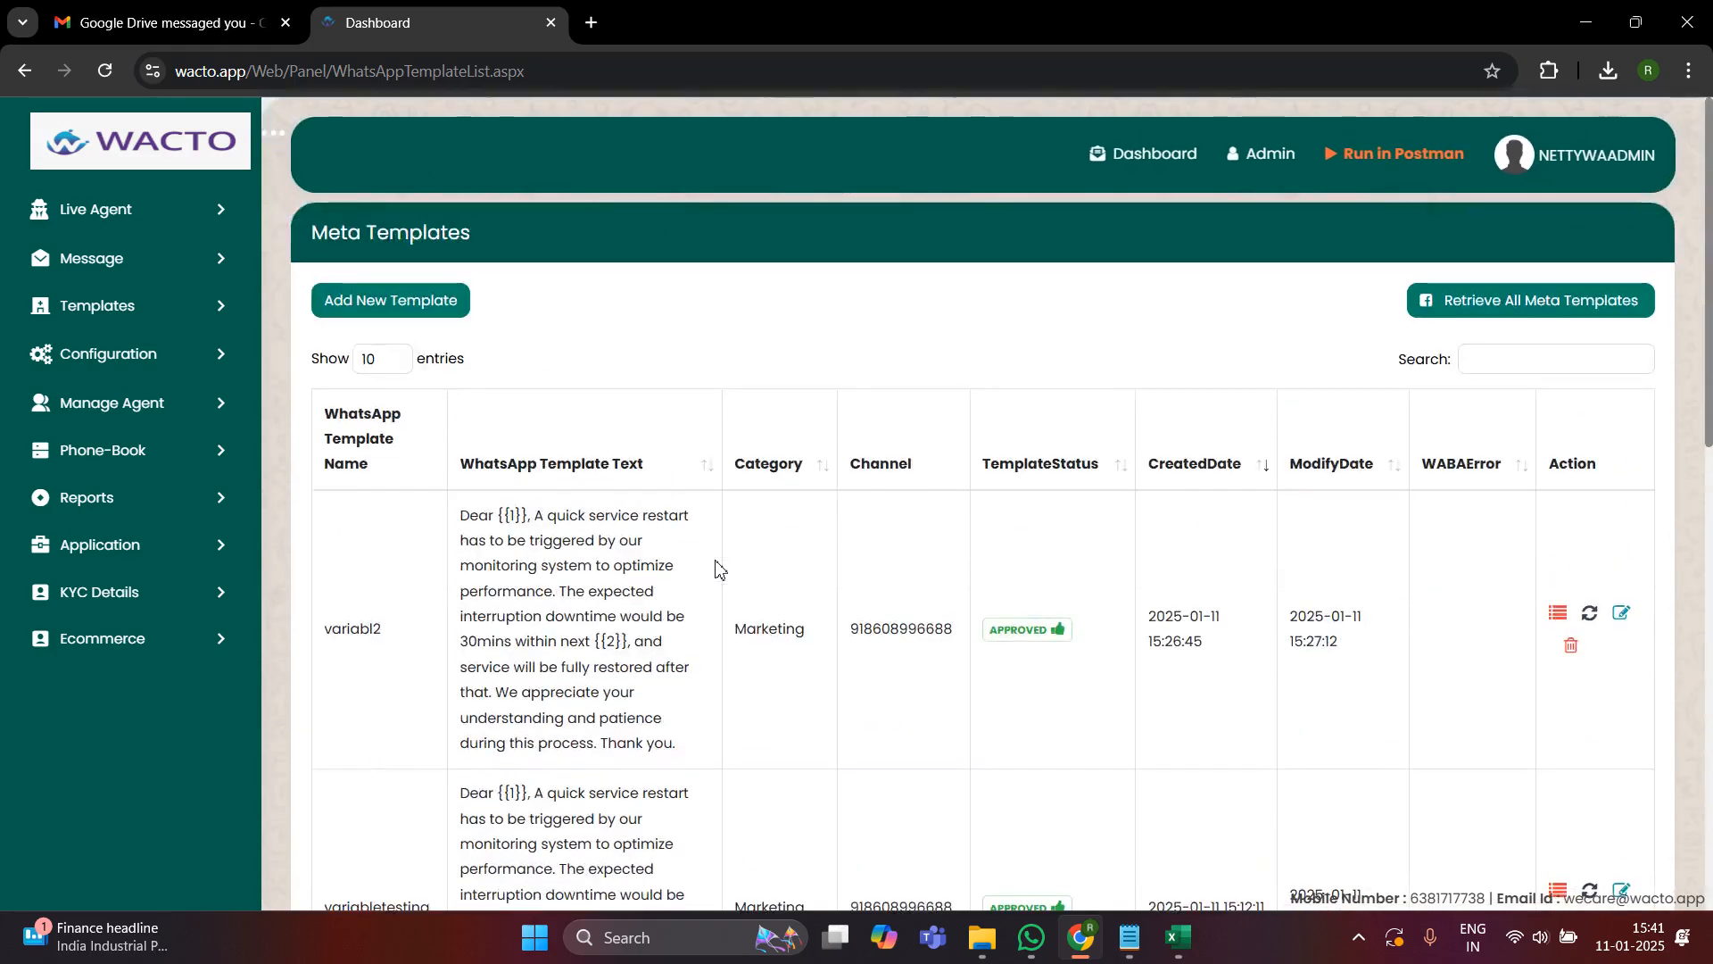
# - Open the Wbbox Whatsapp Cloud API documentation from WACTO and choose to run the collection in Postman for Web
pyautogui.click(1387, 156)
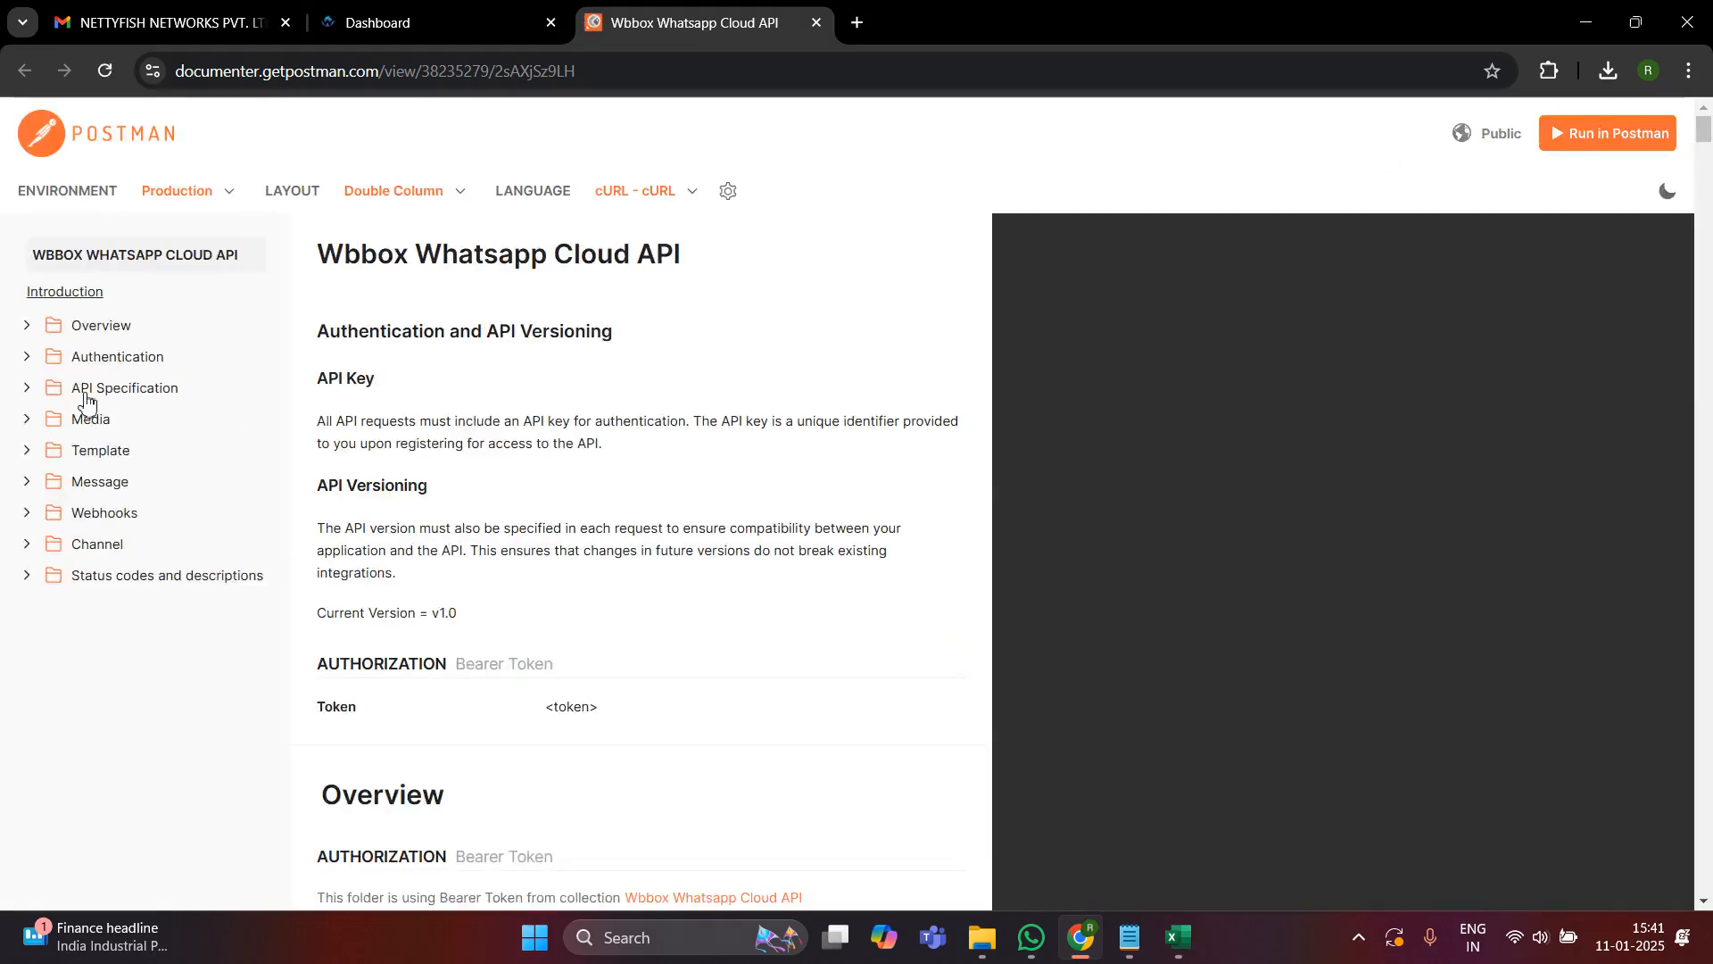
pyautogui.click(26, 455)
pyautogui.click(27, 457)
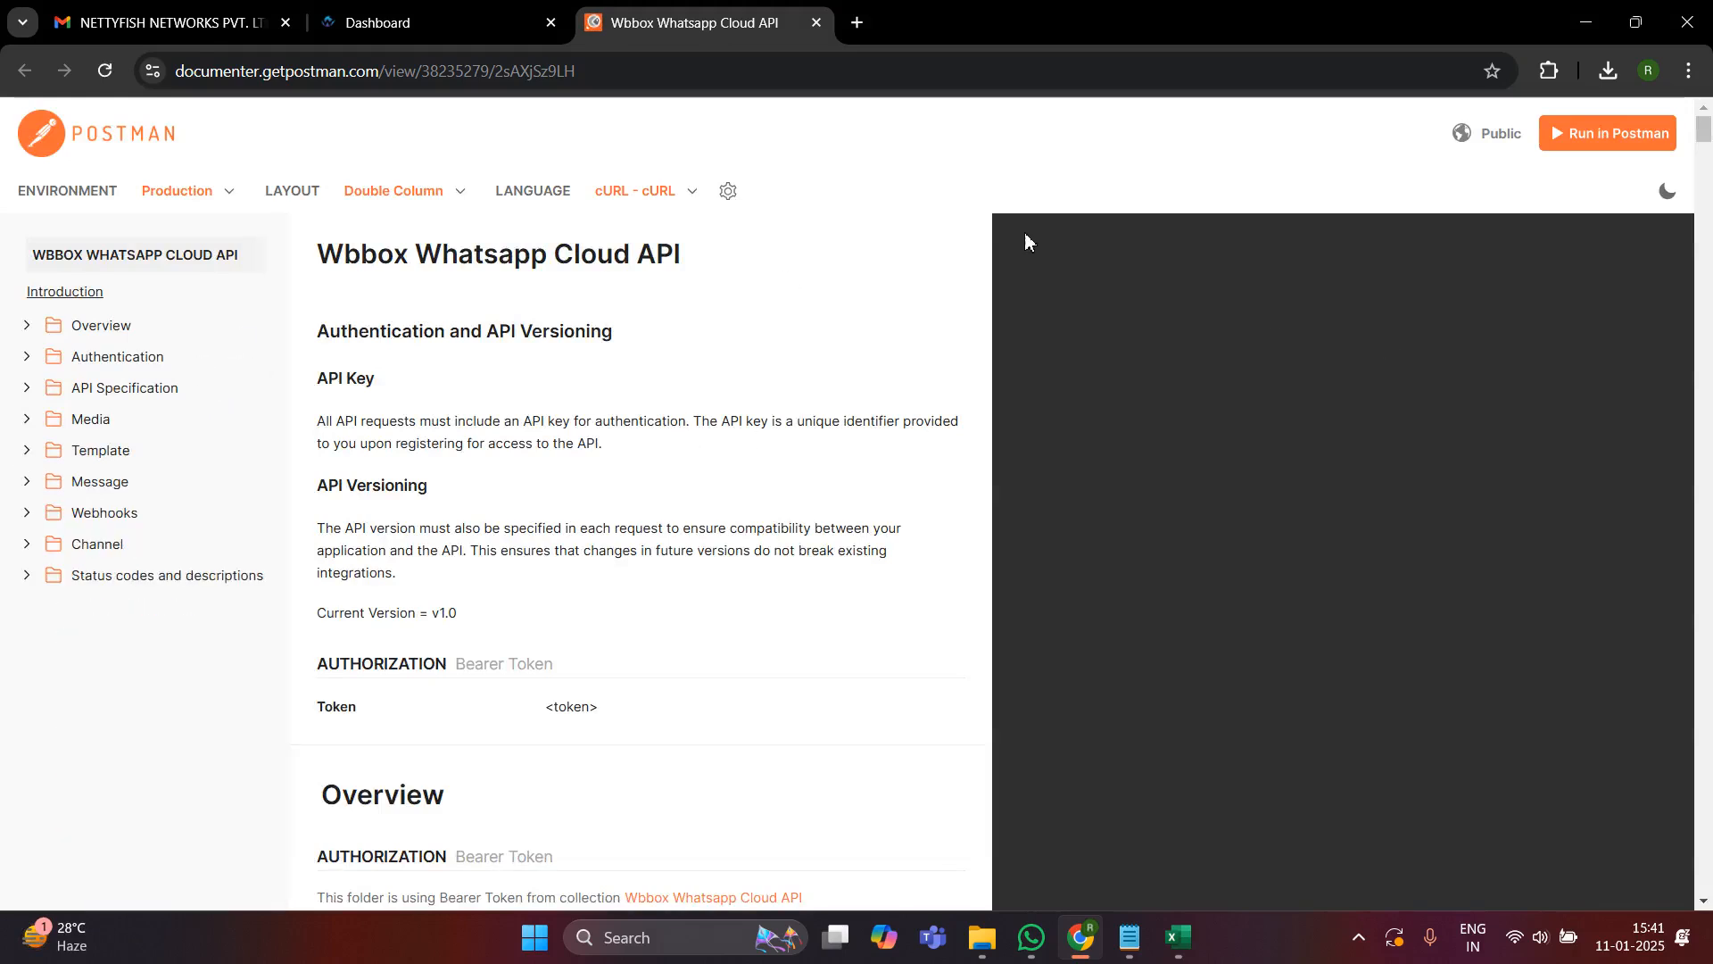
pyautogui.click(1619, 142)
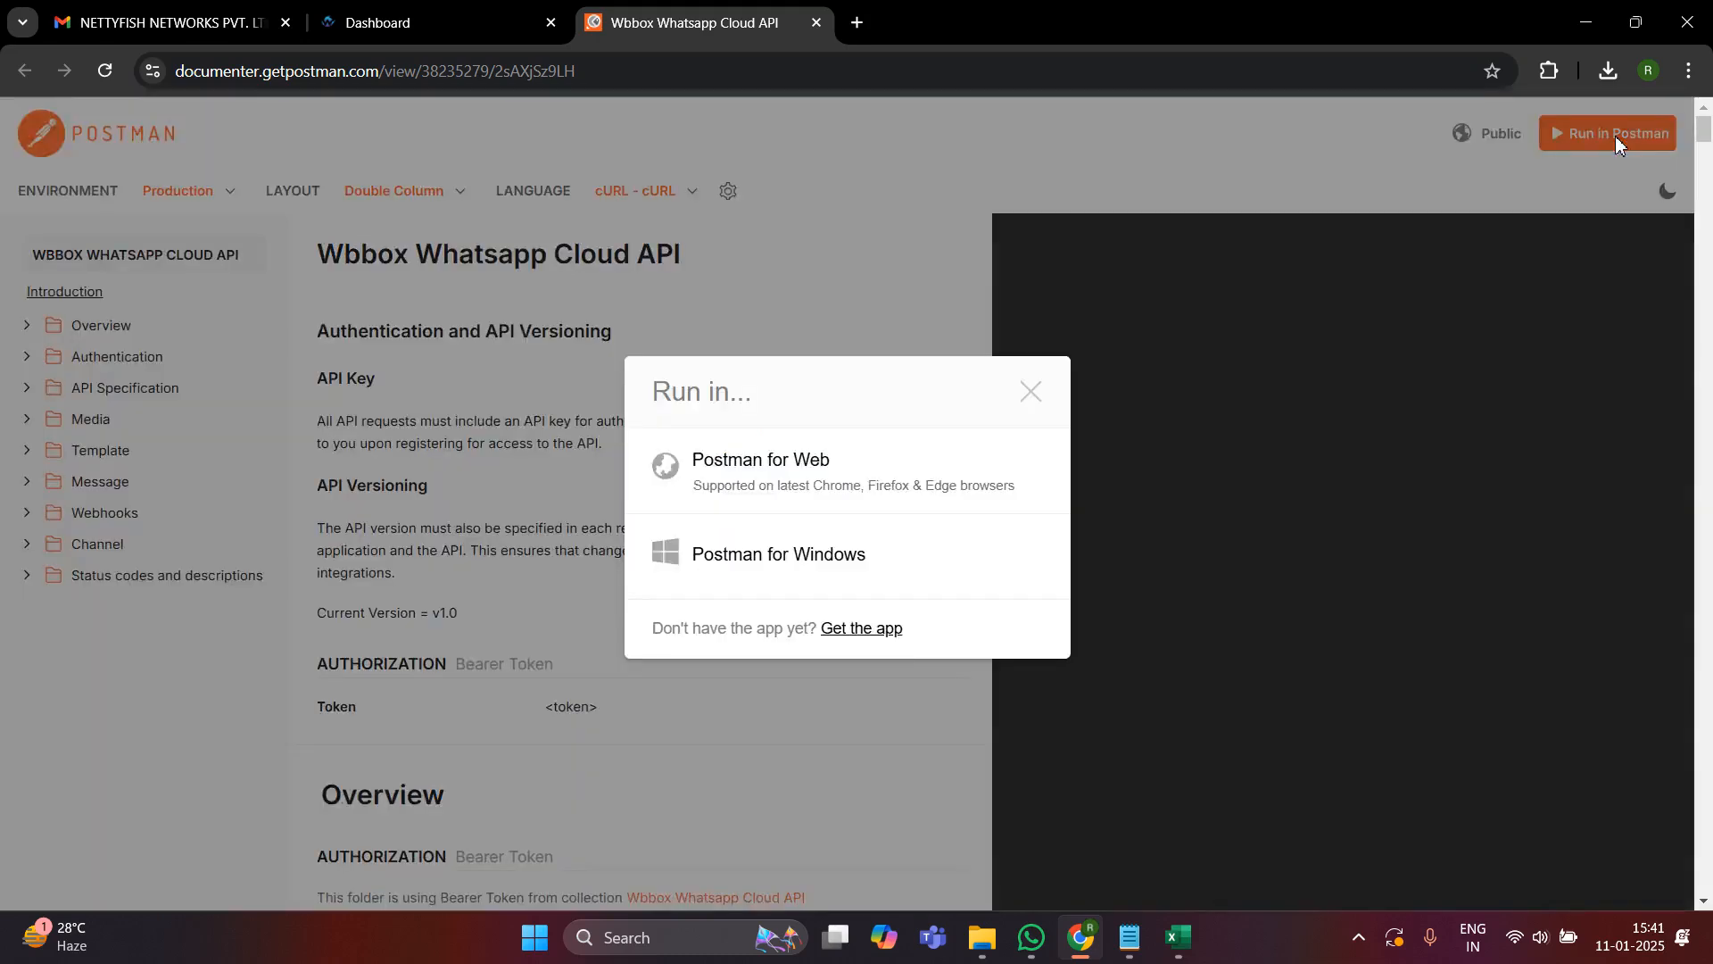
pyautogui.click(776, 493)
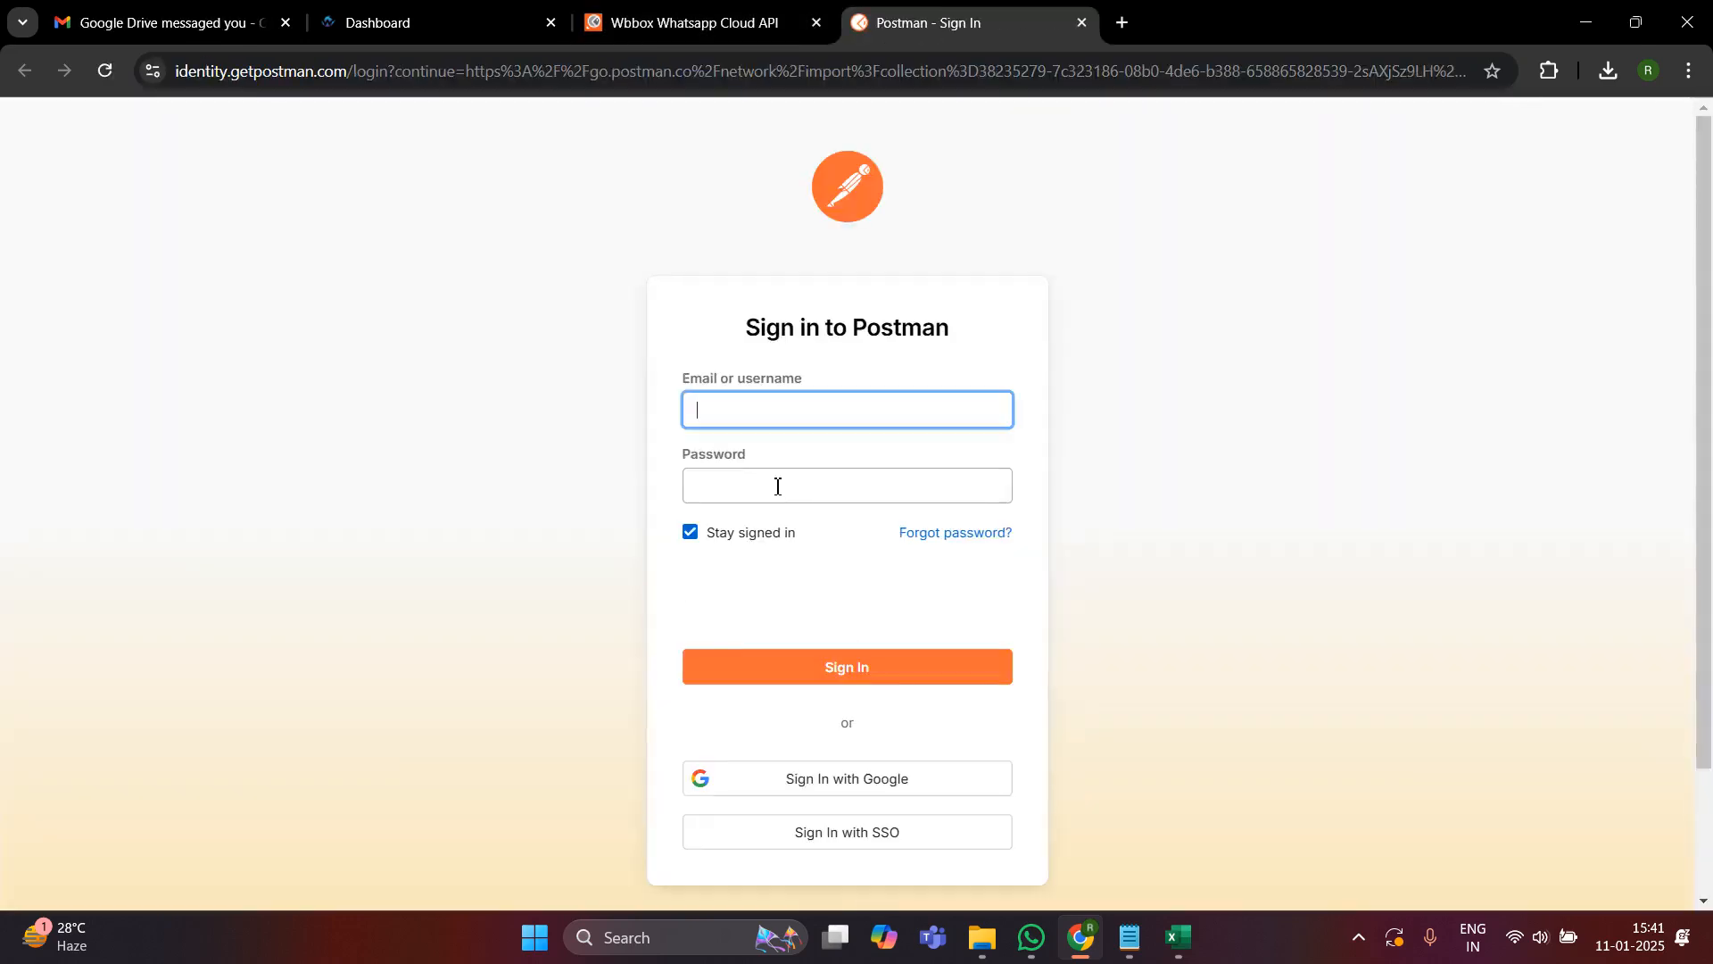
# - Sign in to Postman with the available Google account
pyautogui.scroll(-2, 814, 565)
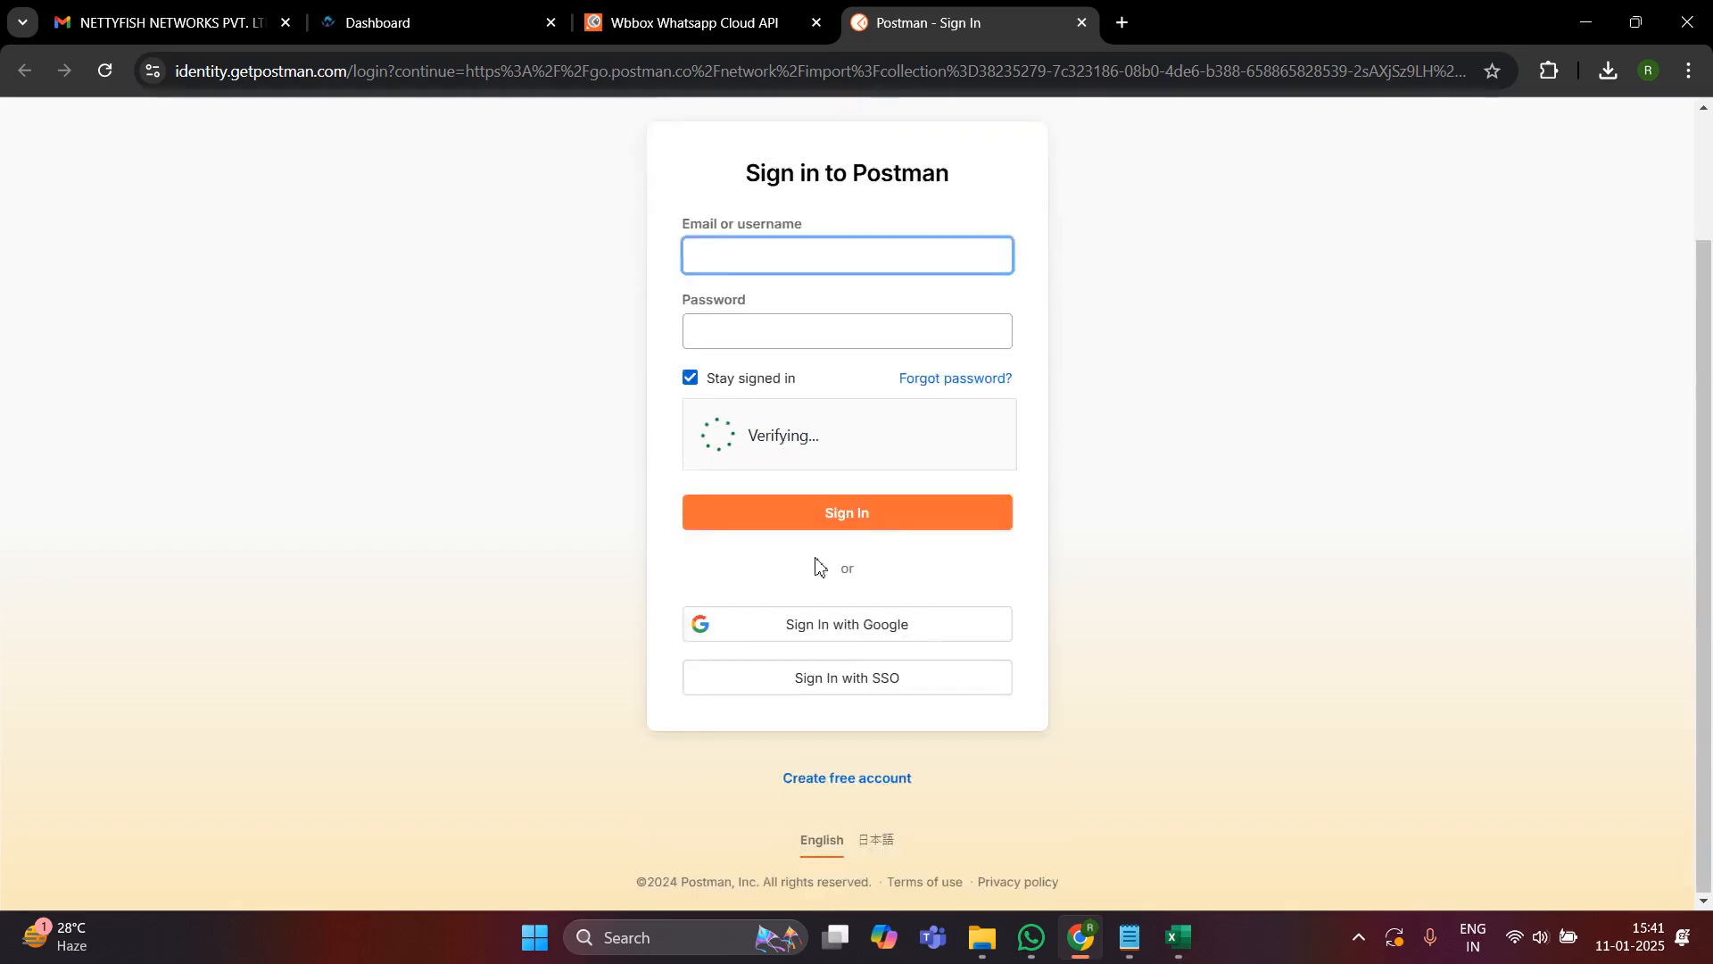
pyautogui.click(872, 629)
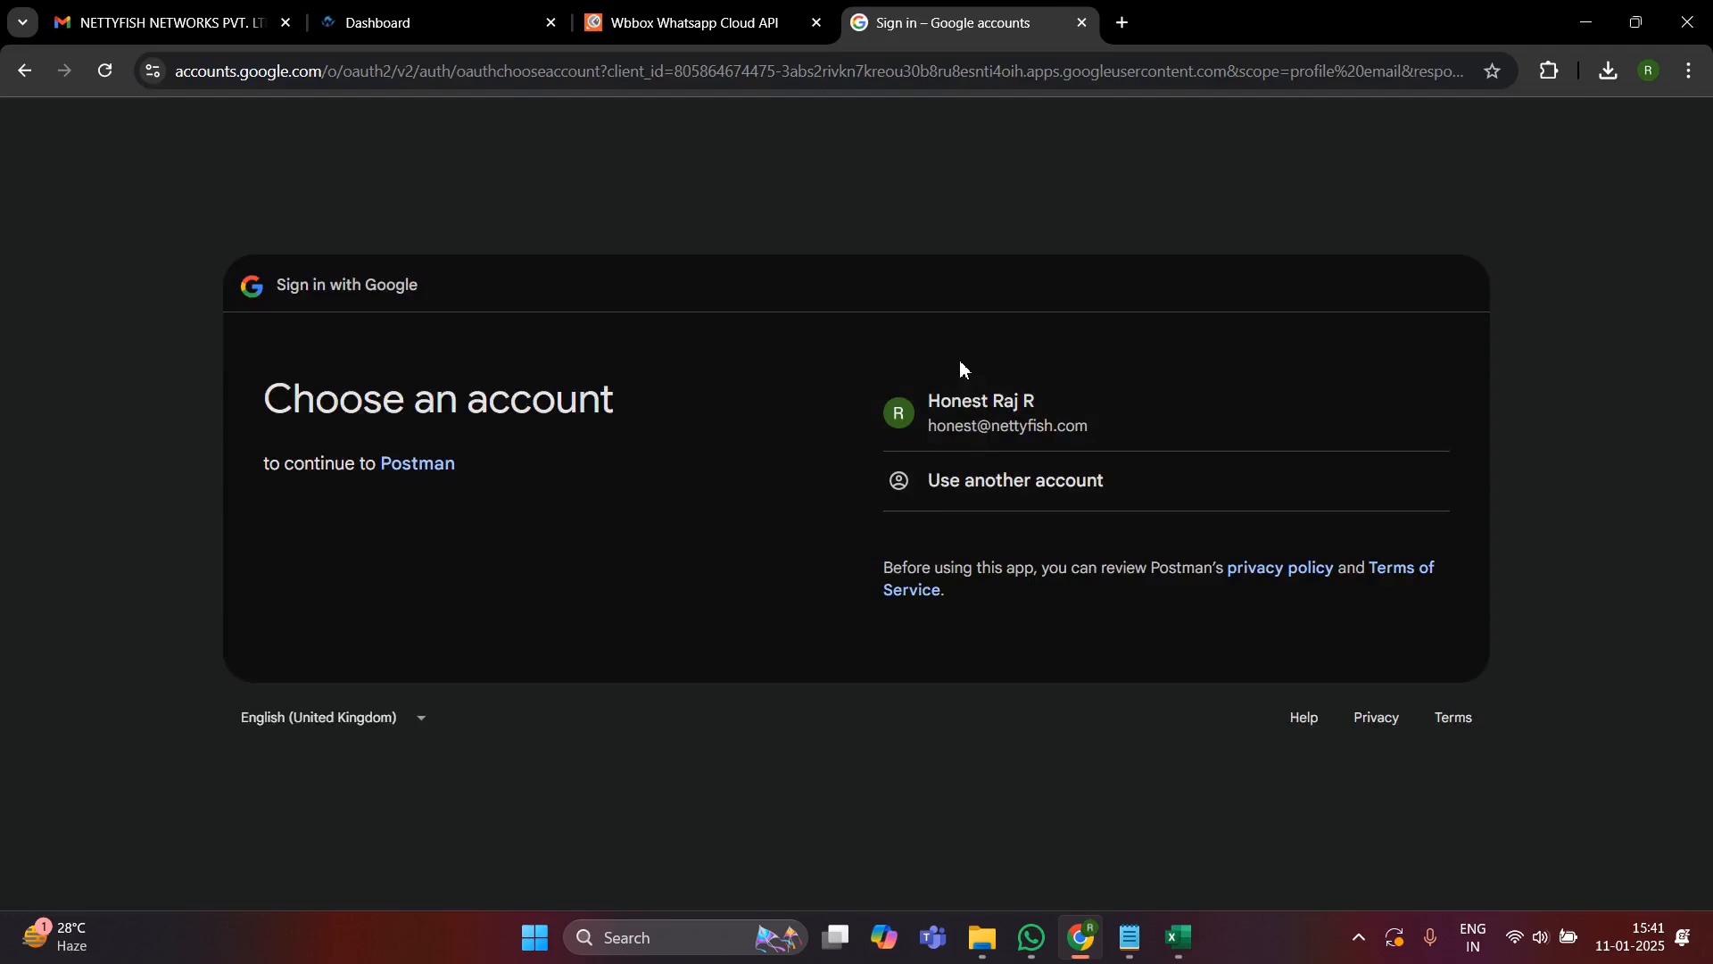
pyautogui.click(997, 409)
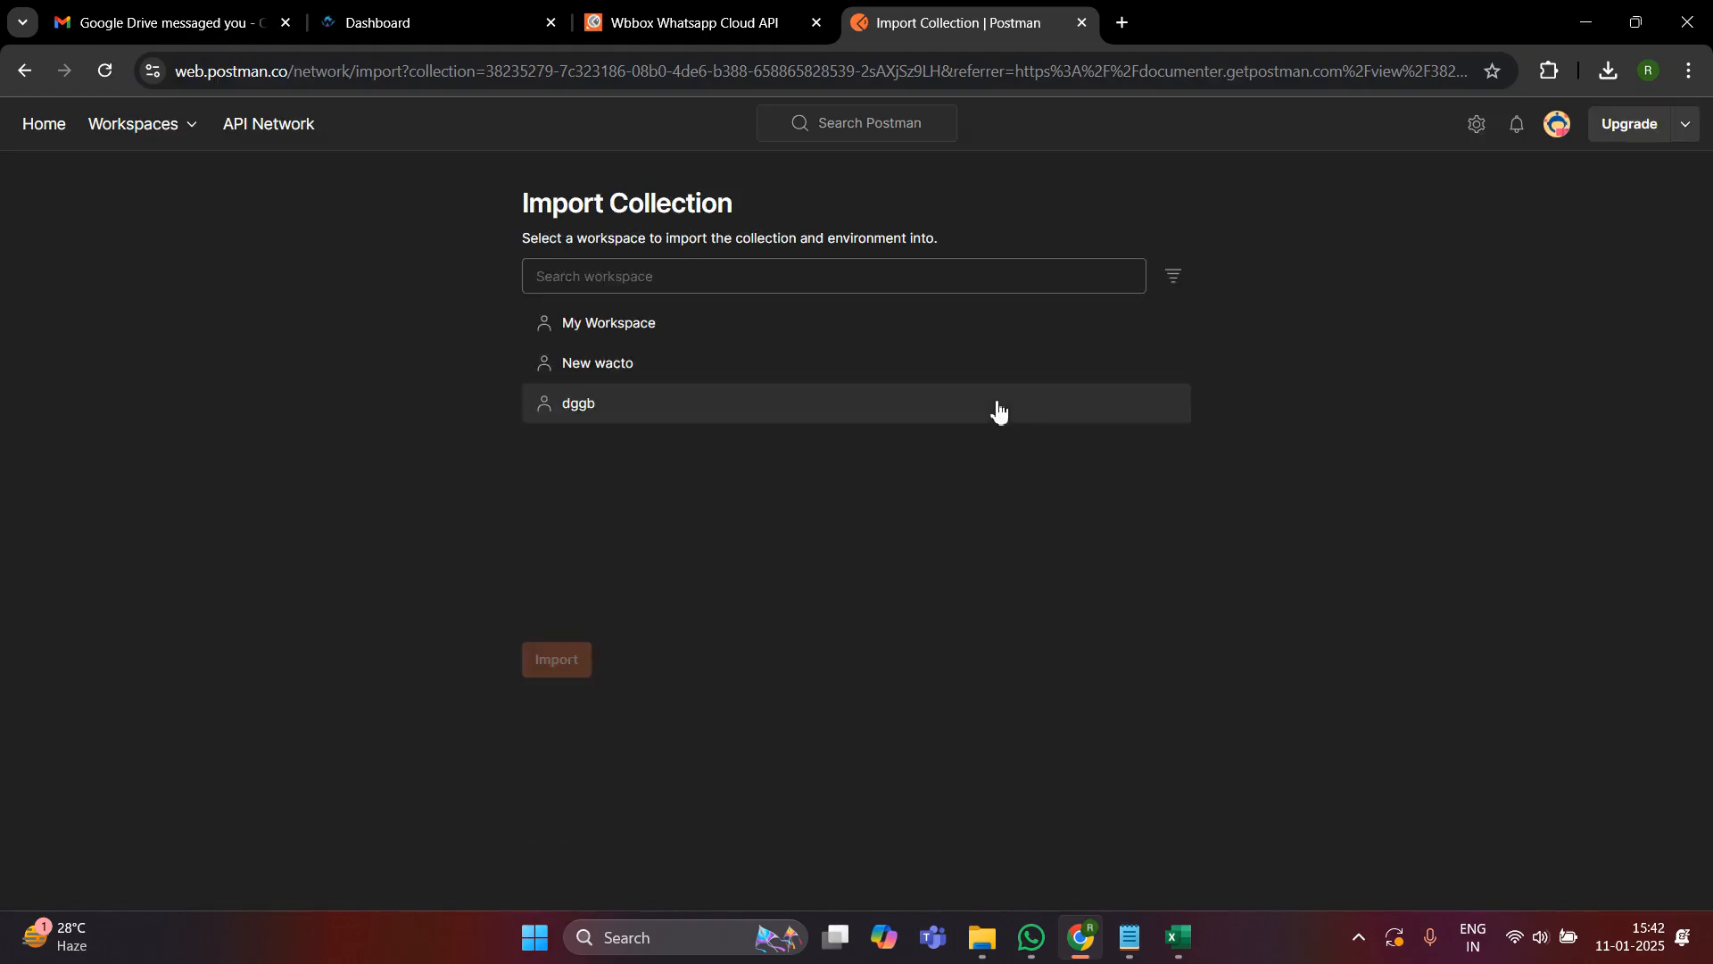
# - Import the API collection into the My Workspace workspace
pyautogui.click(612, 331)
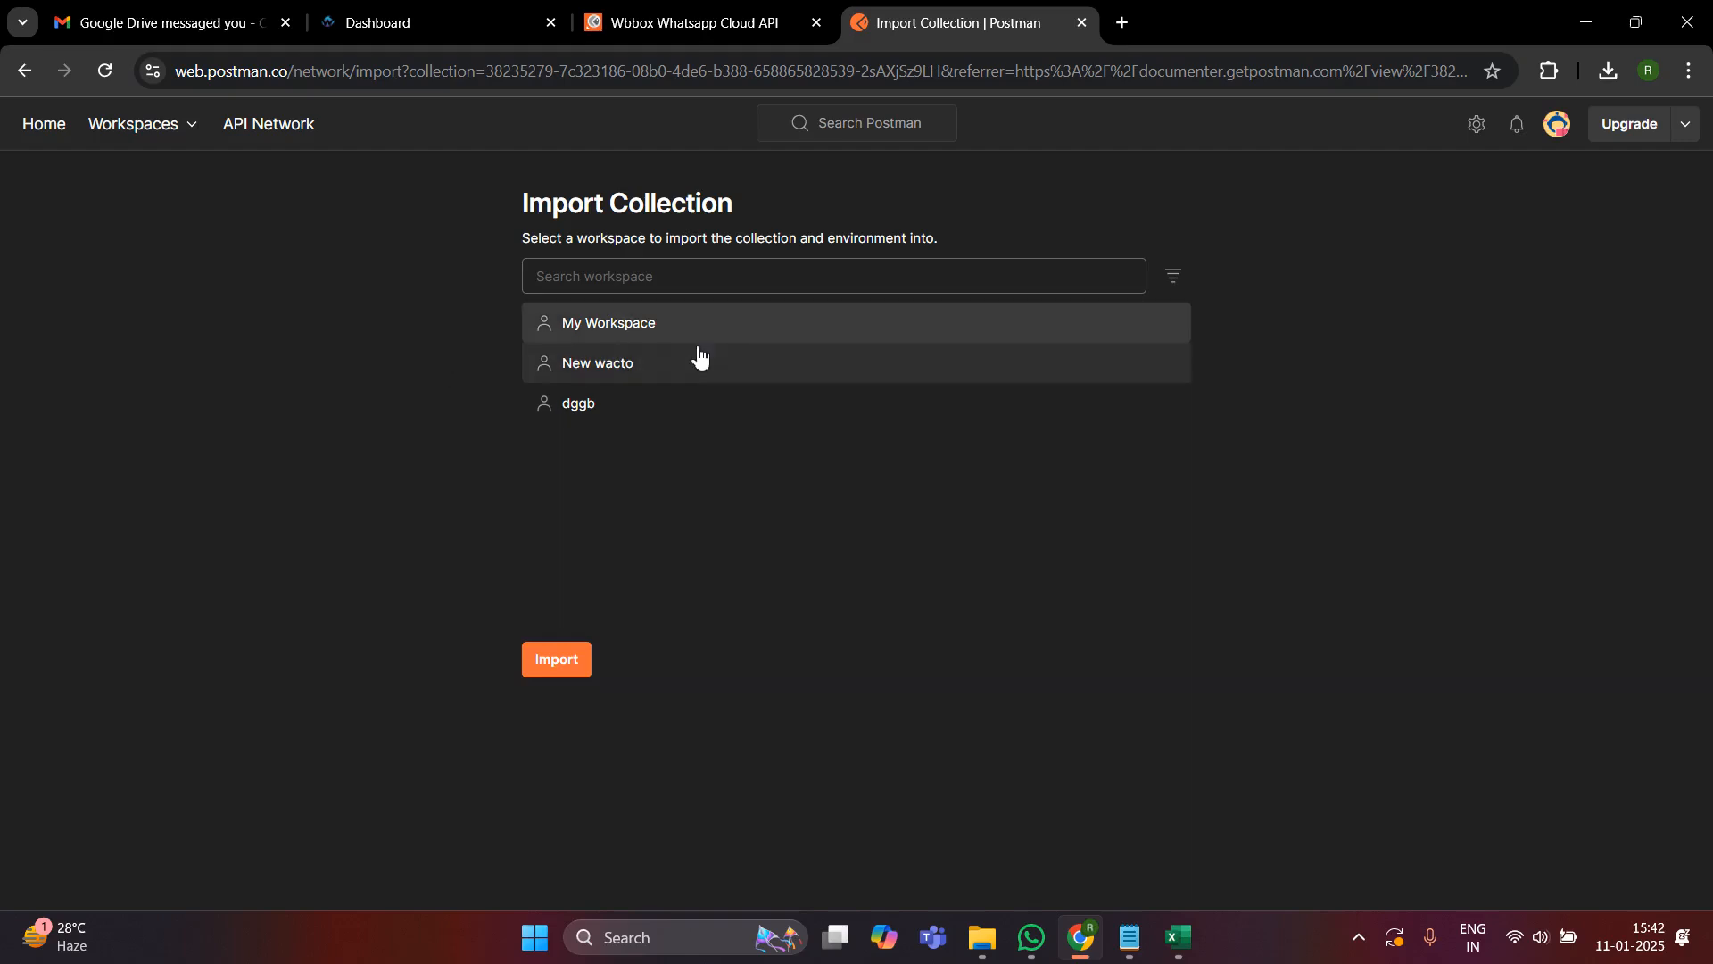
pyautogui.click(648, 329)
pyautogui.click(591, 324)
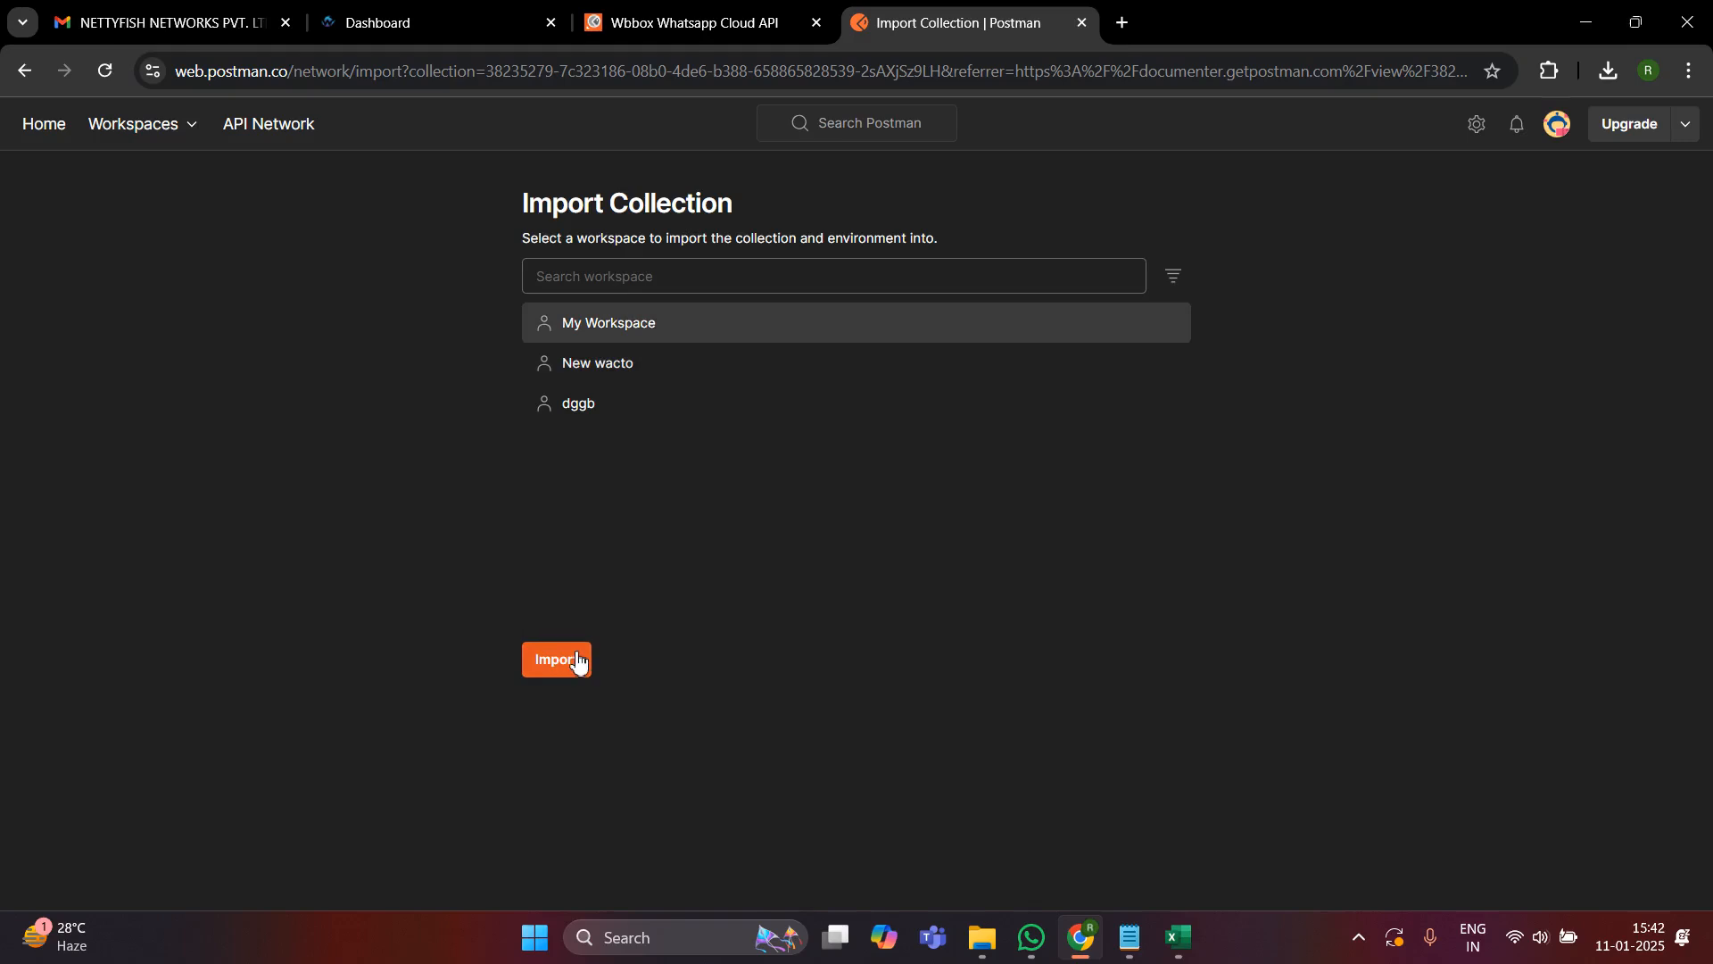
pyautogui.click(578, 660)
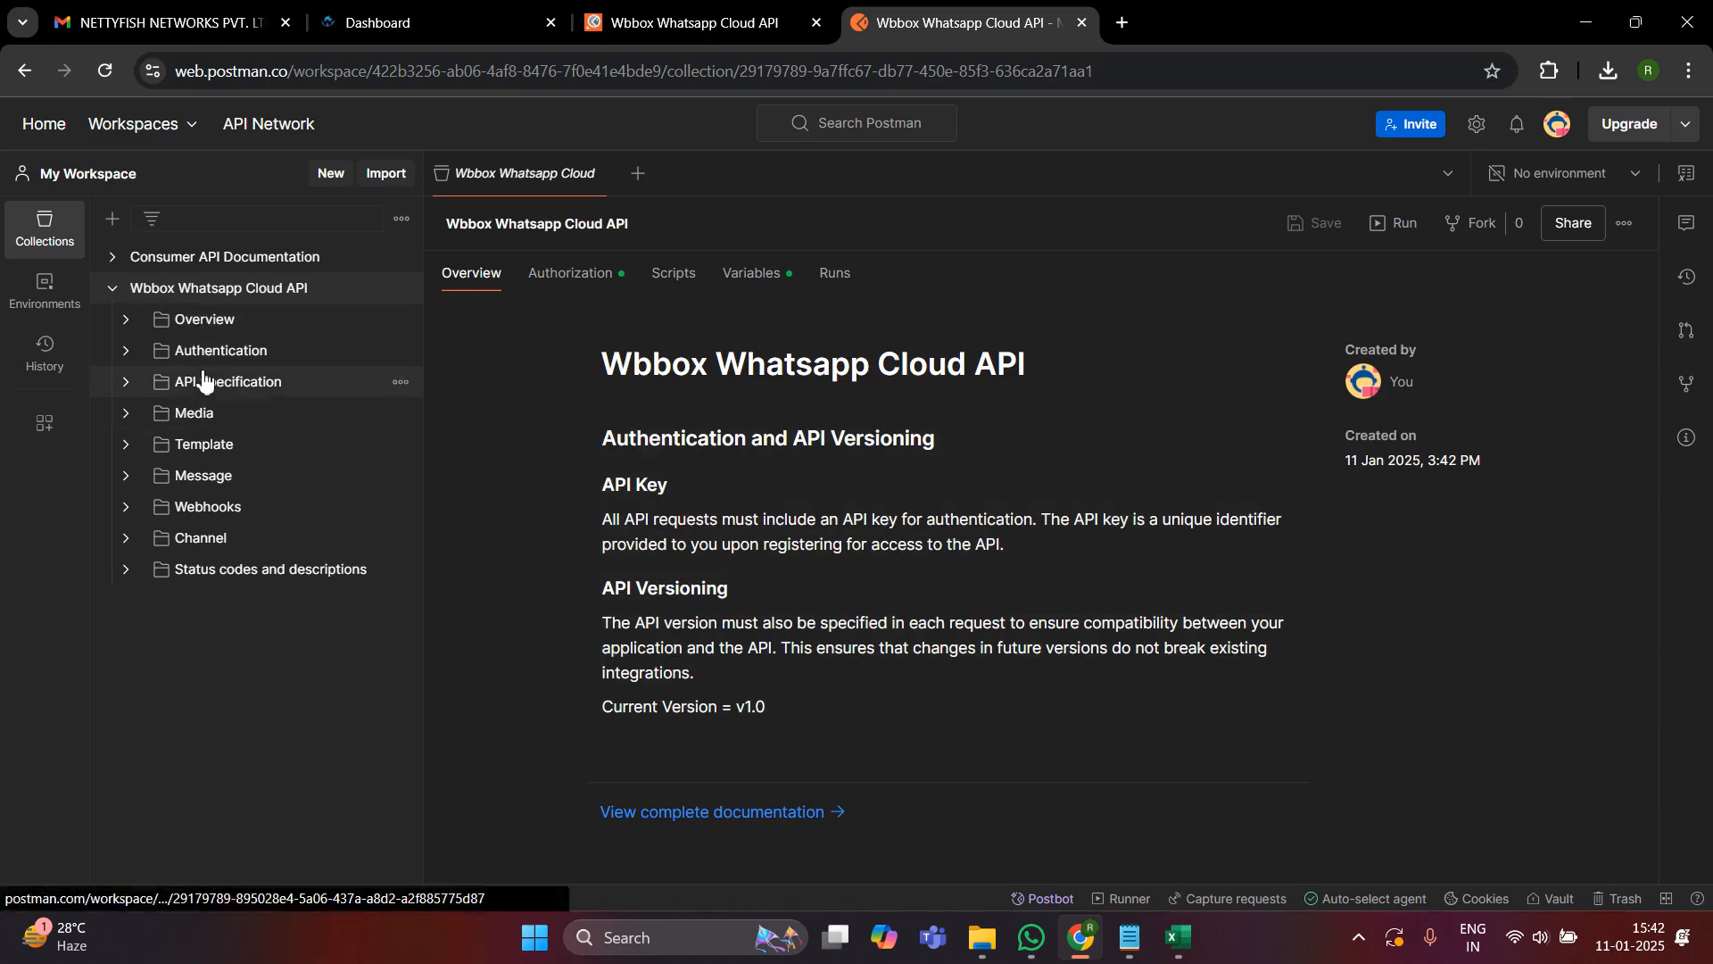
pyautogui.click(177, 448)
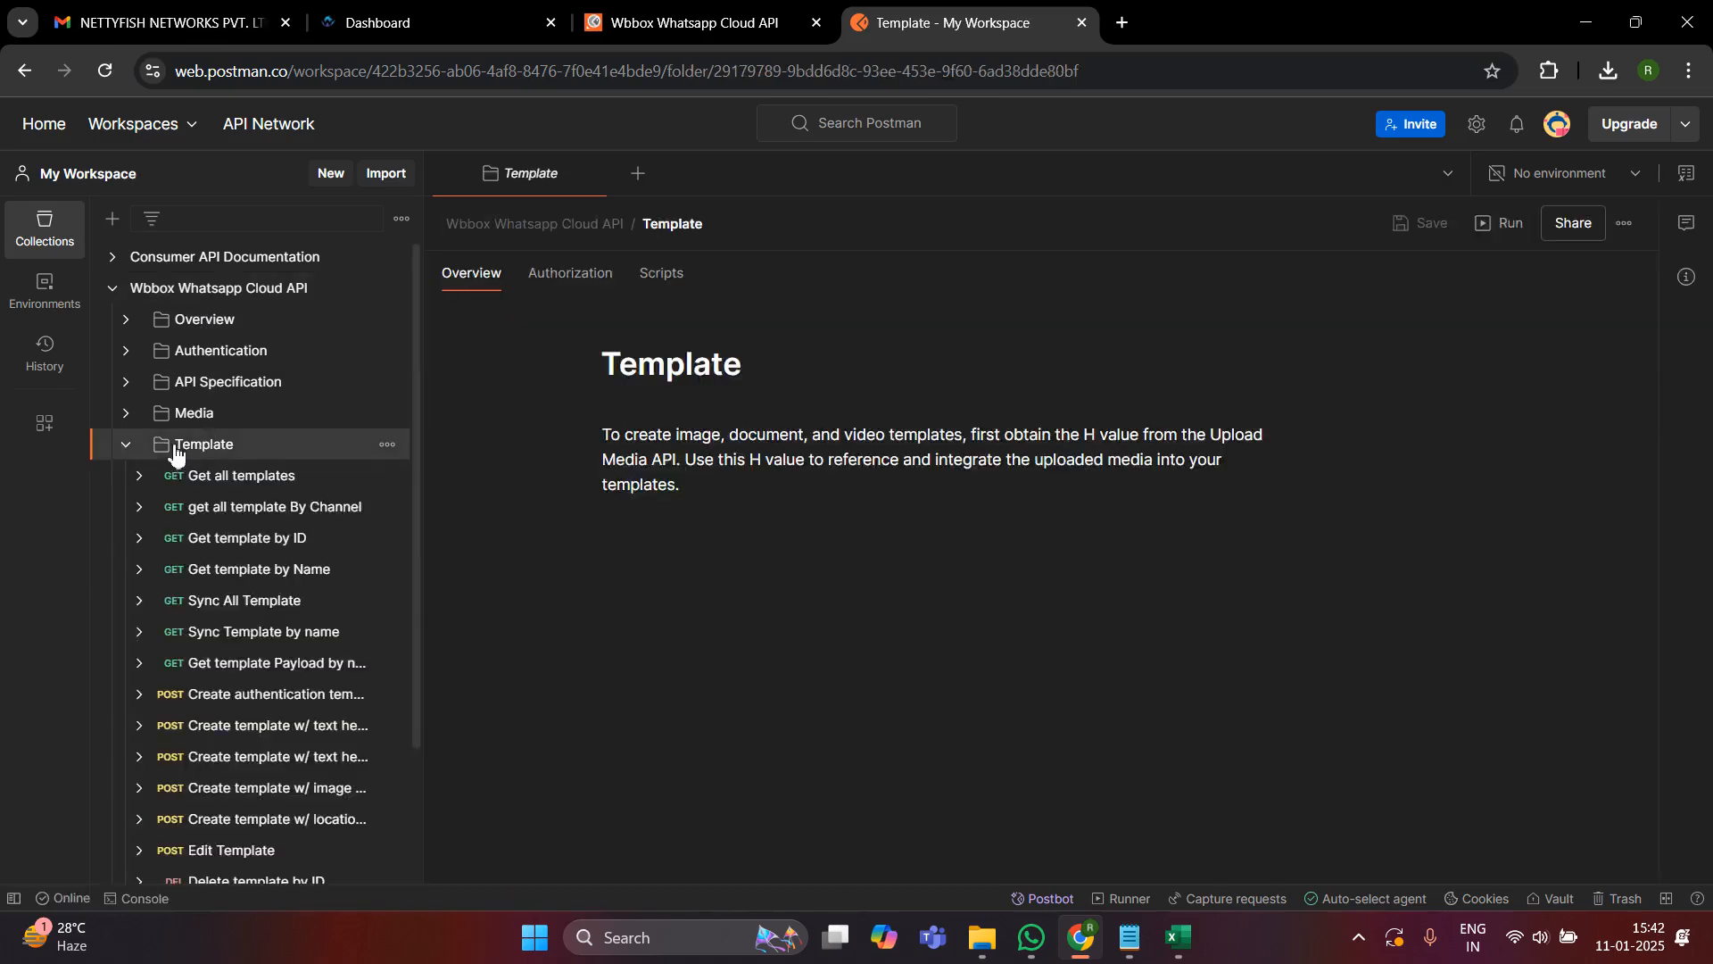
pyautogui.click(217, 497)
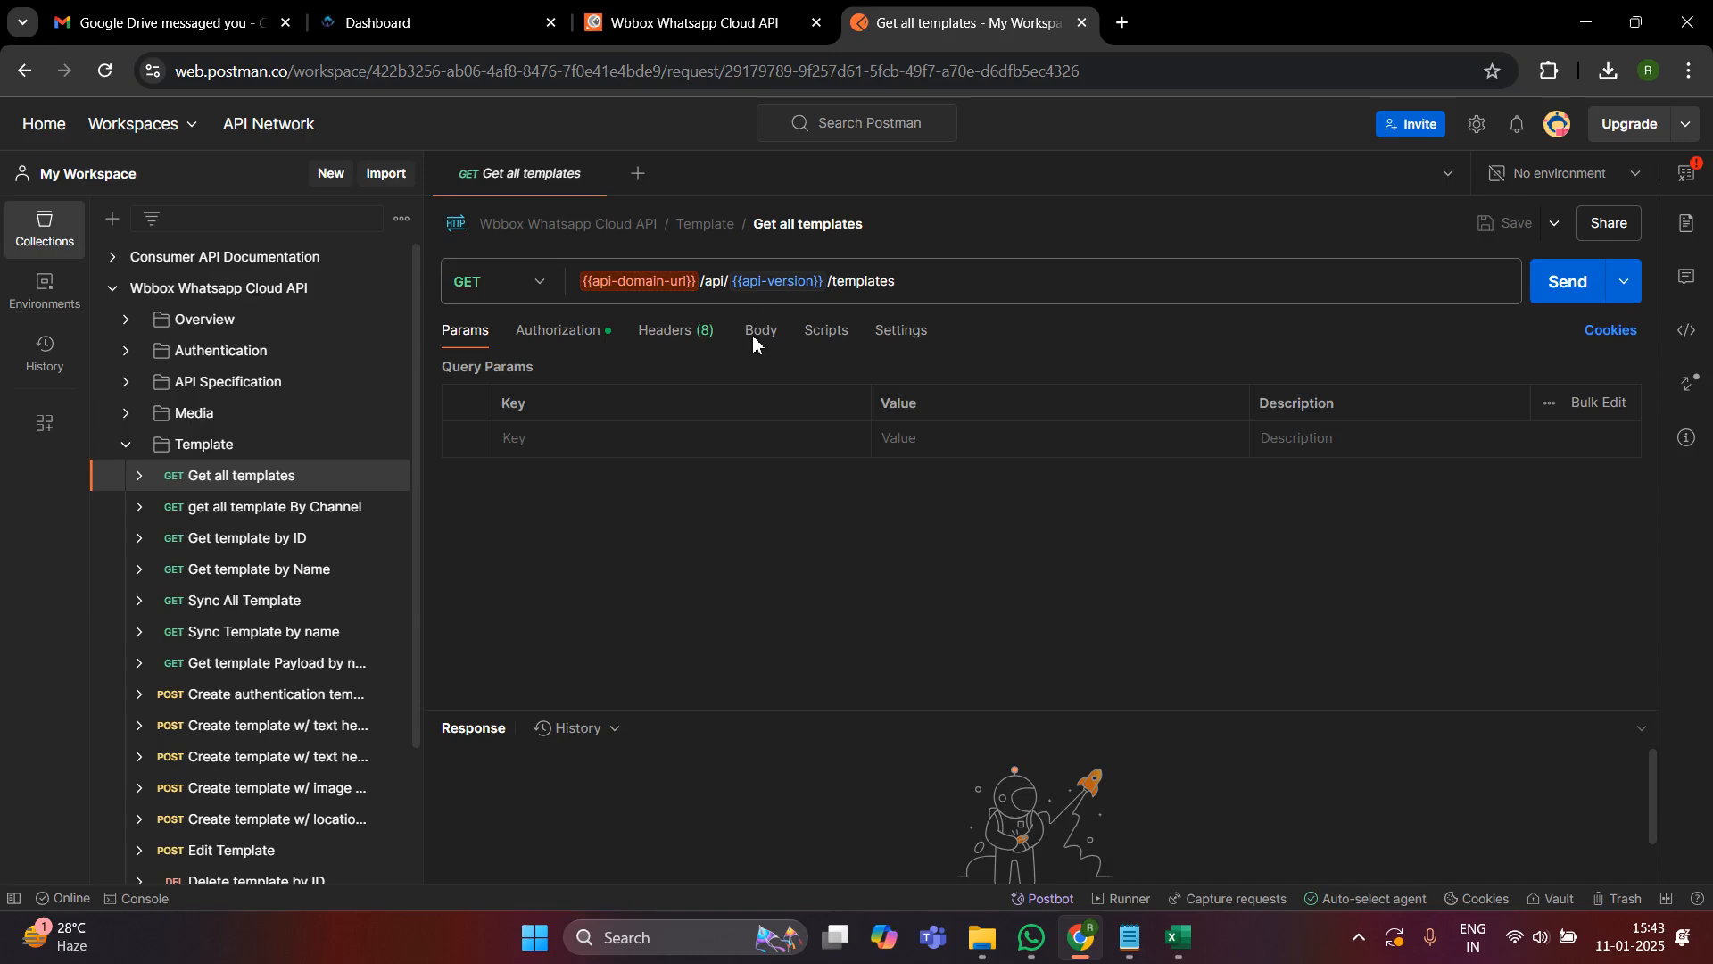
pyautogui.moveTo(219, 16); pyautogui.dragTo(383, 13)
pyautogui.click(767, 683)
pyautogui.moveTo(941, 701); pyautogui.dragTo(1093, 708)
pyautogui.hotkey('ctrl', 'c')
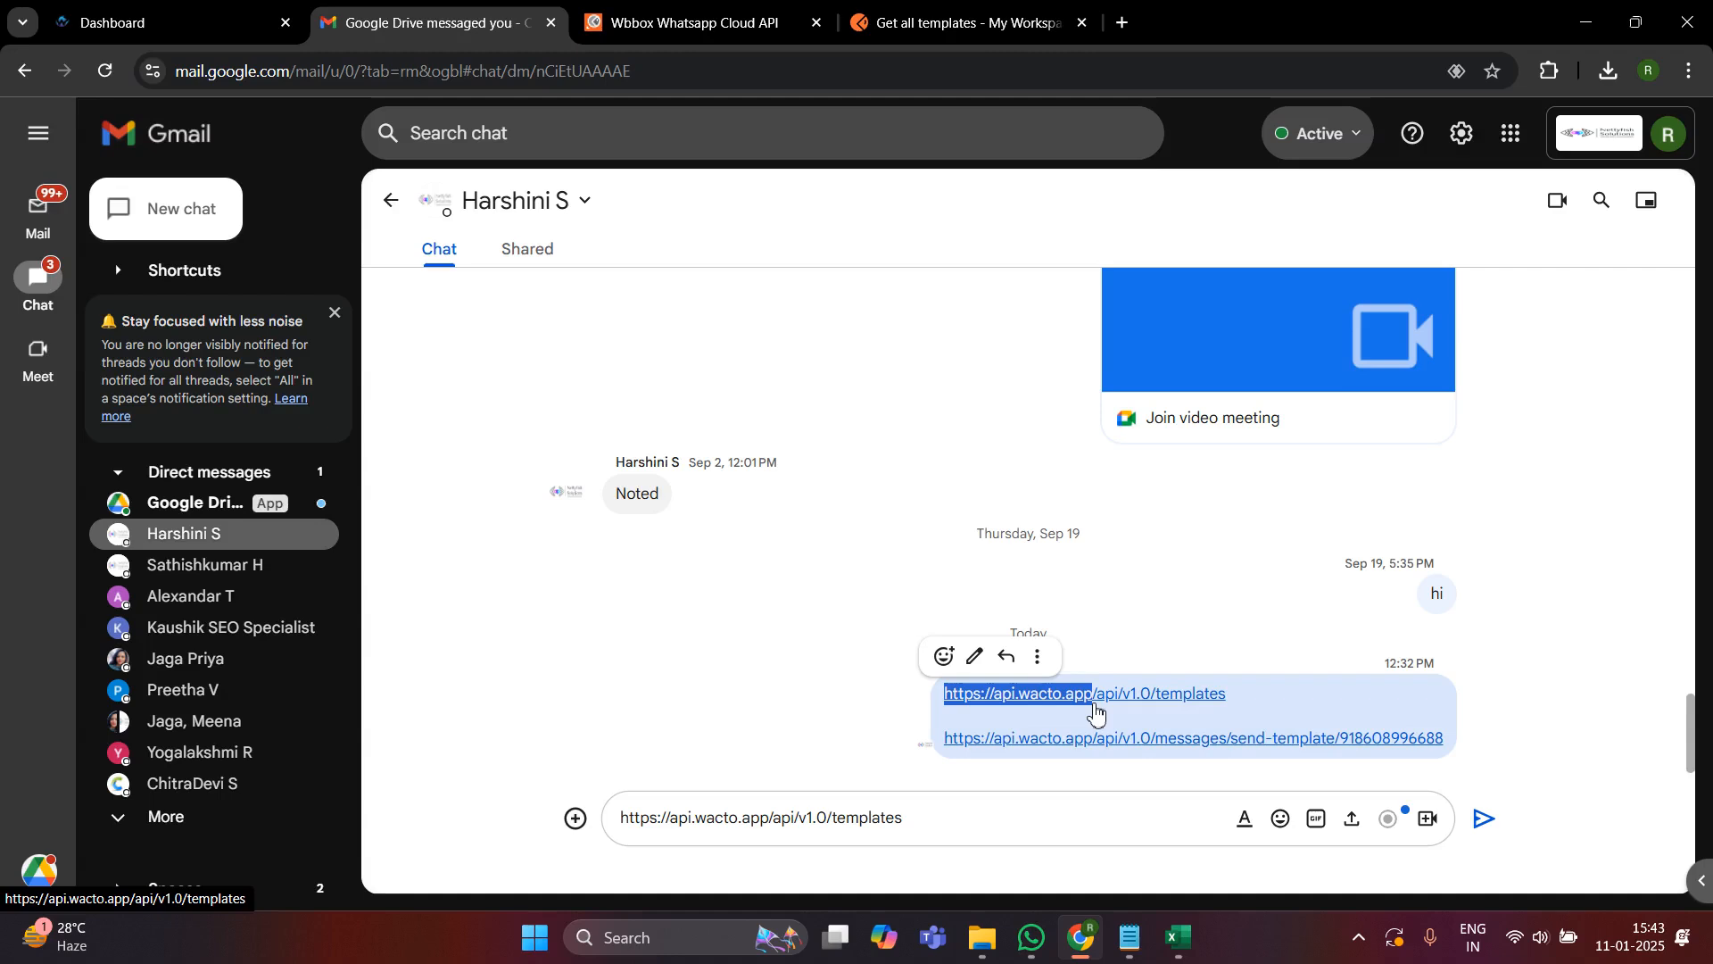
pyautogui.click(964, 22)
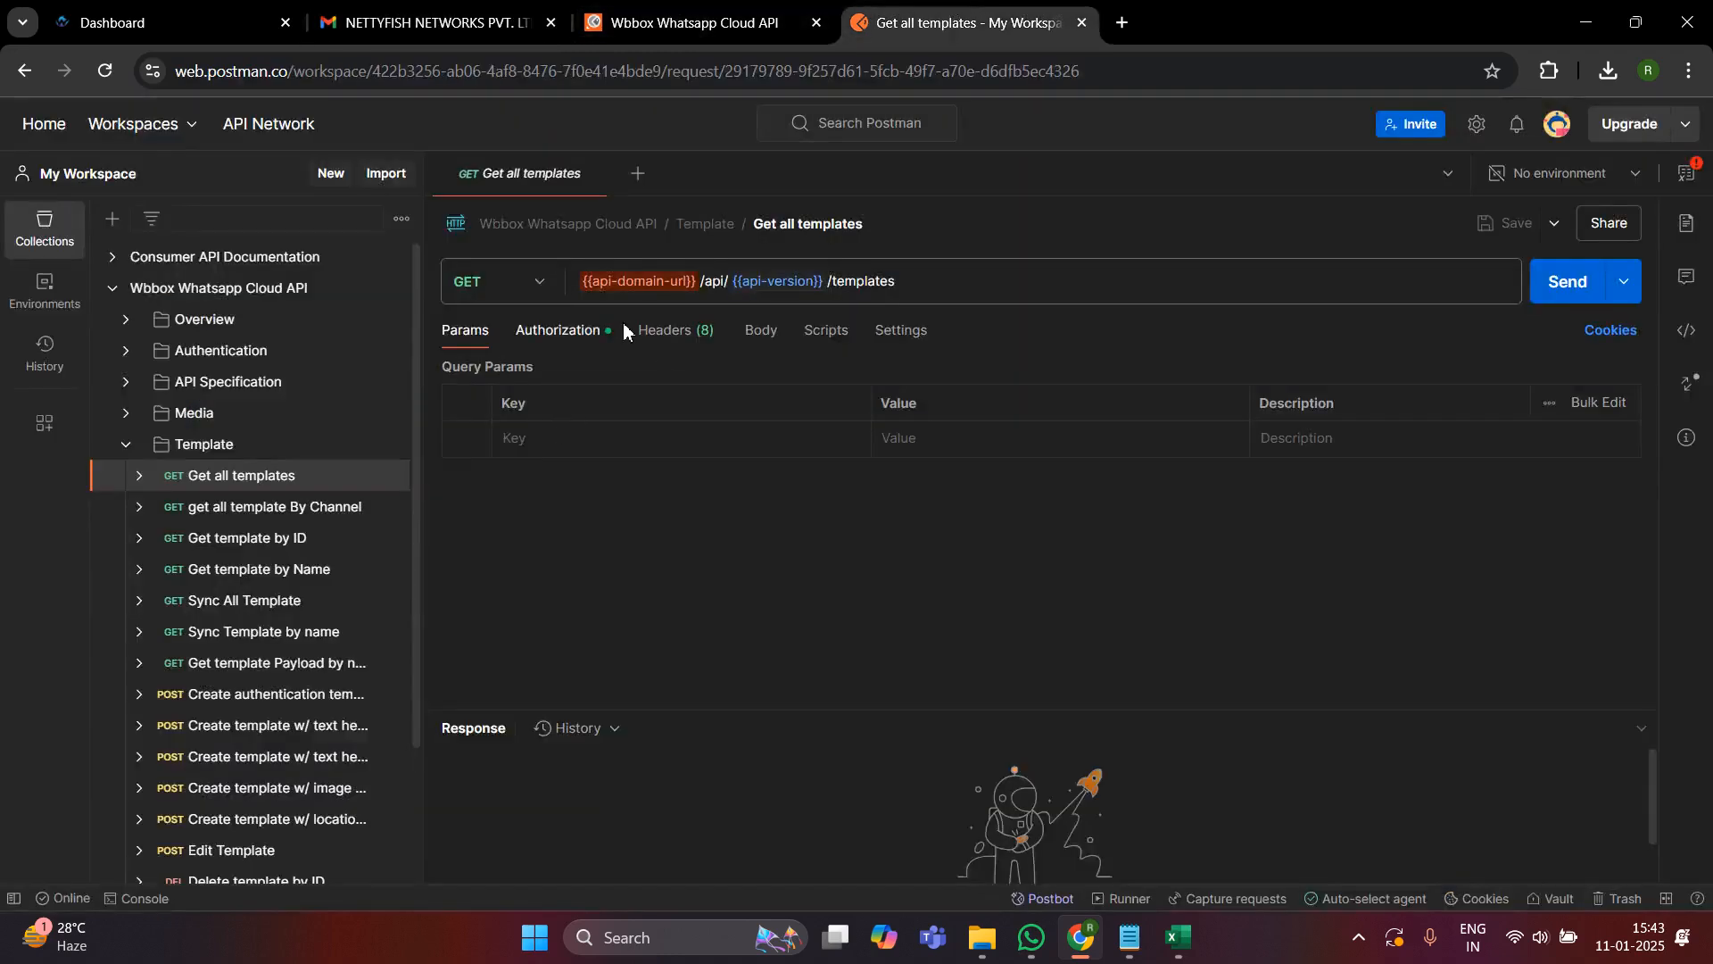
pyautogui.click(624, 281)
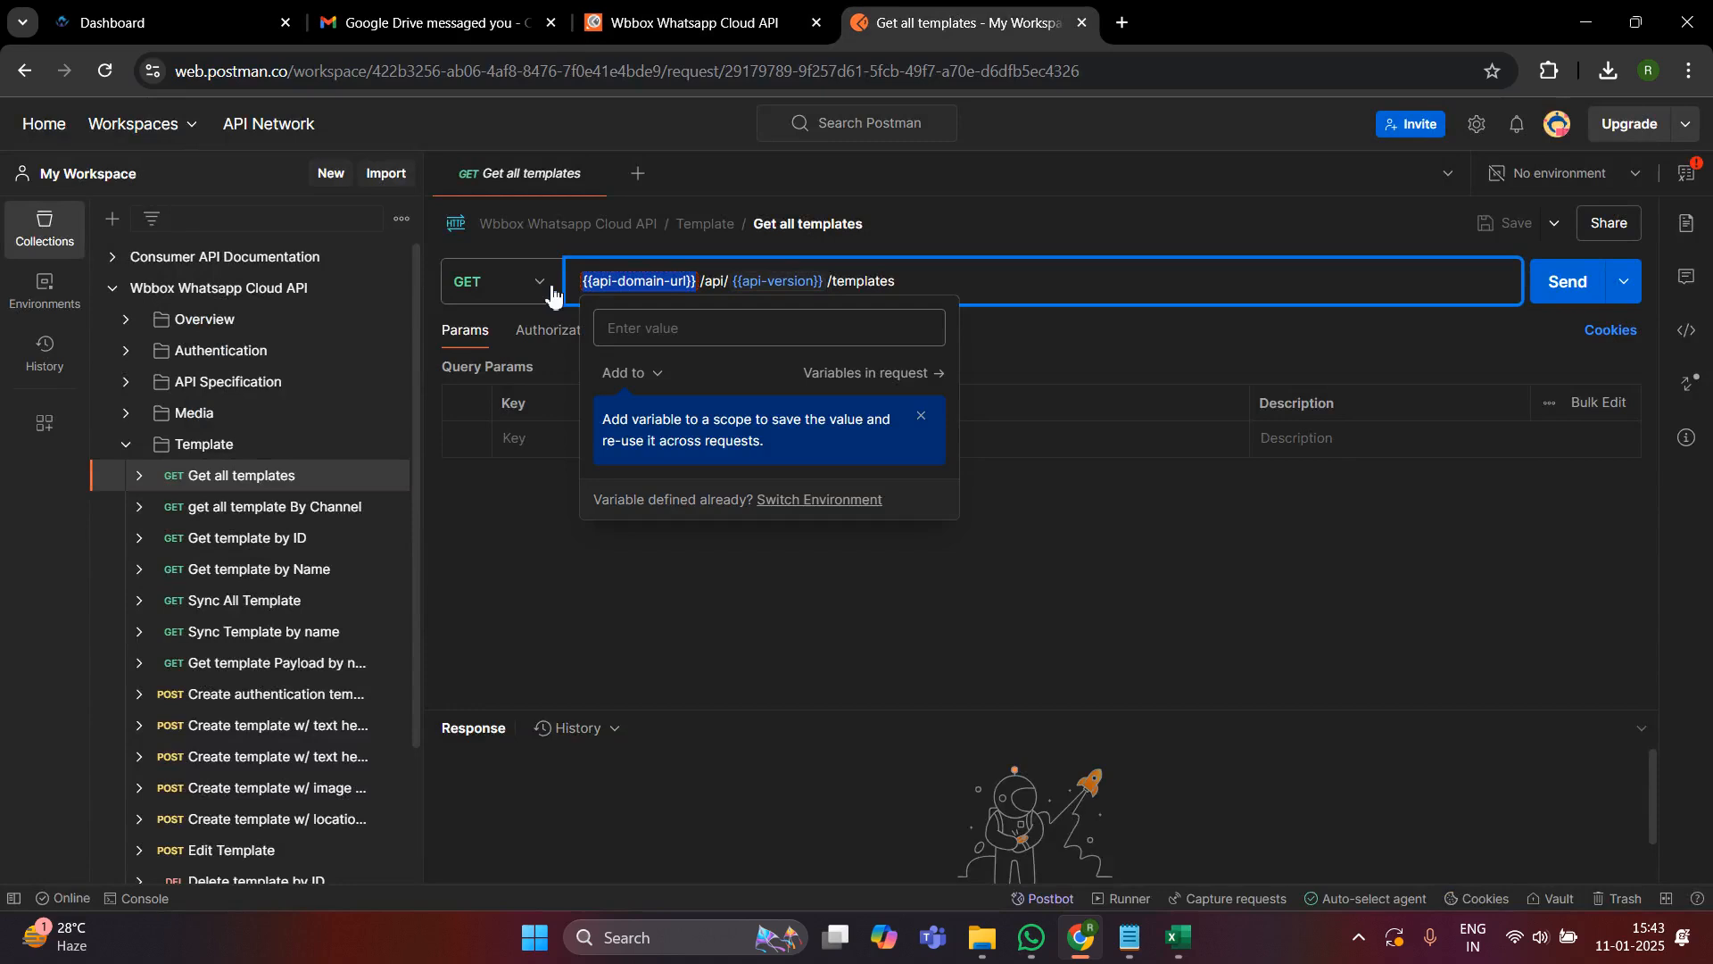
pyautogui.hotkey('ctrl', 'v')
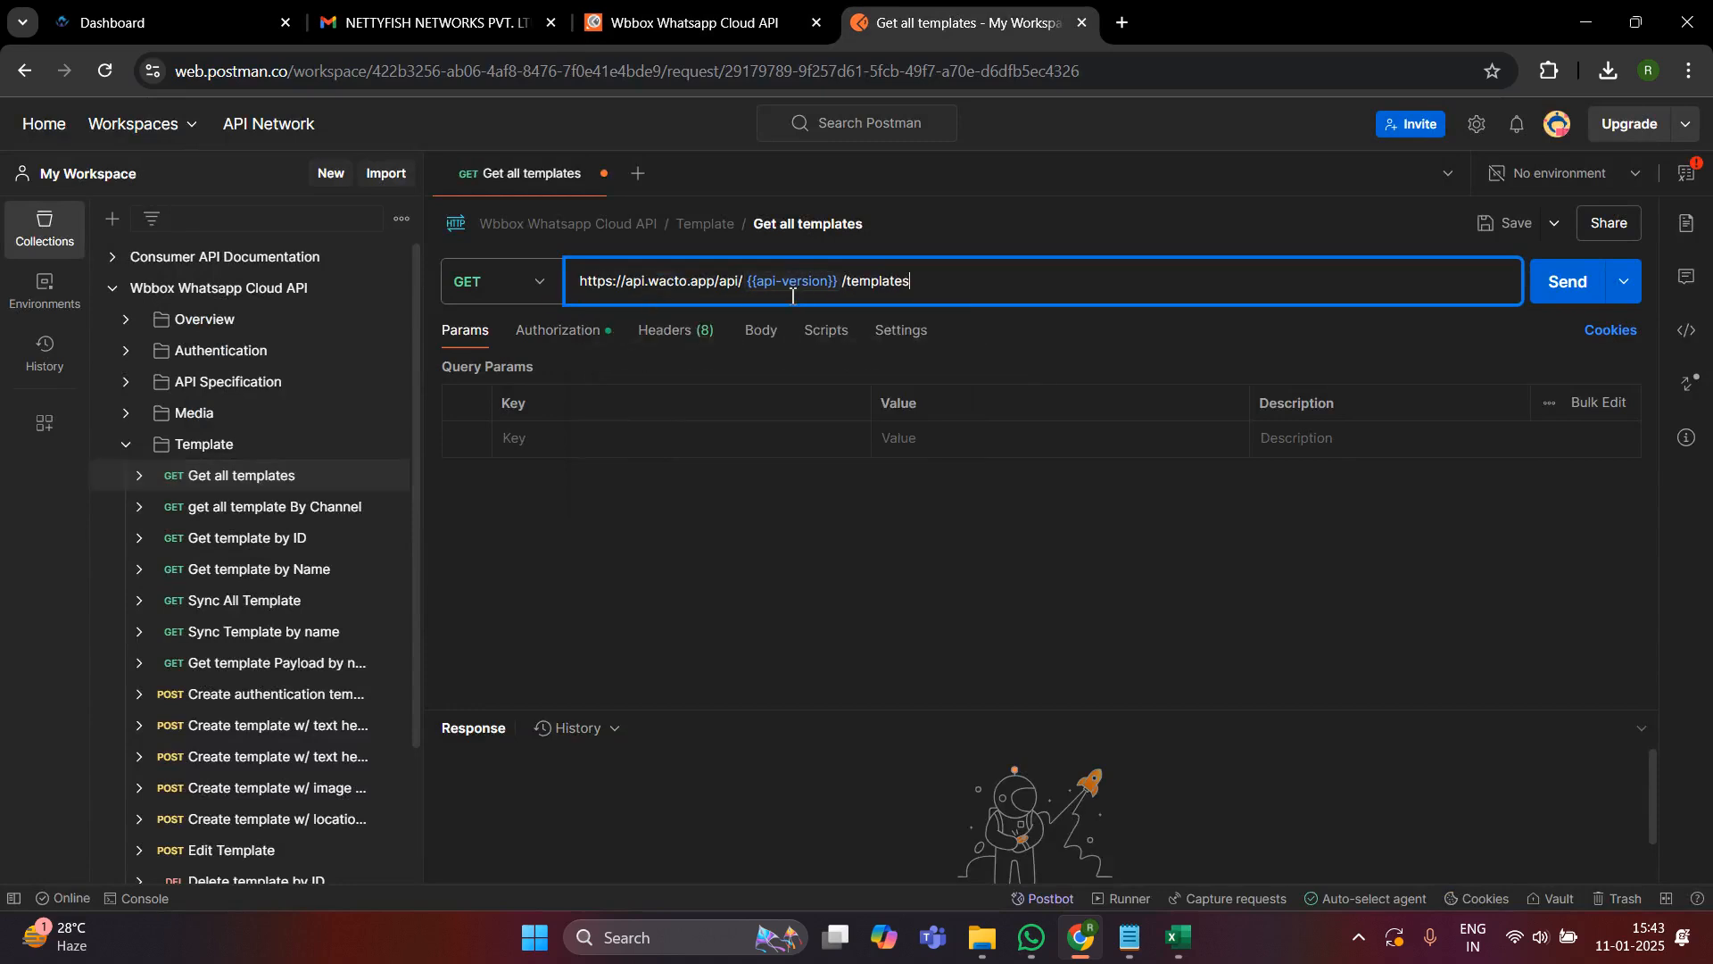
# - Replace the api-version variable in the request URL with v1.0, as given in the Gmail chat draft, leaving no spaces around it
pyautogui.click(478, 14)
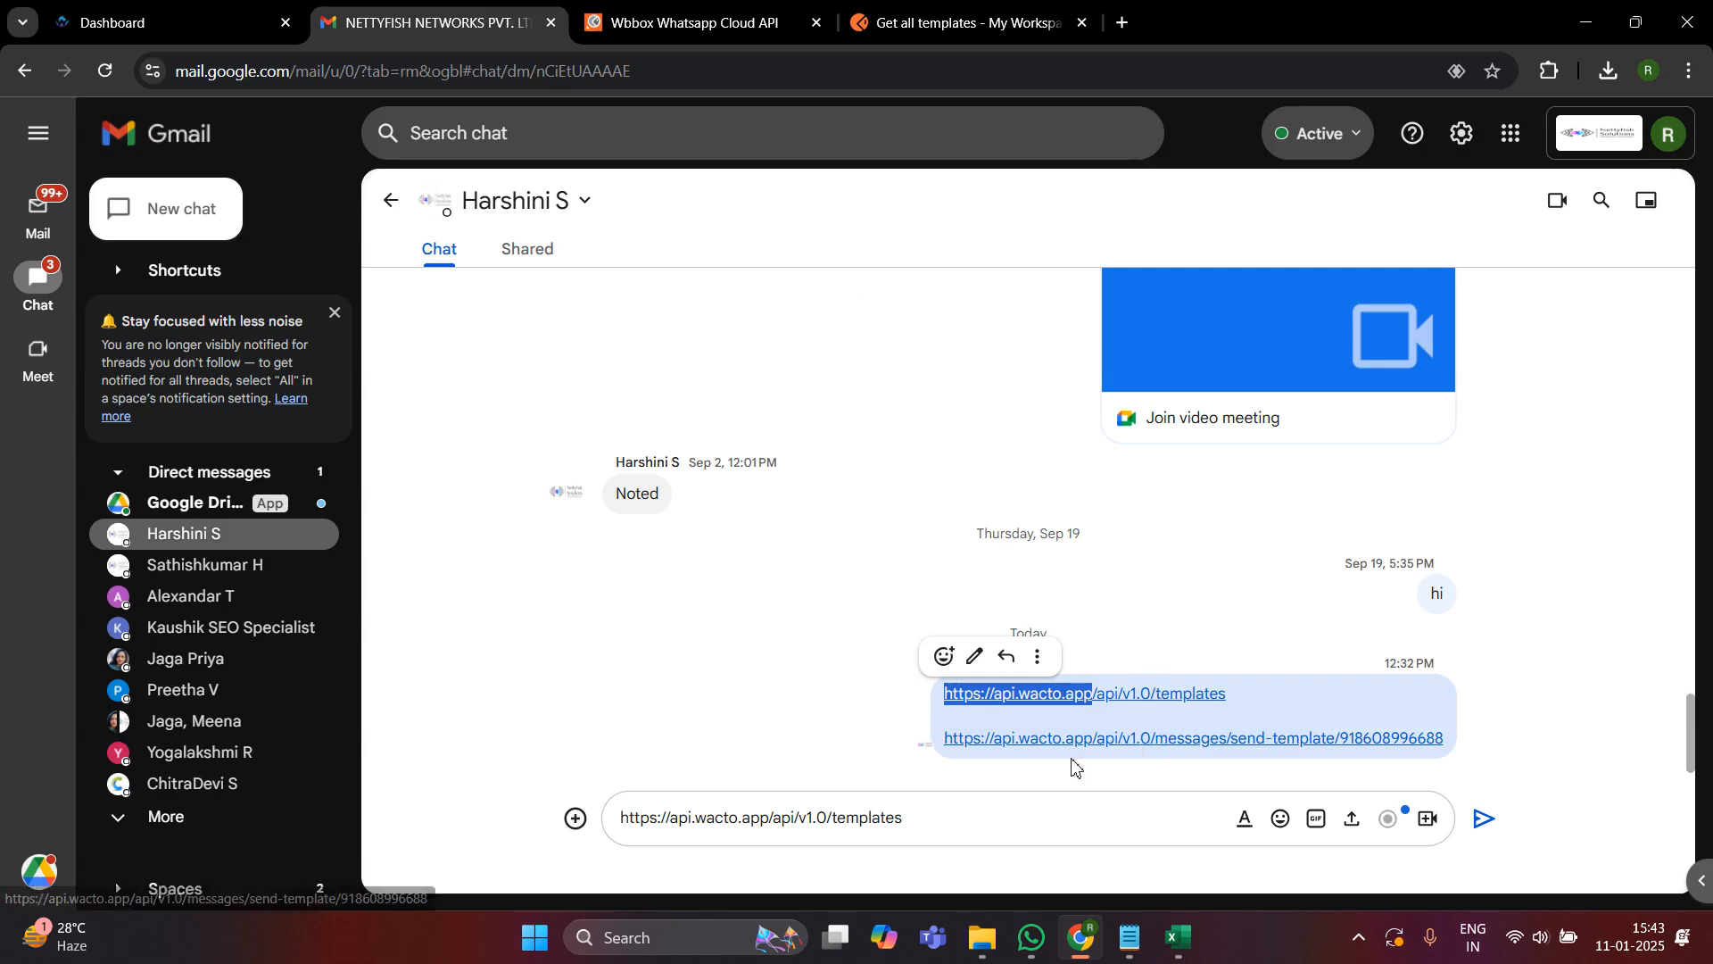
pyautogui.doubleClick(822, 817)
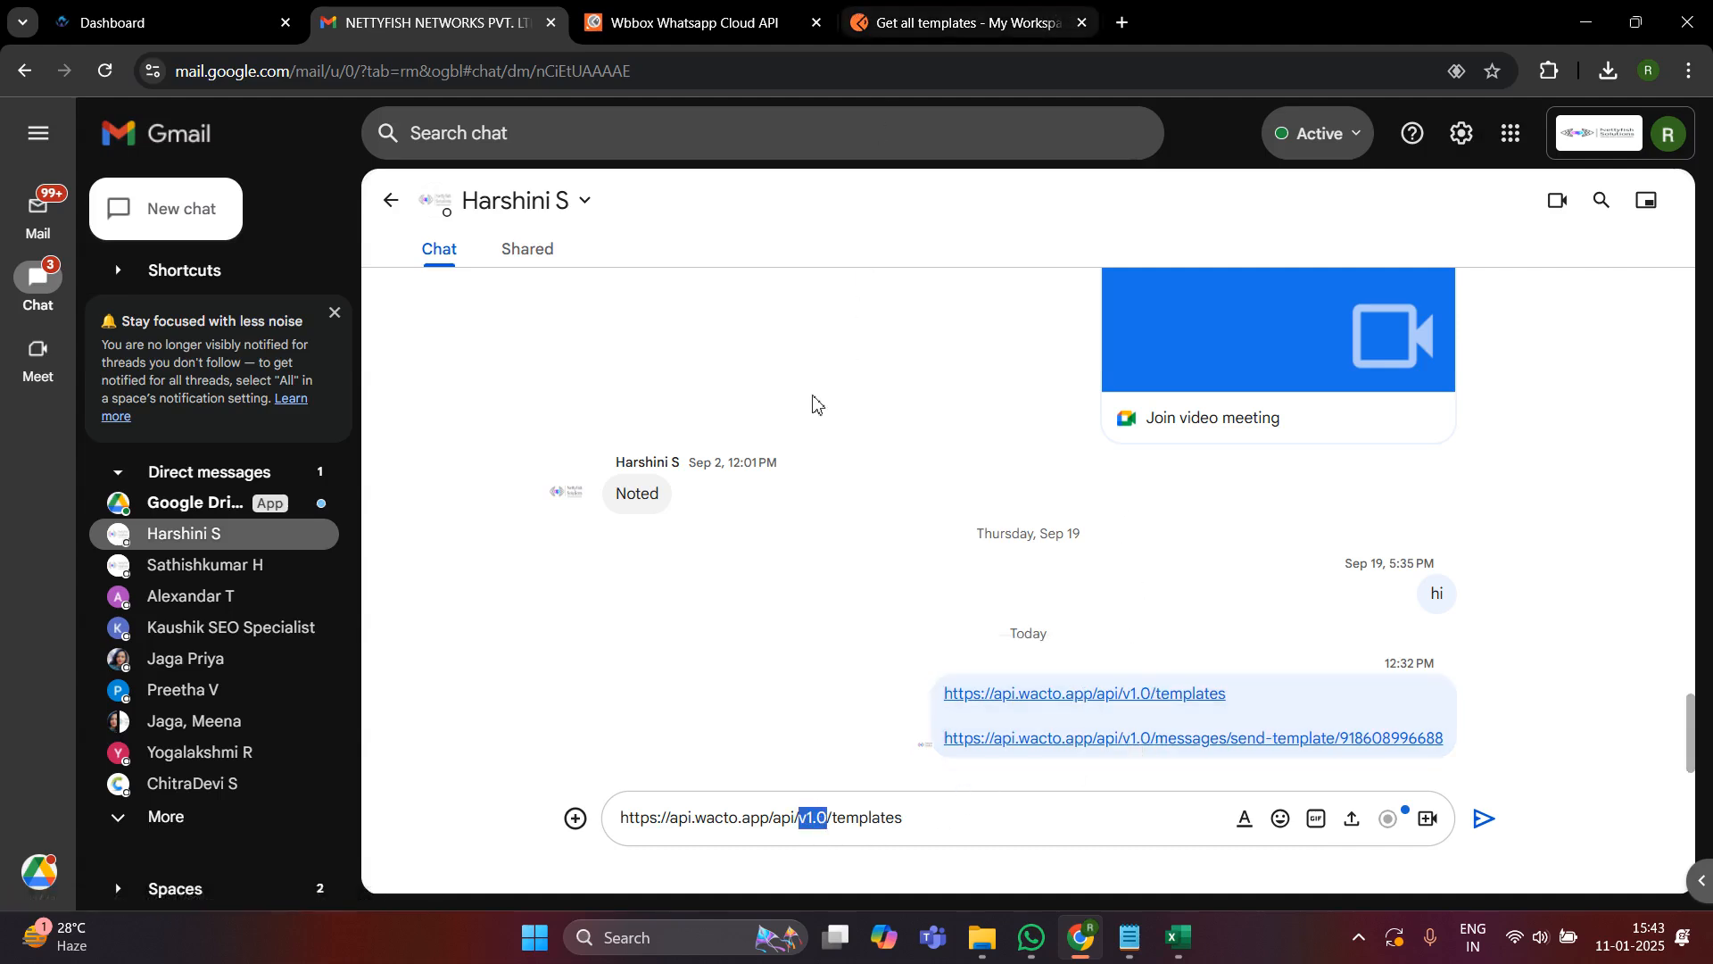
pyautogui.click(918, 27)
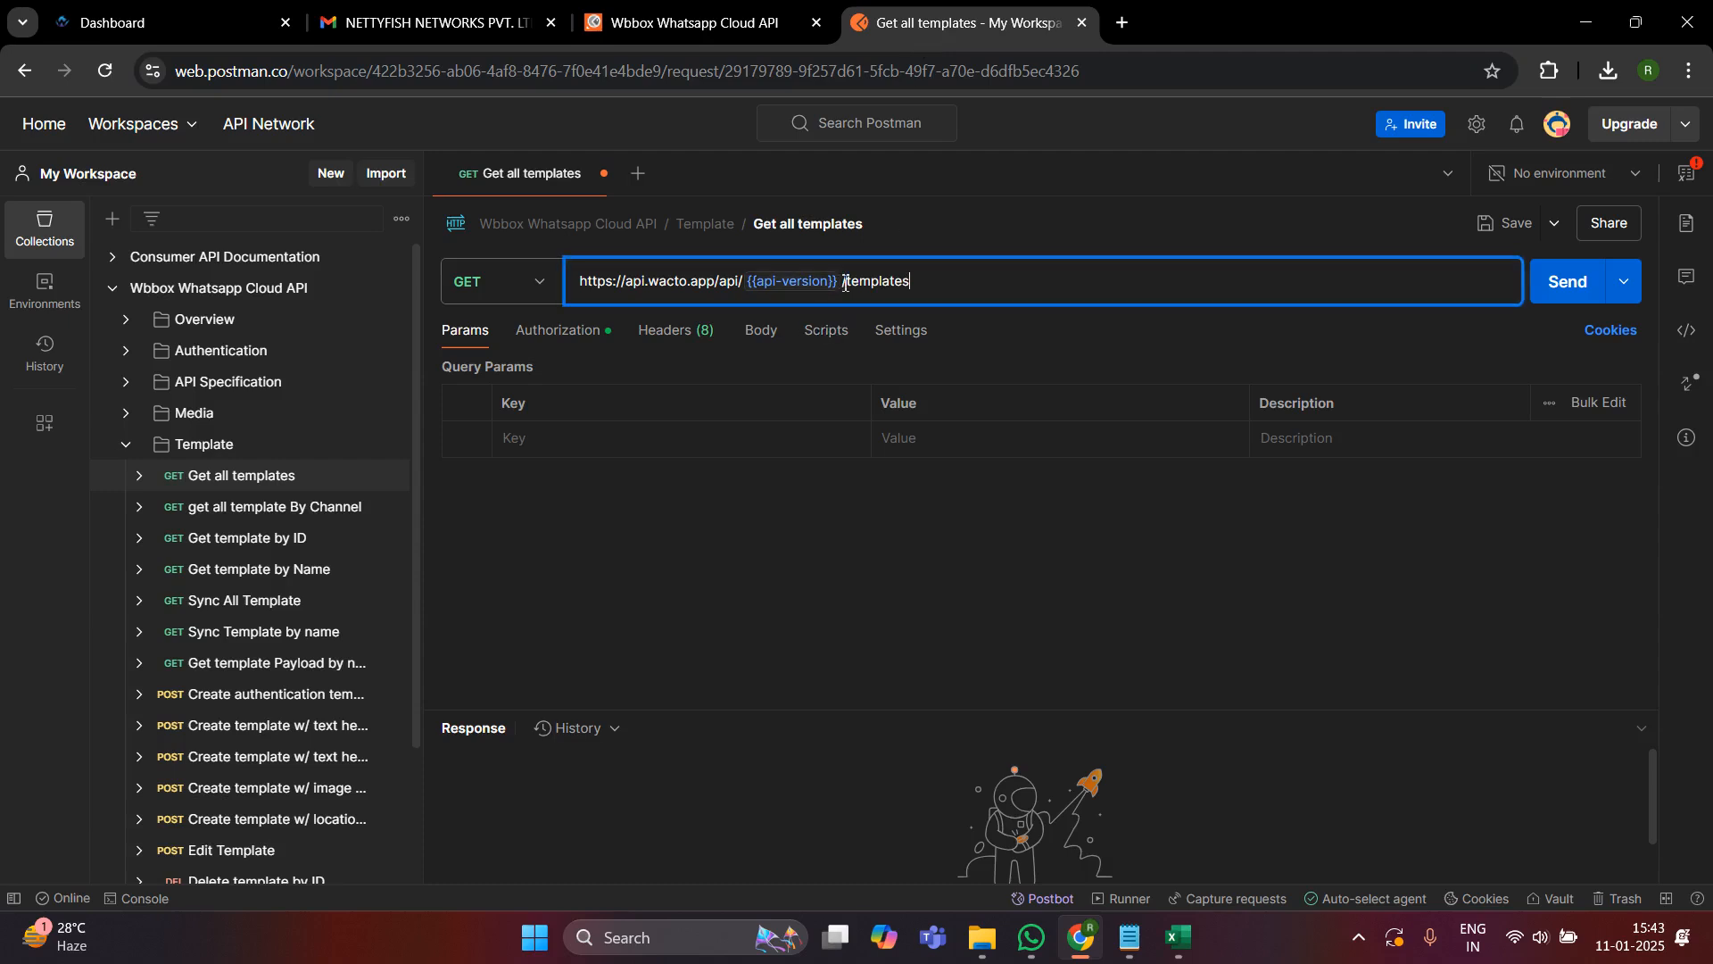
pyautogui.moveTo(839, 282); pyautogui.dragTo(750, 295)
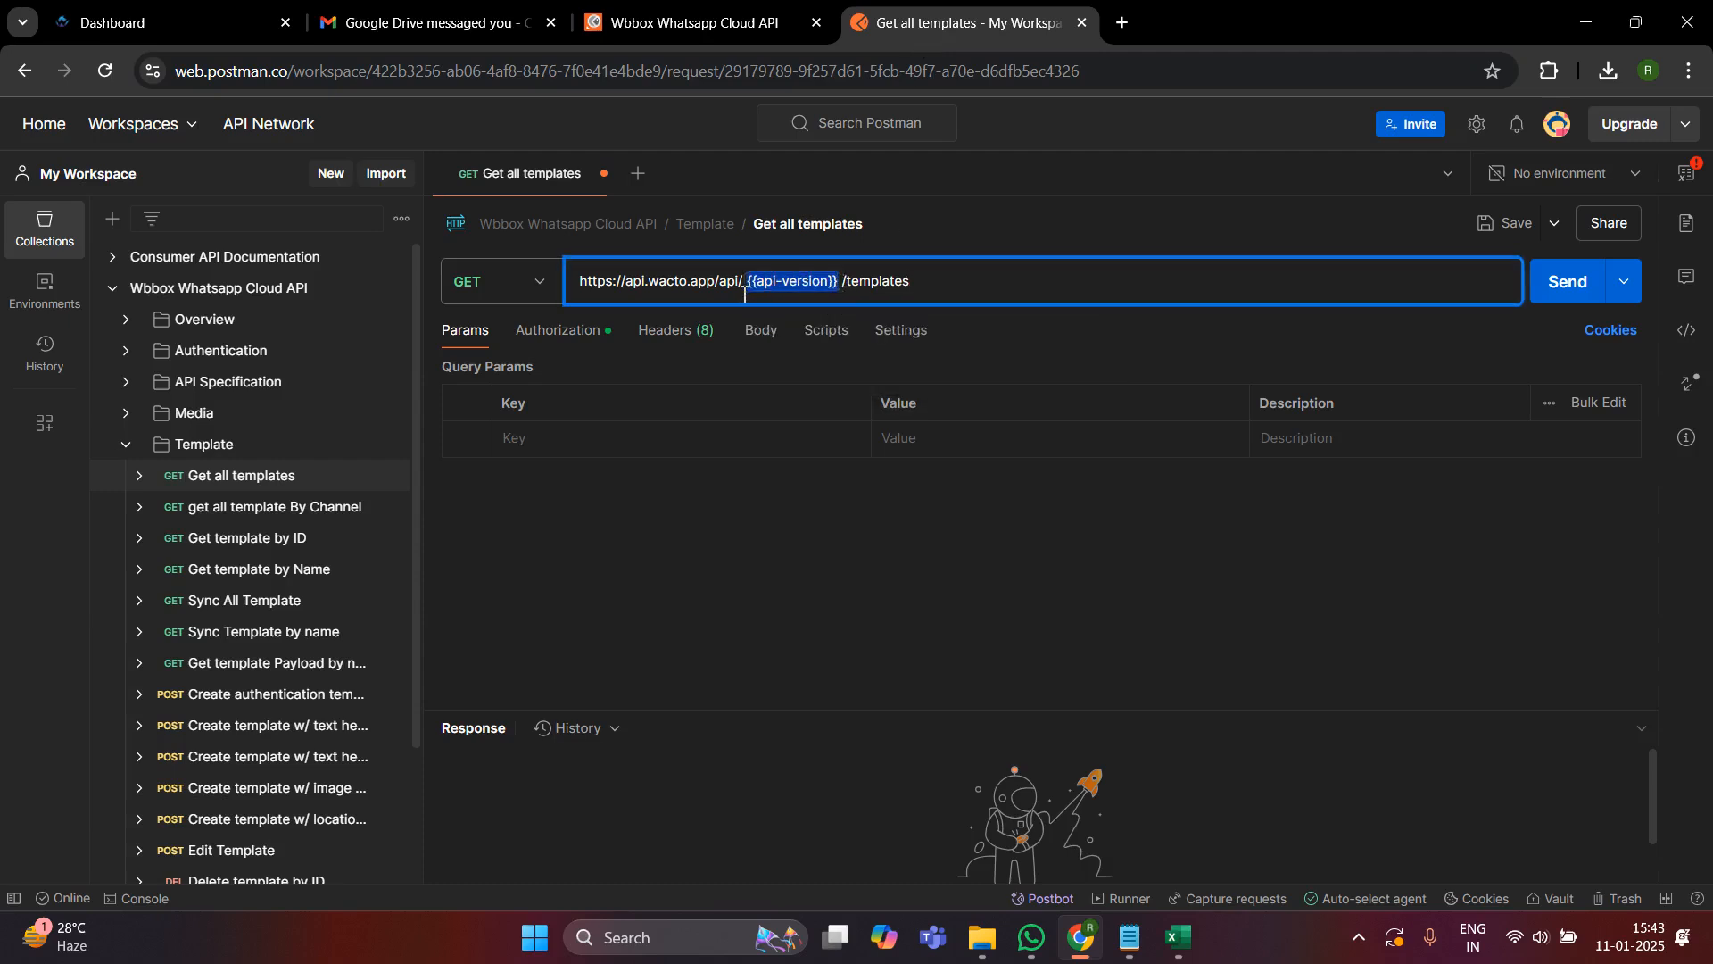
pyautogui.write('v1.0')
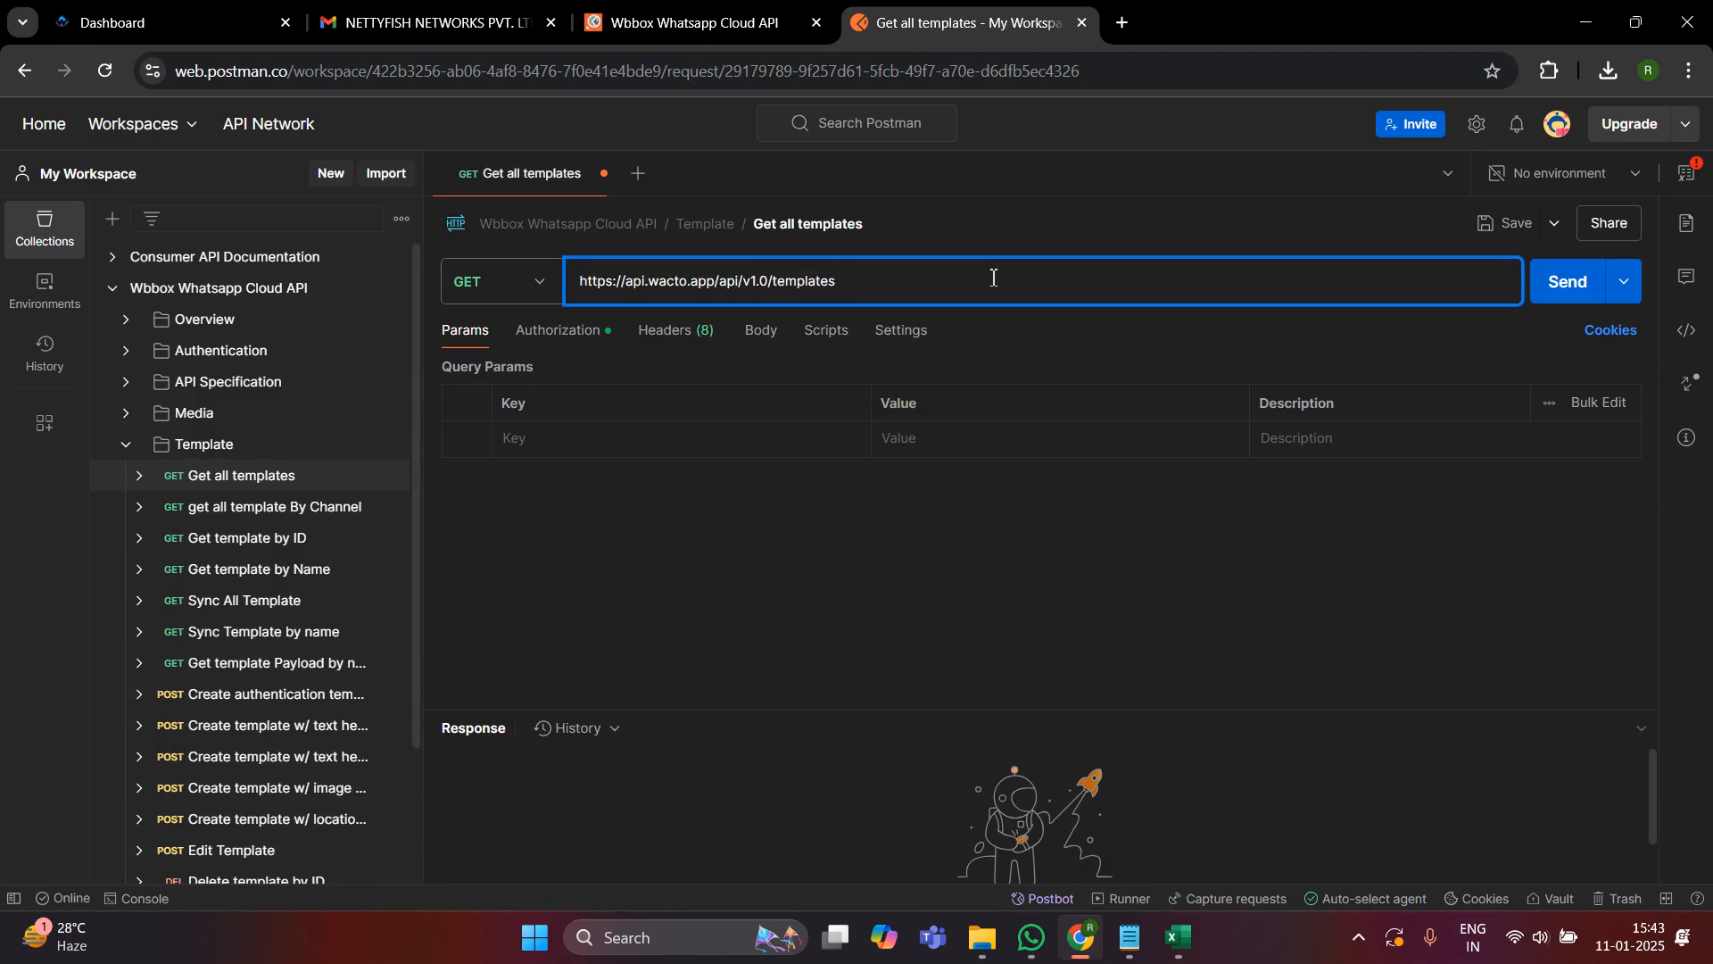
# - Replace the request's Bearer Token placeholder with the API key copied from the WACTO My Profile page
pyautogui.click(586, 348)
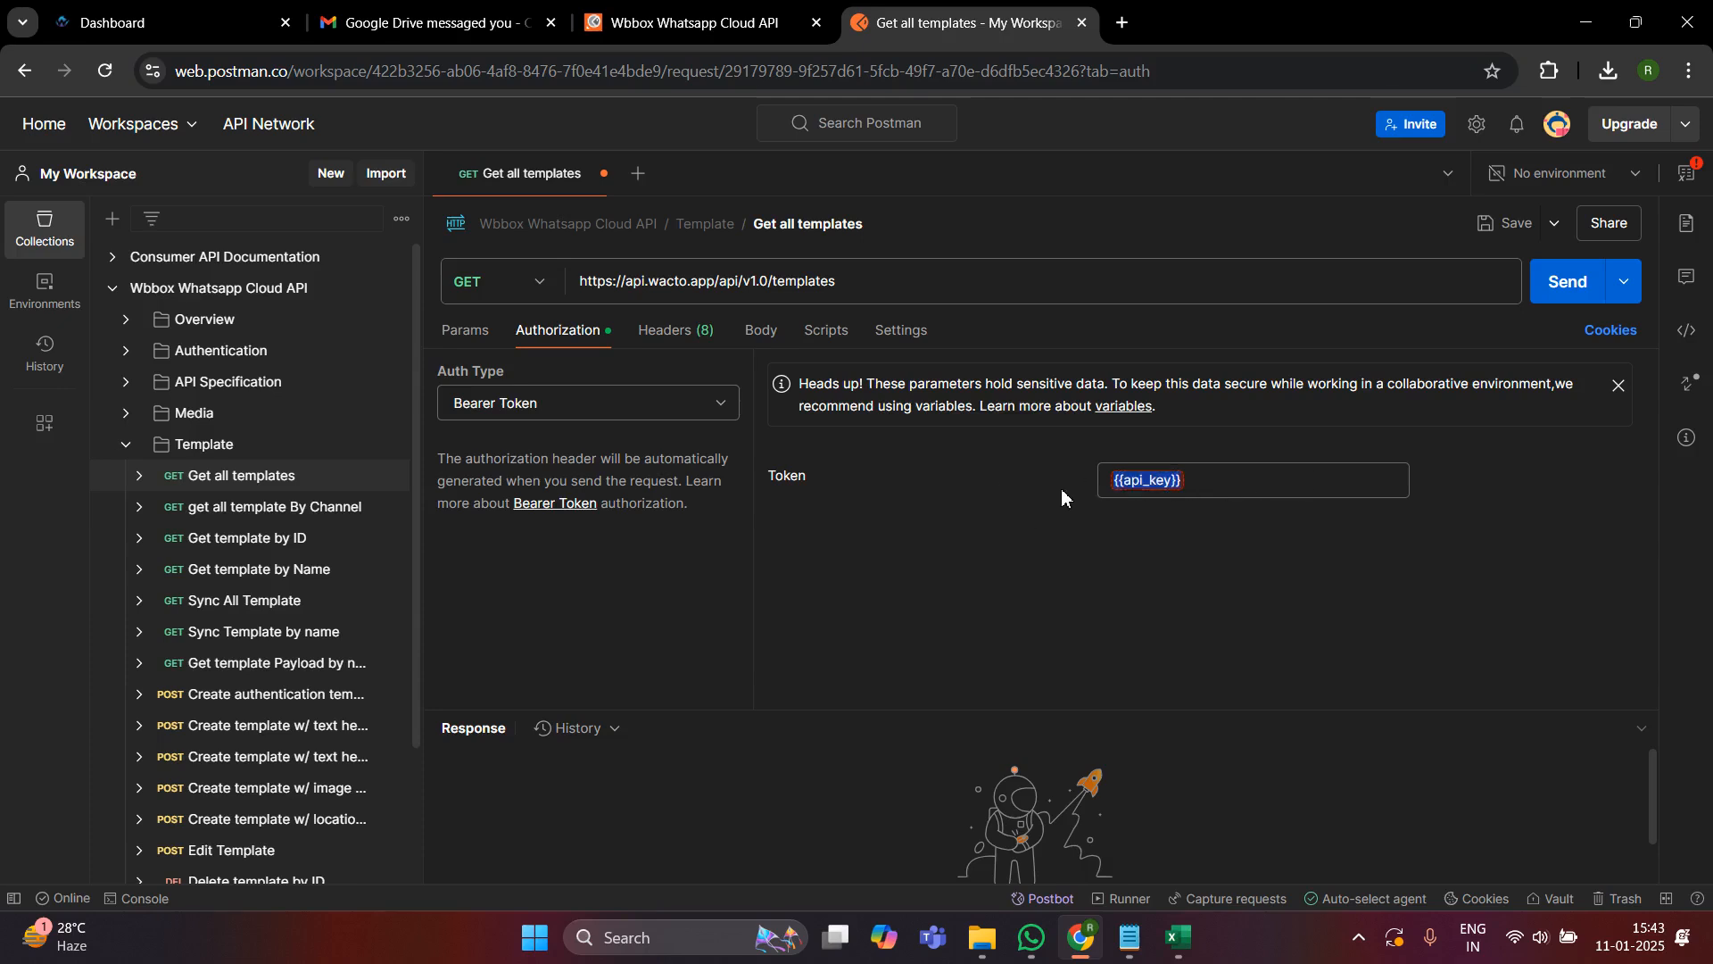
pyautogui.hotkey('ctrl', 'a')
pyautogui.press('BackSpace')
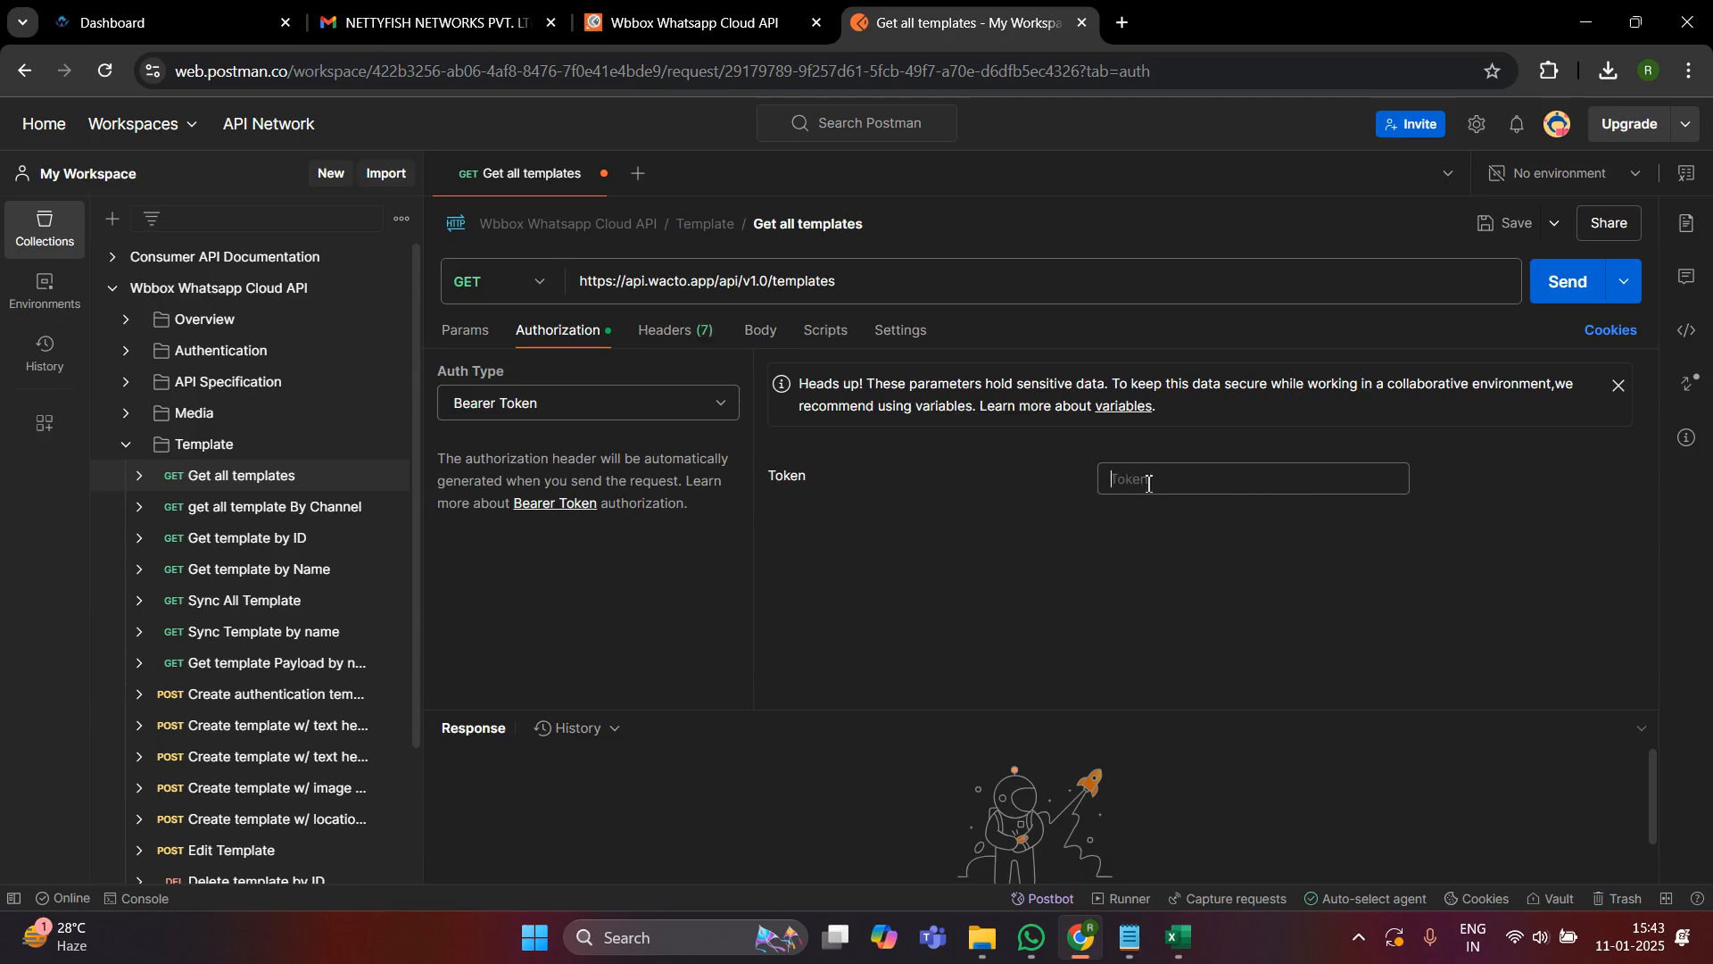
pyautogui.click(174, 11)
pyautogui.moveTo(175, 11); pyautogui.dragTo(701, 16)
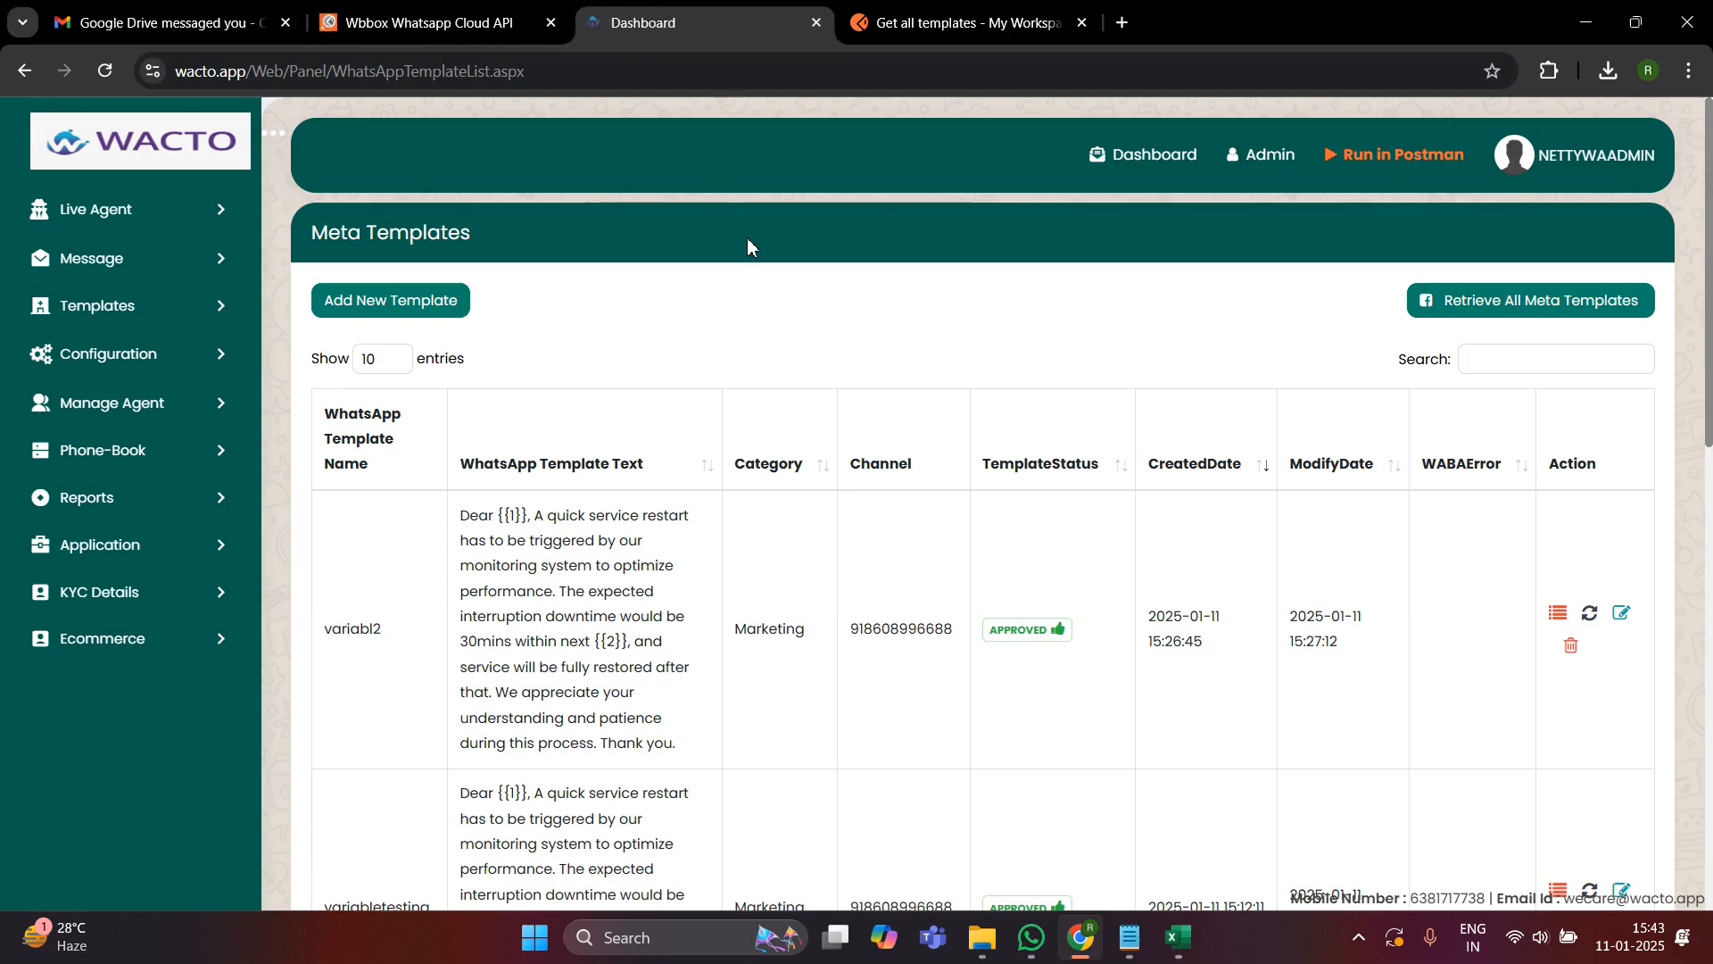
pyautogui.click(1617, 160)
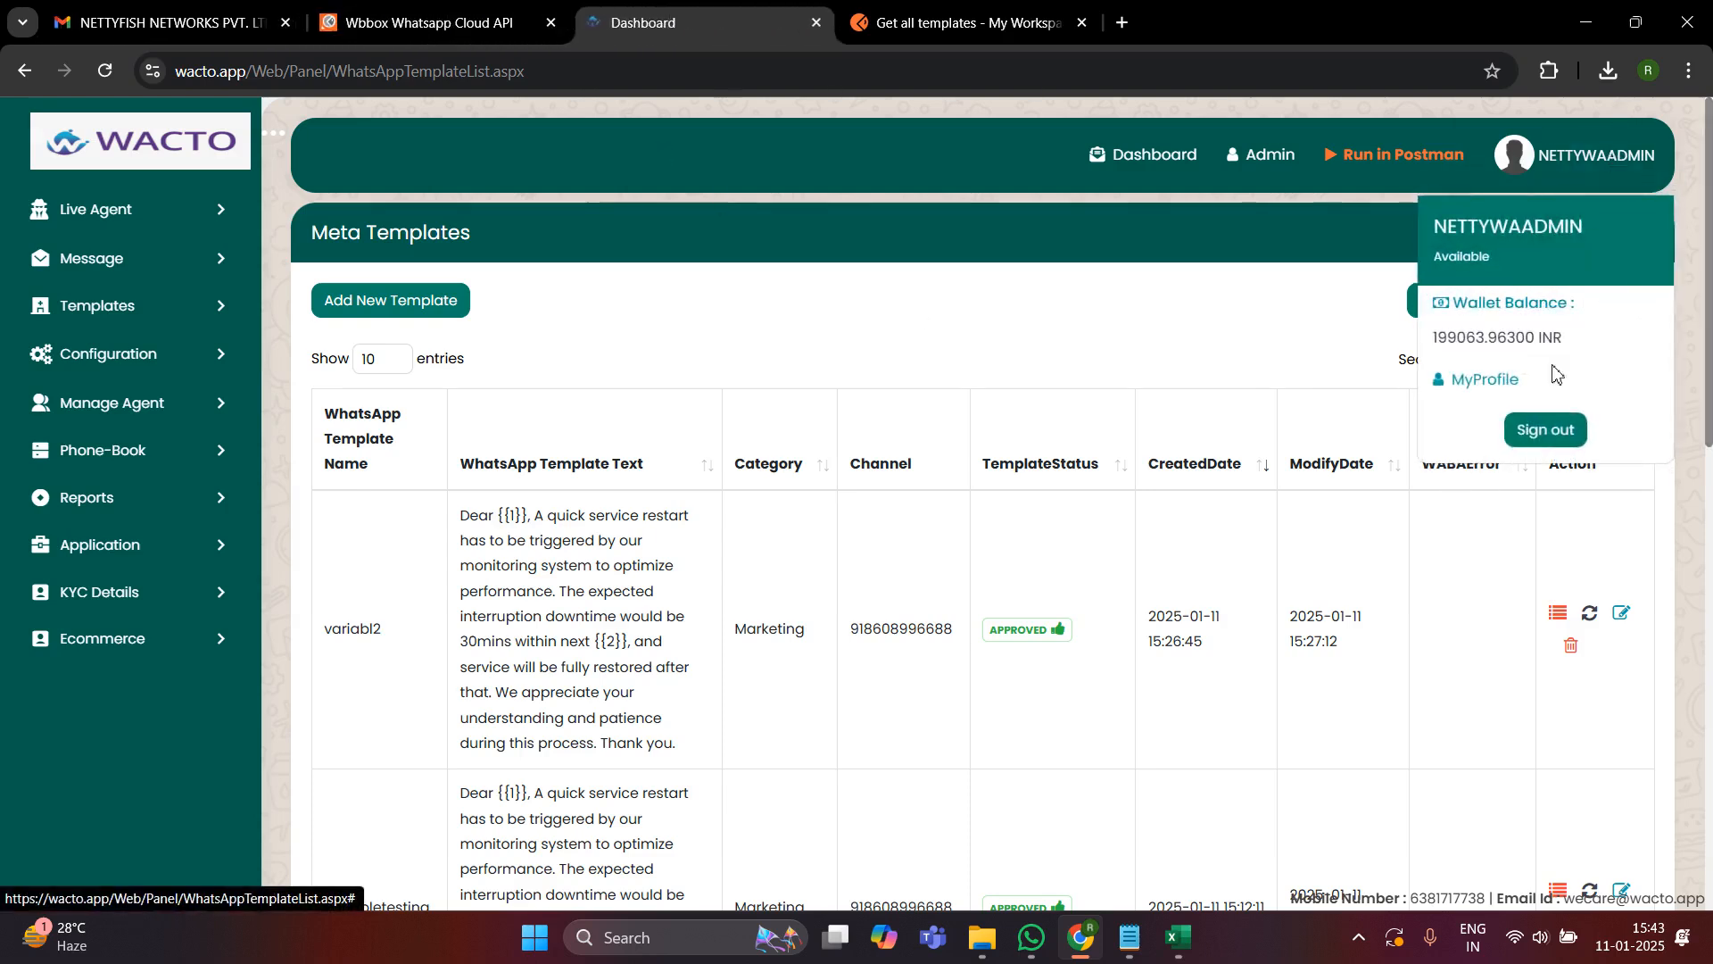
pyautogui.click(1483, 379)
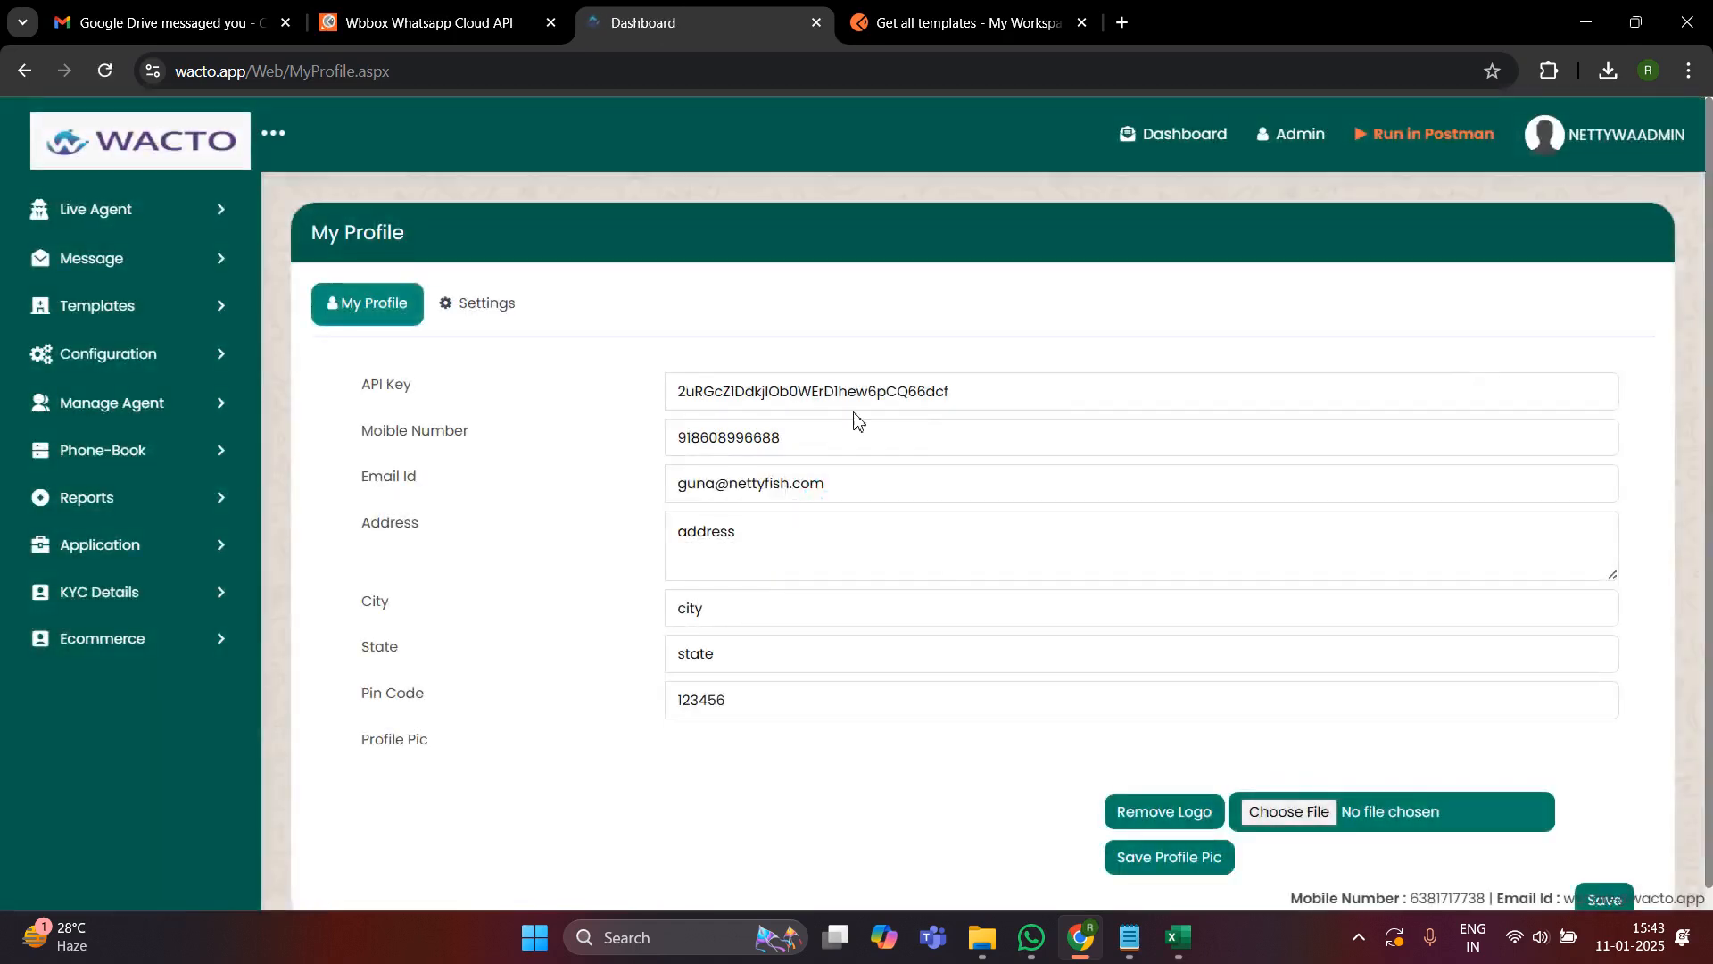
pyautogui.doubleClick(763, 393)
pyautogui.hotkey('ctrl', 'c')
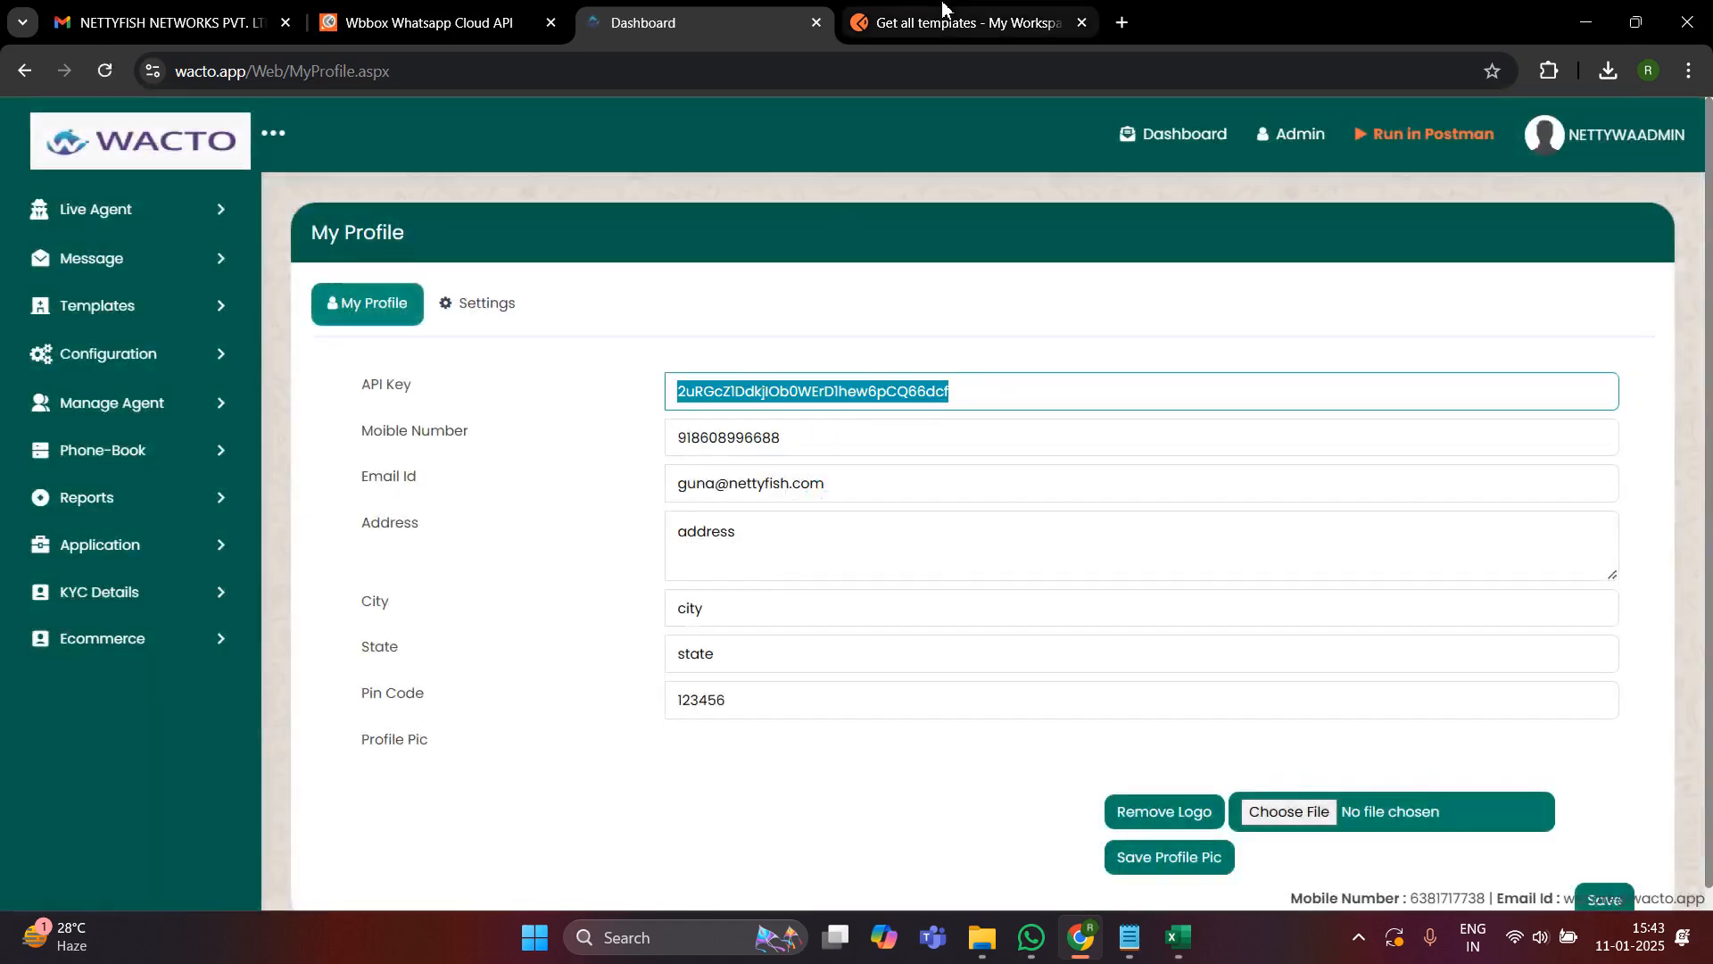
pyautogui.click(960, 22)
pyautogui.hotkey('ctrl', 'v')
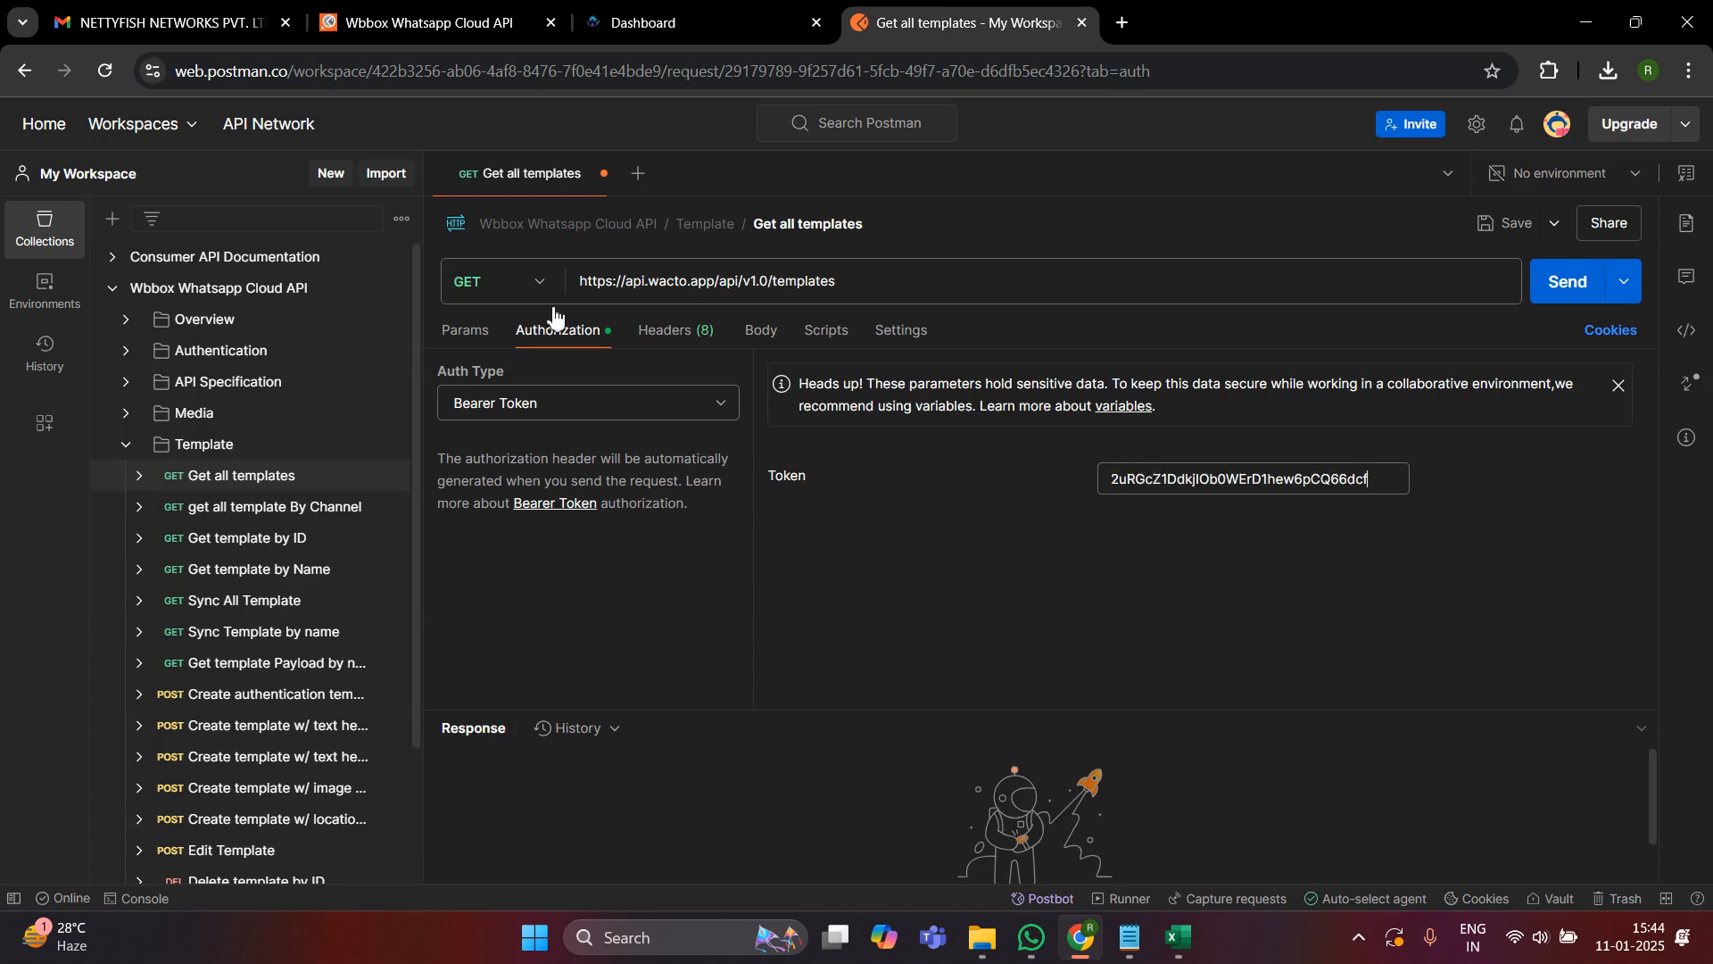
# - Check the Get all templates request's body, send the request and look through the returned JSON response
pyautogui.click(761, 330)
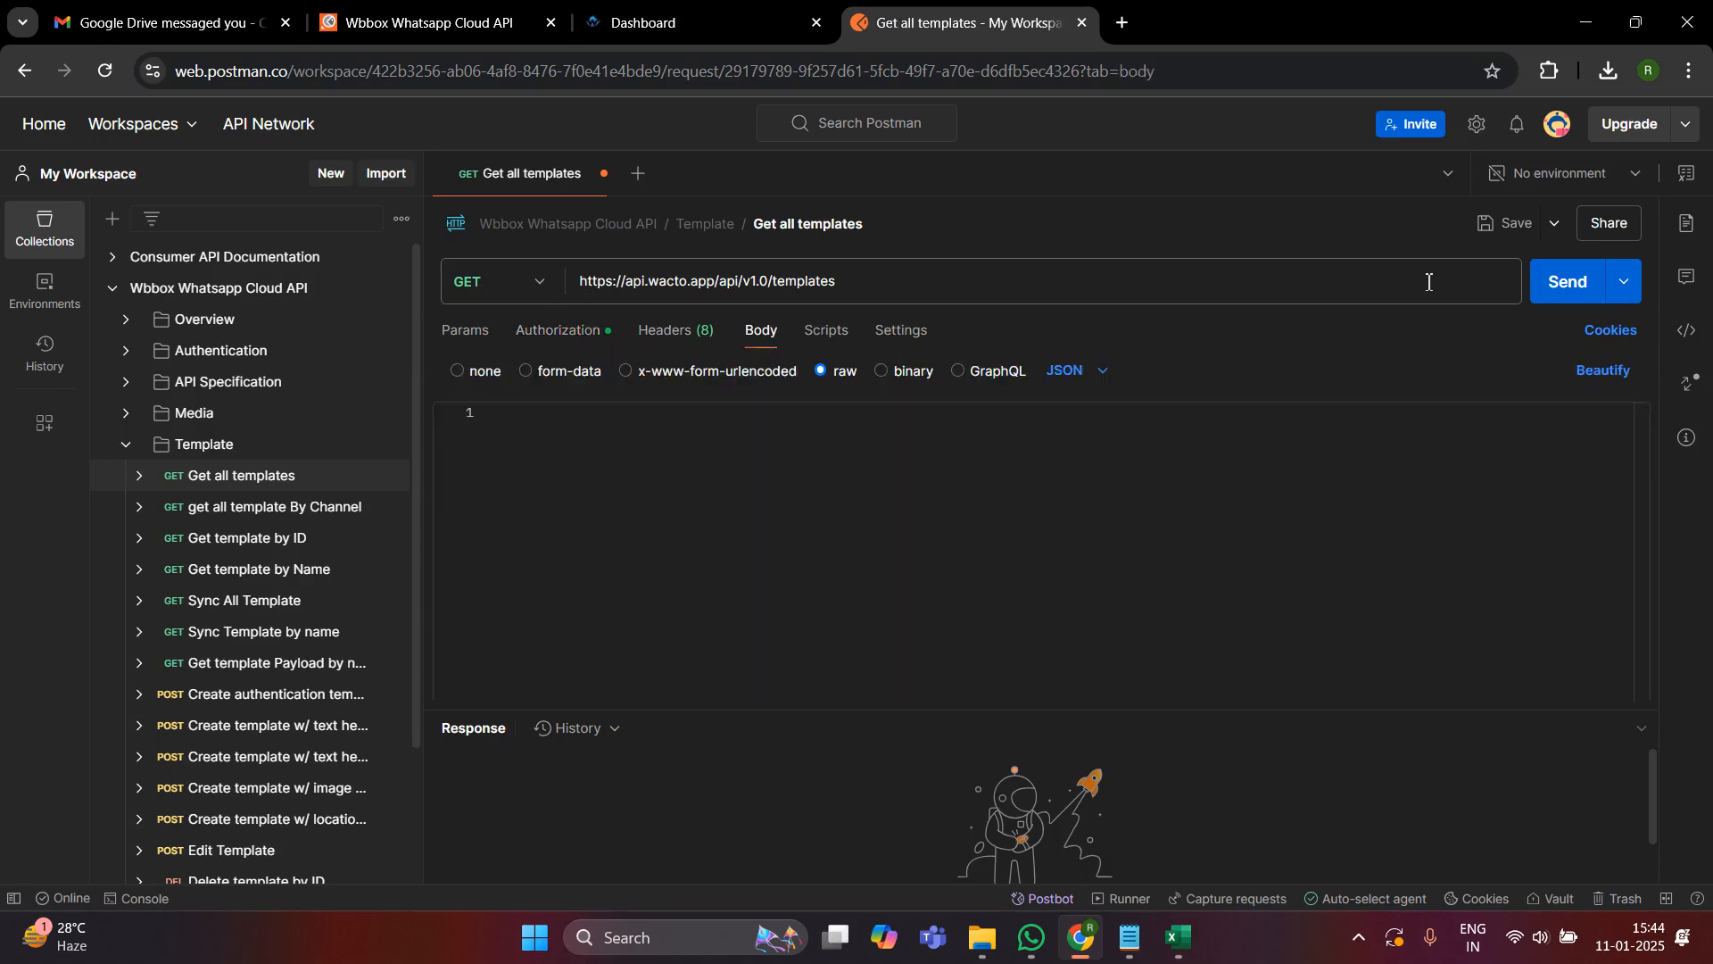
pyautogui.click(1587, 282)
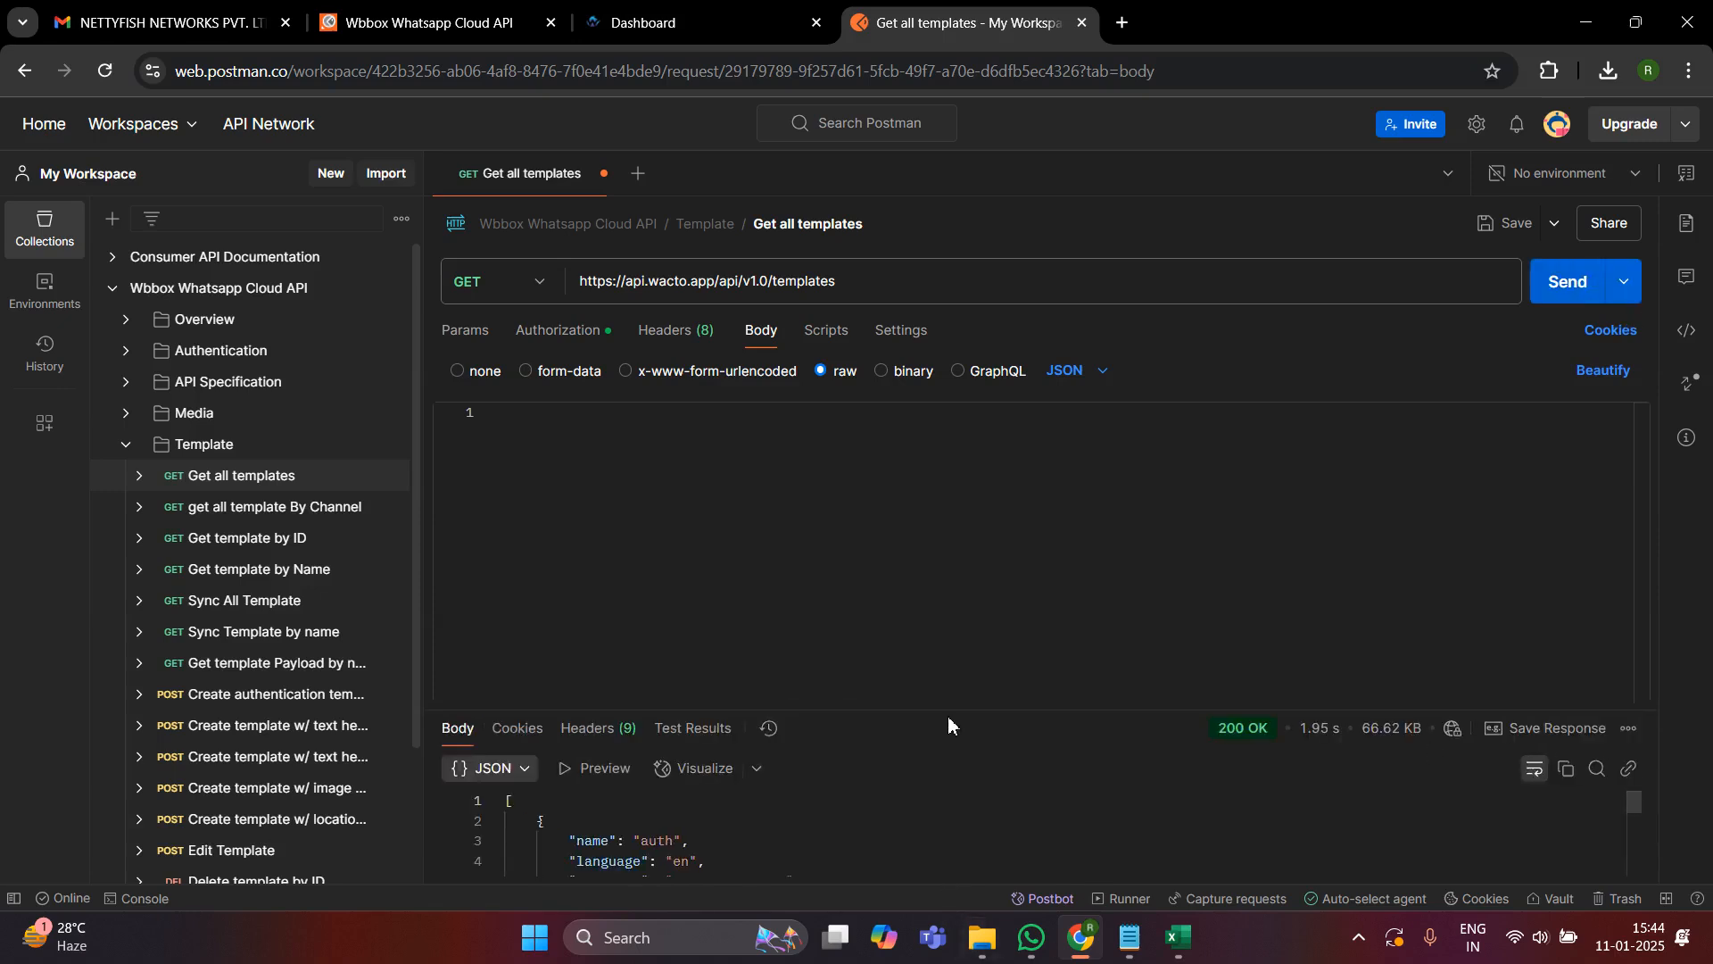
pyautogui.moveTo(954, 712); pyautogui.dragTo(955, 459)
pyautogui.scroll(-7, 971, 756)
pyautogui.scroll(-9, 973, 755)
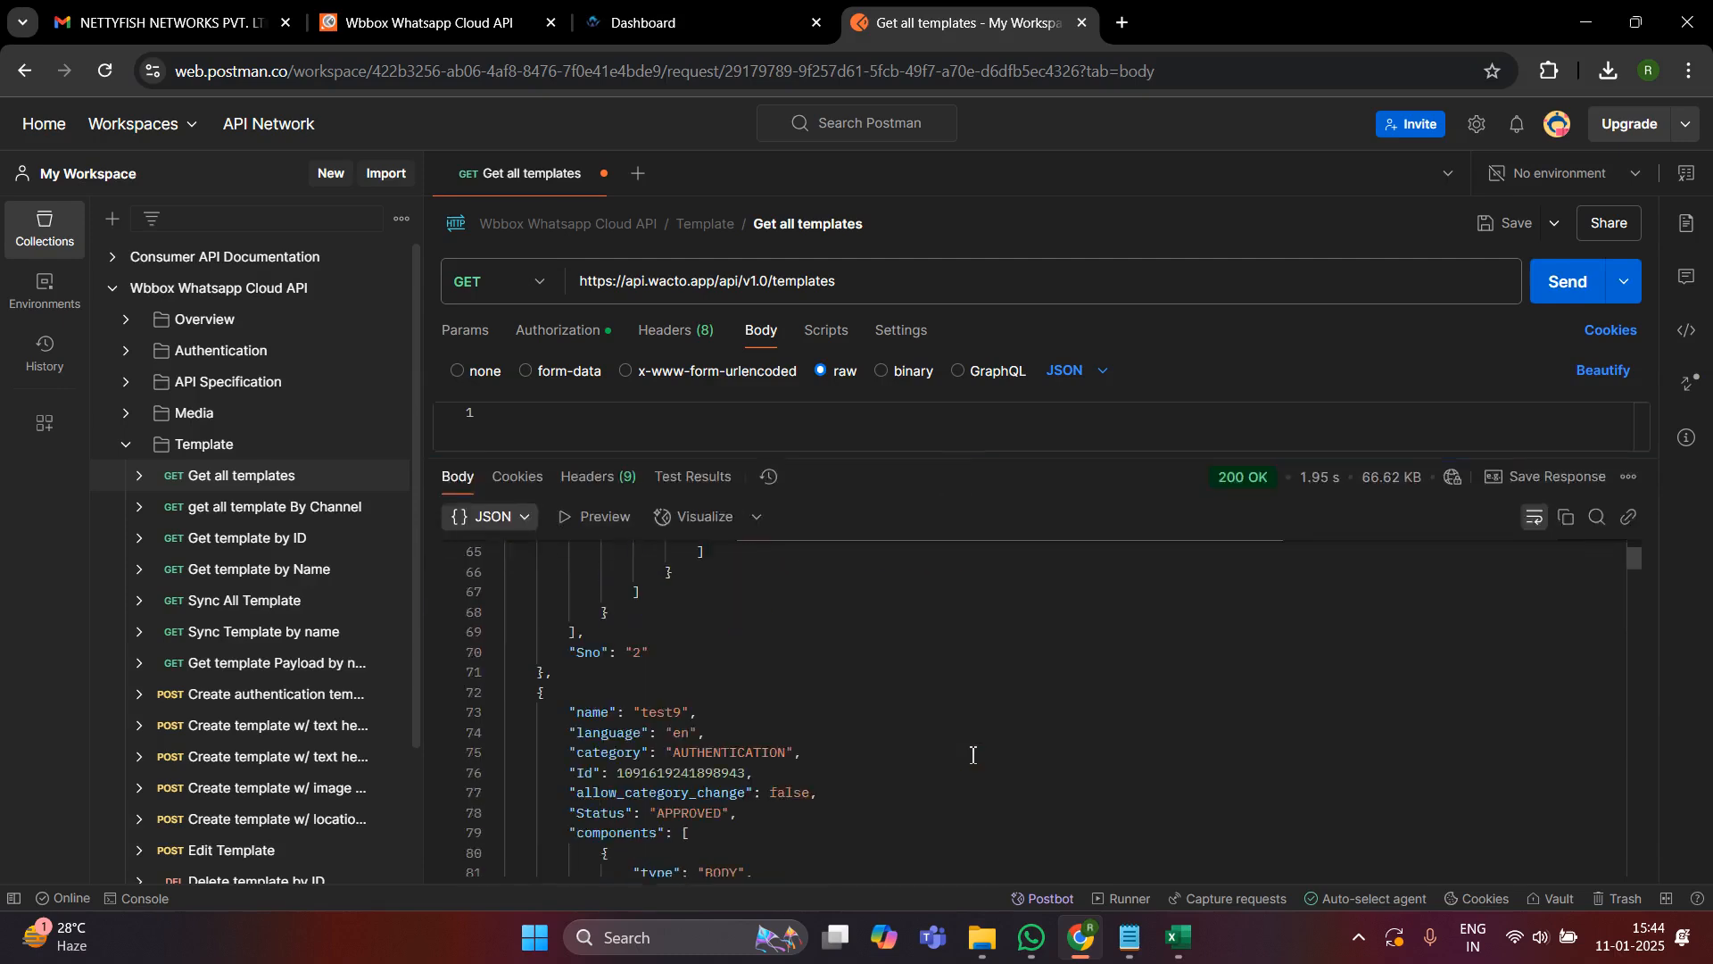
pyautogui.moveTo(976, 463); pyautogui.dragTo(962, 840)
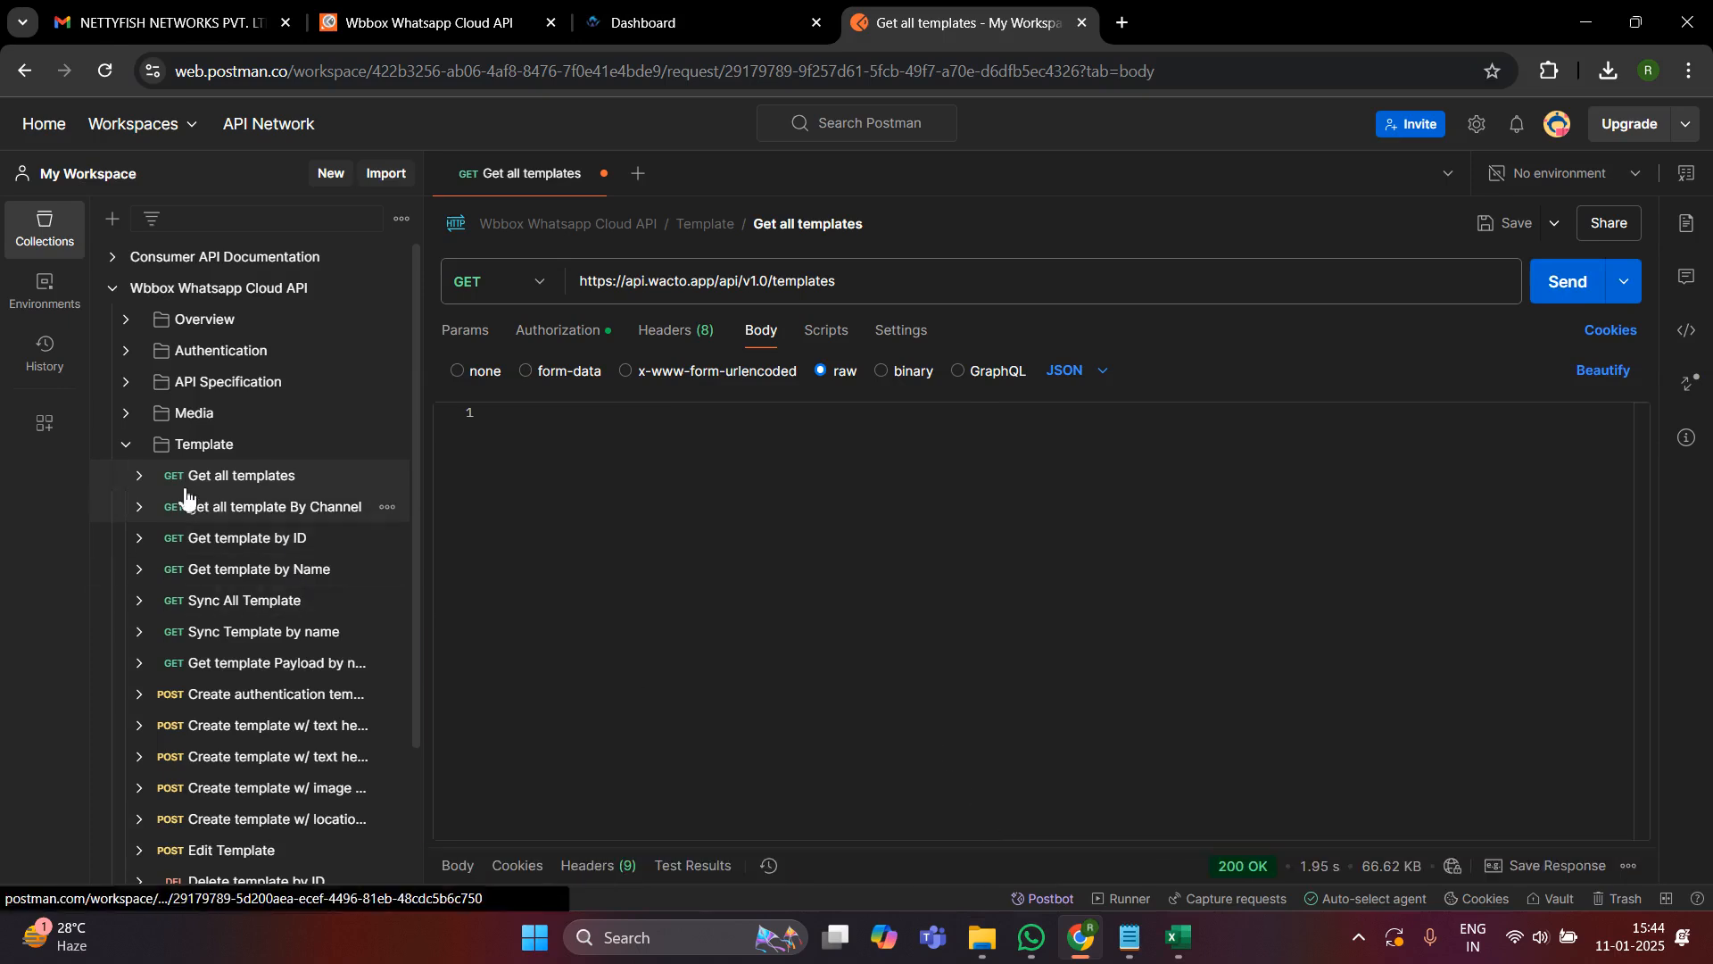
# - Save the changes to the Get all templates request in the Template folder
pyautogui.click(126, 446)
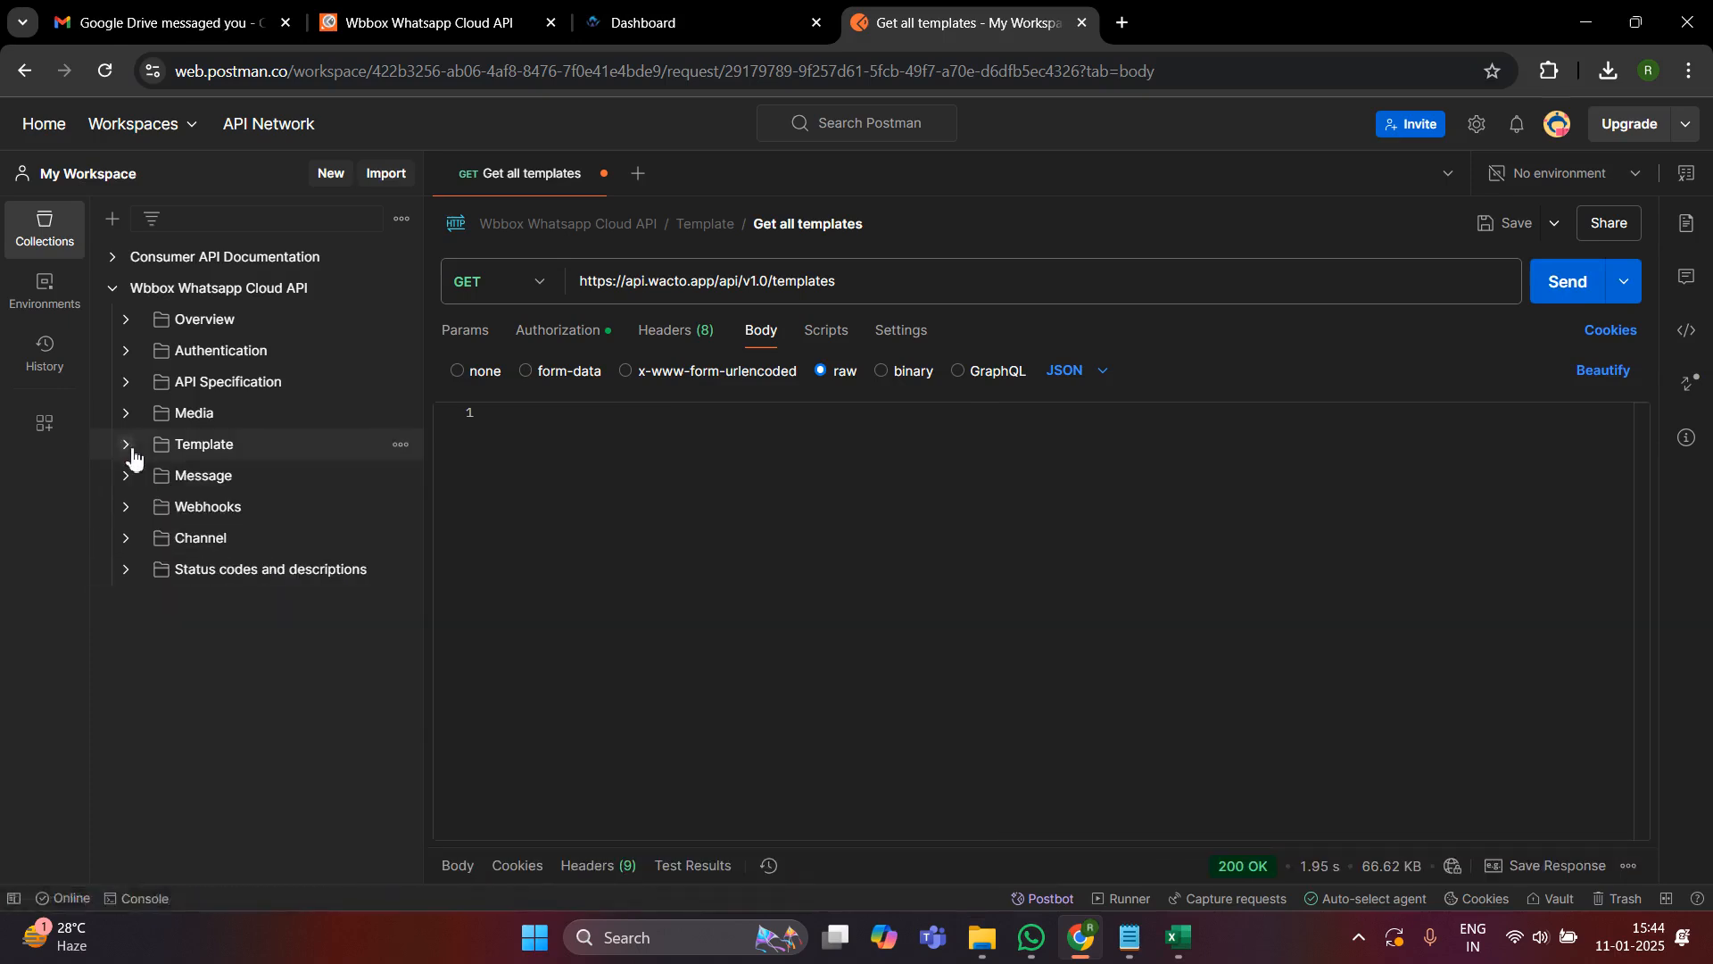
pyautogui.click(131, 453)
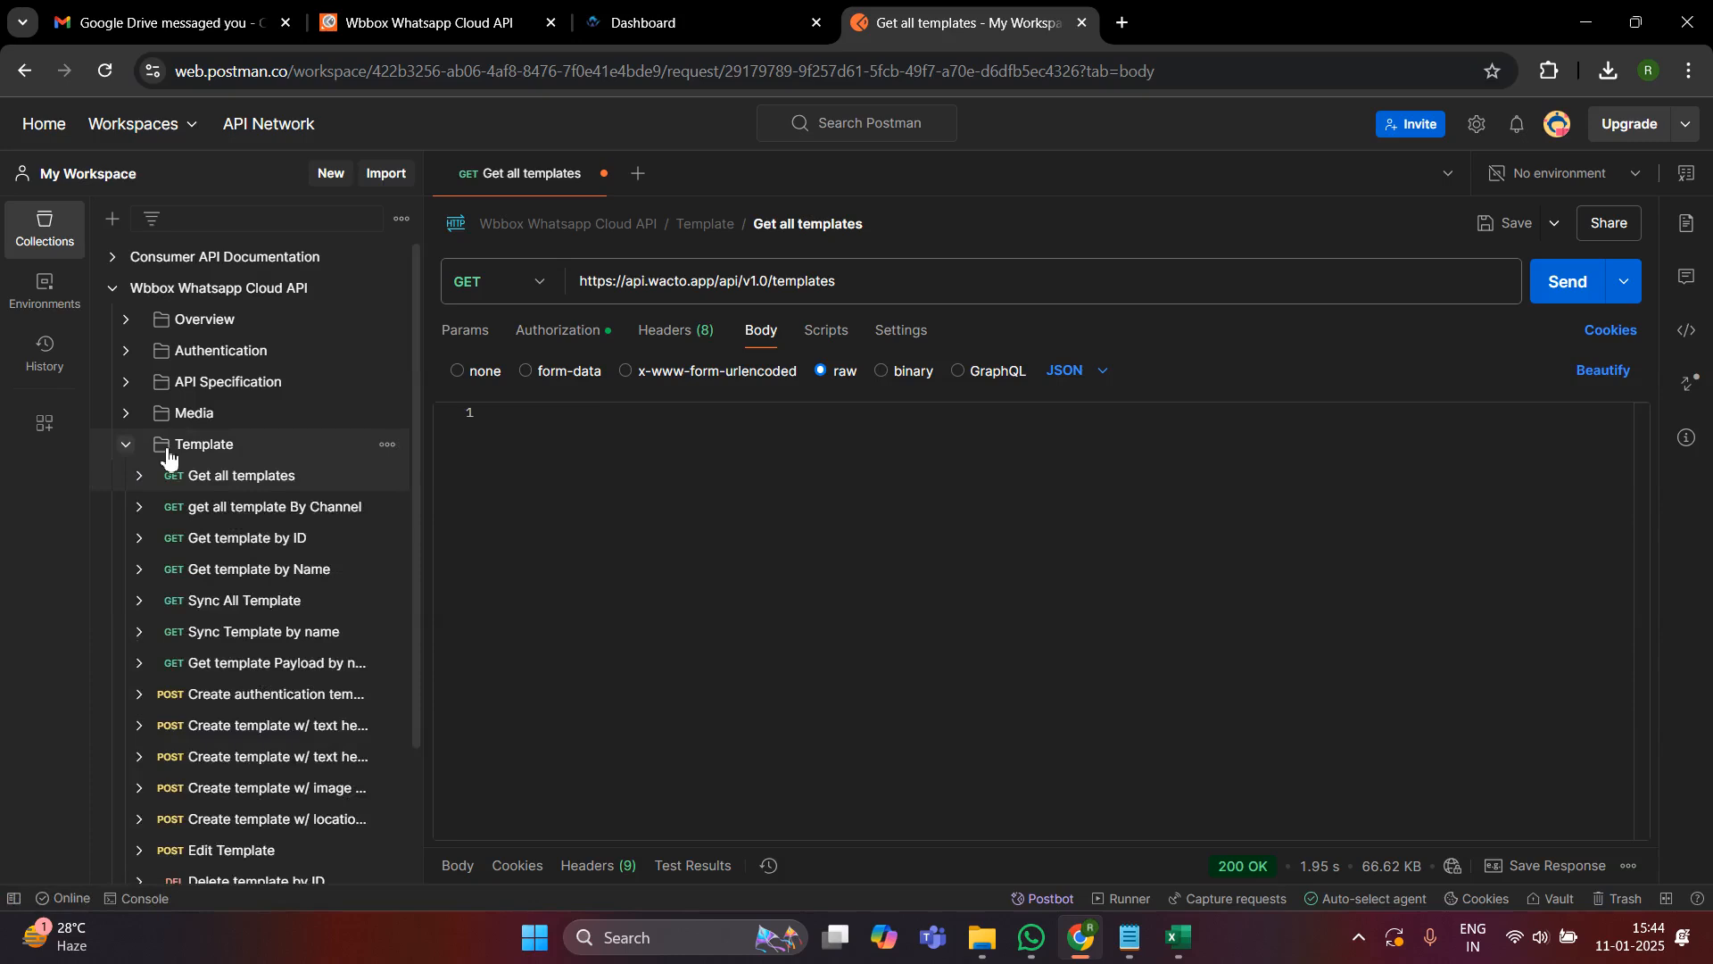
pyautogui.click(1495, 238)
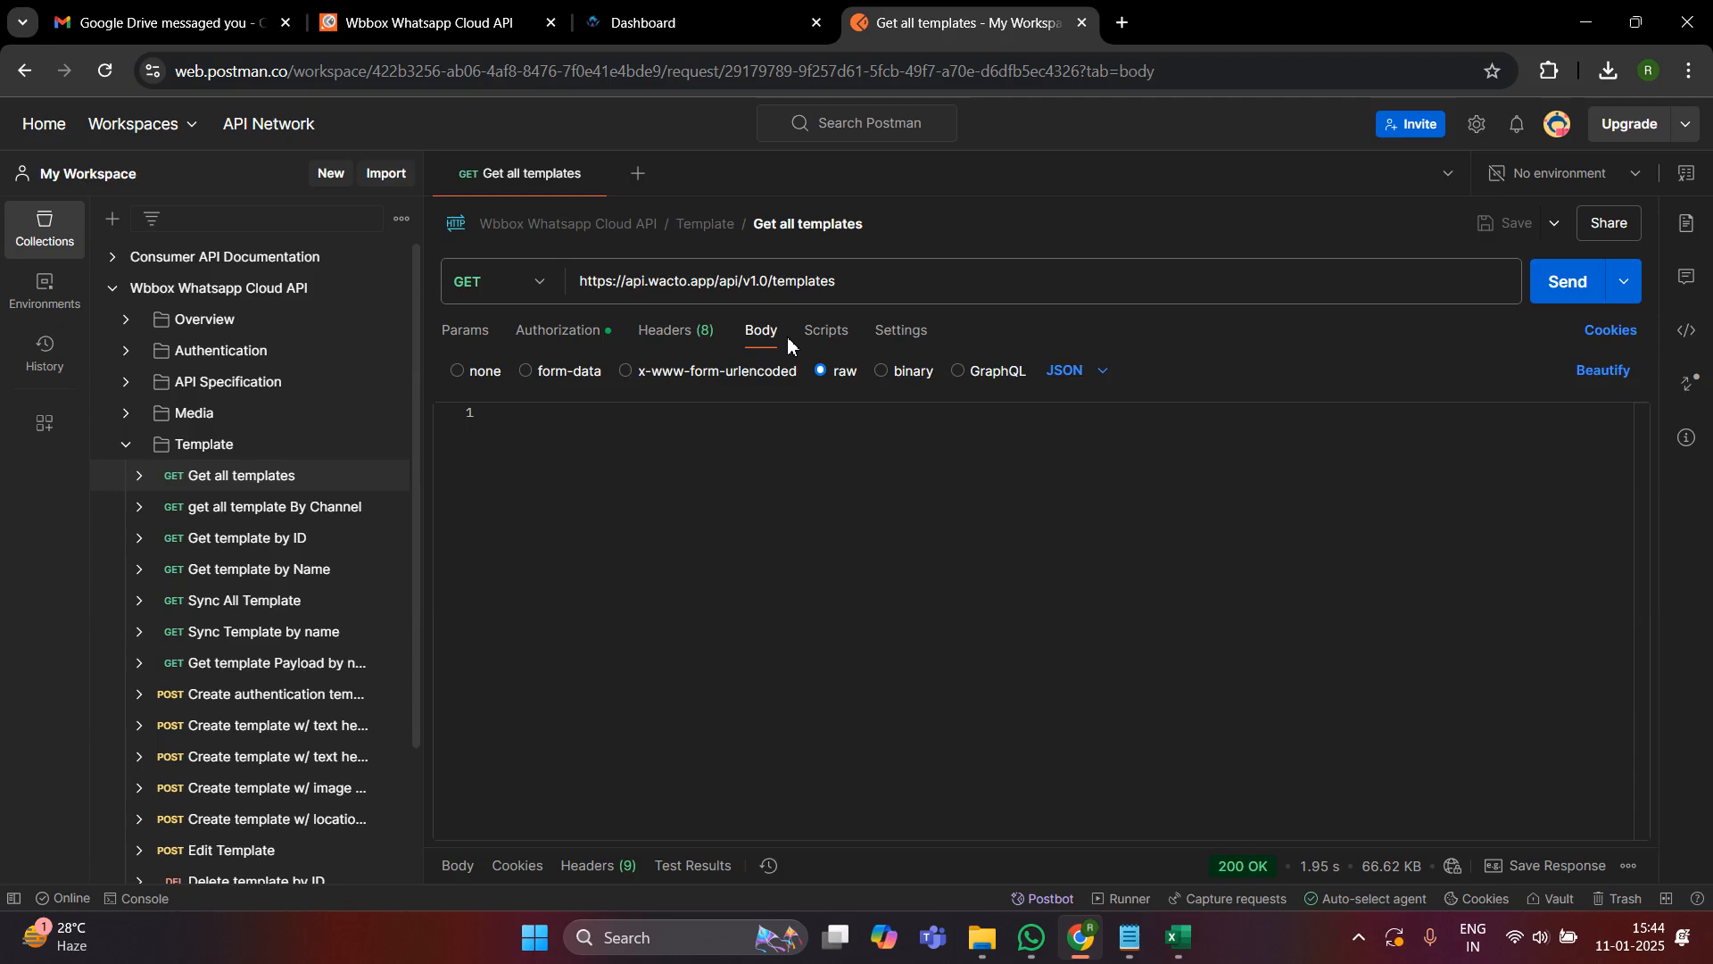
# - Open the Send Message Template Authentication request from the collection's Message folder, with the Template folder collapsed
pyautogui.click(126, 446)
pyautogui.click(127, 478)
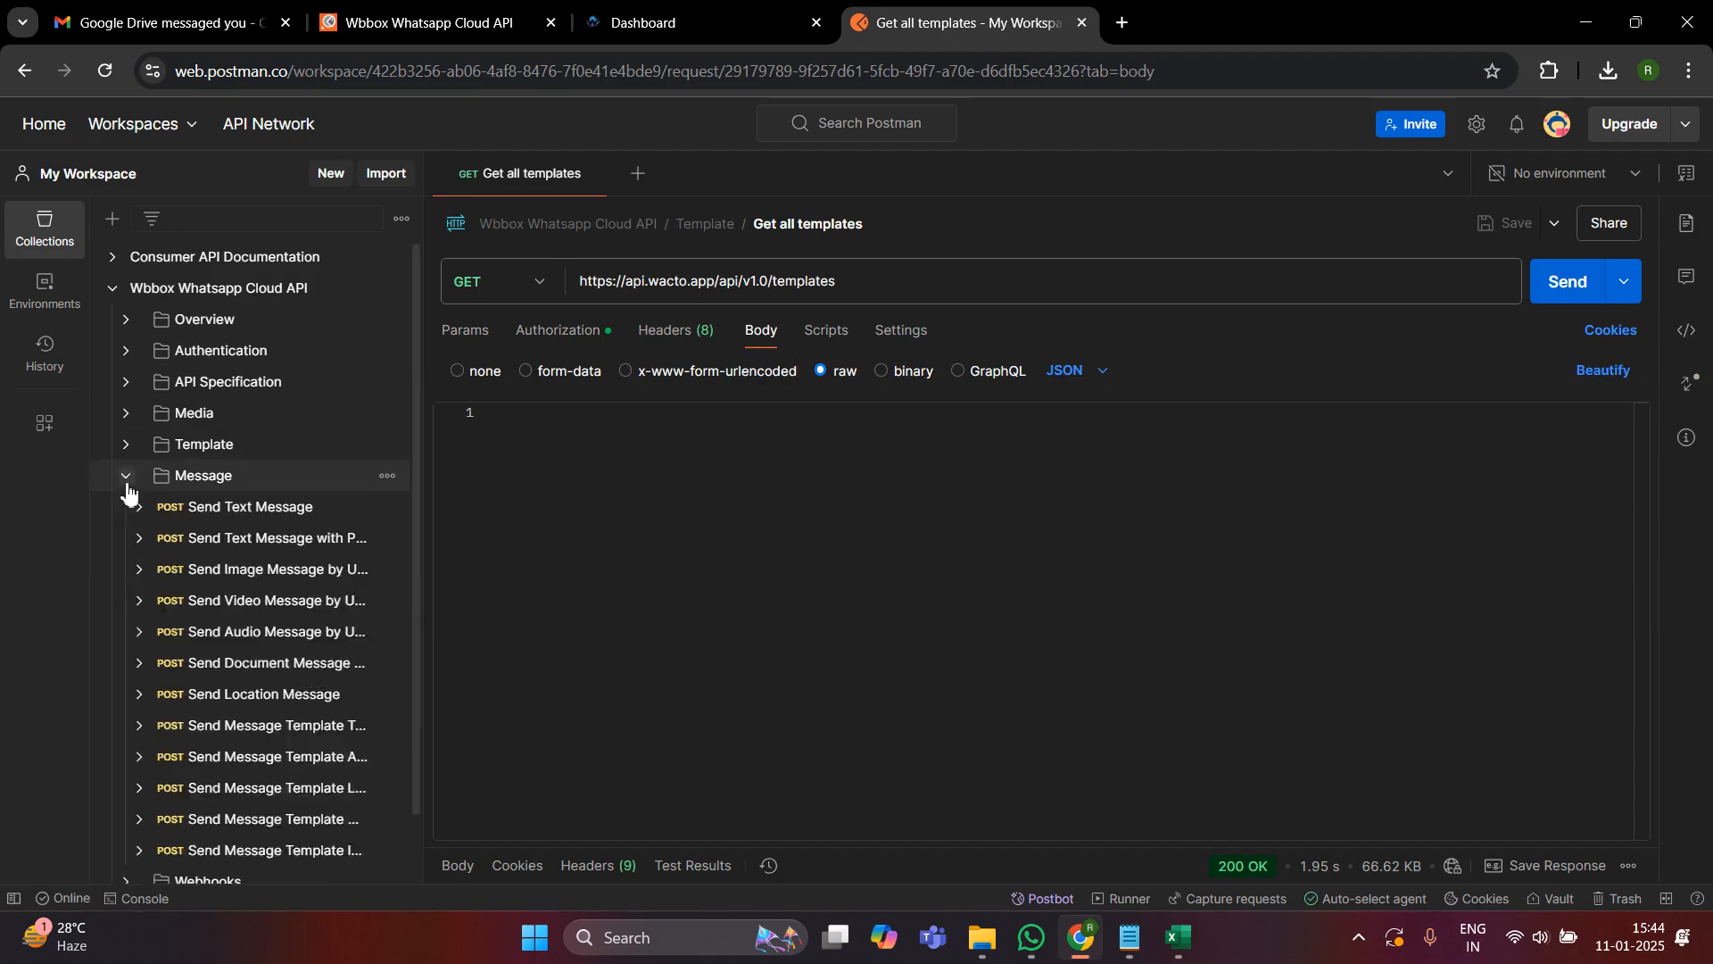
pyautogui.scroll(-1, 267, 624)
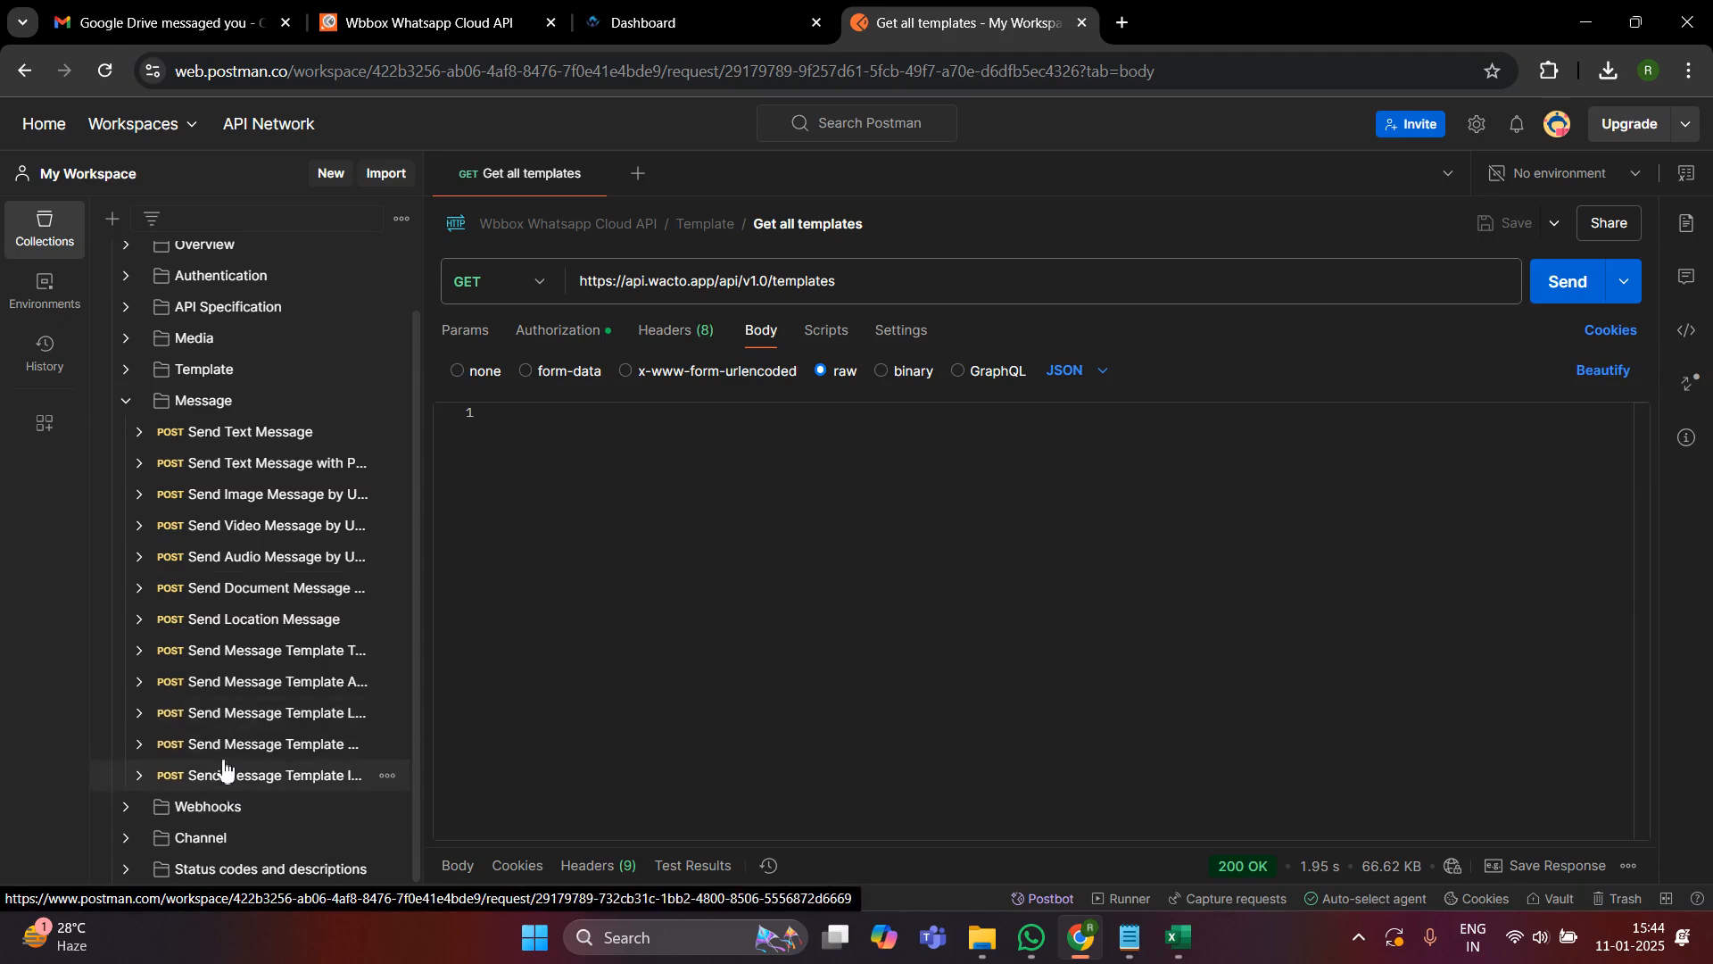
pyautogui.click(198, 685)
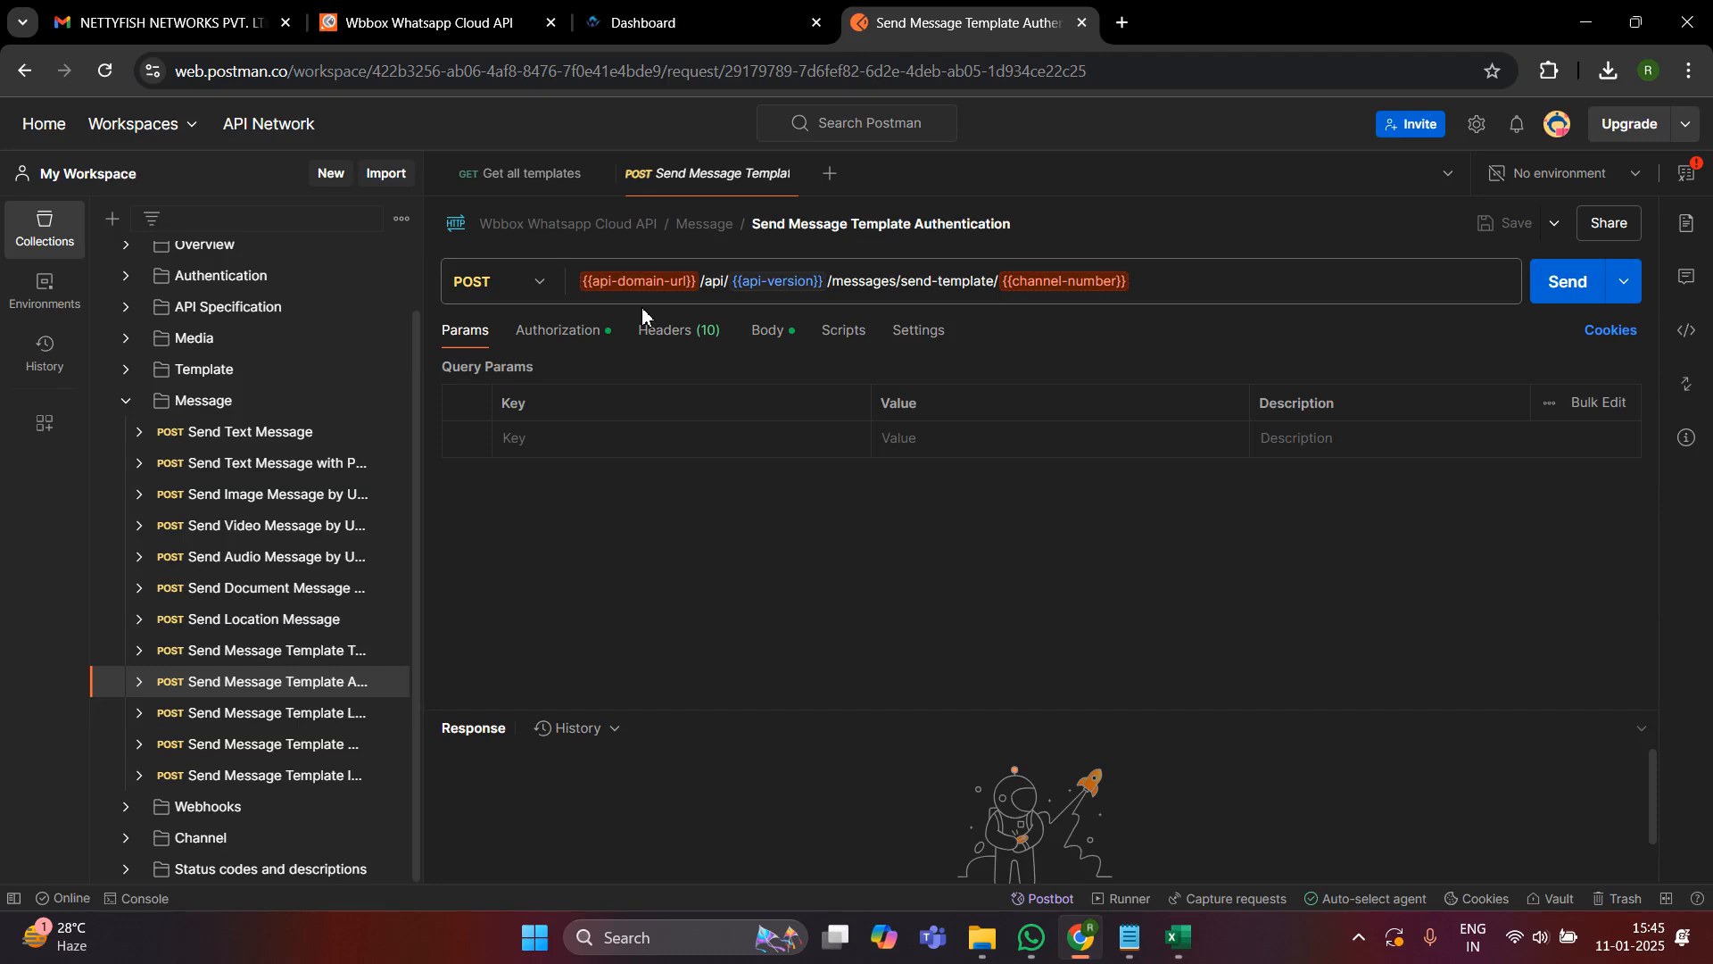
pyautogui.click(170, 23)
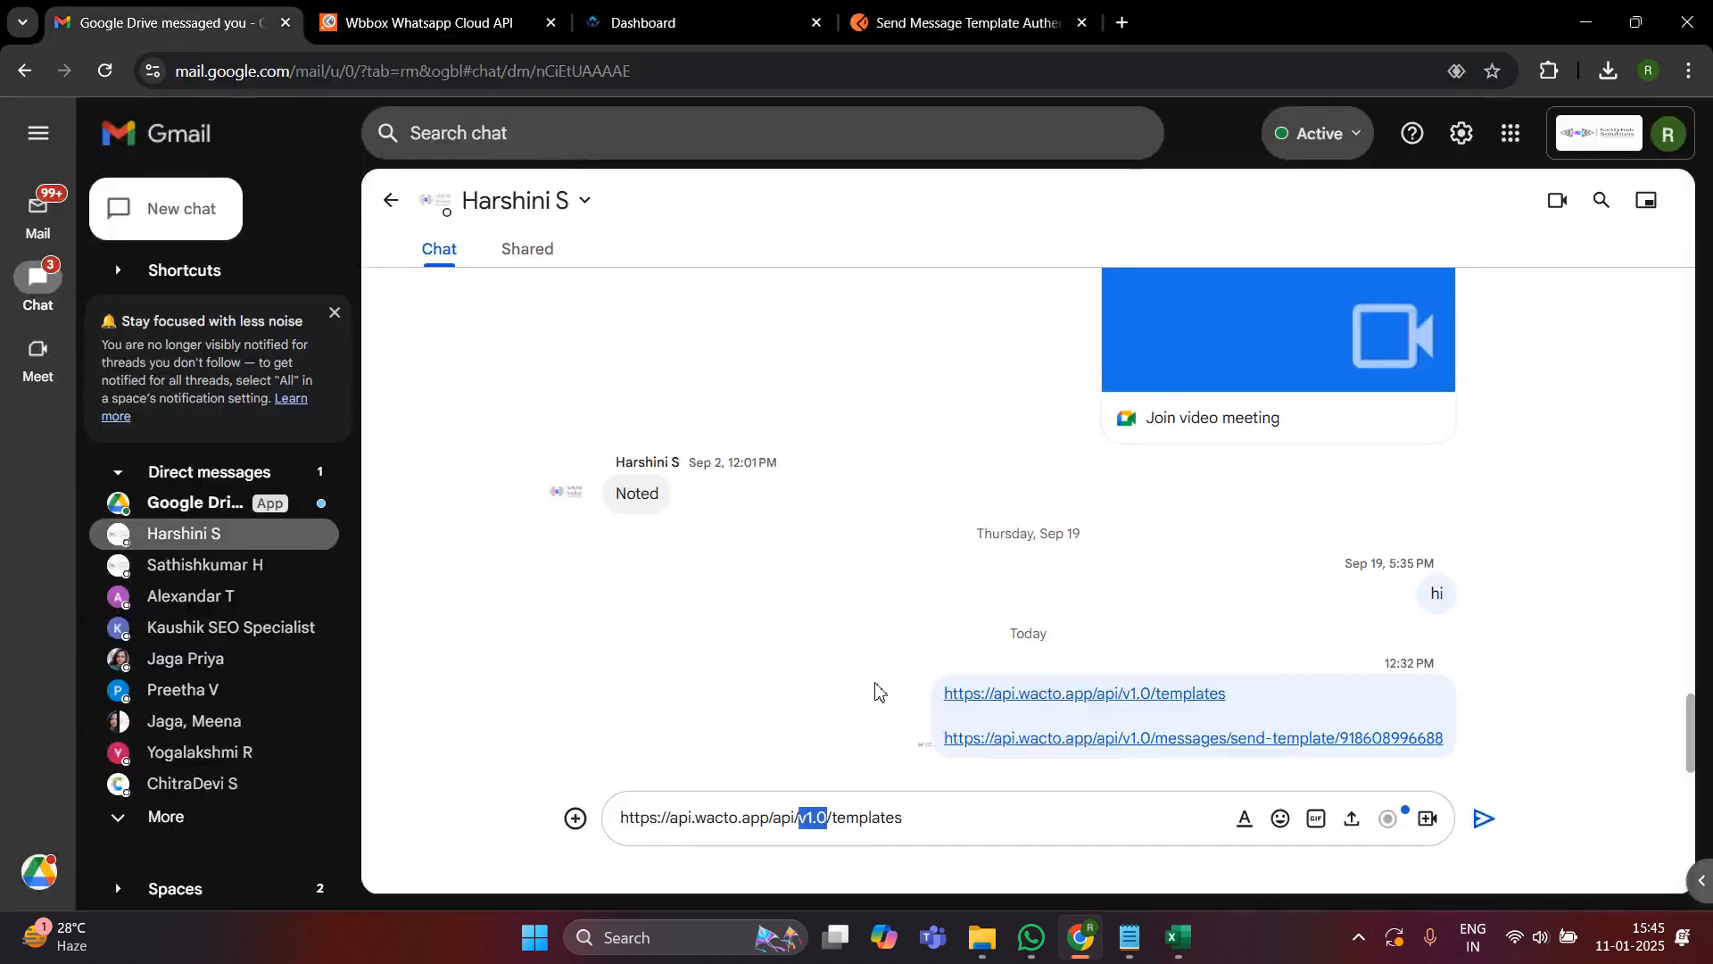
pyautogui.moveTo(770, 817); pyautogui.dragTo(575, 830)
pyautogui.hotkey('ctrl', 'c')
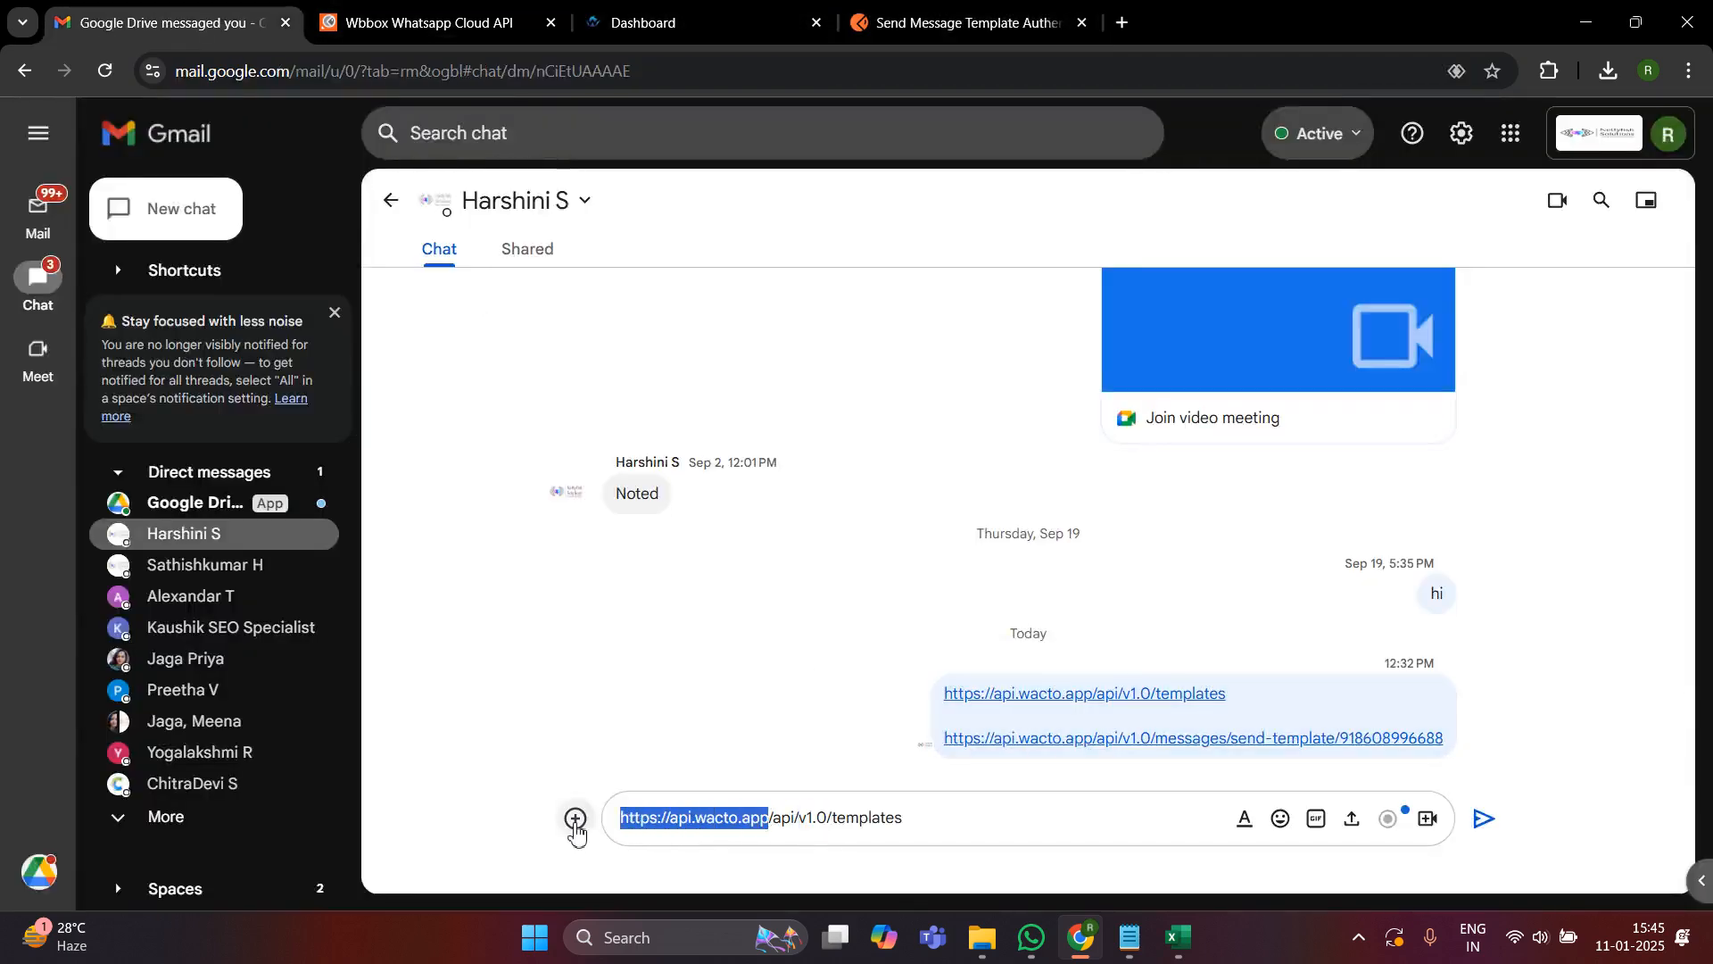
pyautogui.click(979, 18)
pyautogui.moveTo(701, 287); pyautogui.dragTo(574, 284)
pyautogui.hotkey('ctrl', 'v')
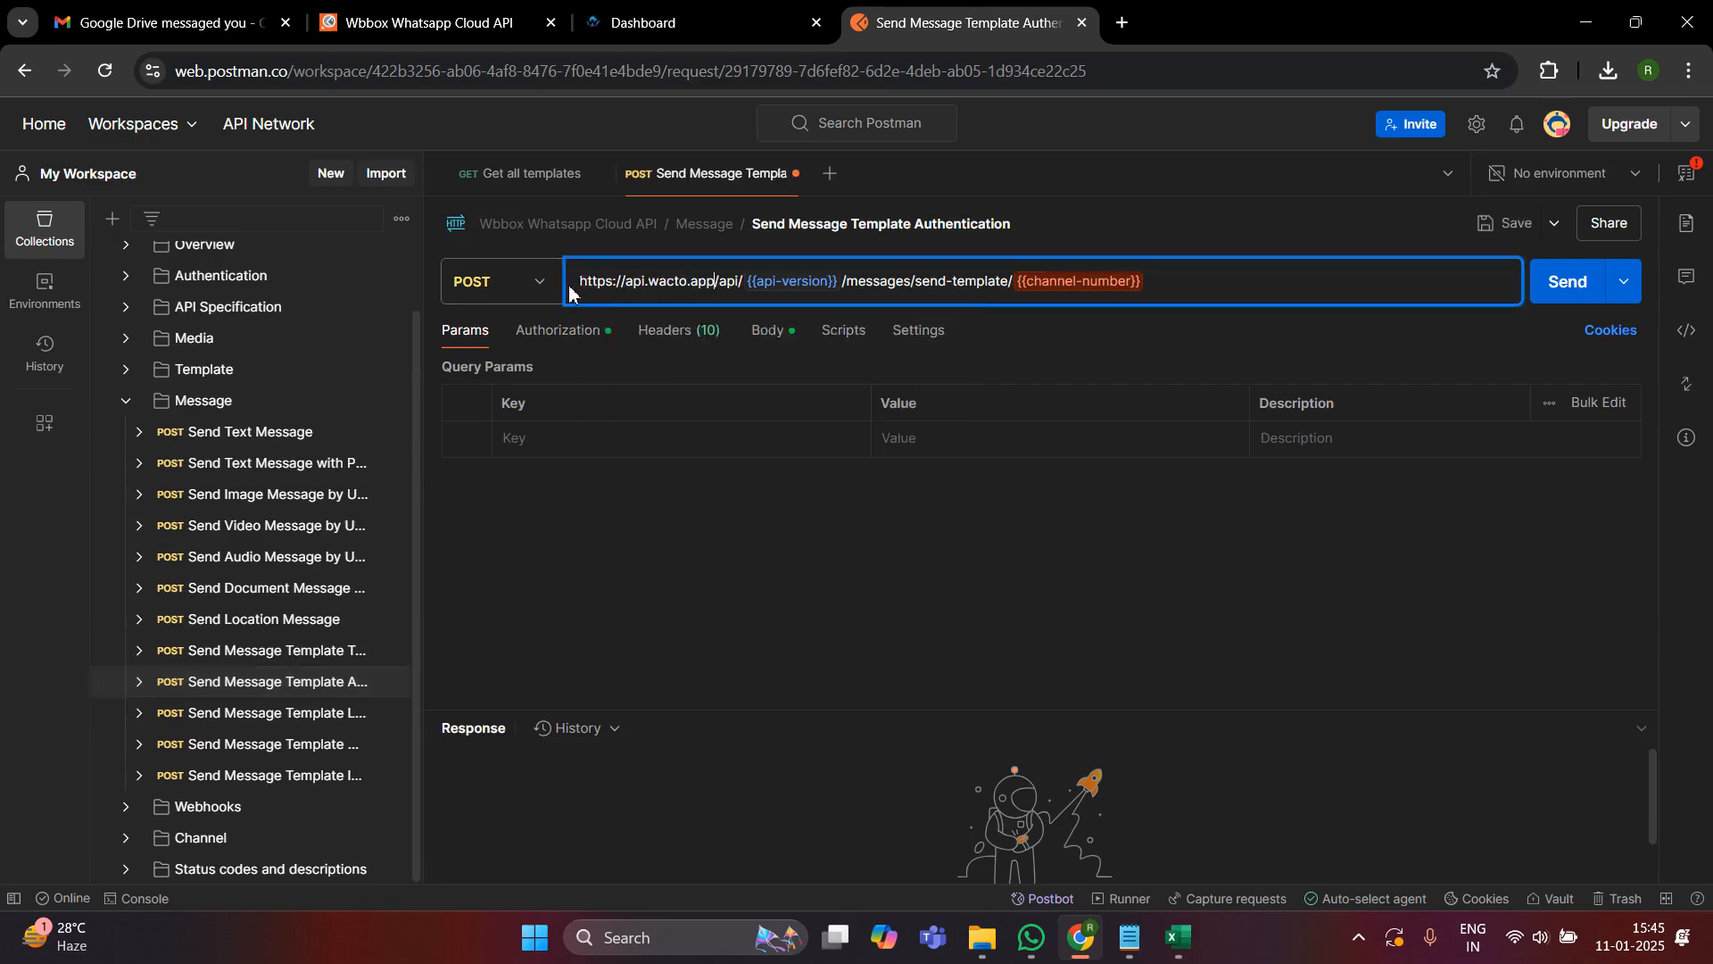
# - Replace the api-version variable in the Send Message Template Authentication URL with v1.0, copied from the Gmail chat draft
pyautogui.click(161, 22)
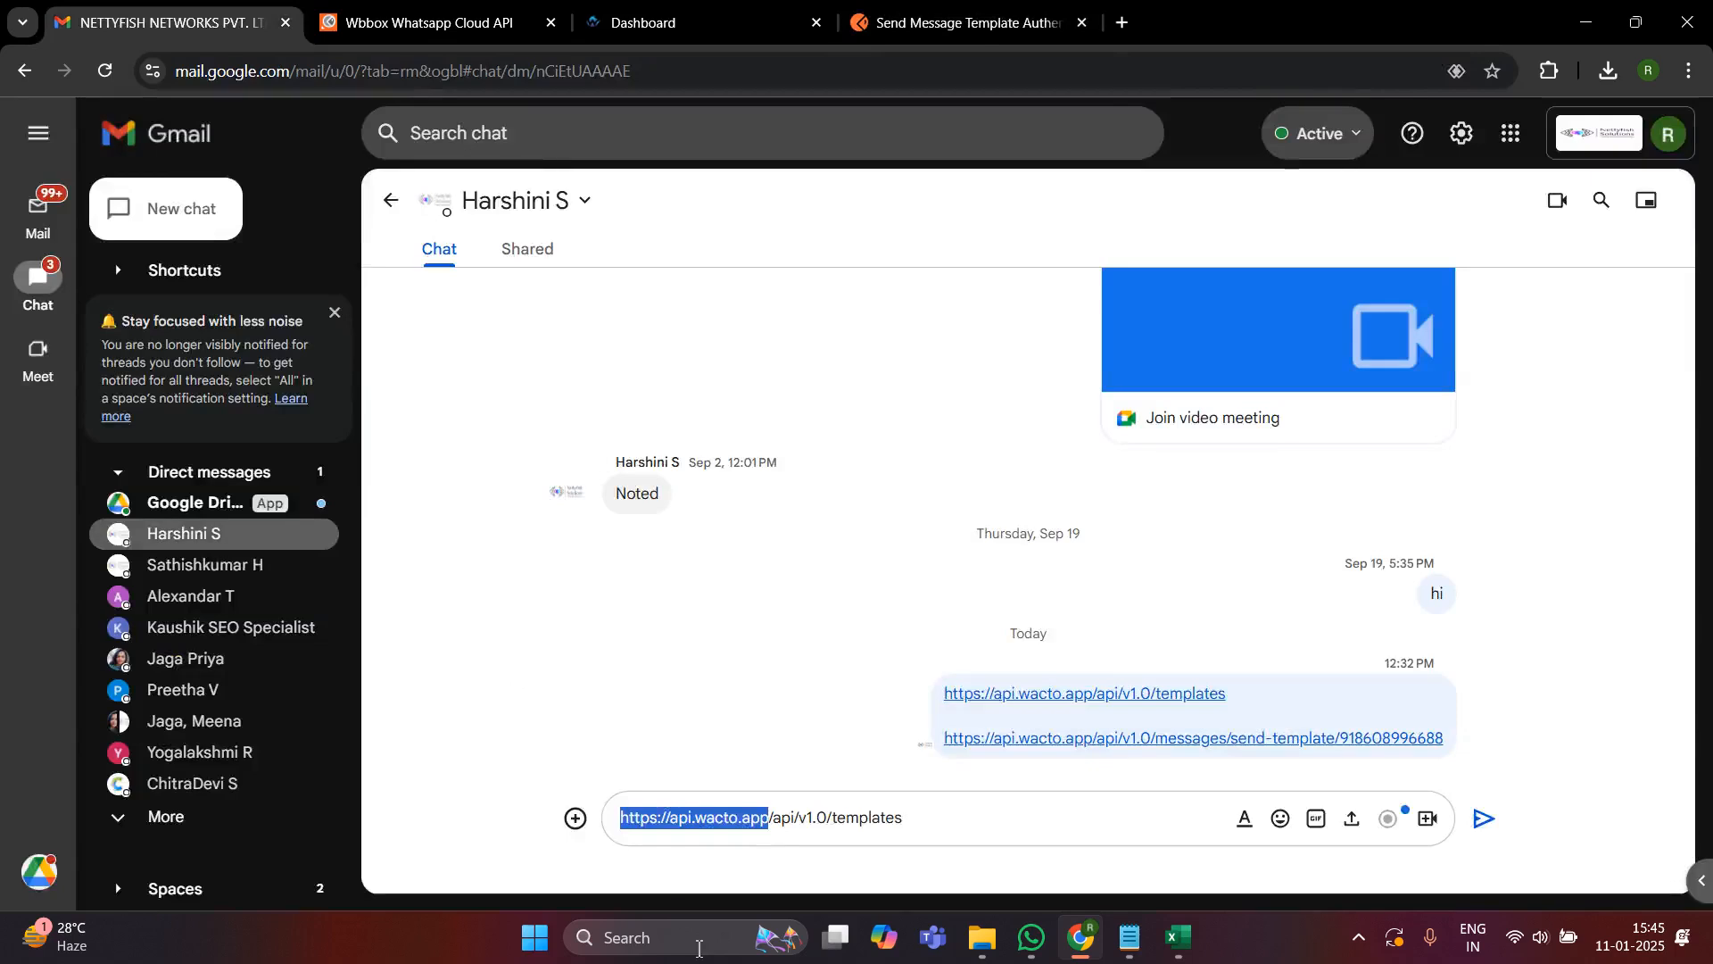
pyautogui.doubleClick(814, 816)
pyautogui.click(953, 20)
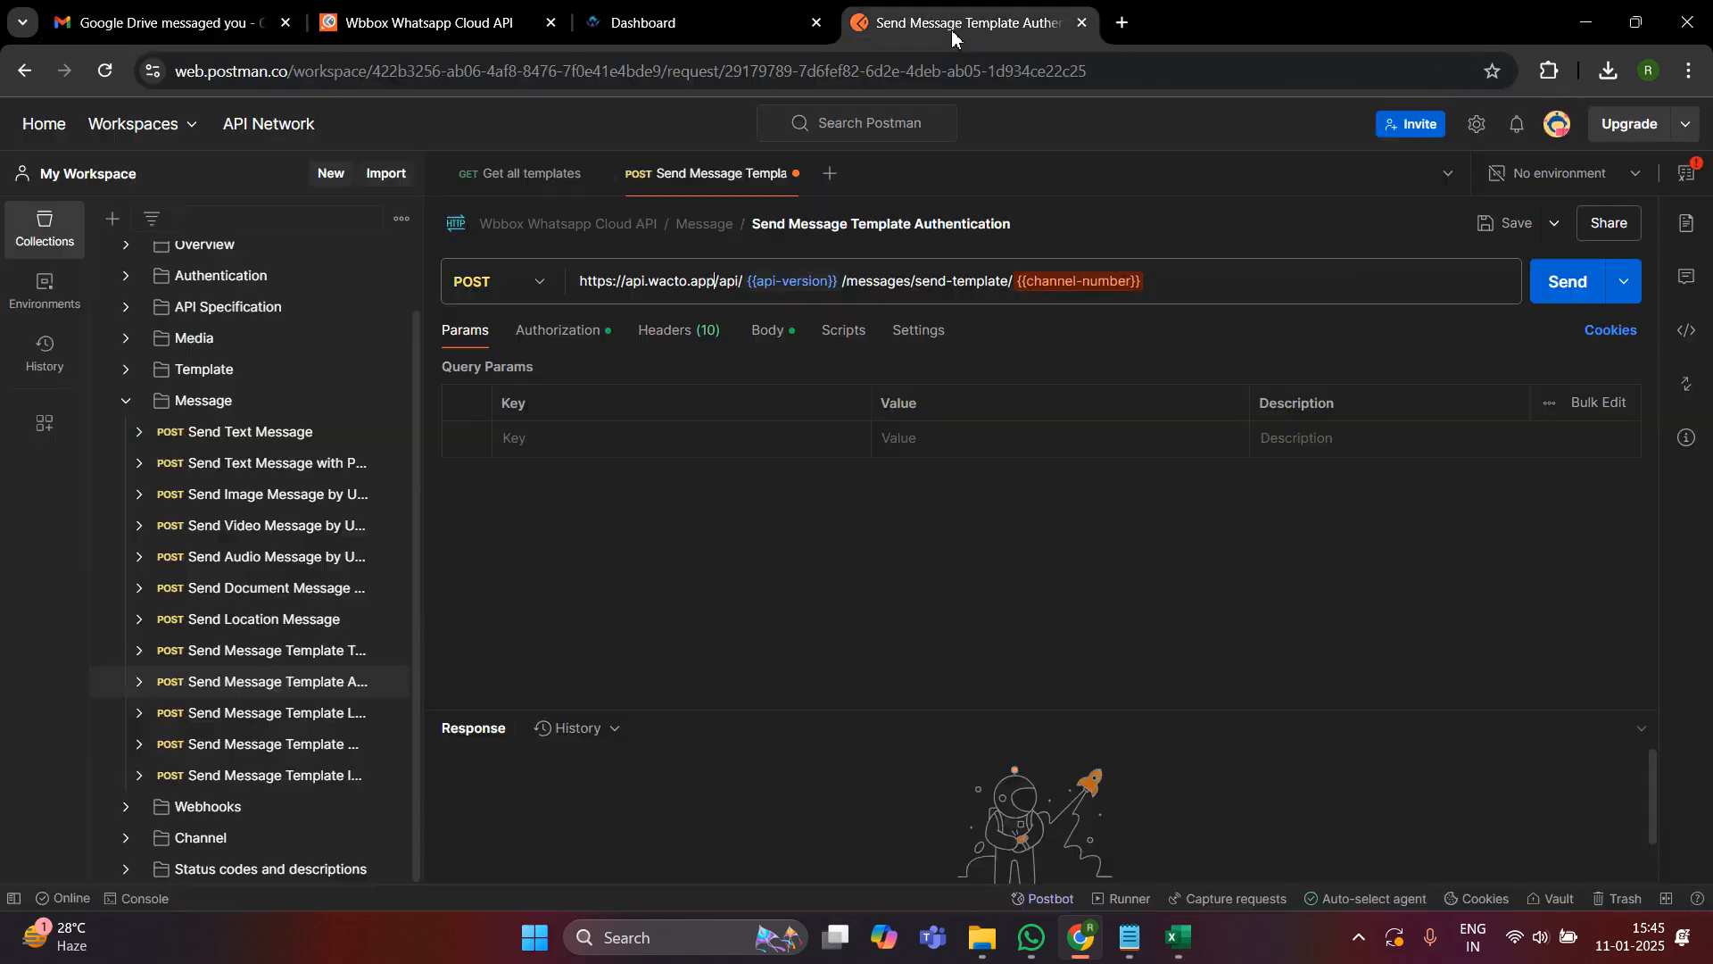
pyautogui.moveTo(849, 281); pyautogui.dragTo(751, 279)
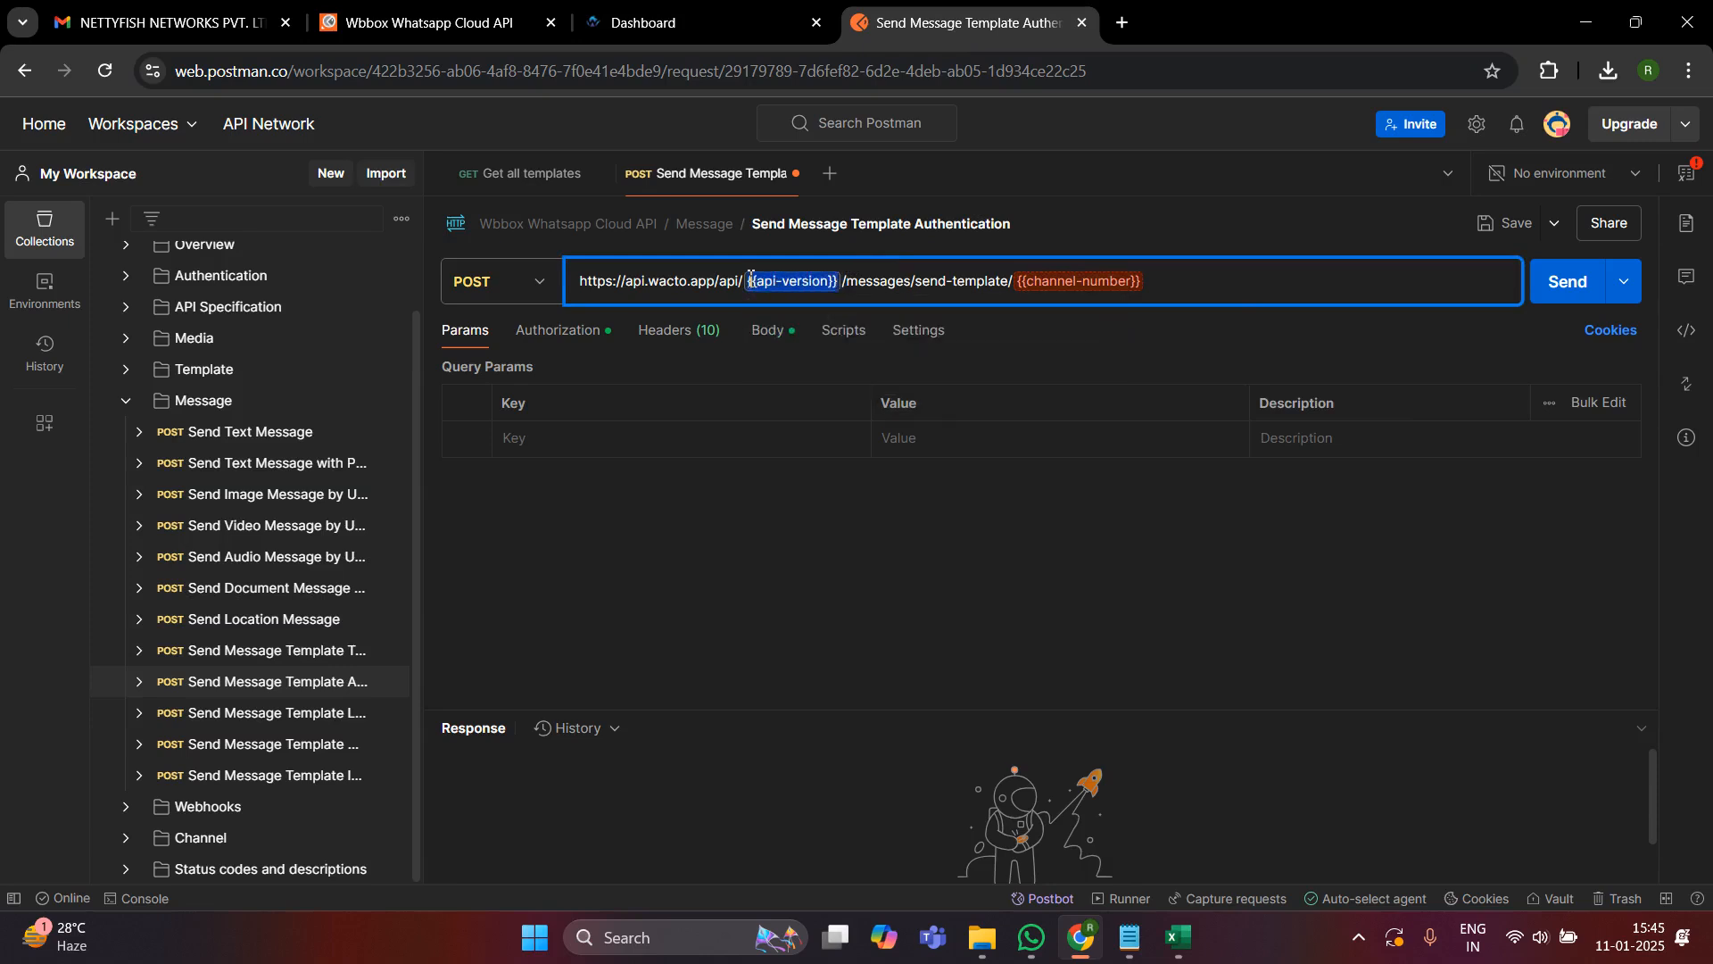
pyautogui.press('BackSpace')
pyautogui.write('v1.0')
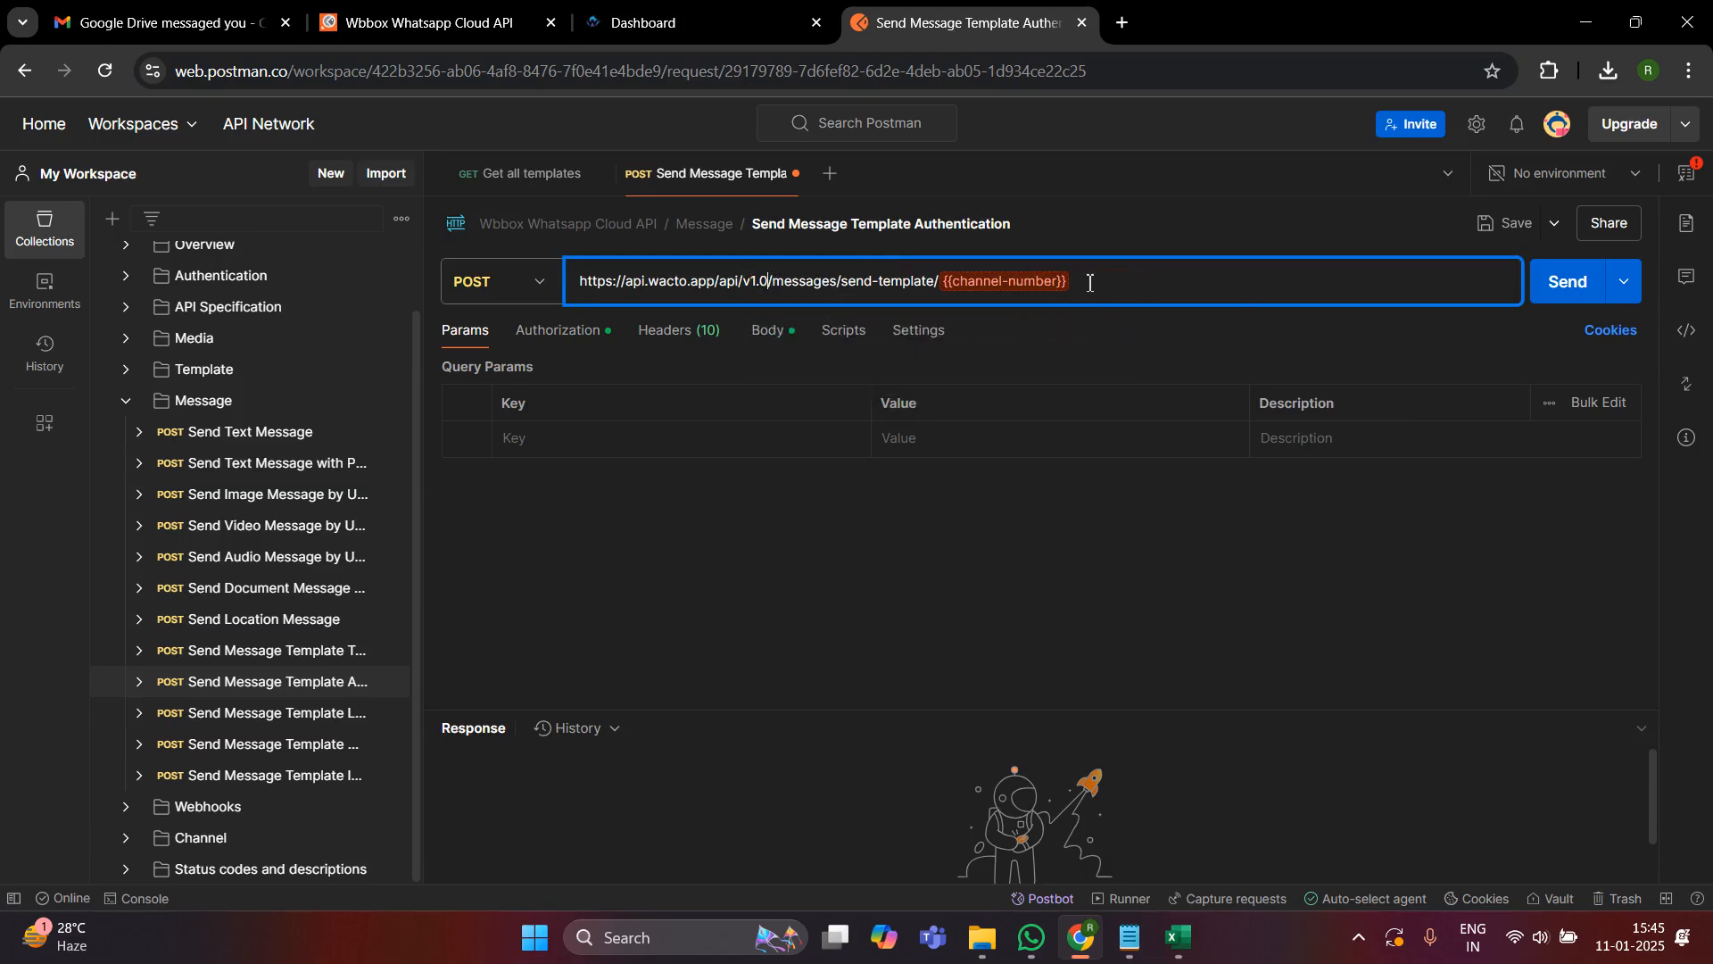
# - Replace the channel-number variable at the end of the request URL with the mobile number taken from the WACTO My Profile page
pyautogui.press('BackSpace')
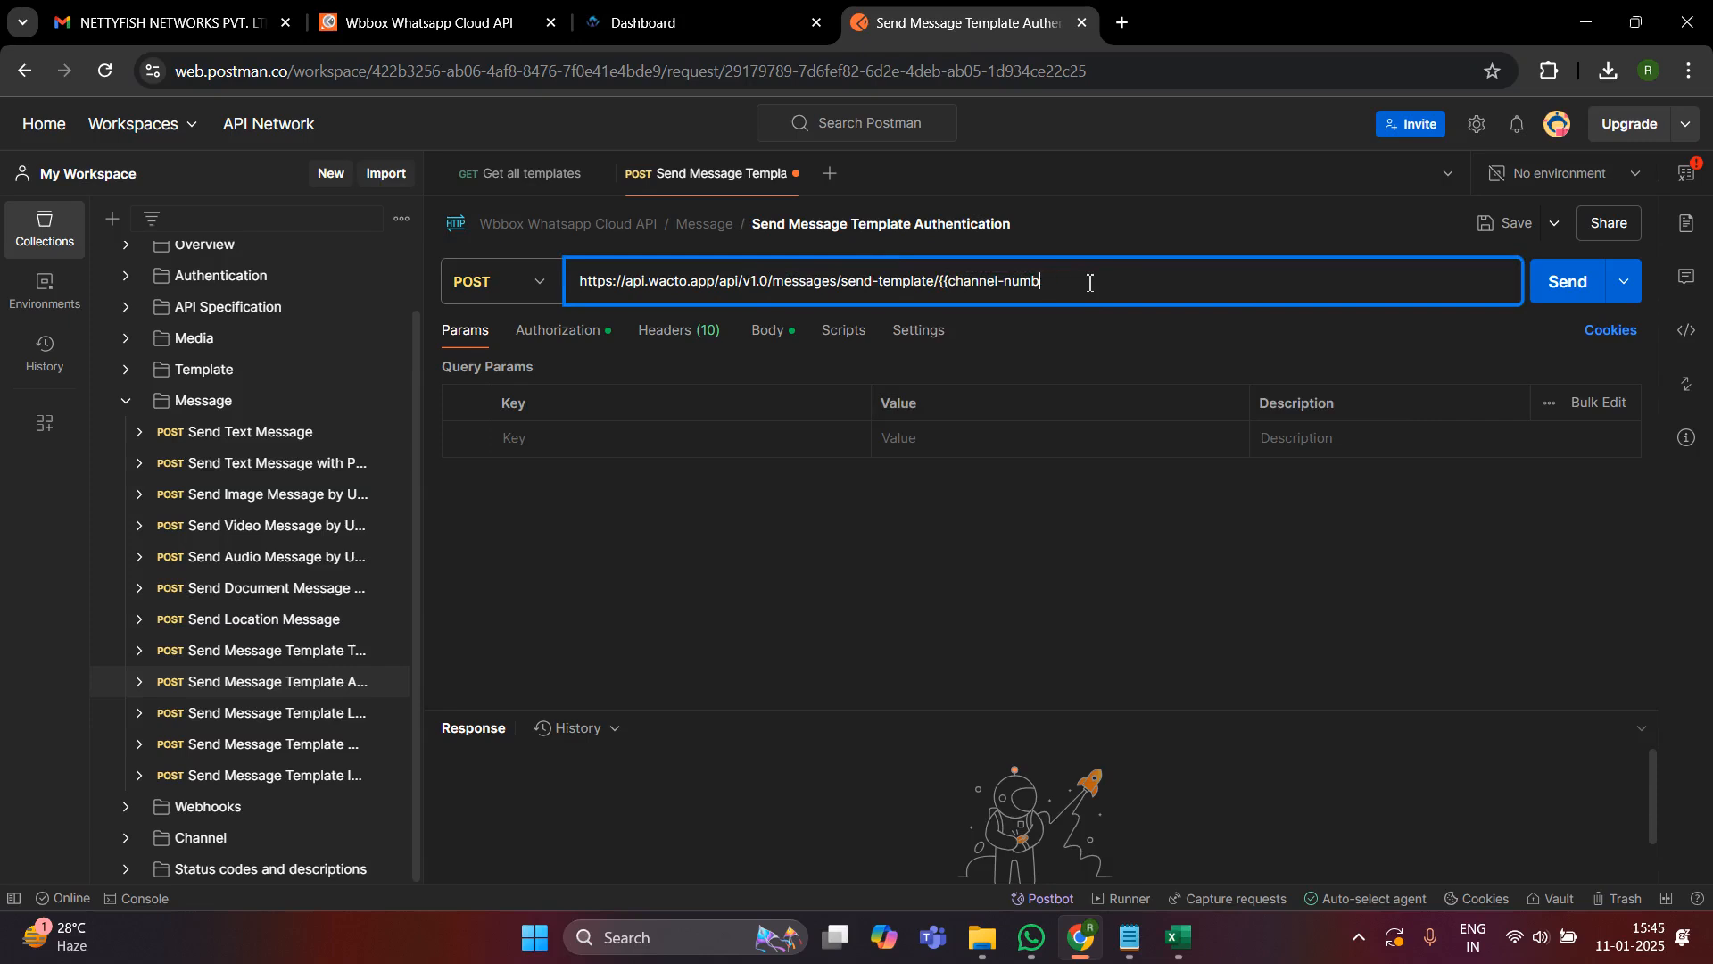
pyautogui.press('BackSpace')
pyautogui.press('BackSpace')
pyautogui.press('BackSpace')
pyautogui.press('BackSpace')
pyautogui.press('BackSpace')
pyautogui.press('BackSpace')
pyautogui.press('BackSpace')
pyautogui.press('BackSpace')
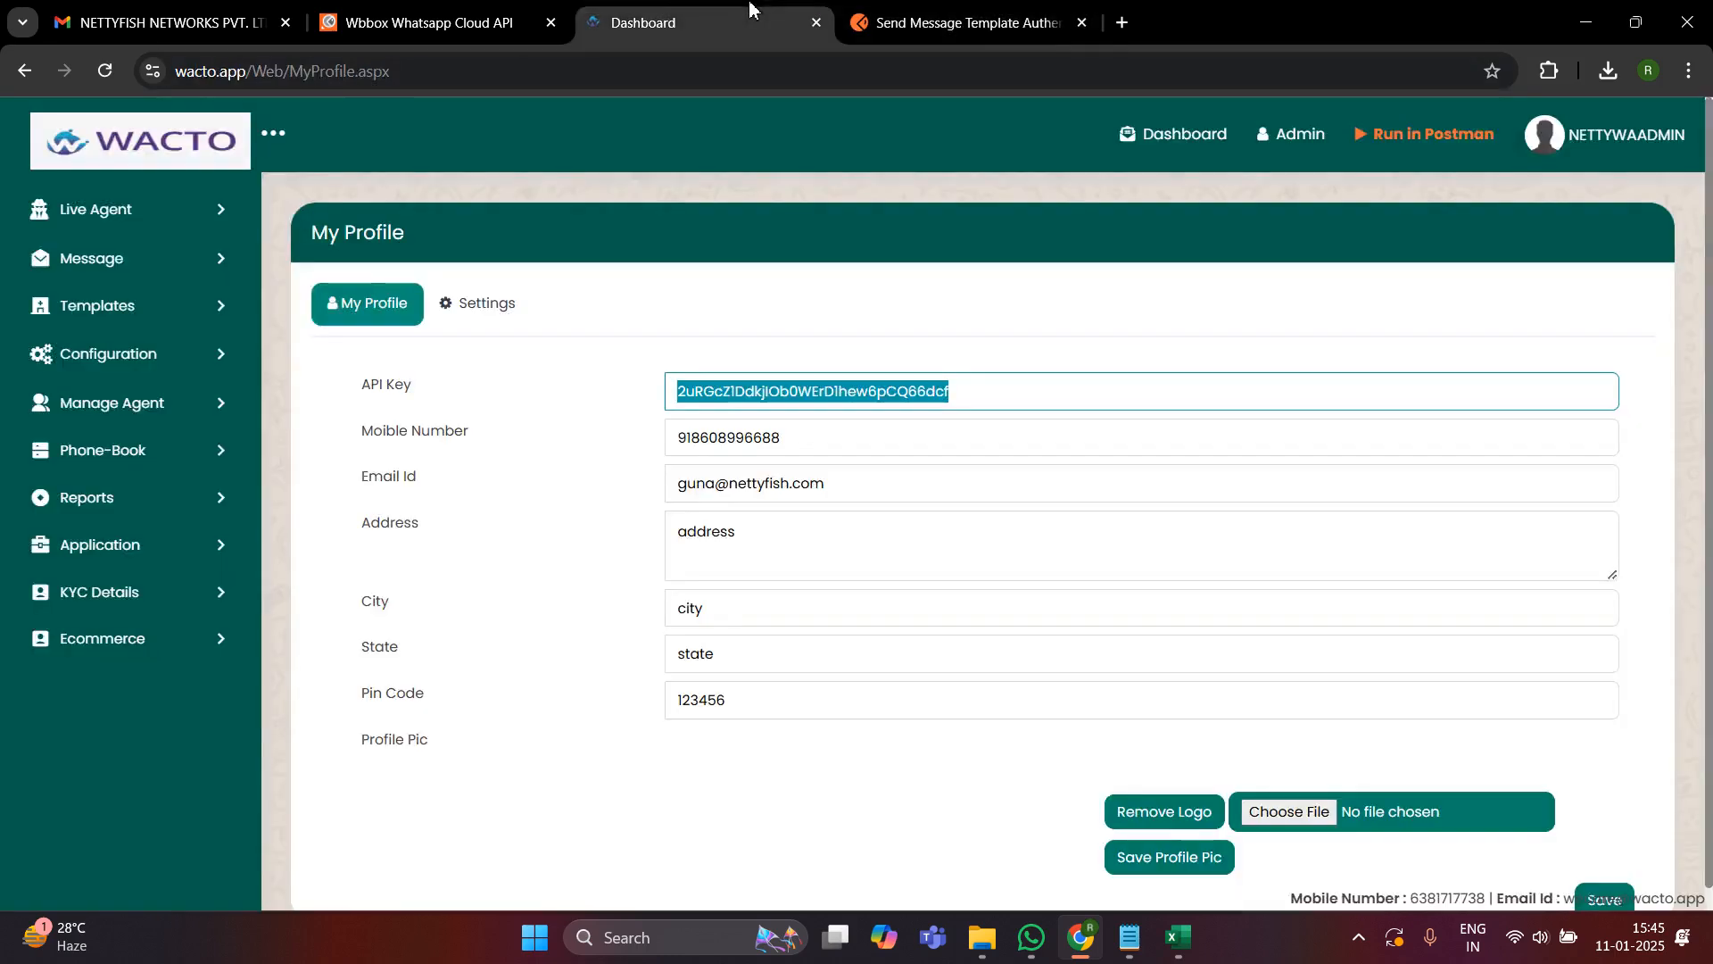
pyautogui.click(678, 22)
pyautogui.click(732, 444)
pyautogui.doubleClick(732, 444)
pyautogui.press('BackSpace')
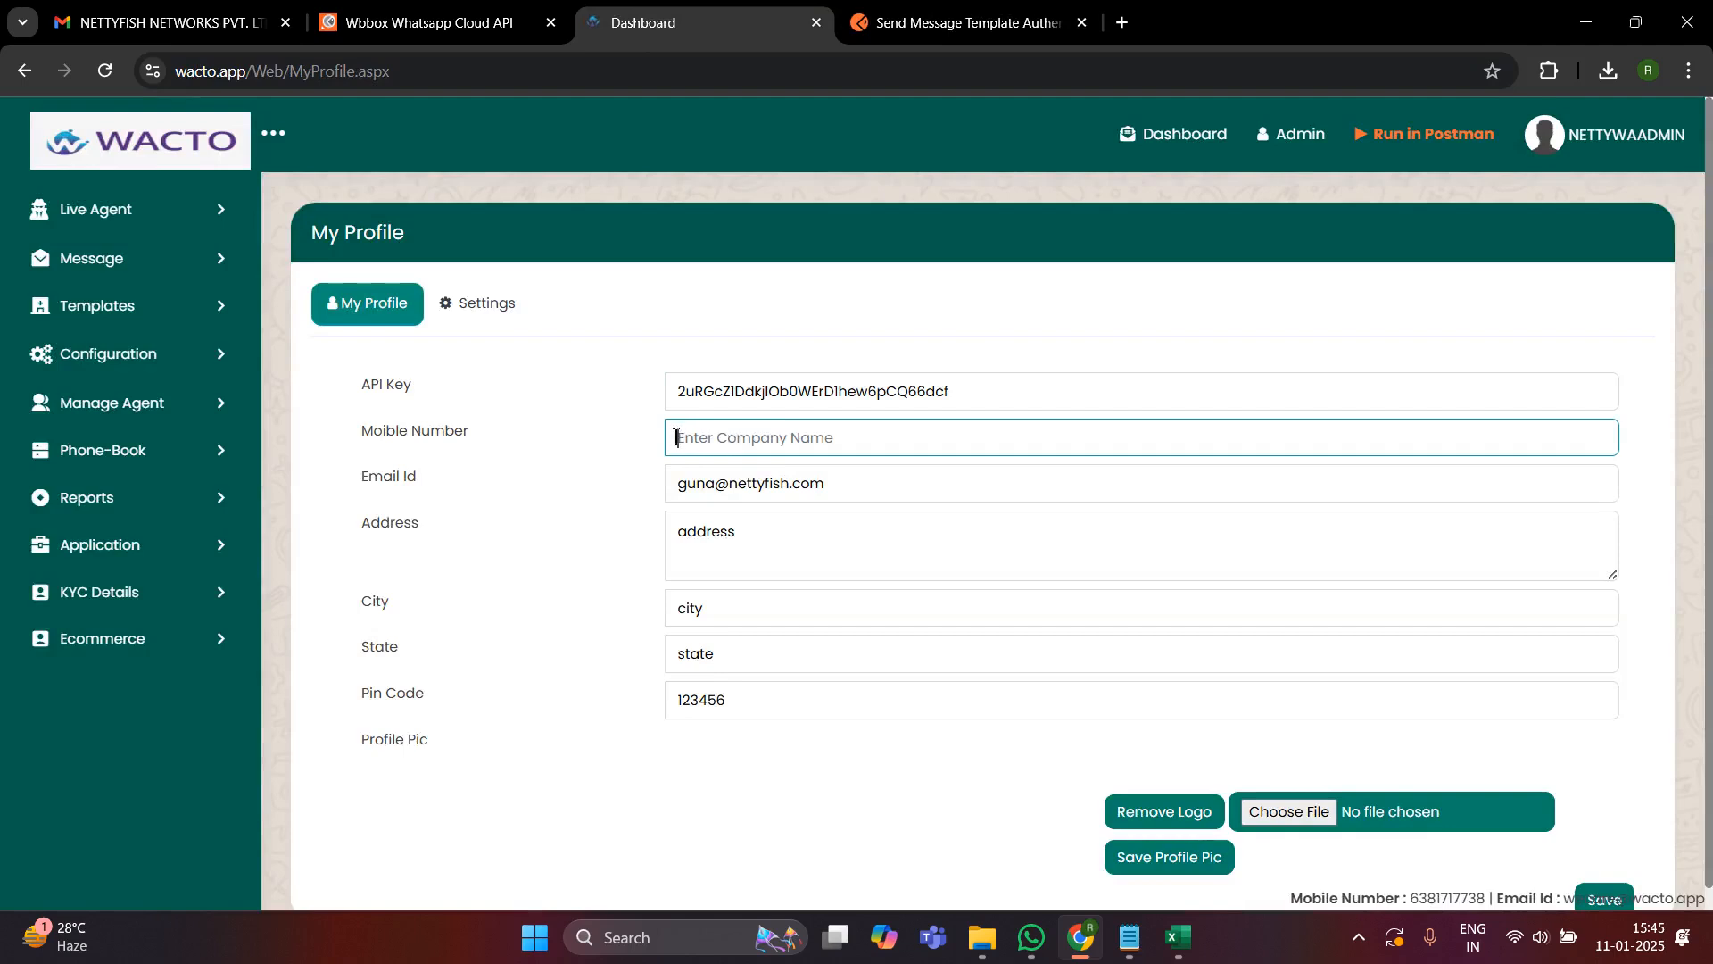
pyautogui.click(964, 22)
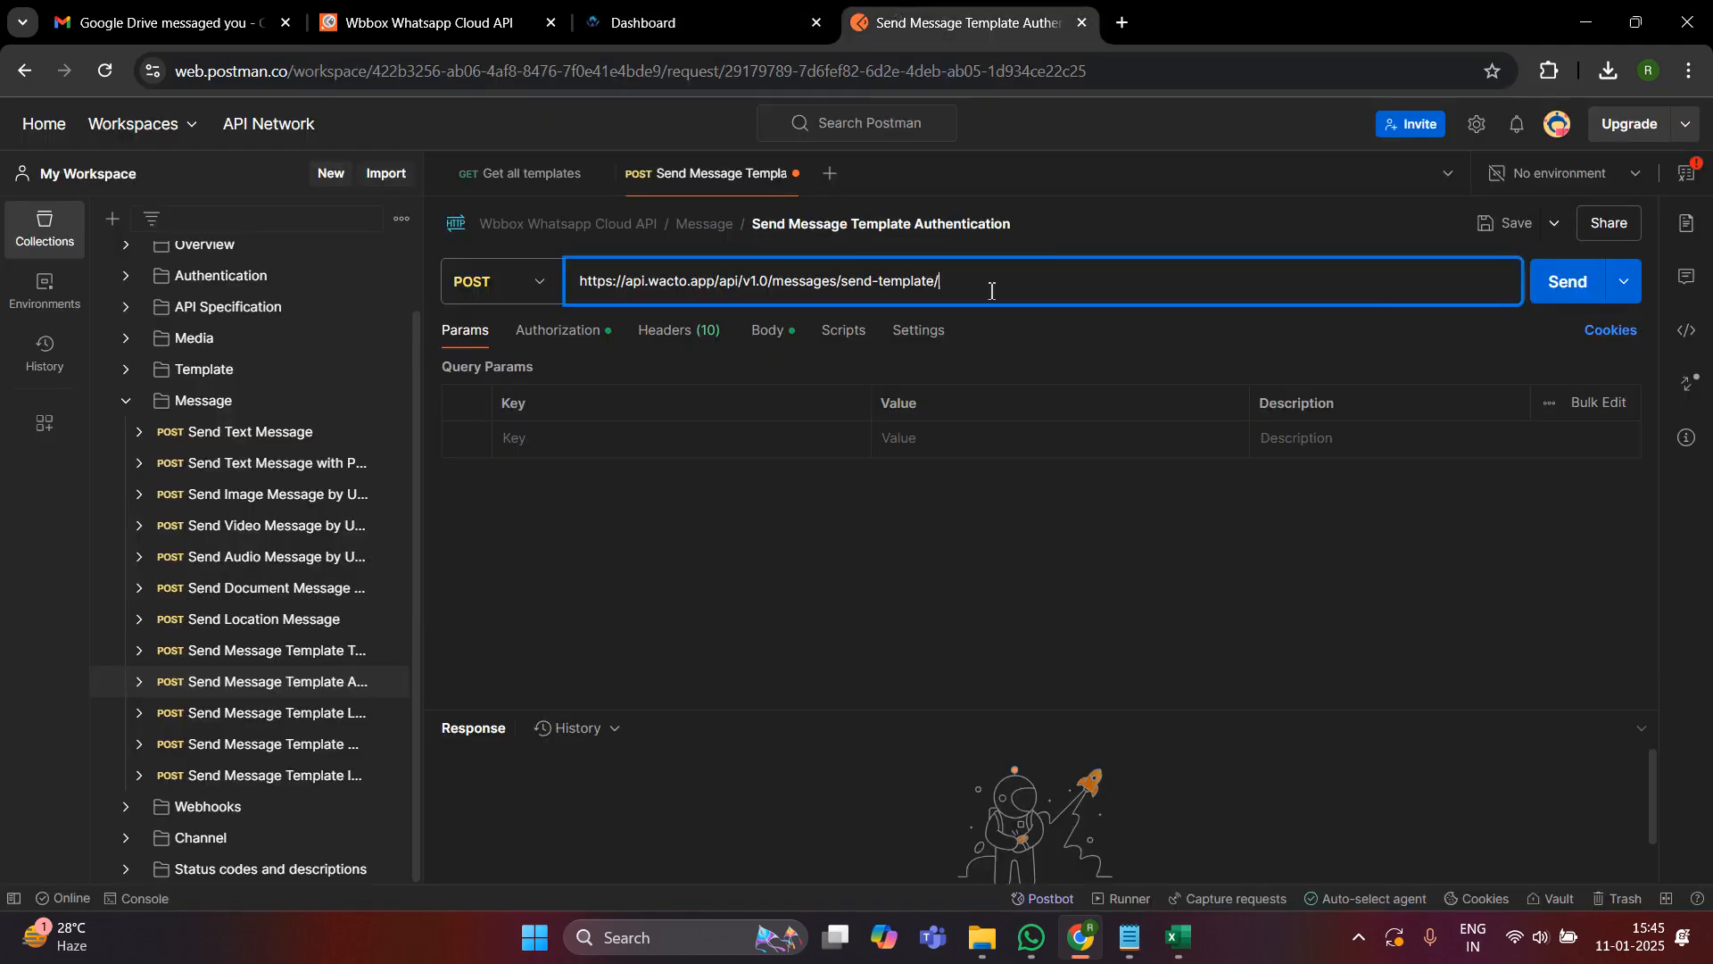
pyautogui.hotkey('ctrl', 'v')
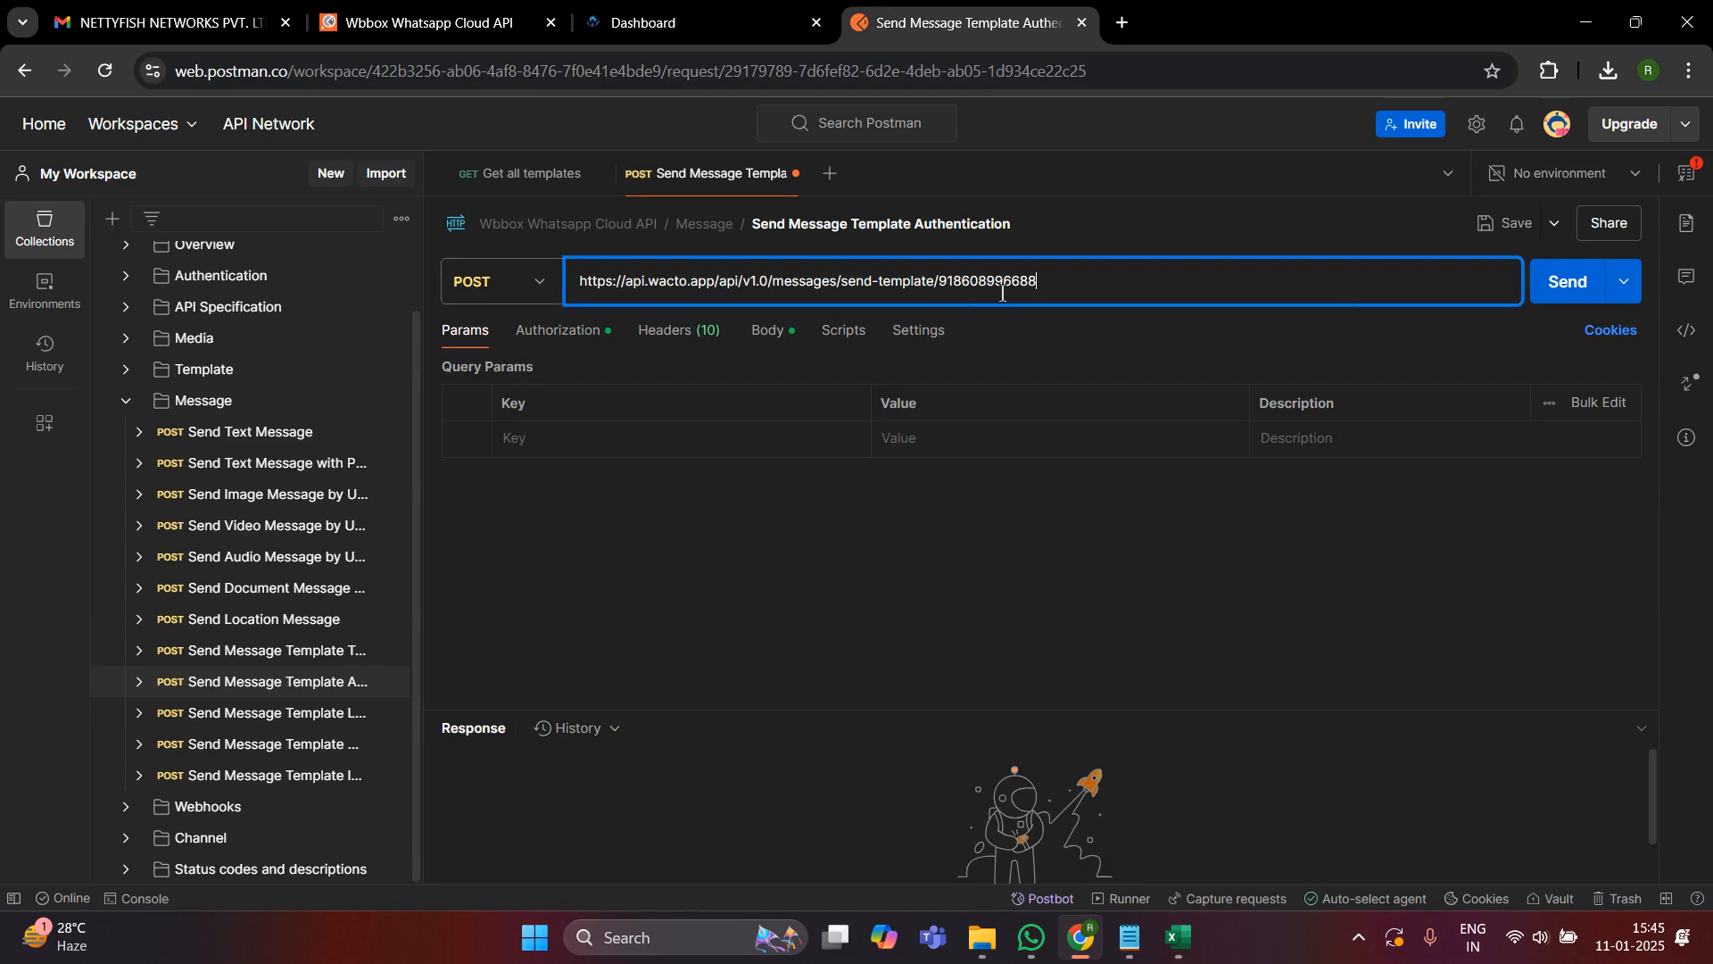
pyautogui.moveTo(1042, 285); pyautogui.dragTo(943, 283)
pyautogui.click(1068, 286)
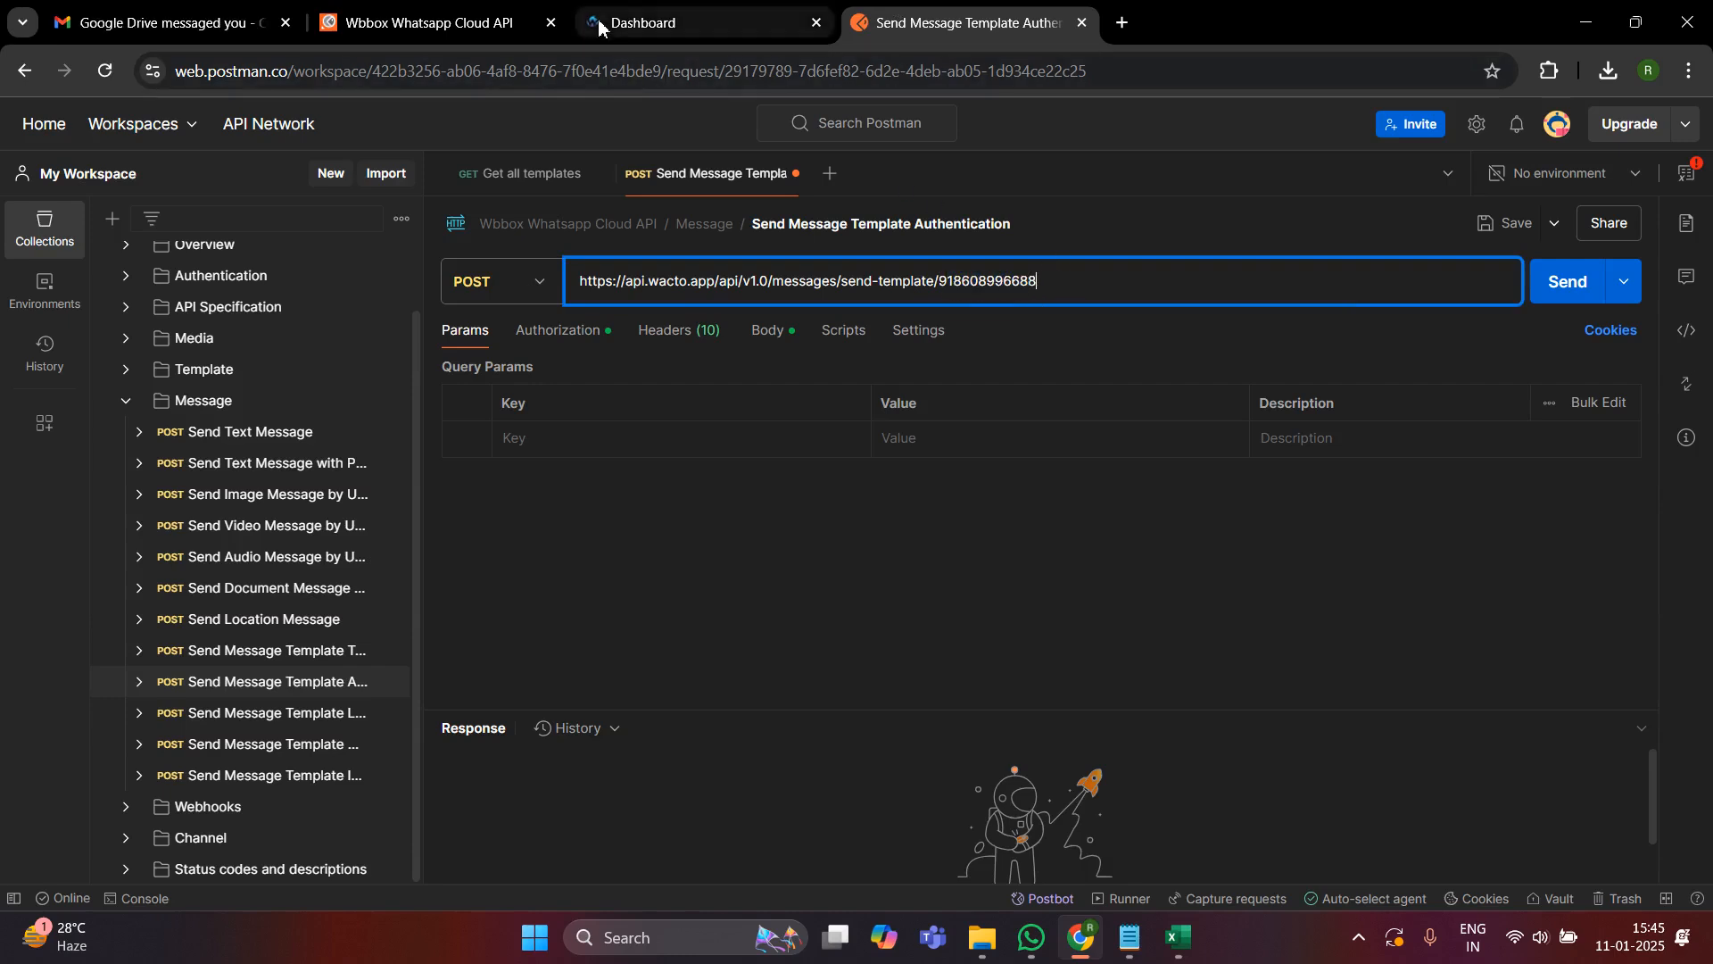
# - Leave the WACTO My Profile page for the Dashboard without saving the cleared mobile number, and return to Postman
pyautogui.click(687, 22)
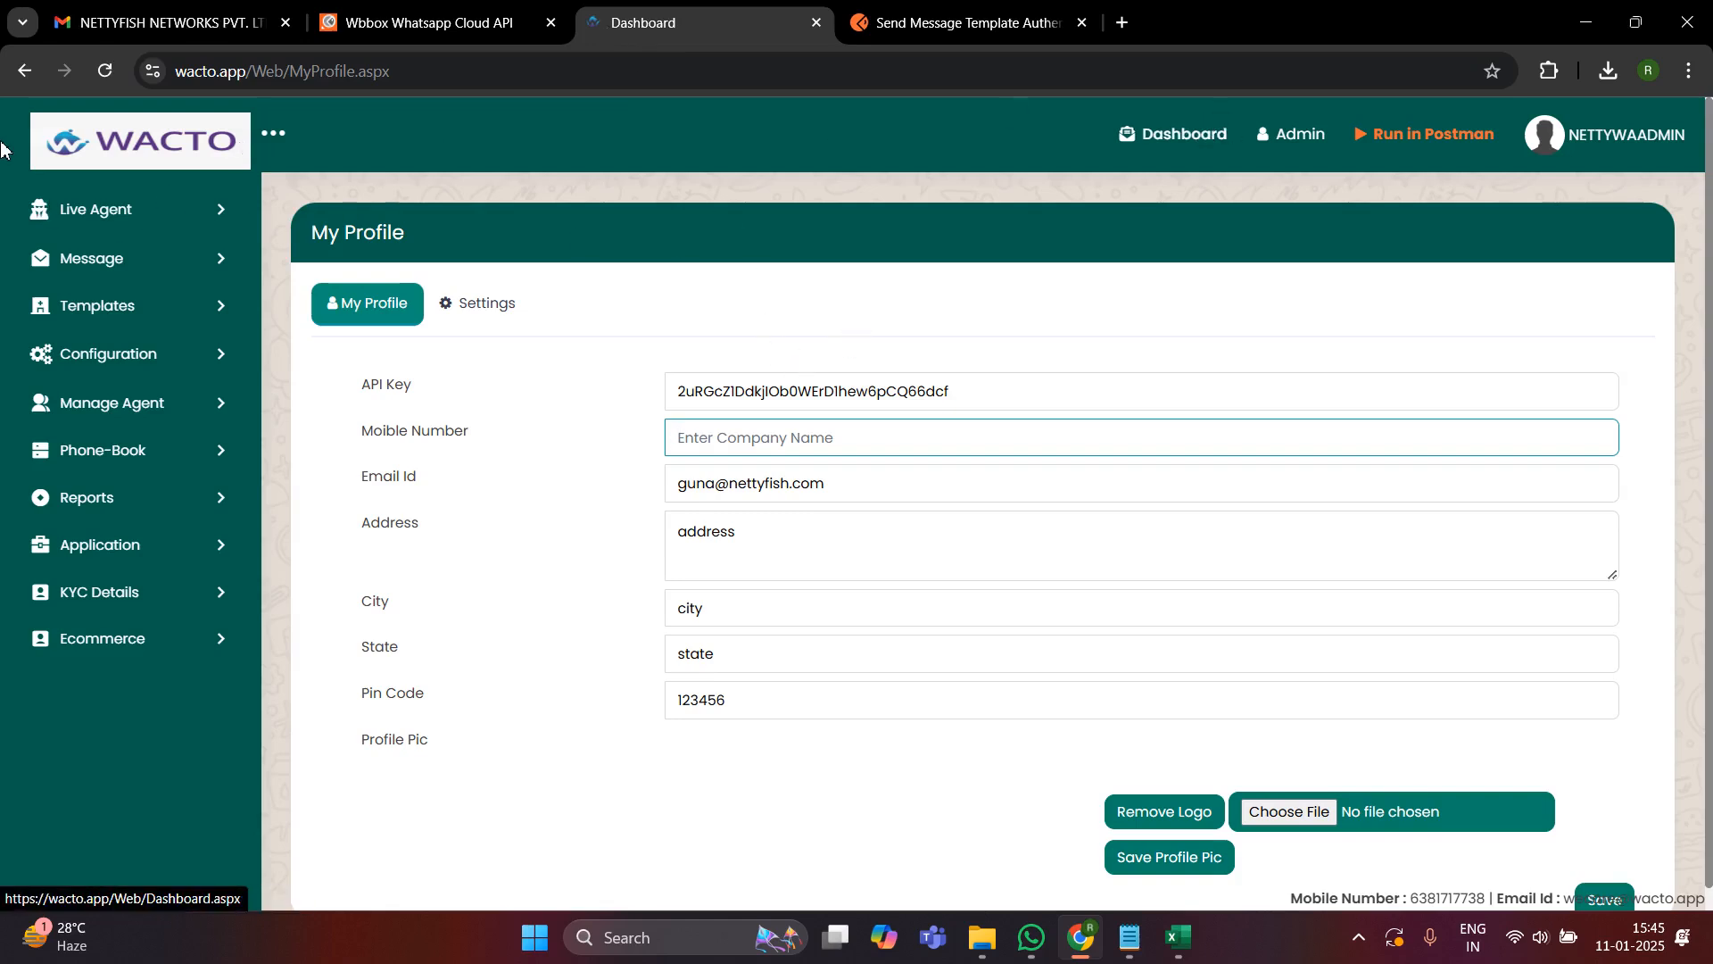
pyautogui.click(1183, 134)
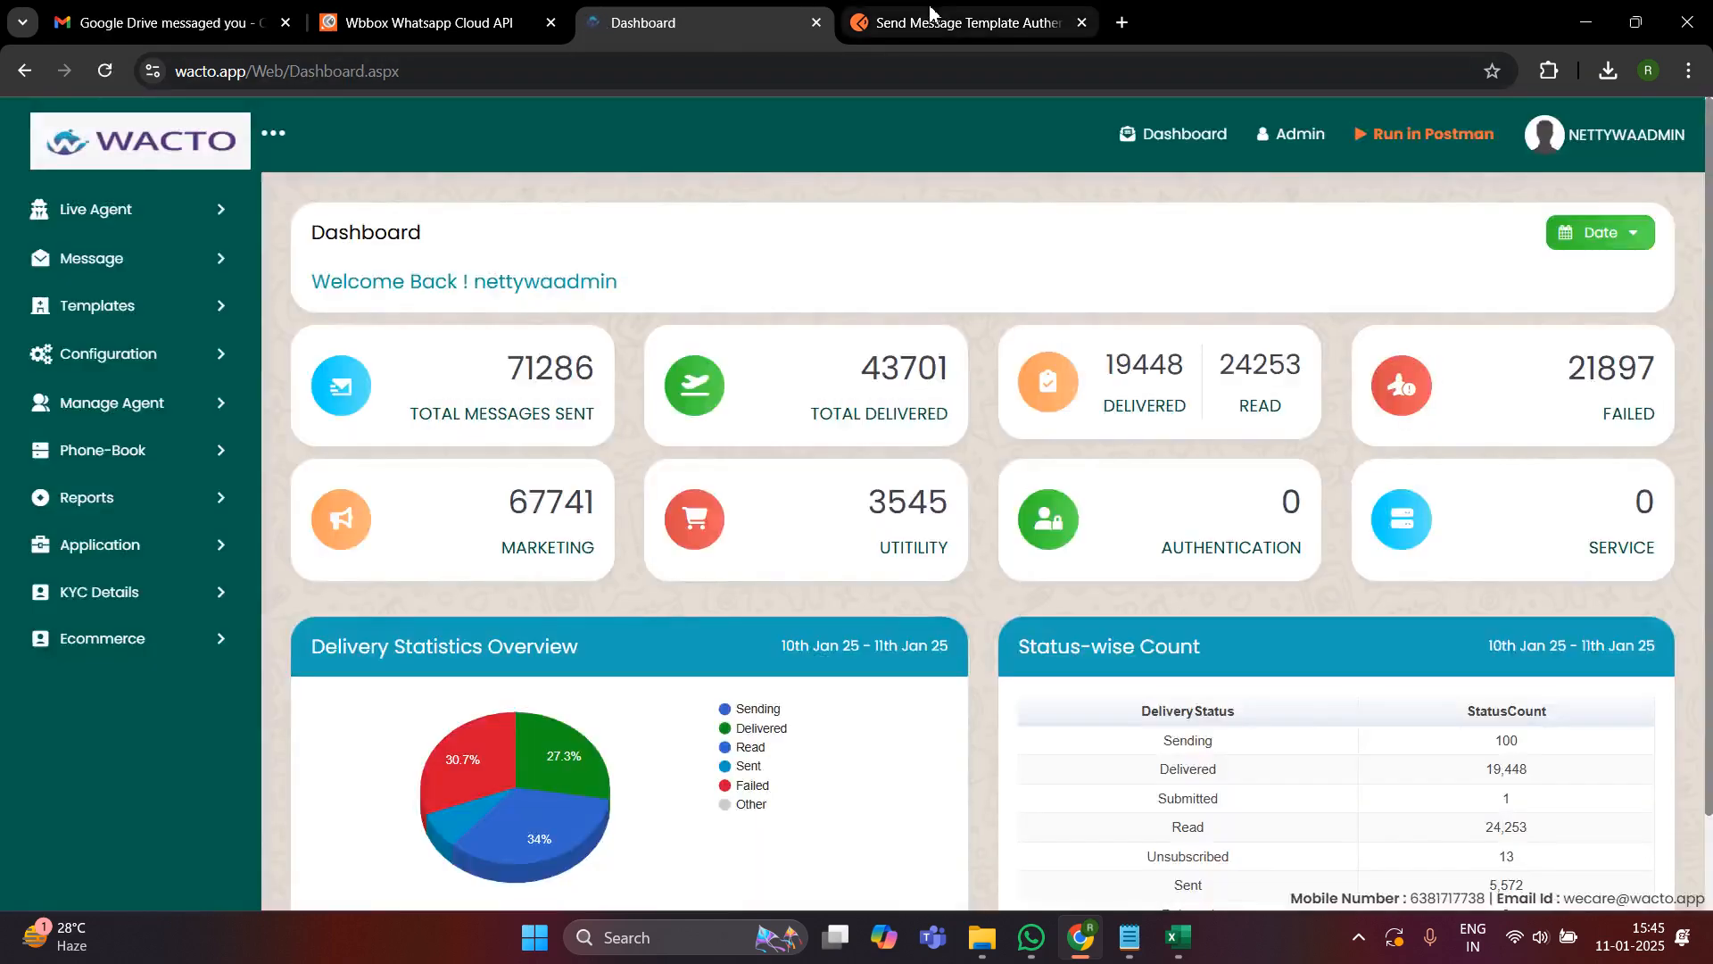
pyautogui.click(930, 12)
pyautogui.click(914, 545)
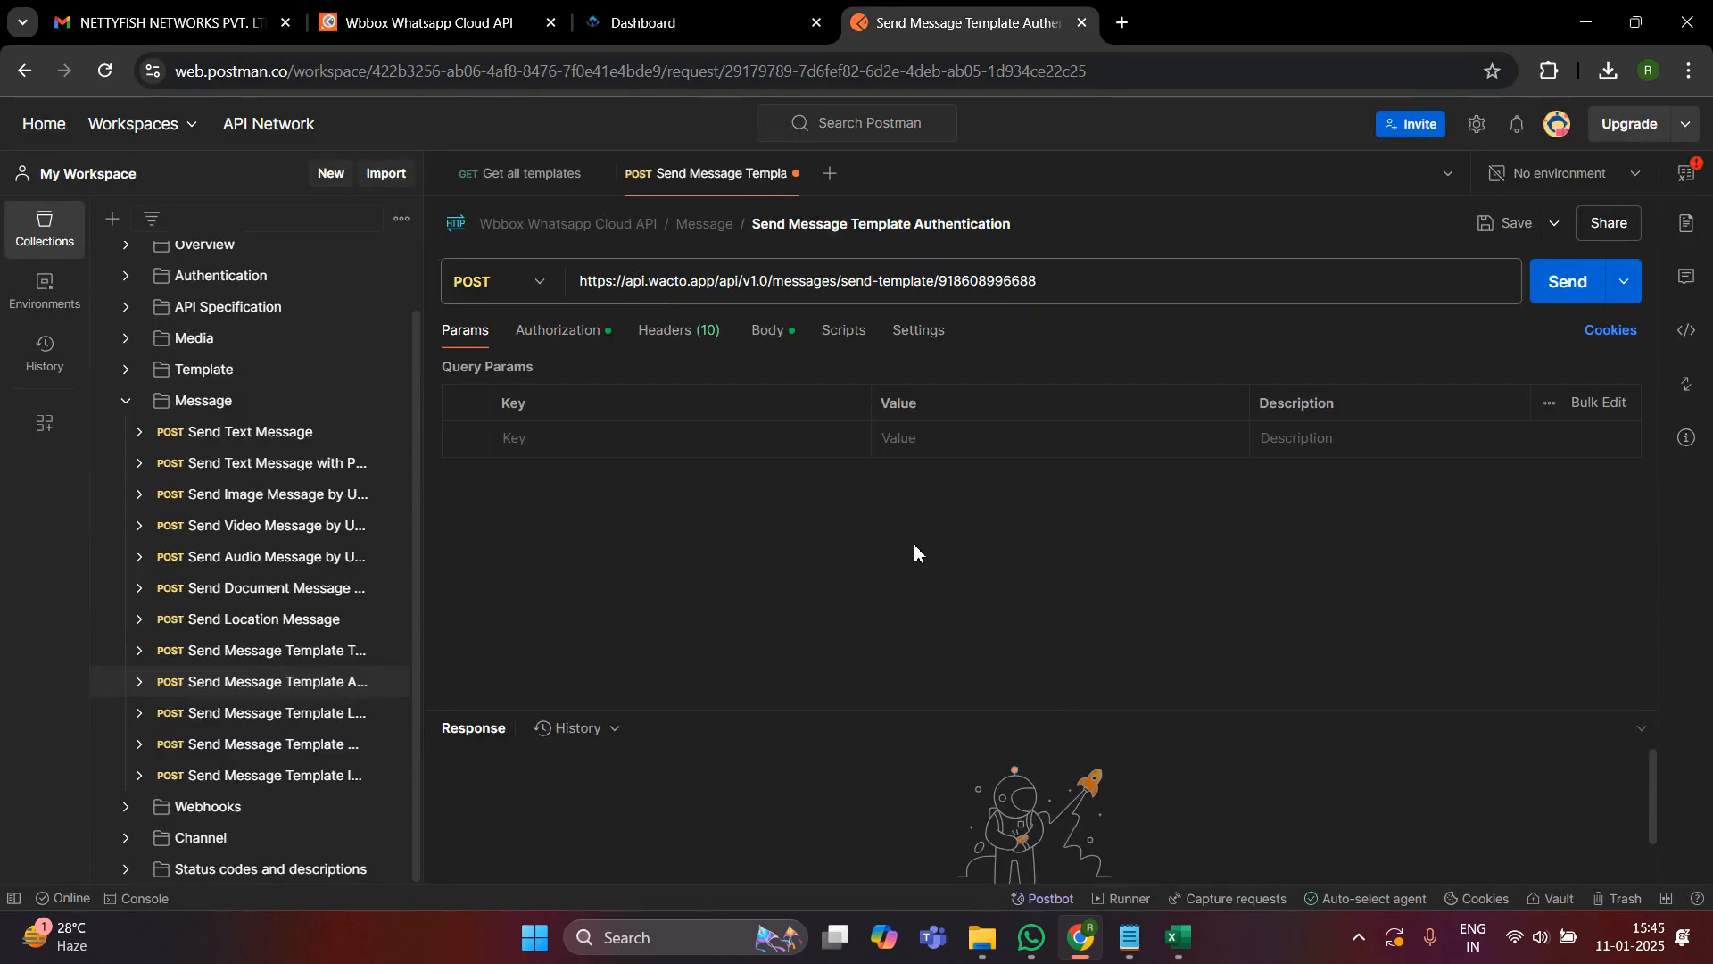
# - Replace the api_key placeholder in the Send Message Template Authentication request's Bearer Token with the API key copied from WACTO My Profile
pyautogui.click(559, 332)
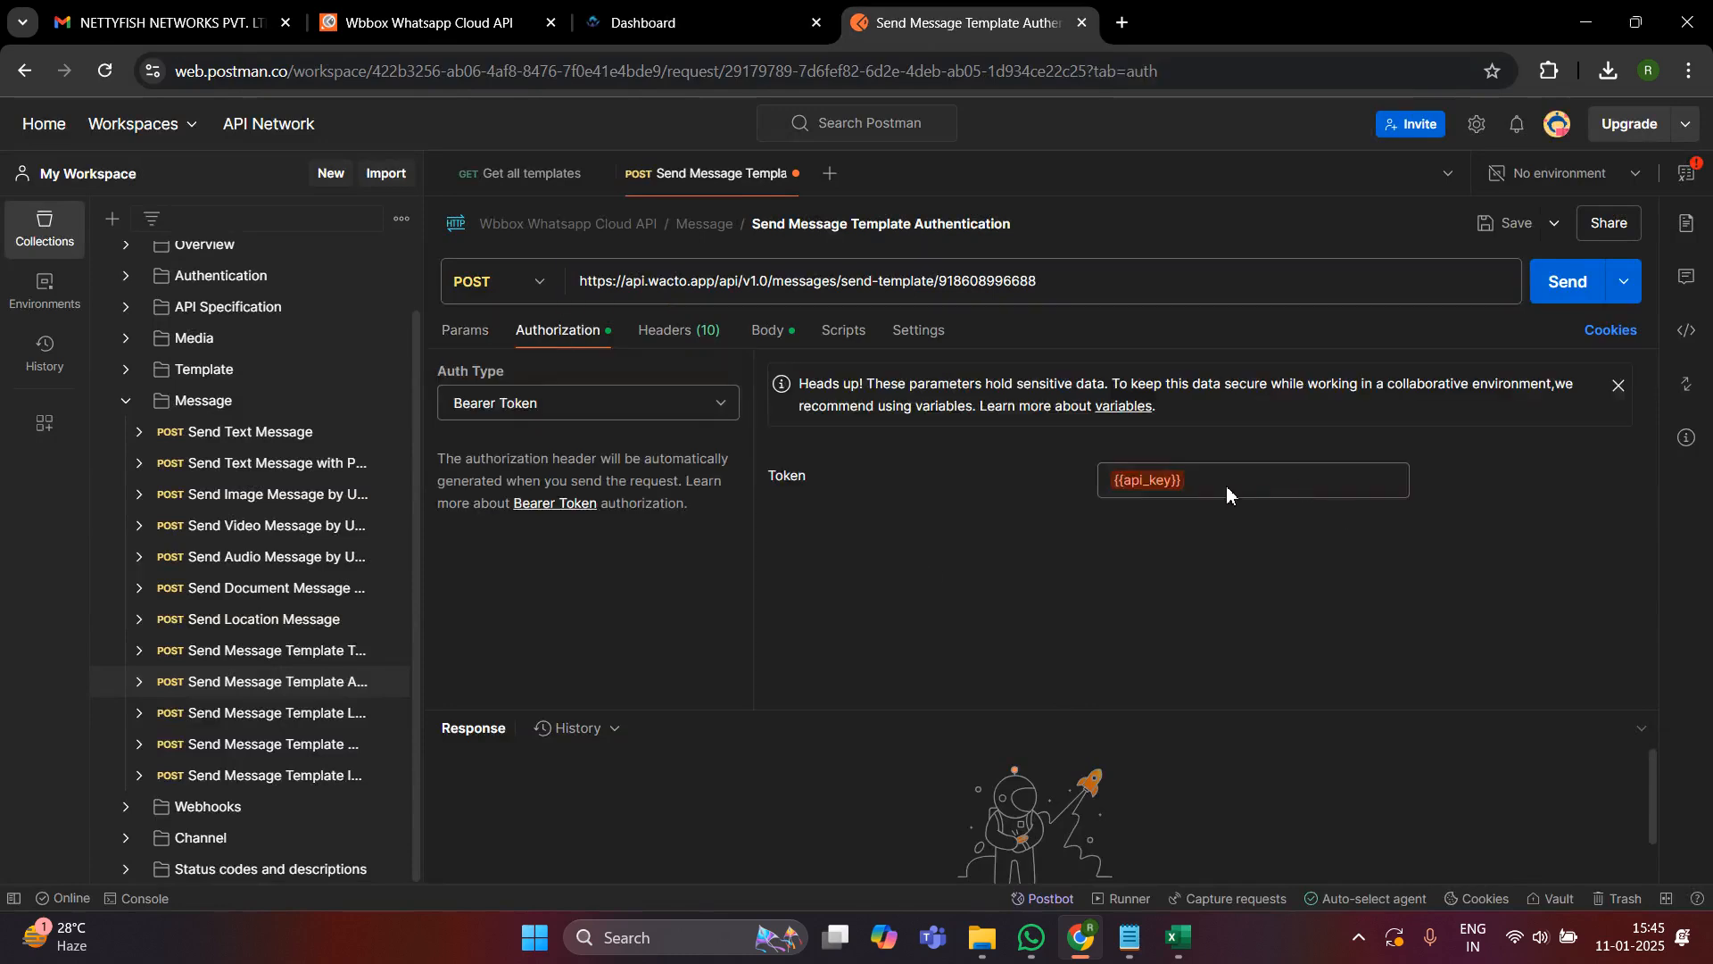
pyautogui.moveTo(1200, 482); pyautogui.dragTo(1106, 483)
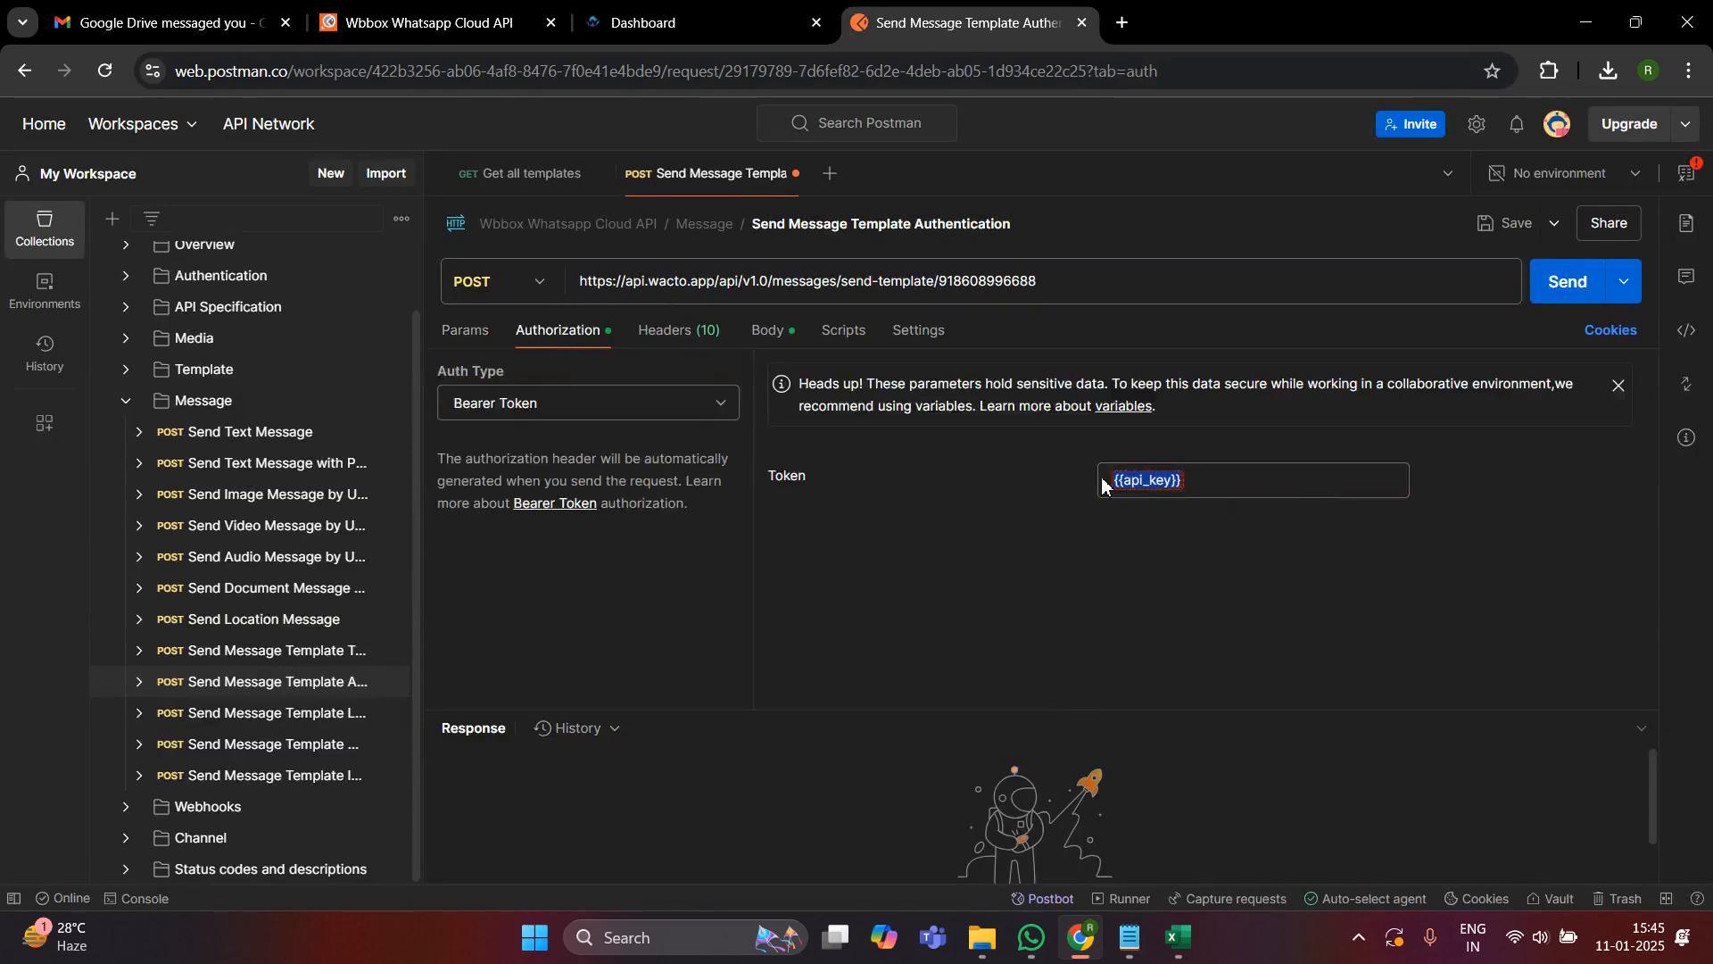
pyautogui.hotkey('ctrl', 'x')
pyautogui.click(705, 22)
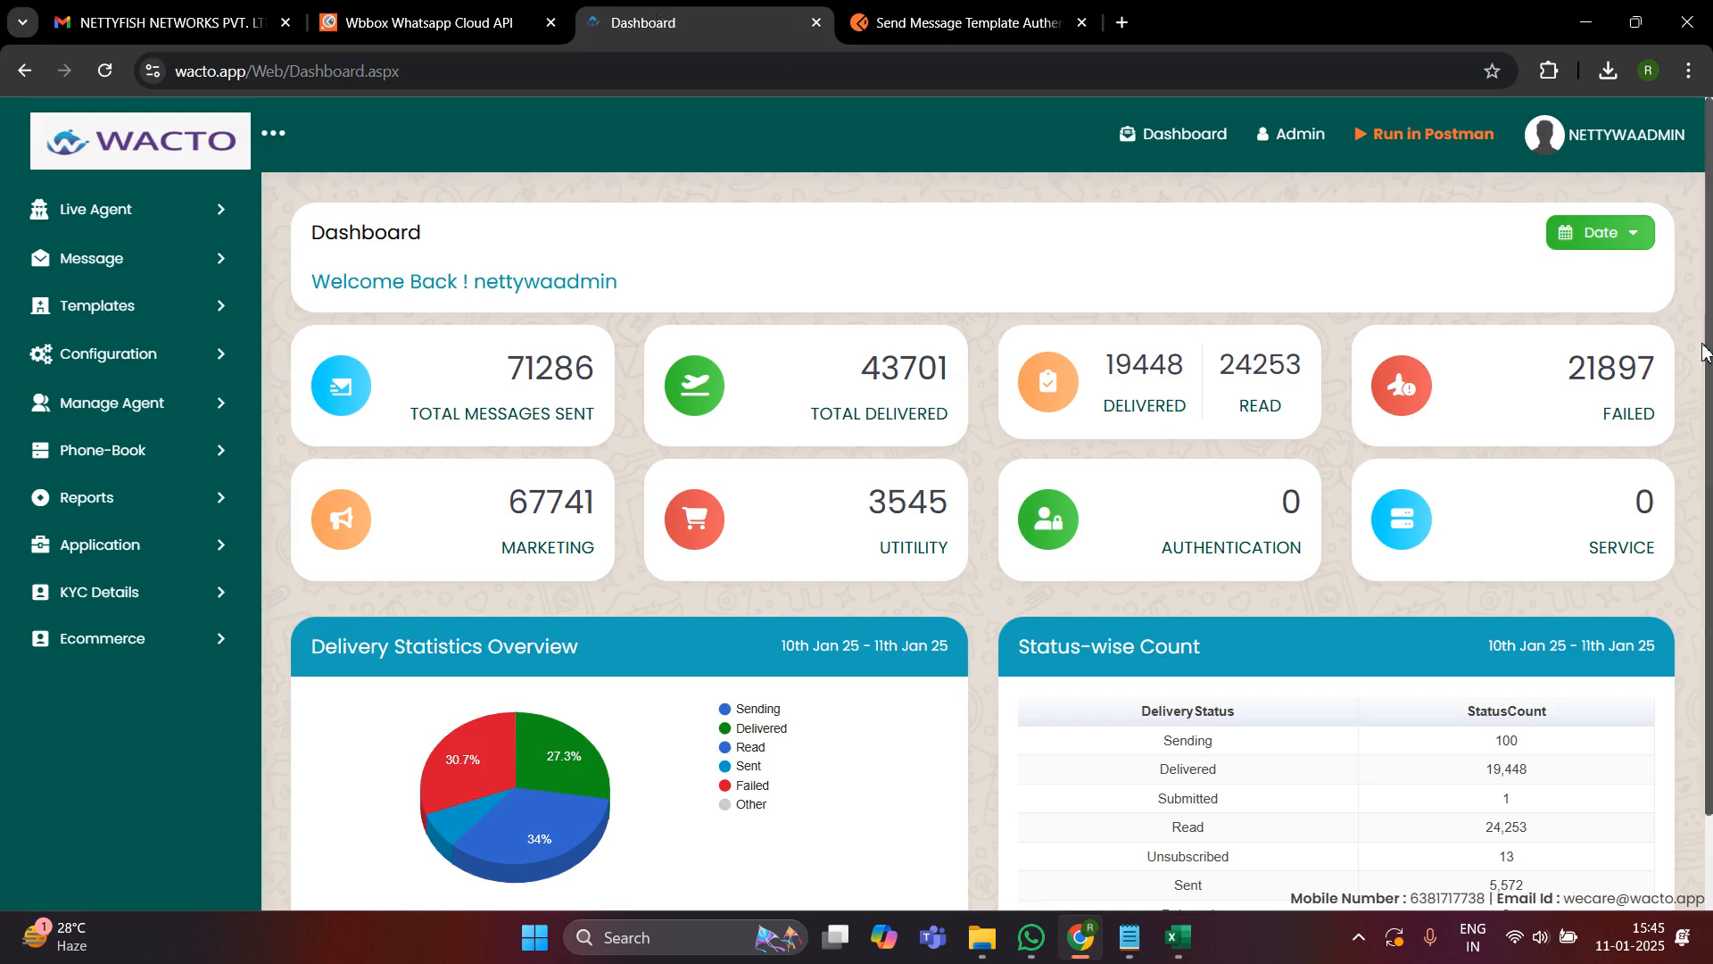
pyautogui.click(1626, 136)
pyautogui.click(1507, 351)
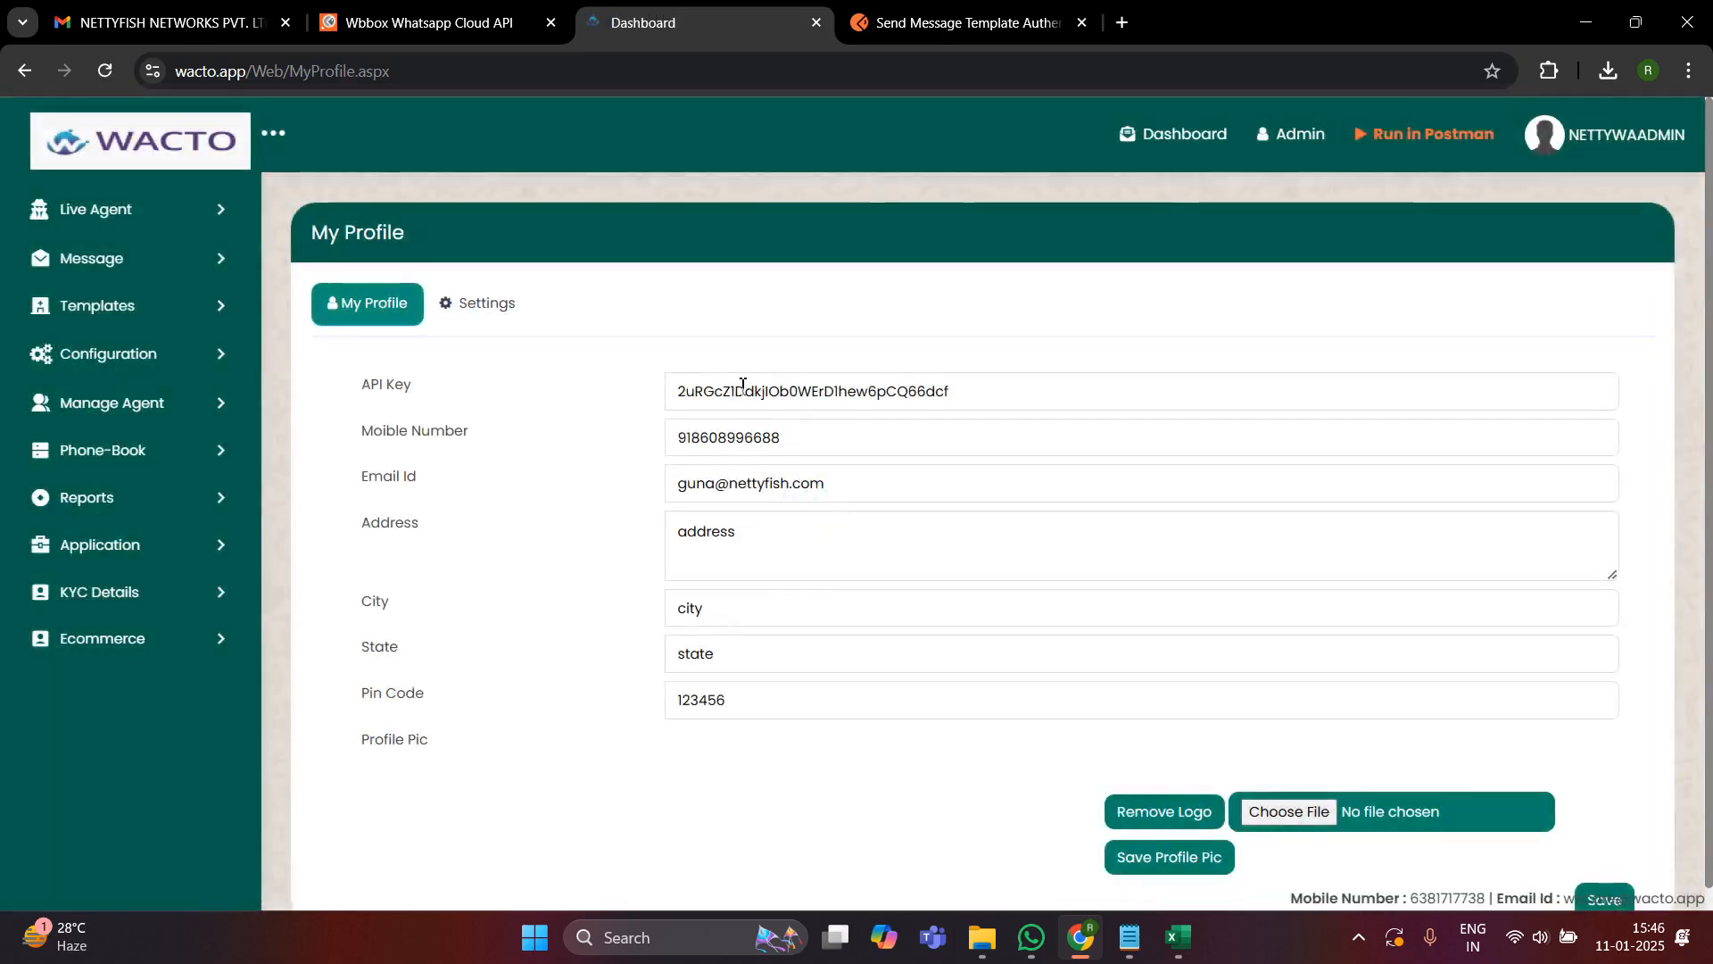
pyautogui.click(742, 384)
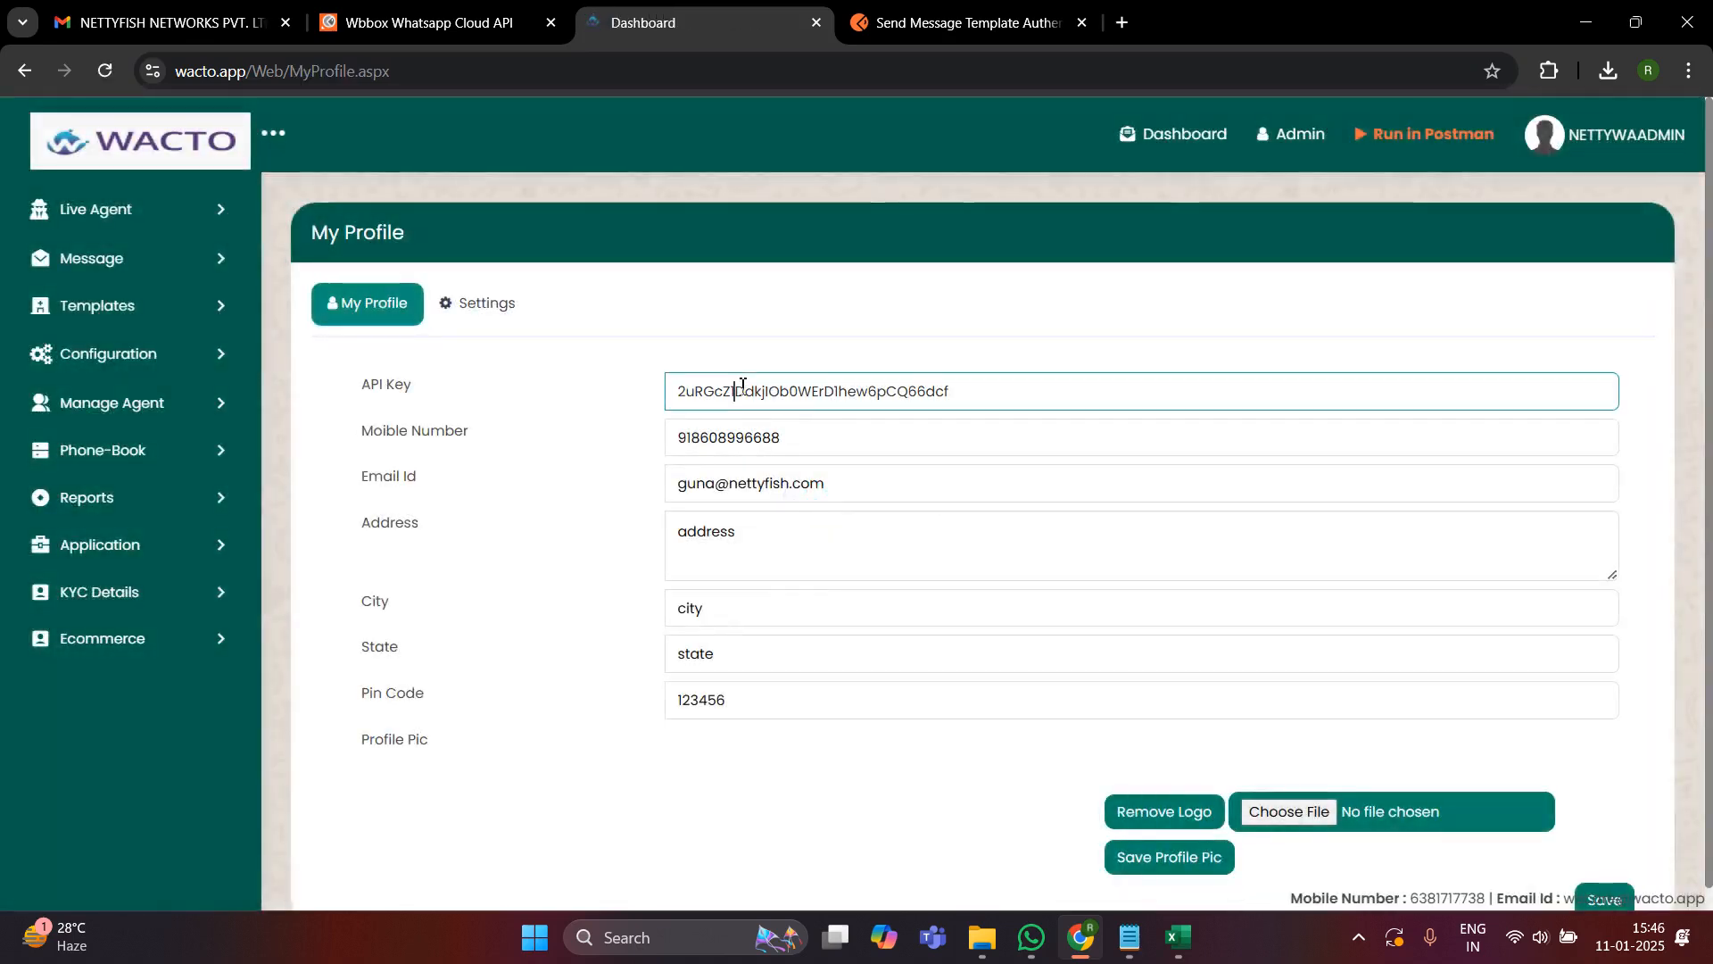
pyautogui.doubleClick(741, 383)
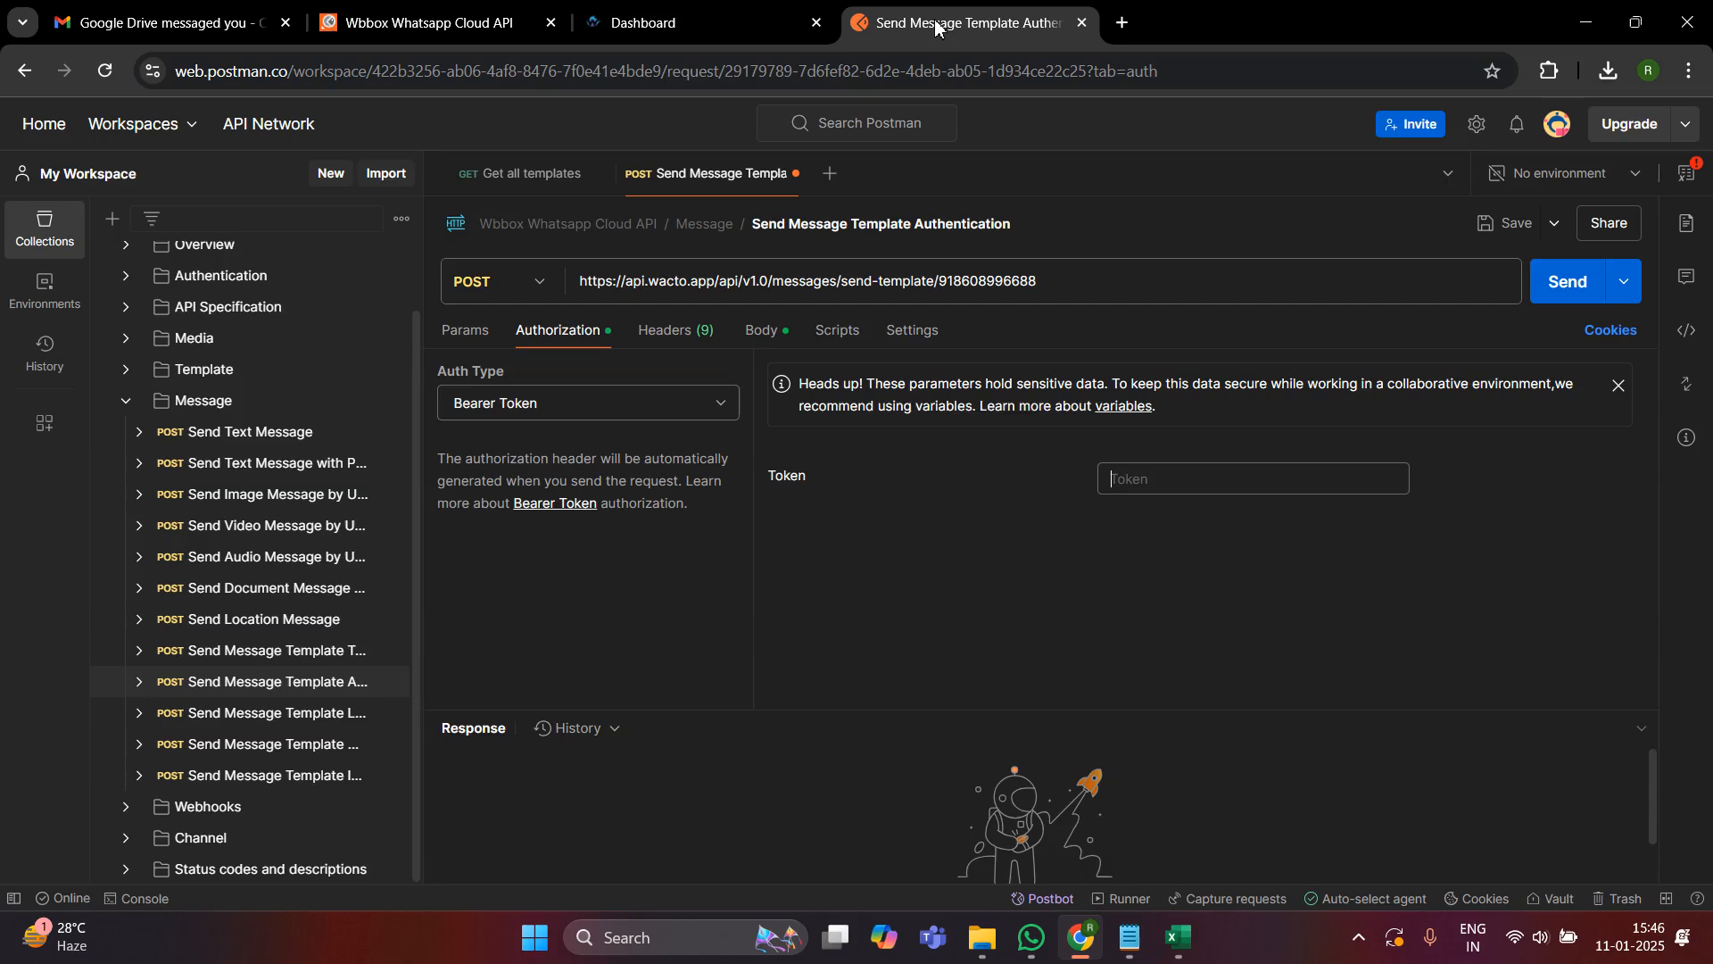
pyautogui.click(939, 23)
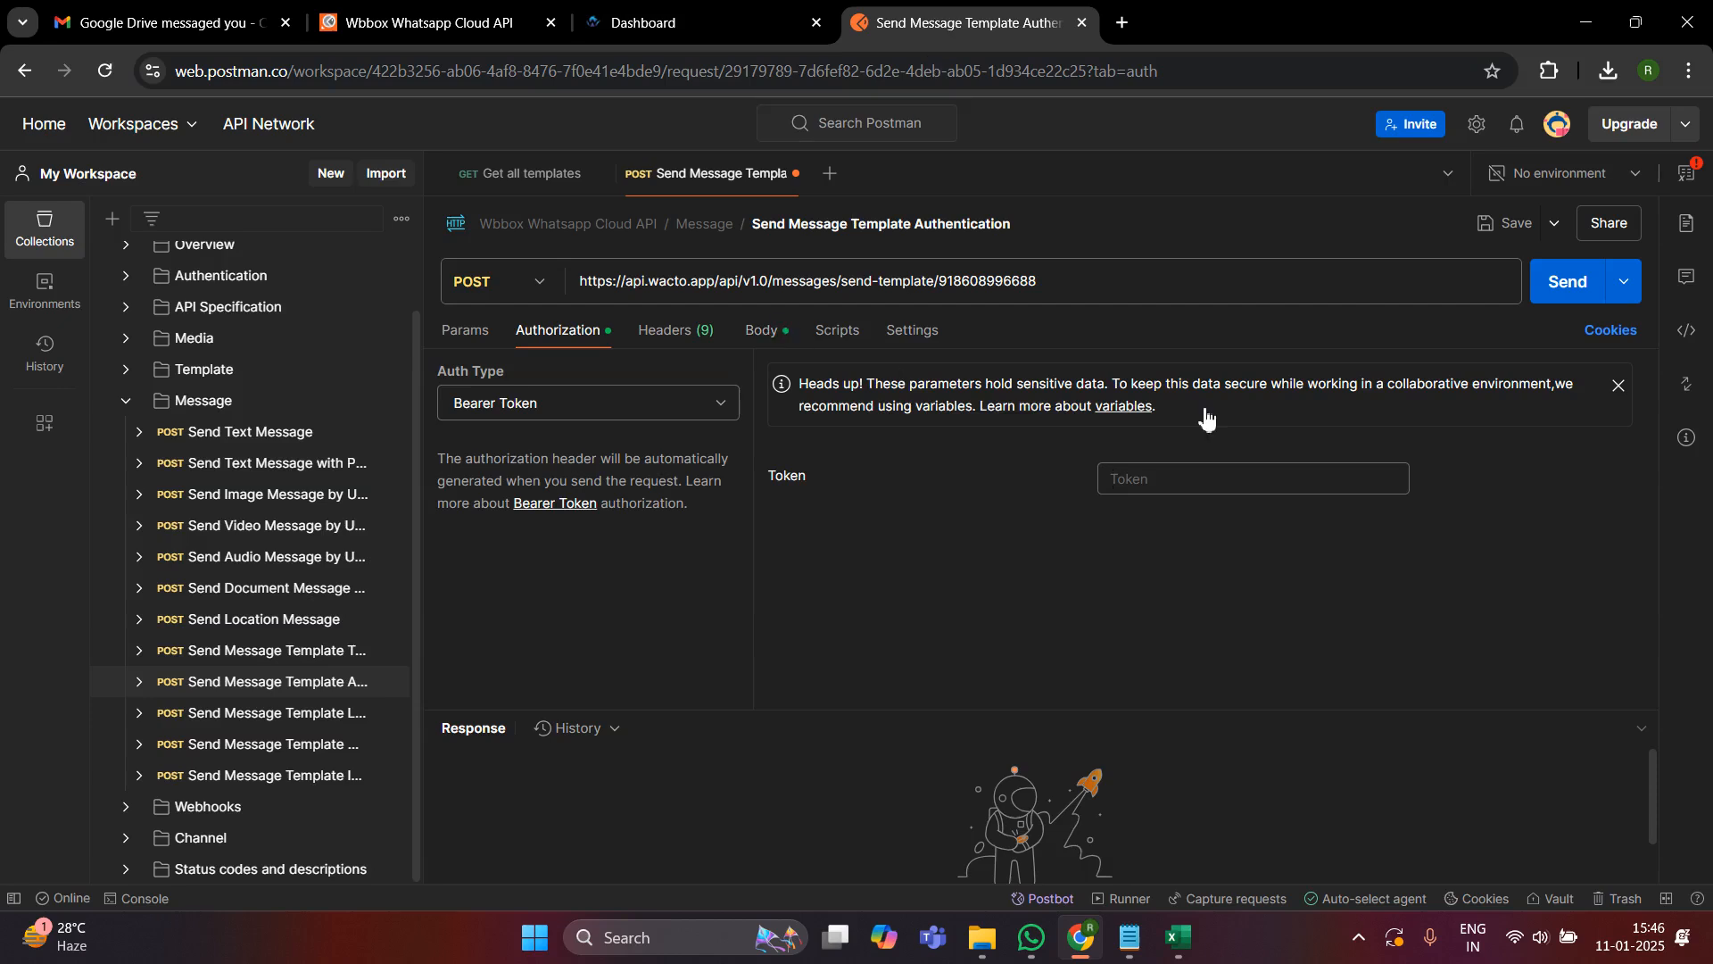
pyautogui.click(1202, 484)
pyautogui.hotkey('ctrl', 'v')
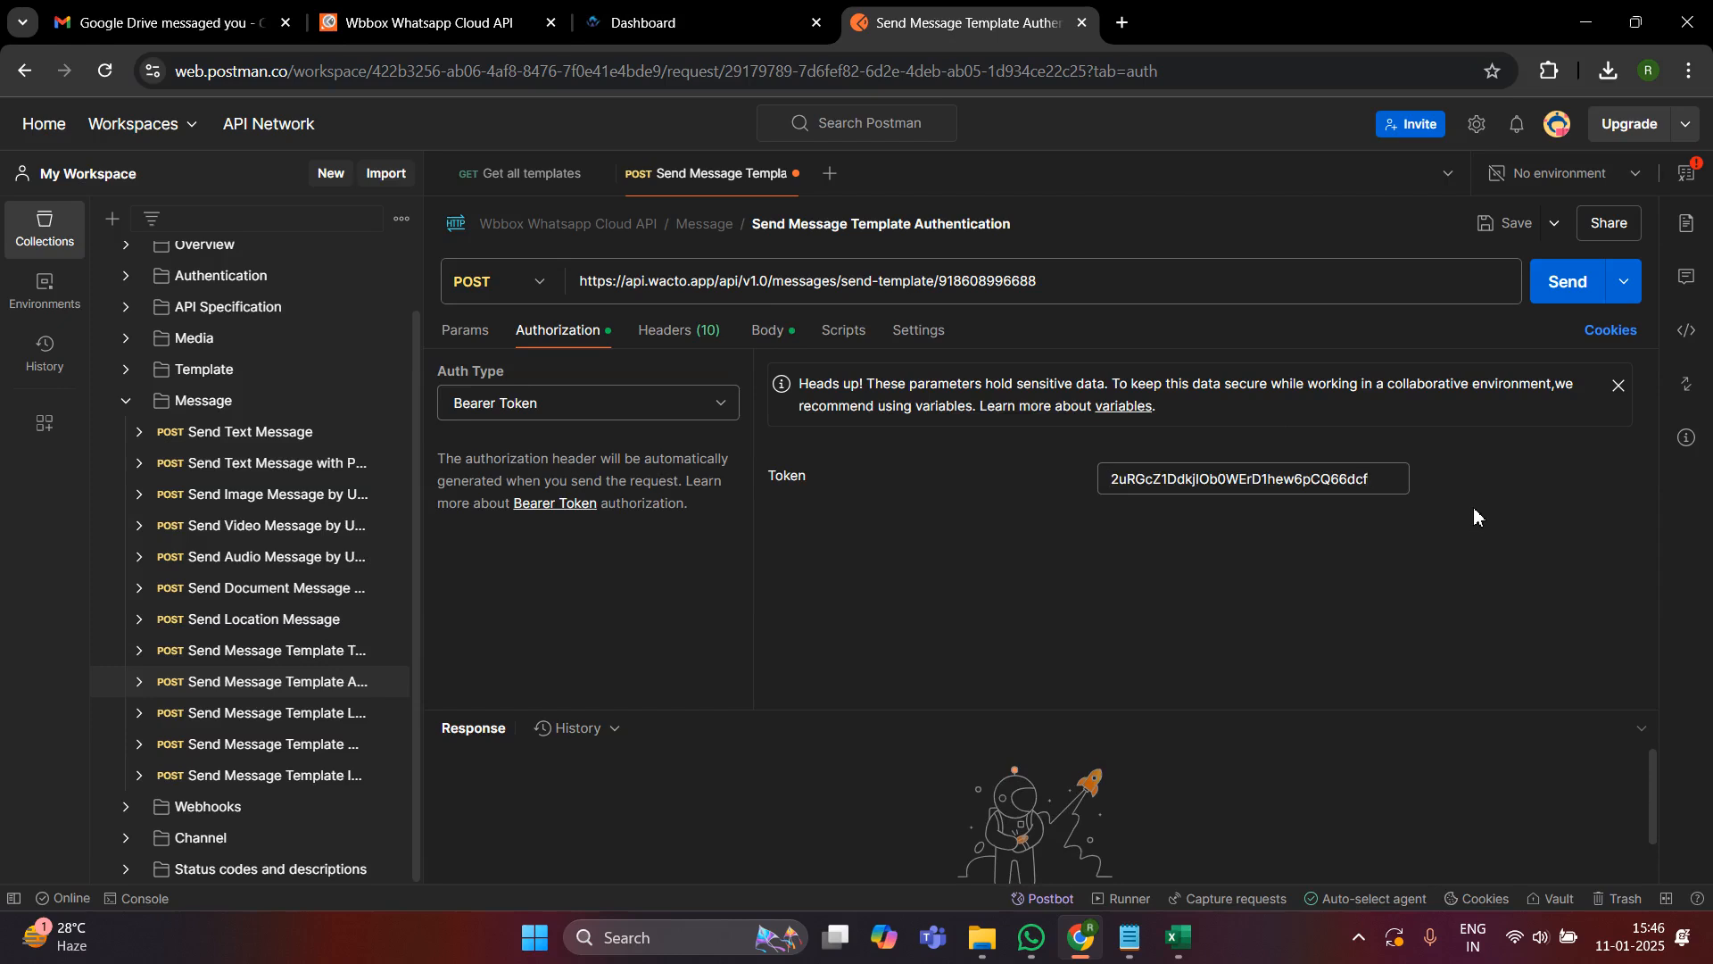
# - Show the raw JSON body of the Send Message Template Authentication request and save the request
pyautogui.click(773, 345)
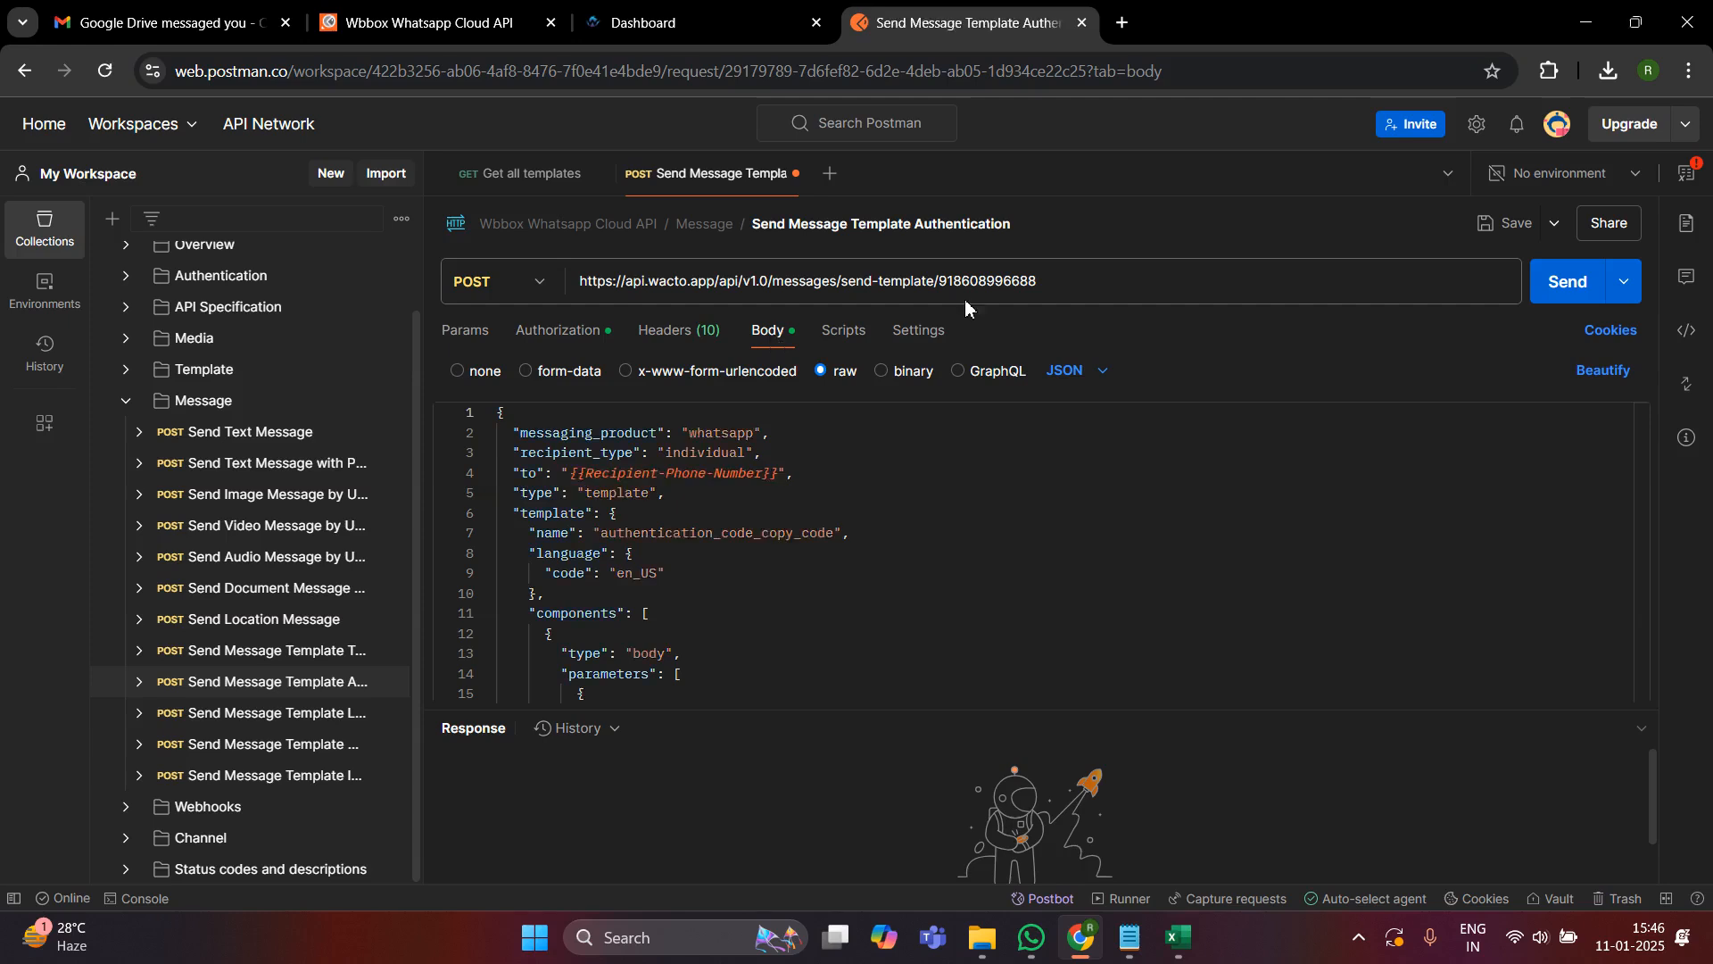
pyautogui.click(1512, 224)
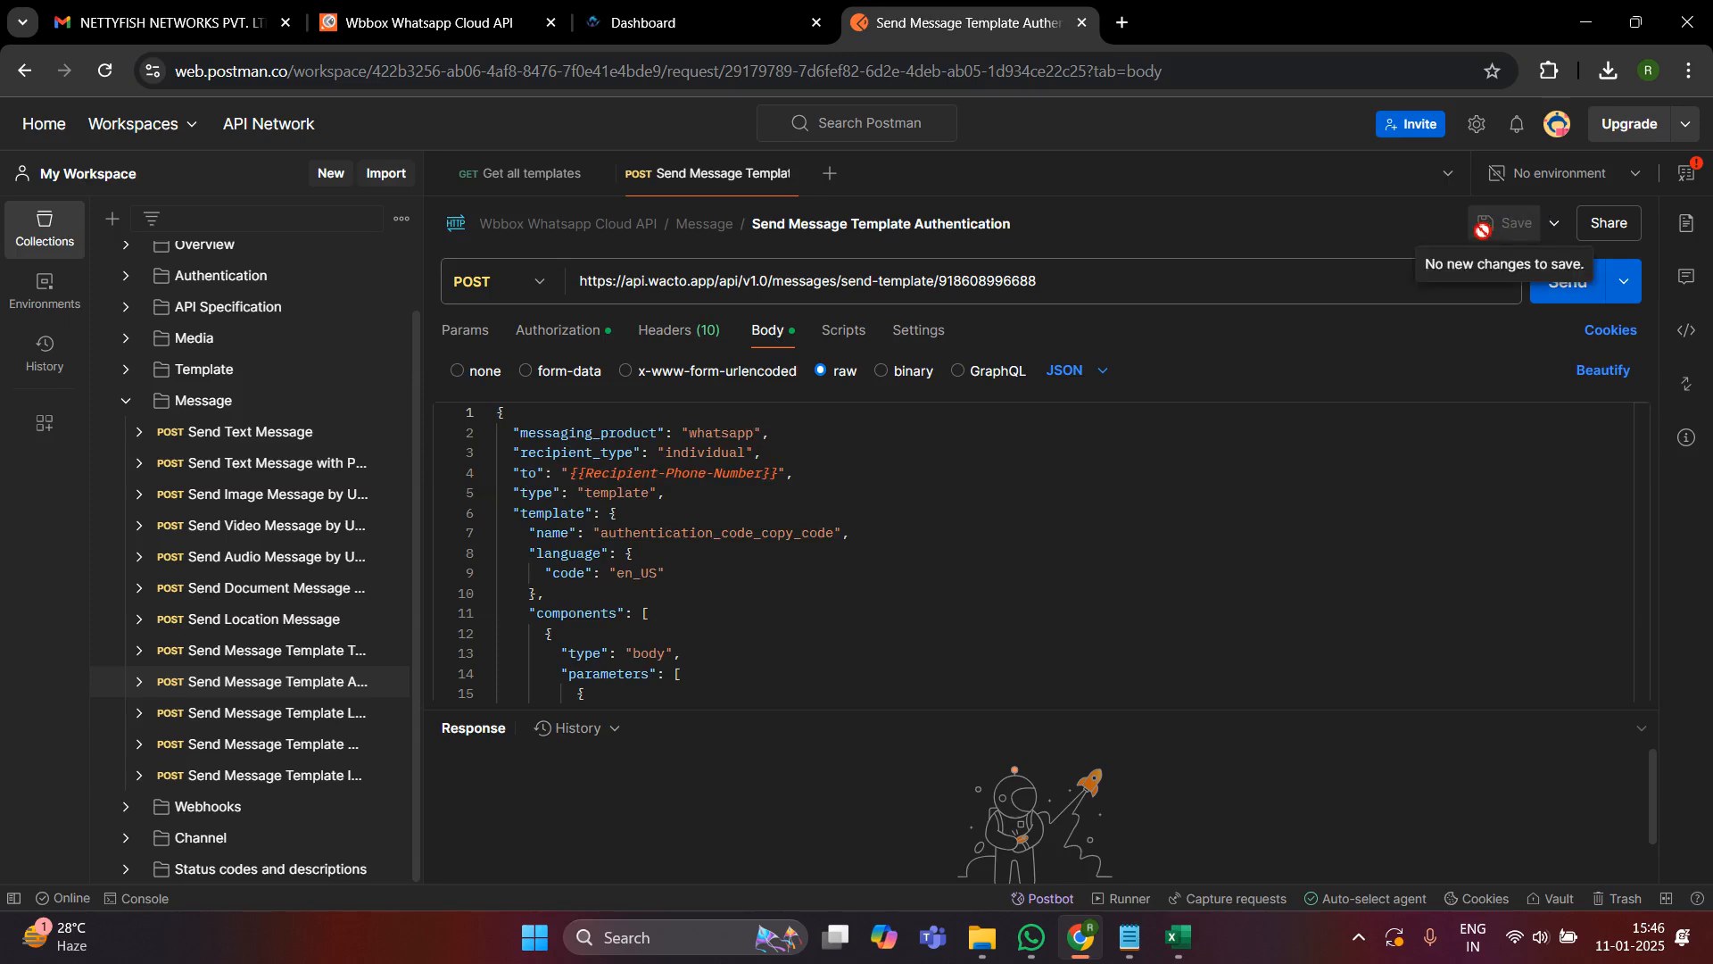
pyautogui.scroll(-5, 911, 560)
pyautogui.scroll(5, 911, 559)
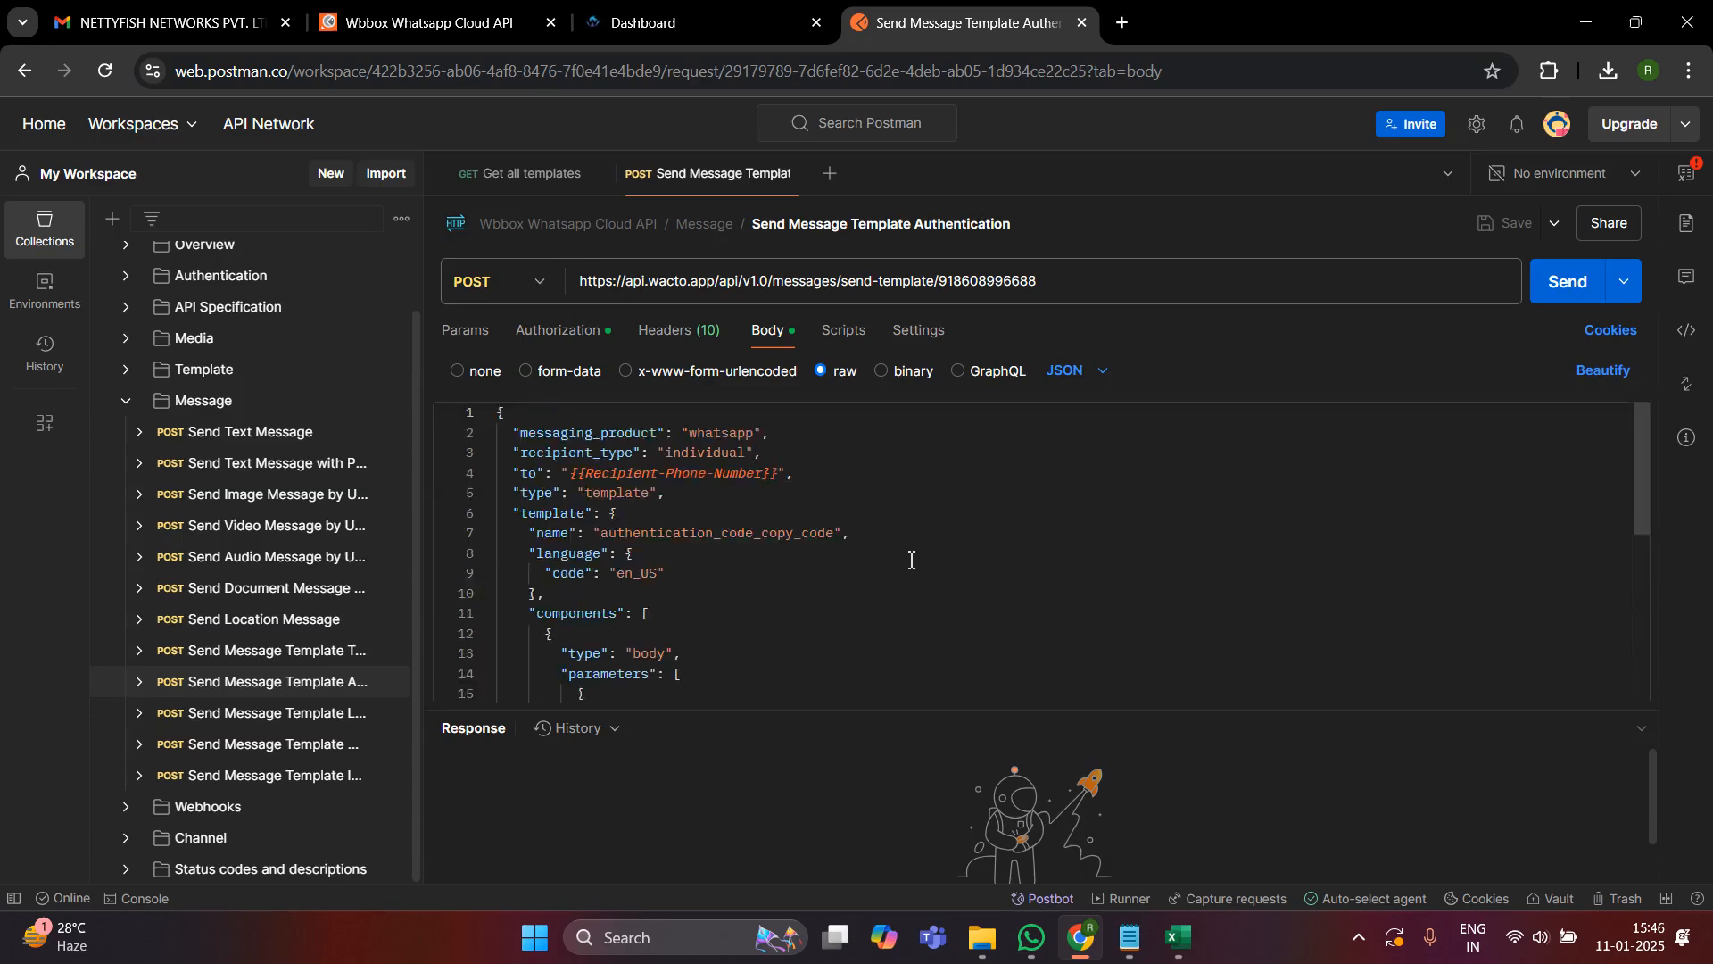
# - Switch to WACTO, open the Meta Templates list and find the approved test007 template
pyautogui.click(699, 14)
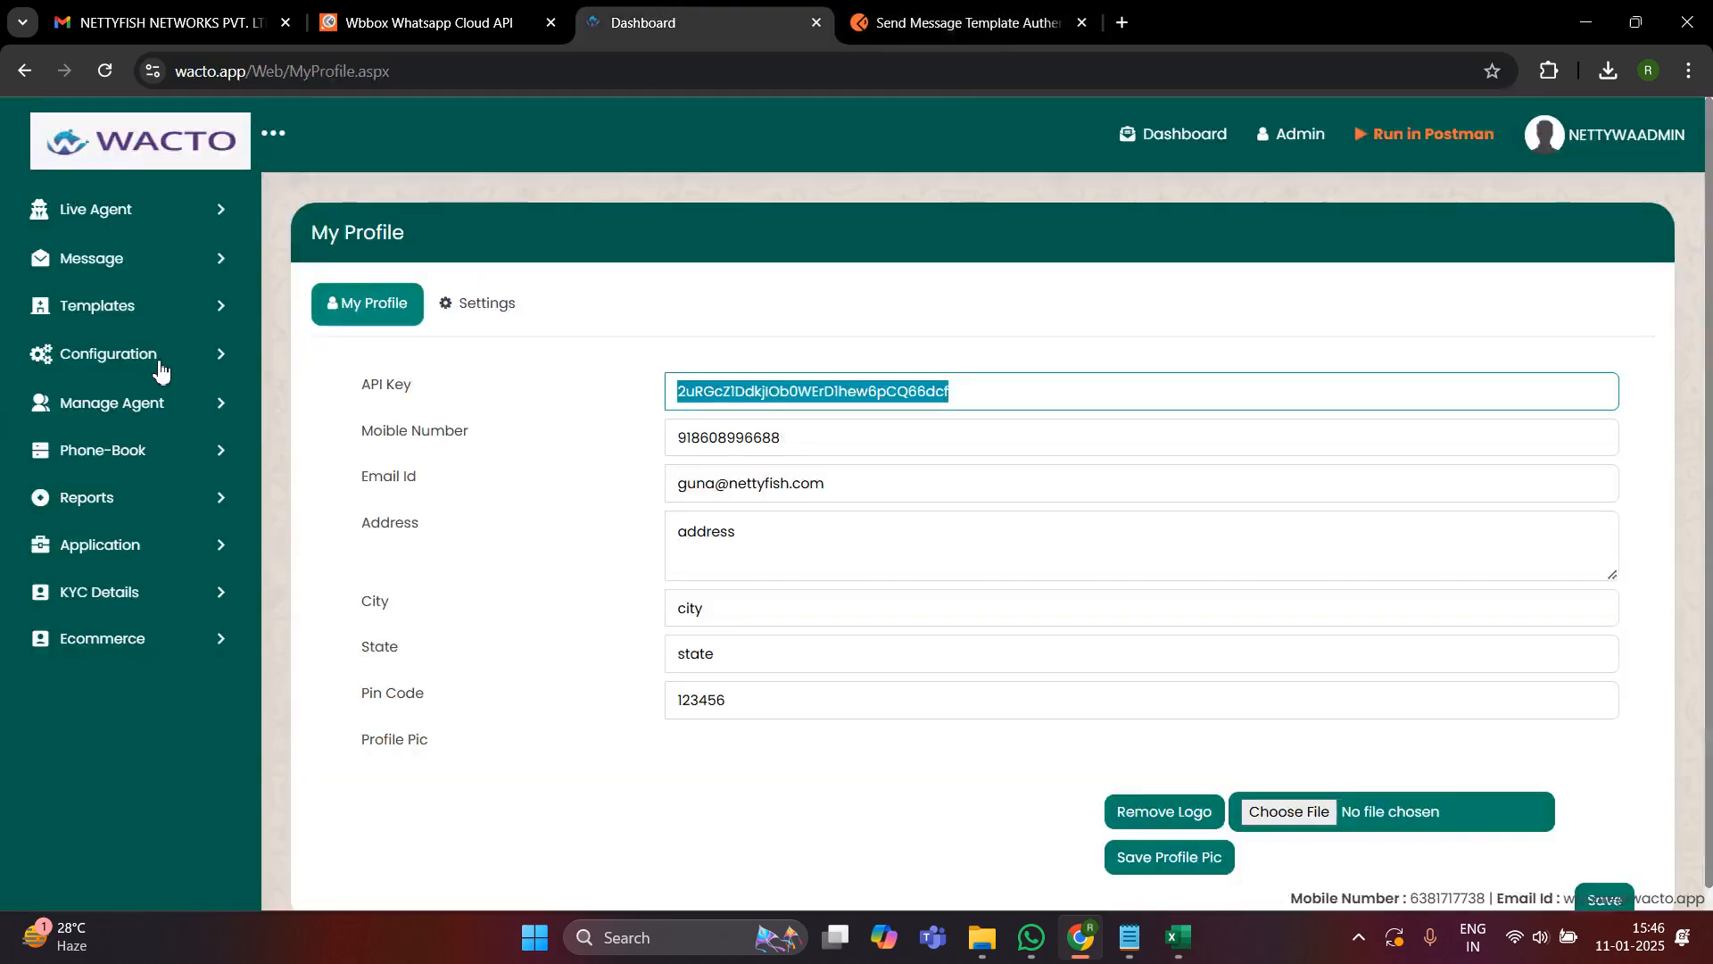
pyautogui.click(162, 308)
pyautogui.click(156, 354)
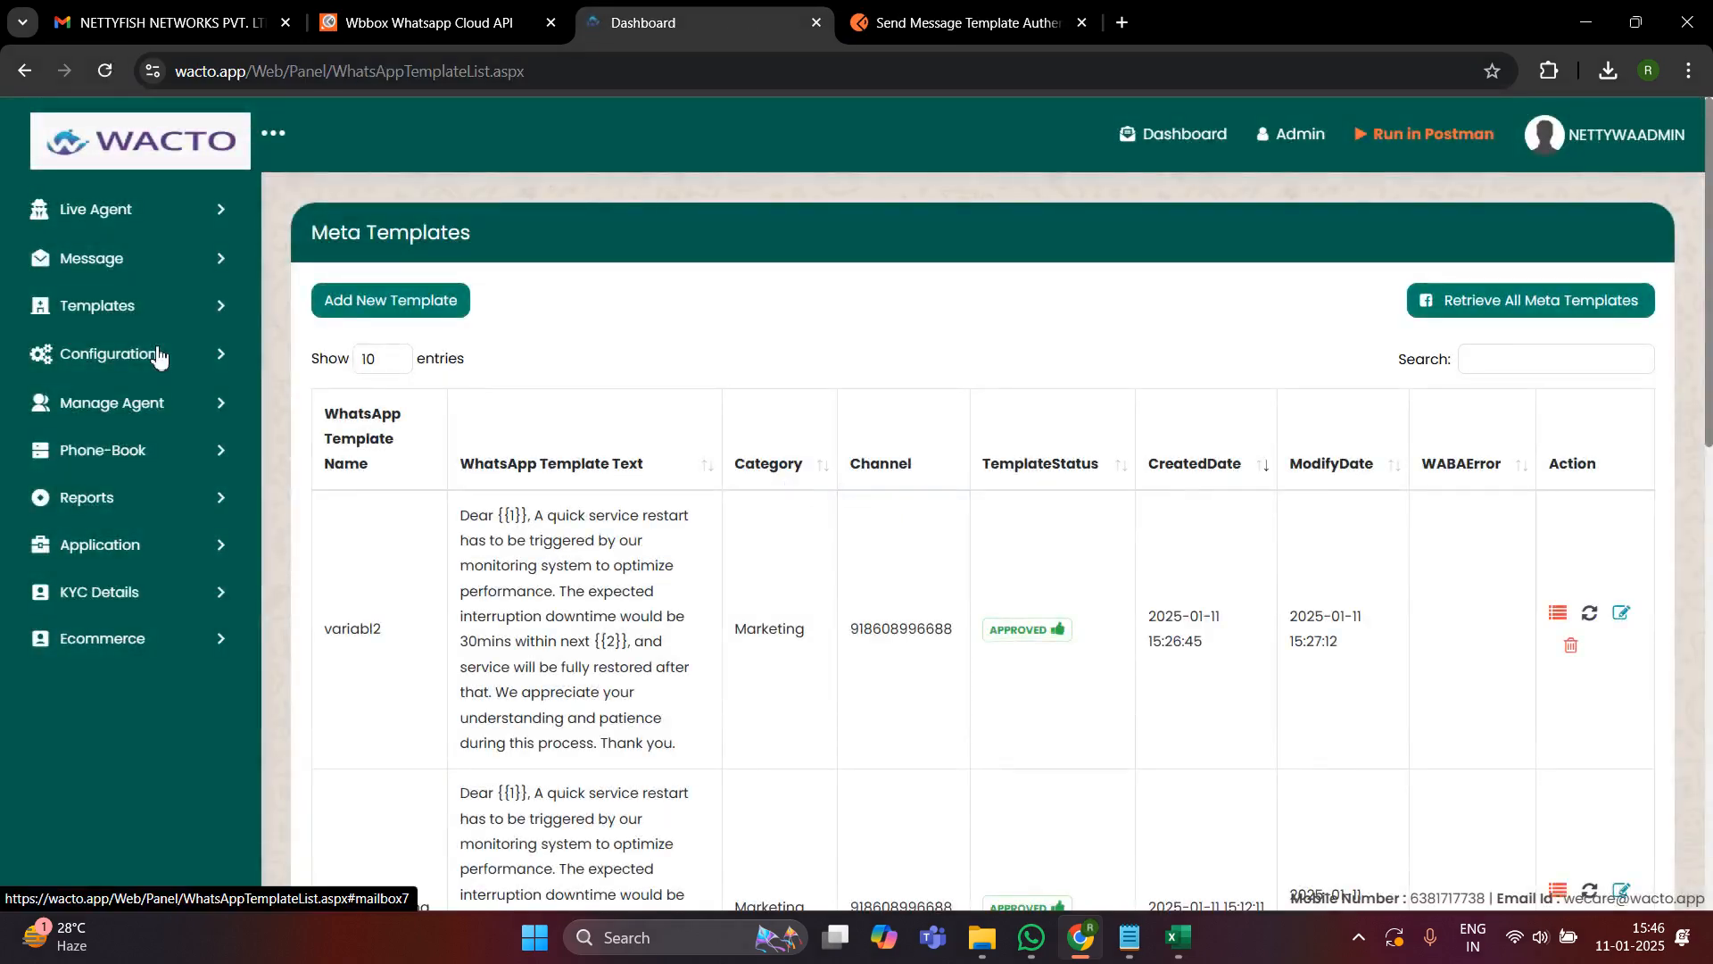
pyautogui.scroll(-5, 1023, 649)
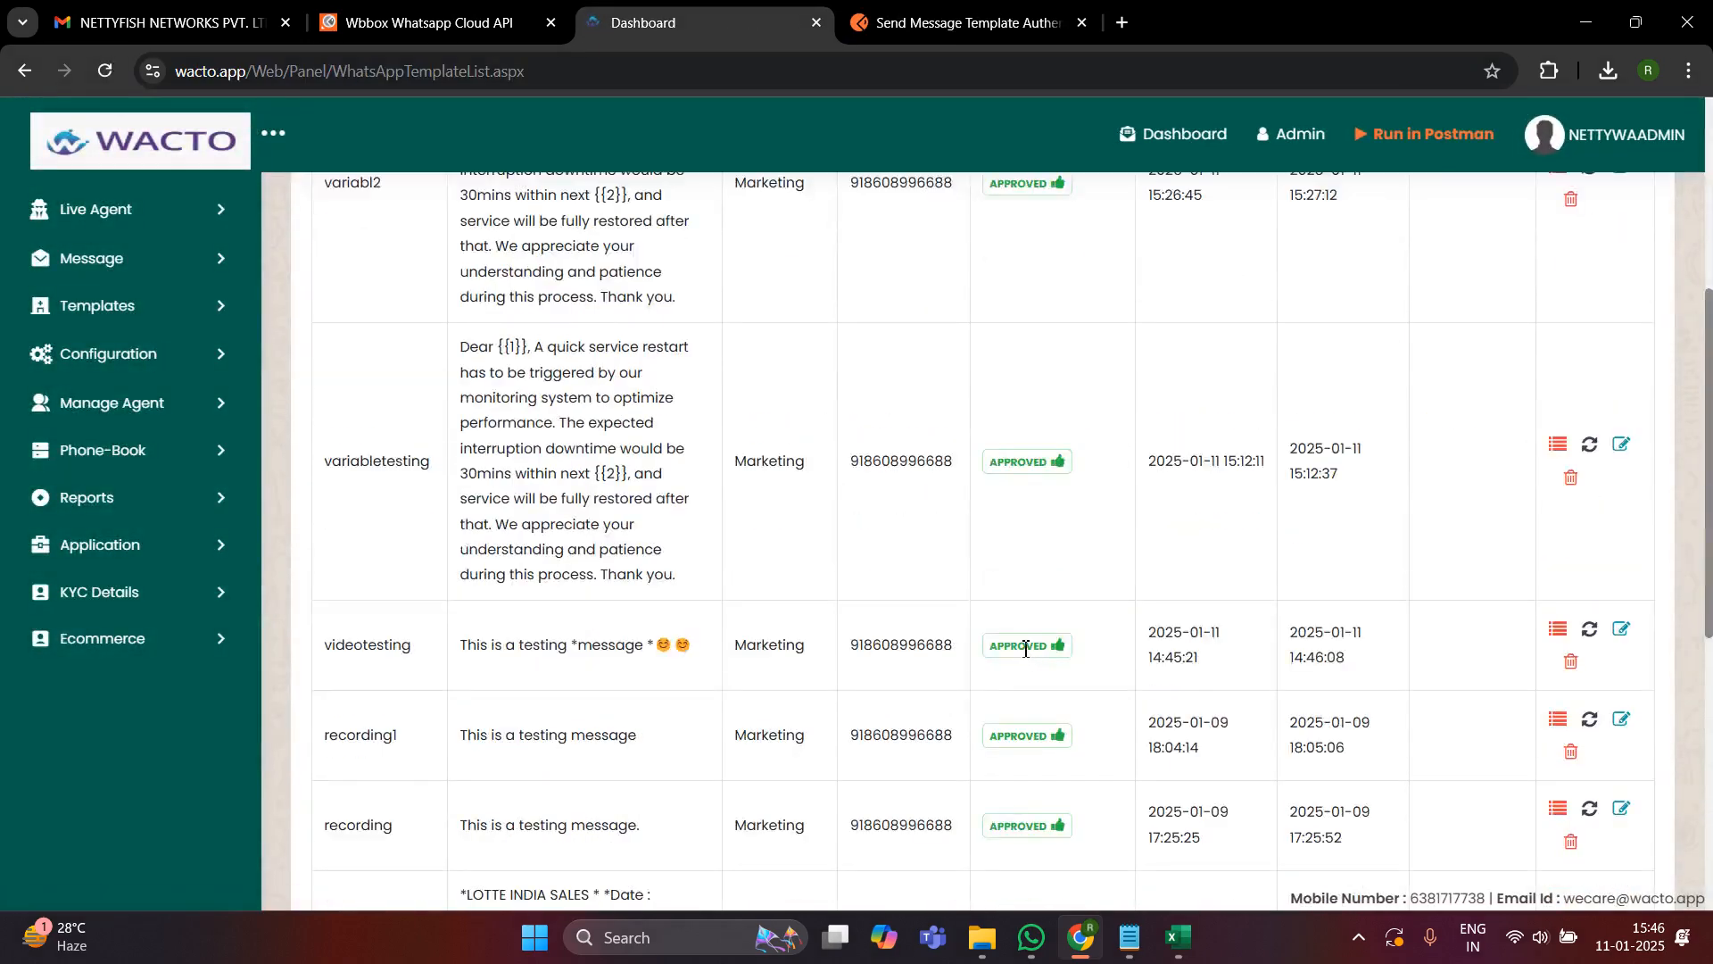
pyautogui.scroll(-5, 1025, 650)
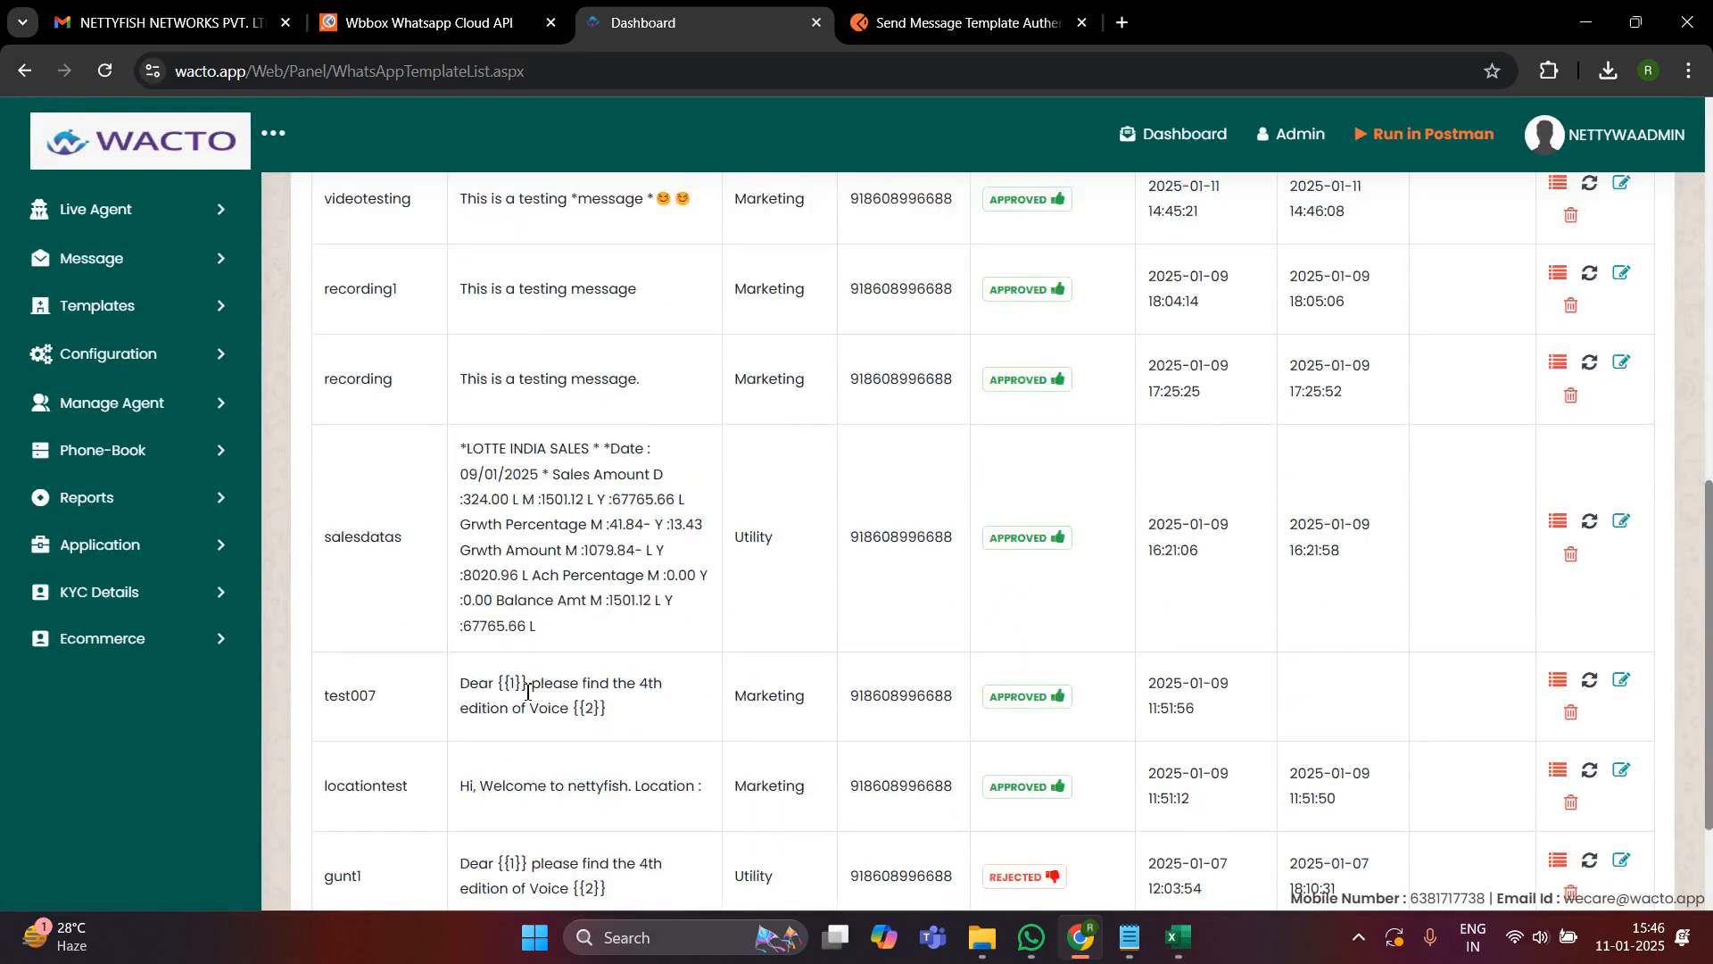
pyautogui.tripleClick(600, 709)
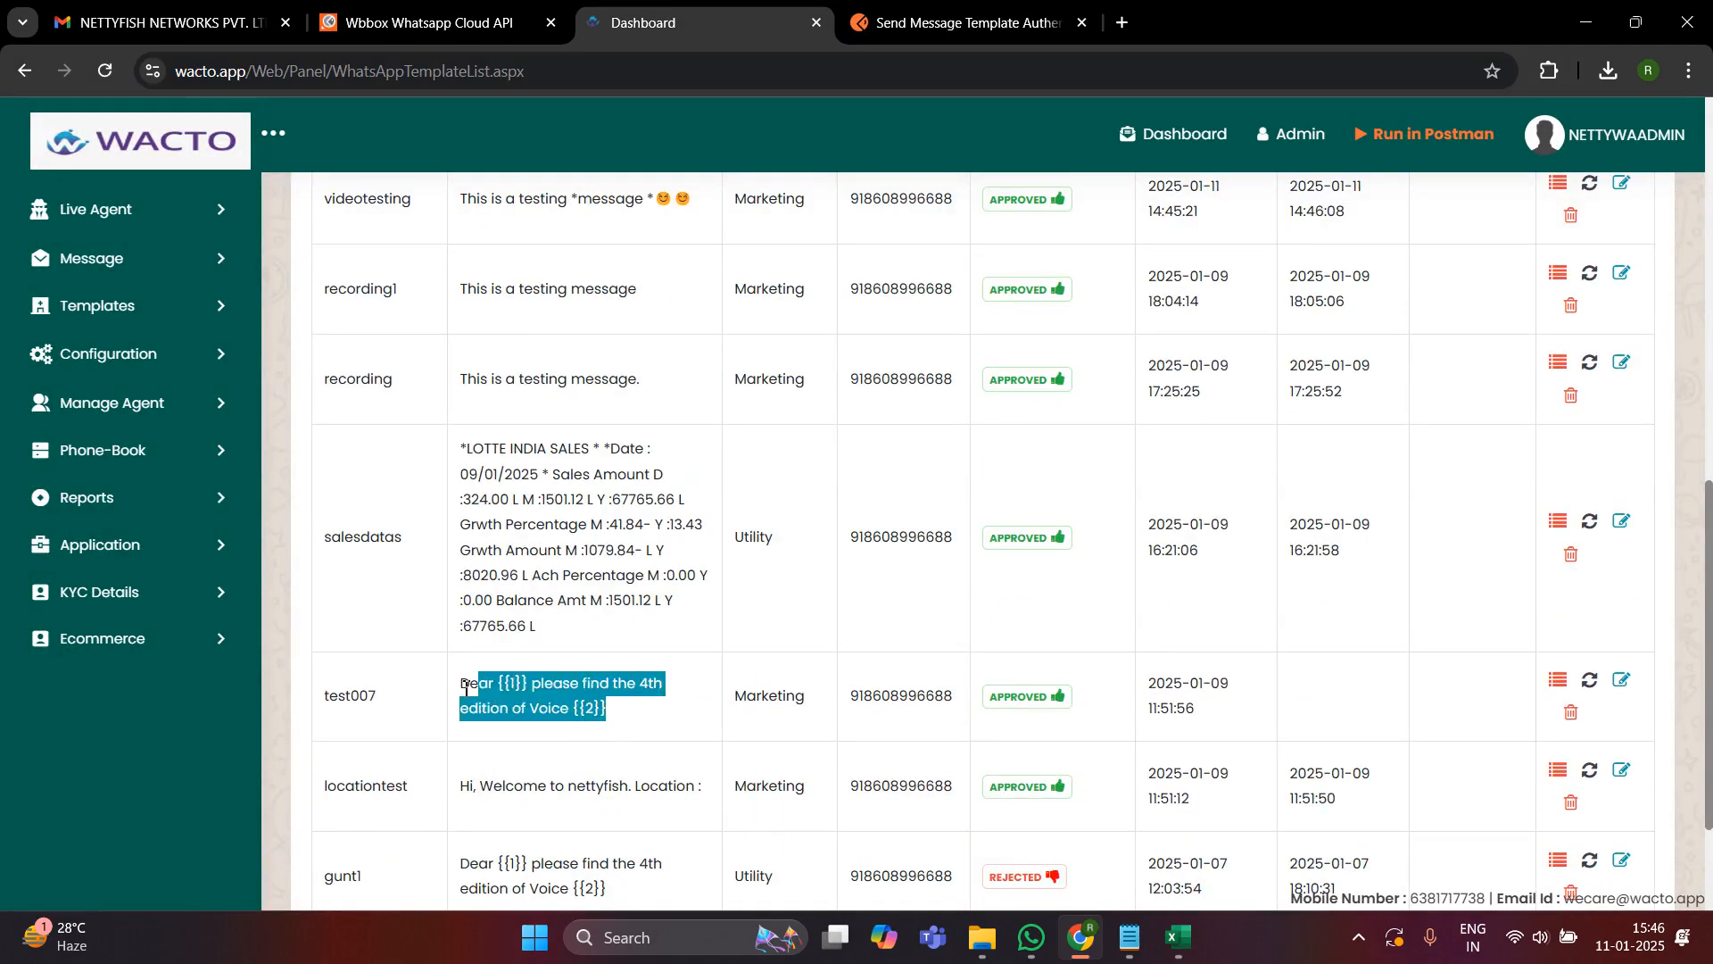
pyautogui.click(513, 725)
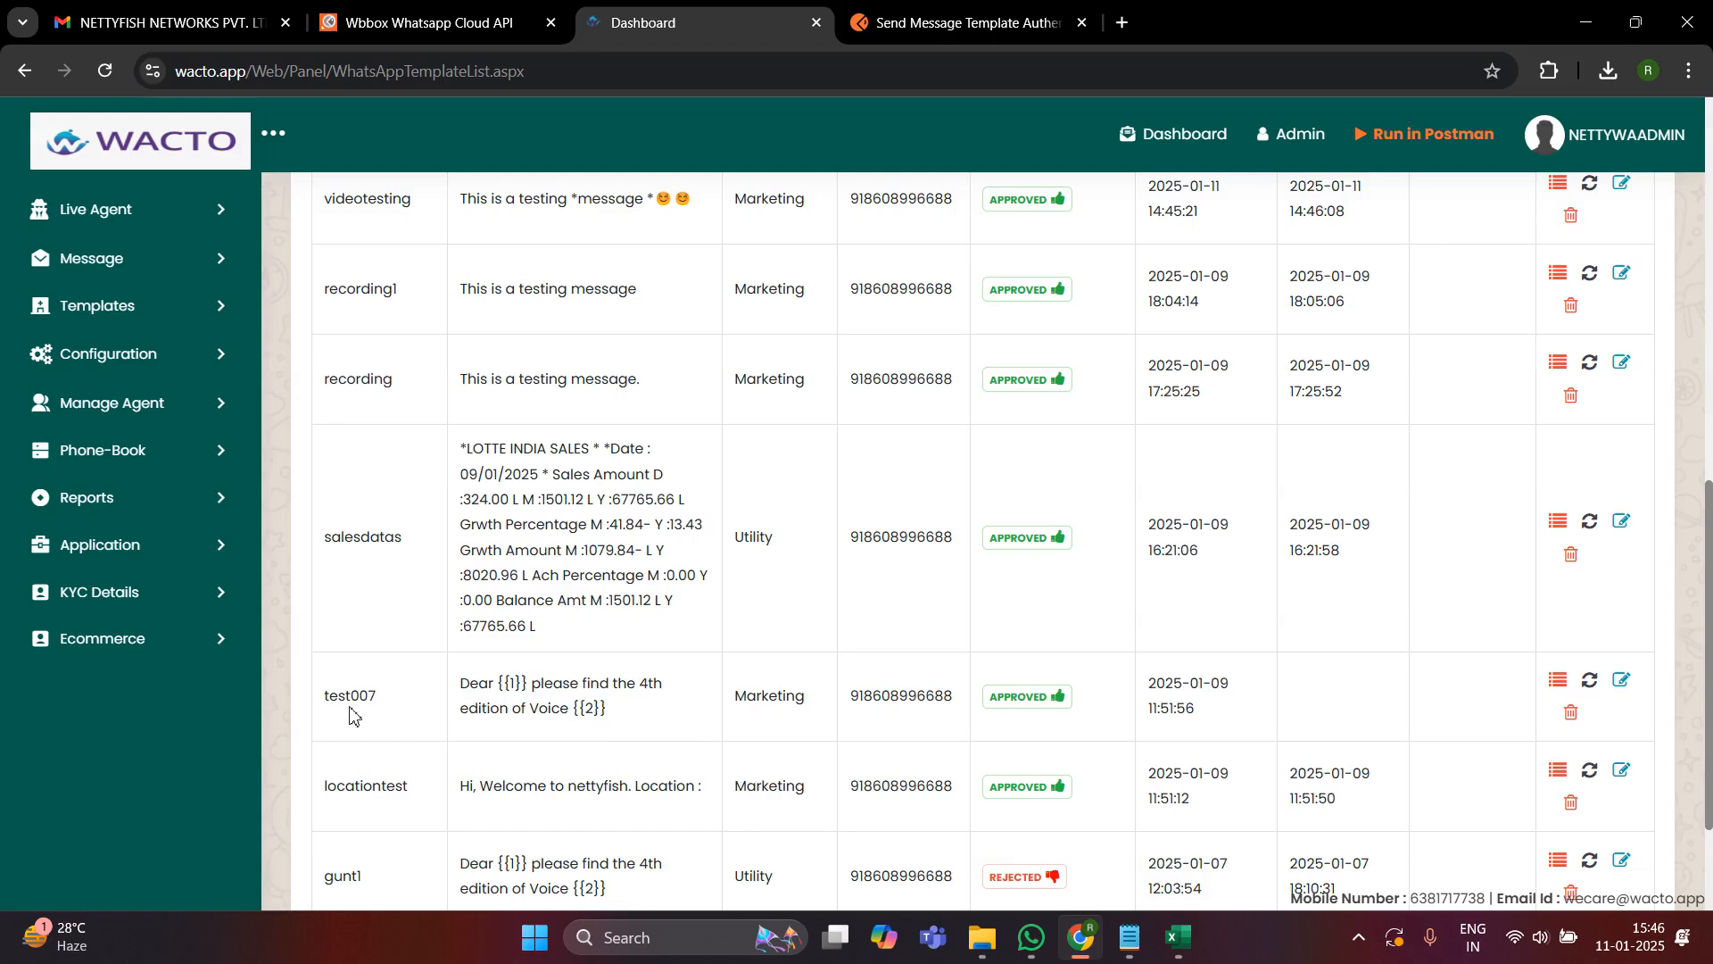
pyautogui.scroll(10, 1581, 680)
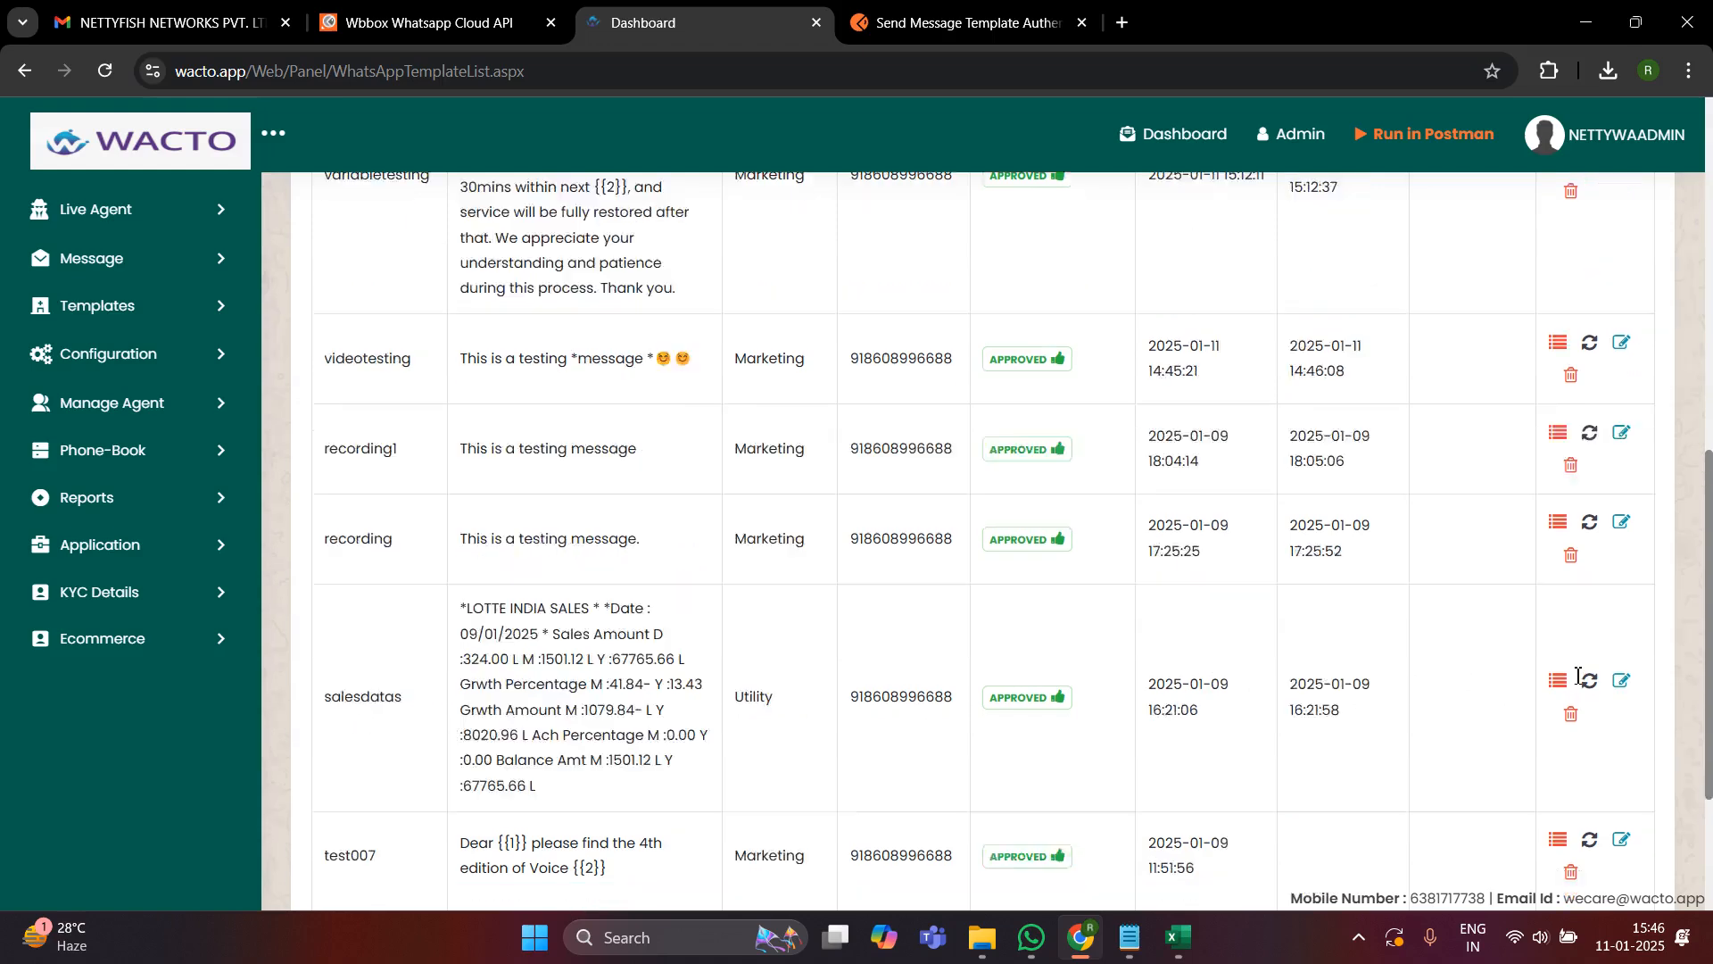
pyautogui.scroll(-2, 1571, 582)
pyautogui.scroll(-5, 1570, 582)
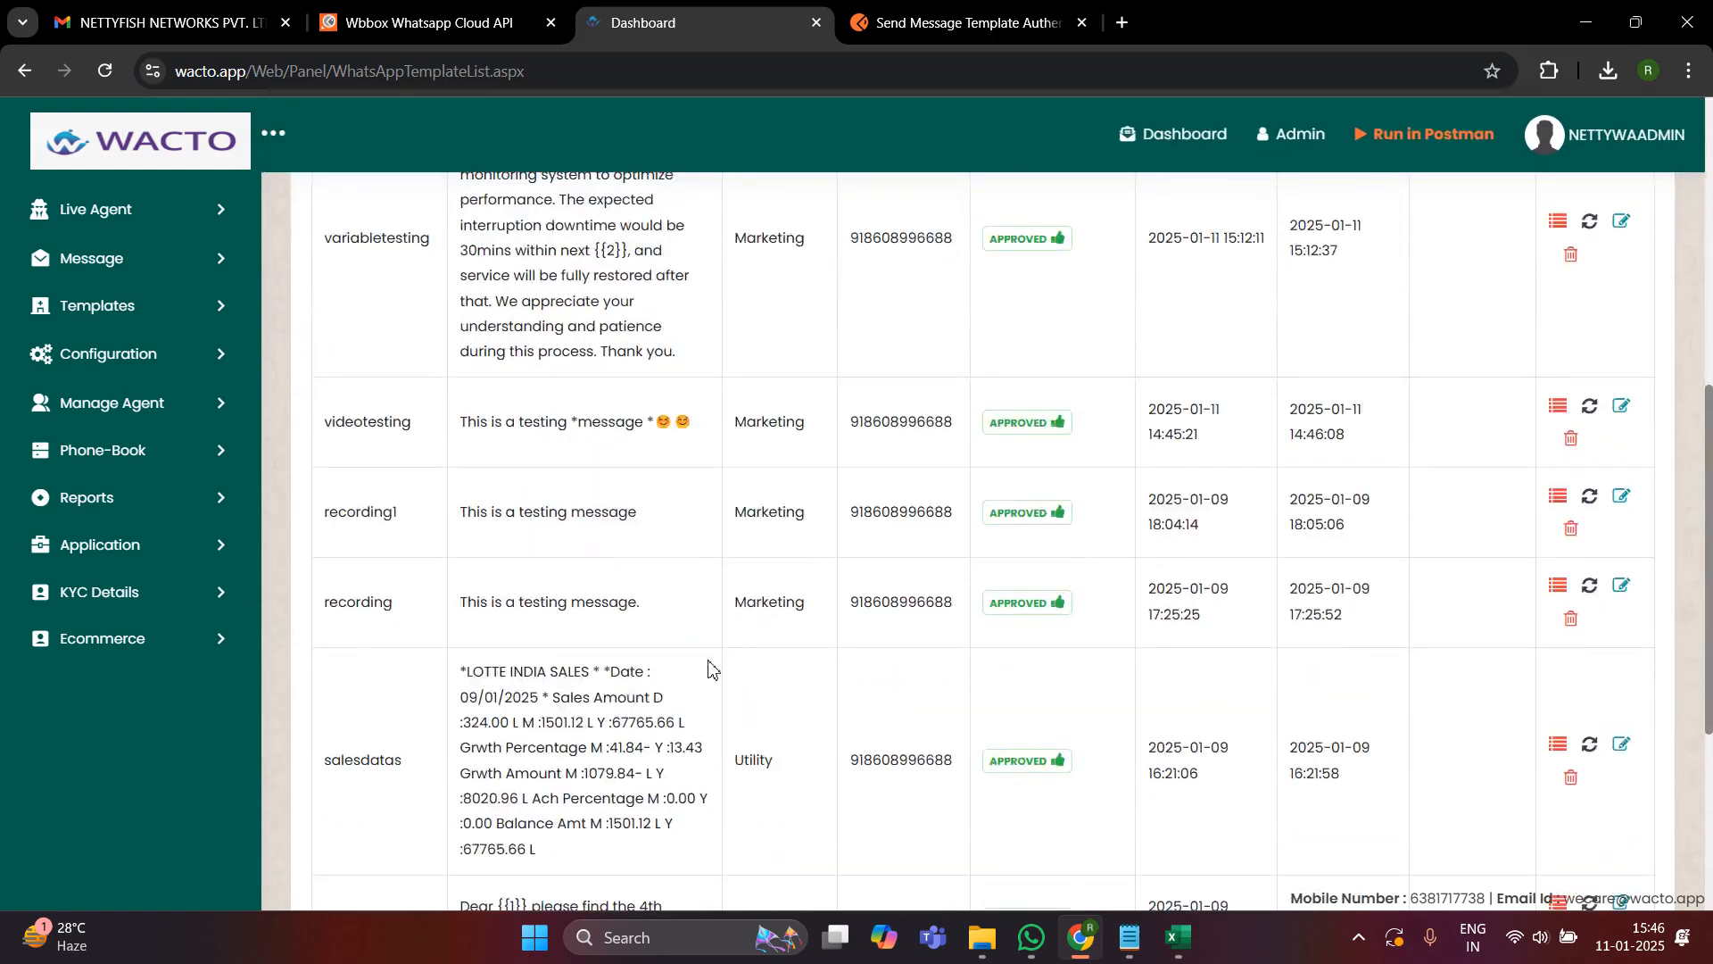
pyautogui.scroll(-3, 708, 669)
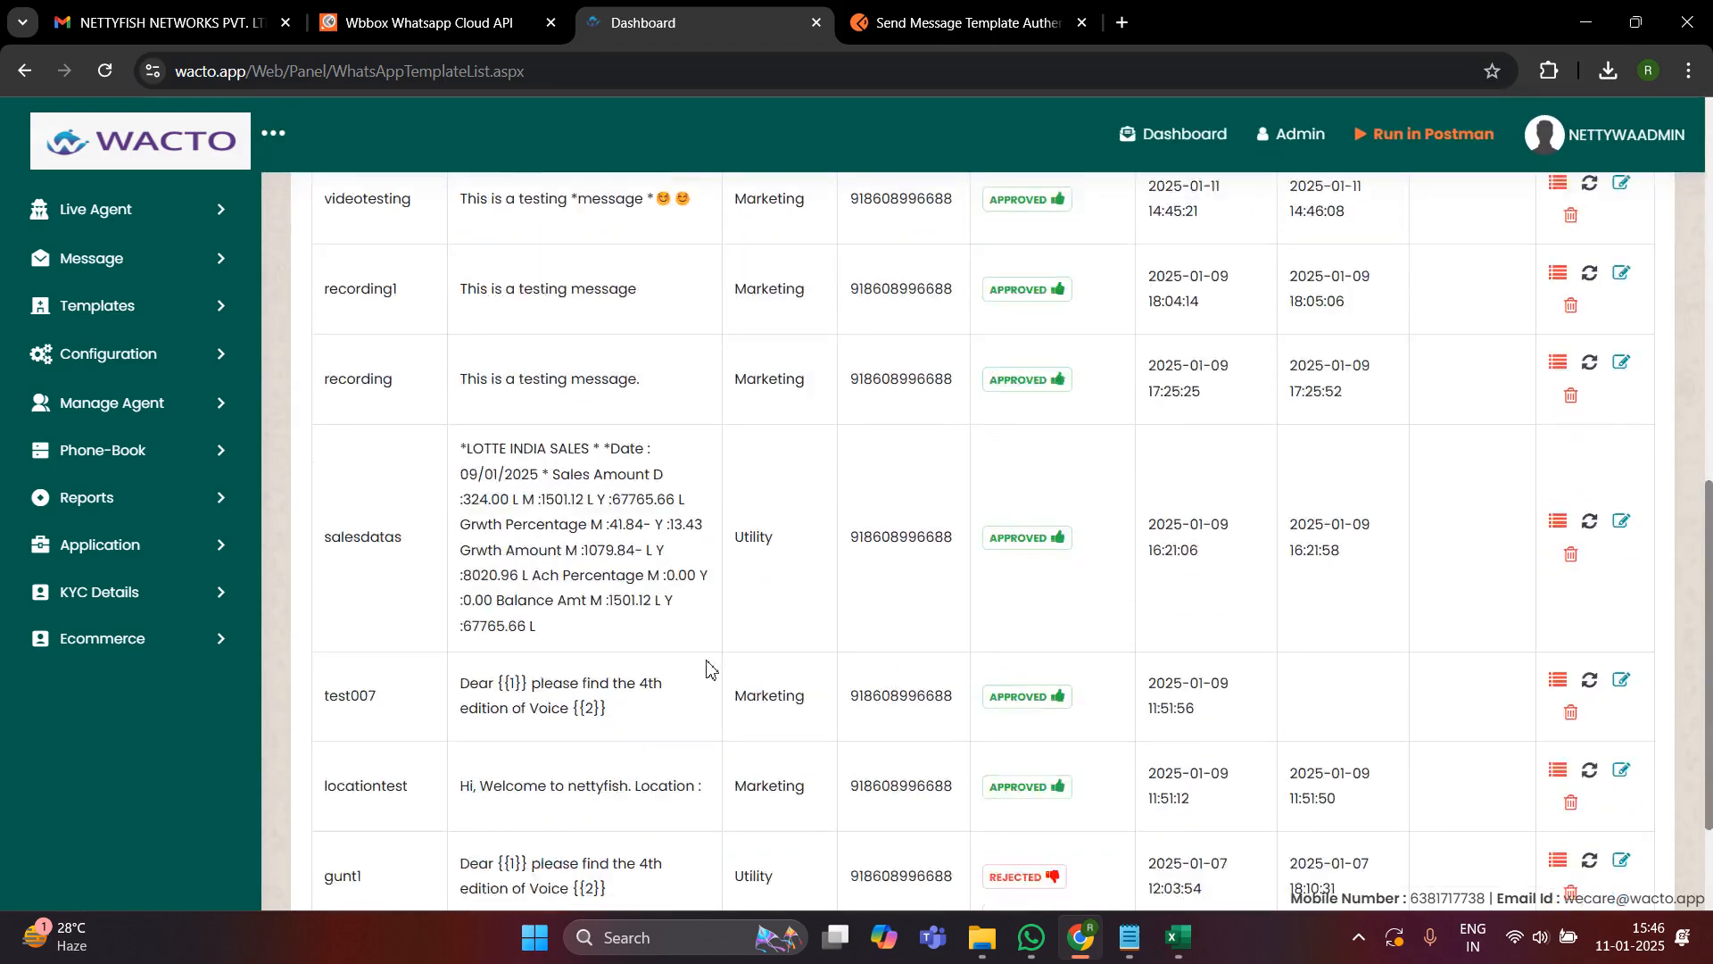
# - Open the WhatsApp Template Payload of the test007 template and copy it in full
pyautogui.click(1558, 681)
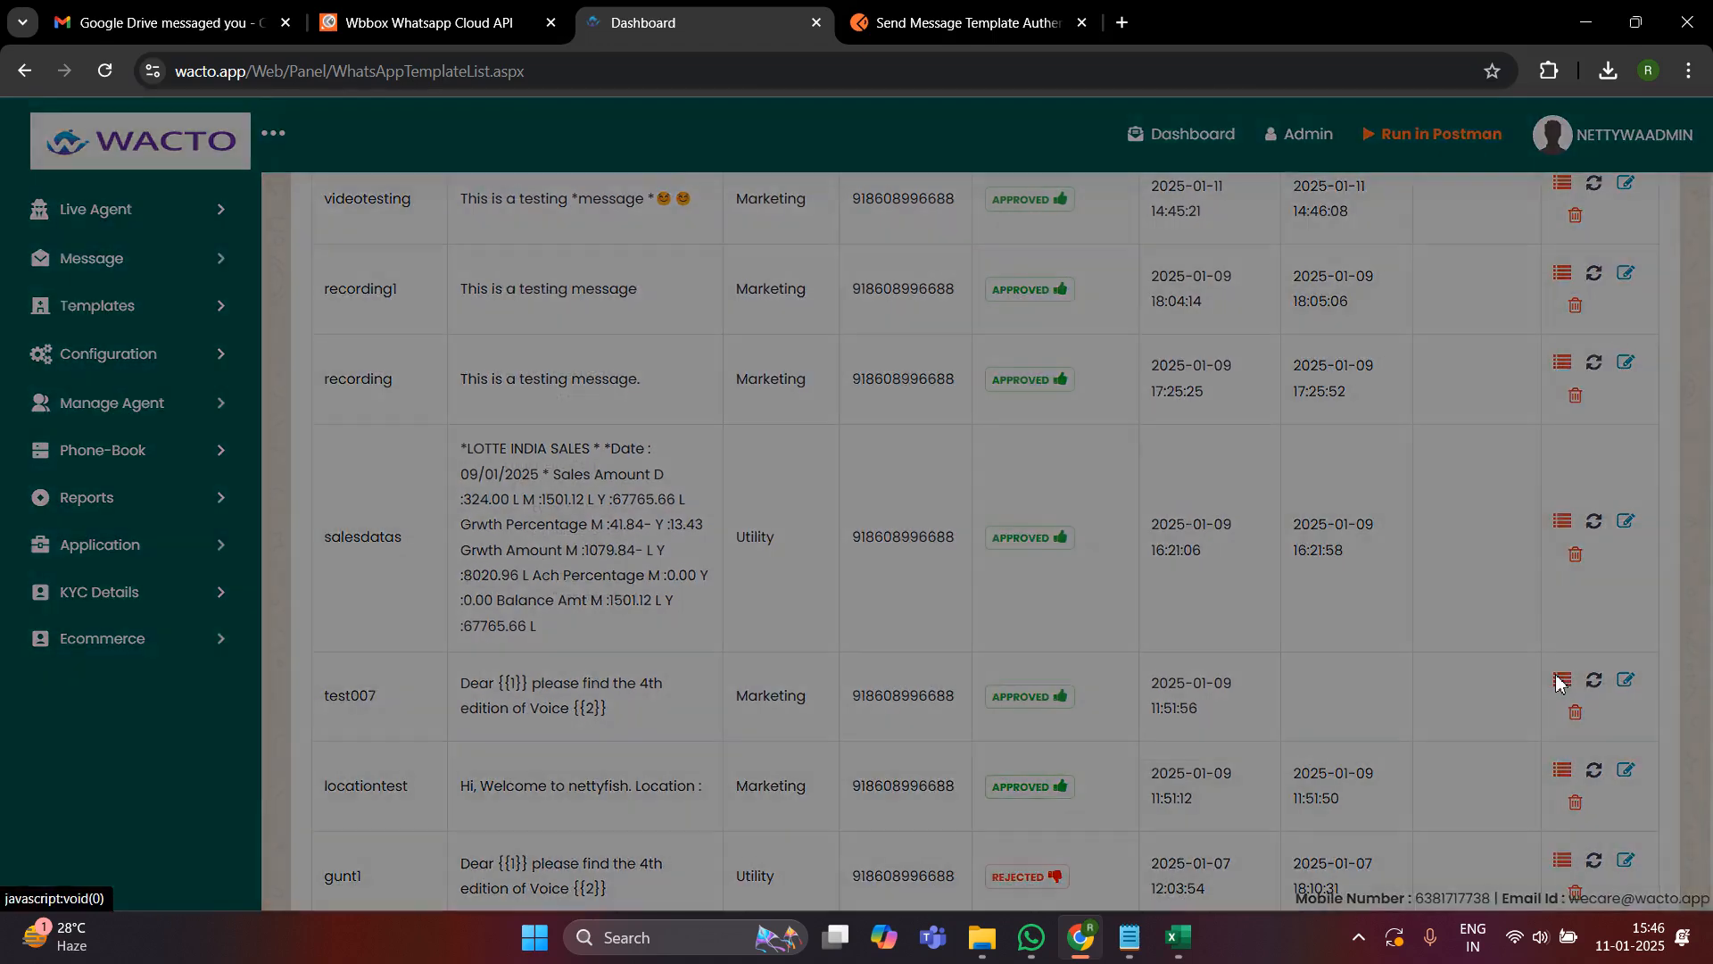
pyautogui.scroll(-4, 719, 532)
pyautogui.scroll(4, 719, 532)
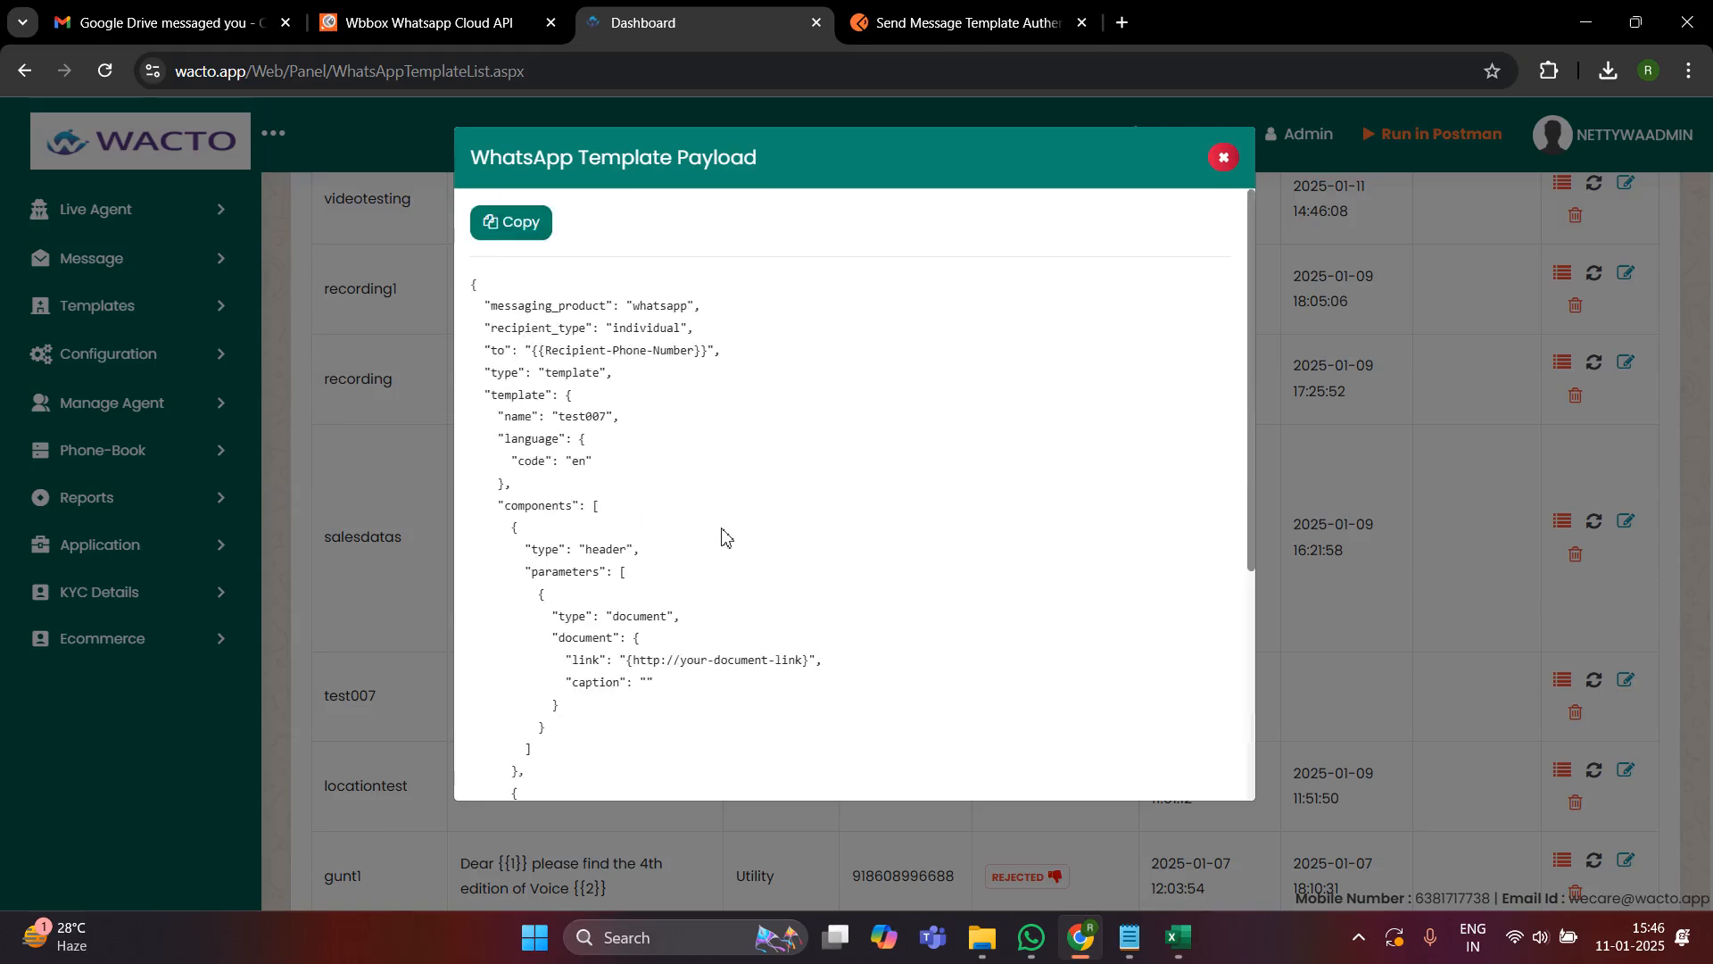
pyautogui.scroll(-4, 665, 536)
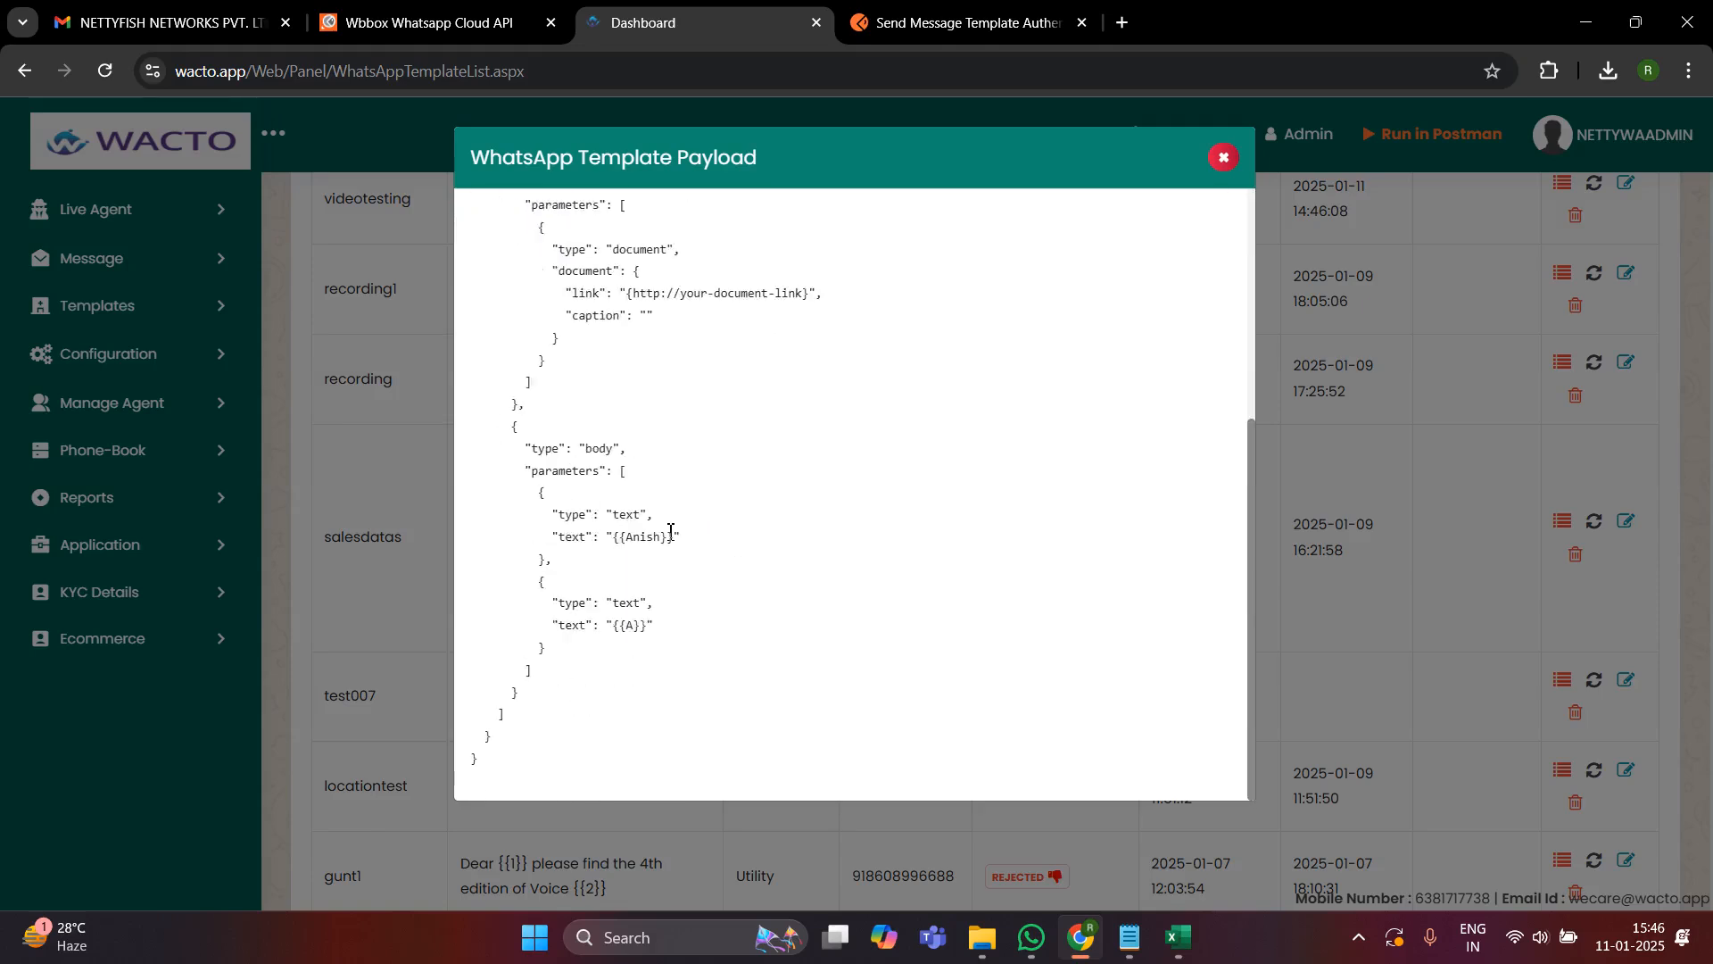
pyautogui.scroll(4, 671, 531)
pyautogui.click(521, 222)
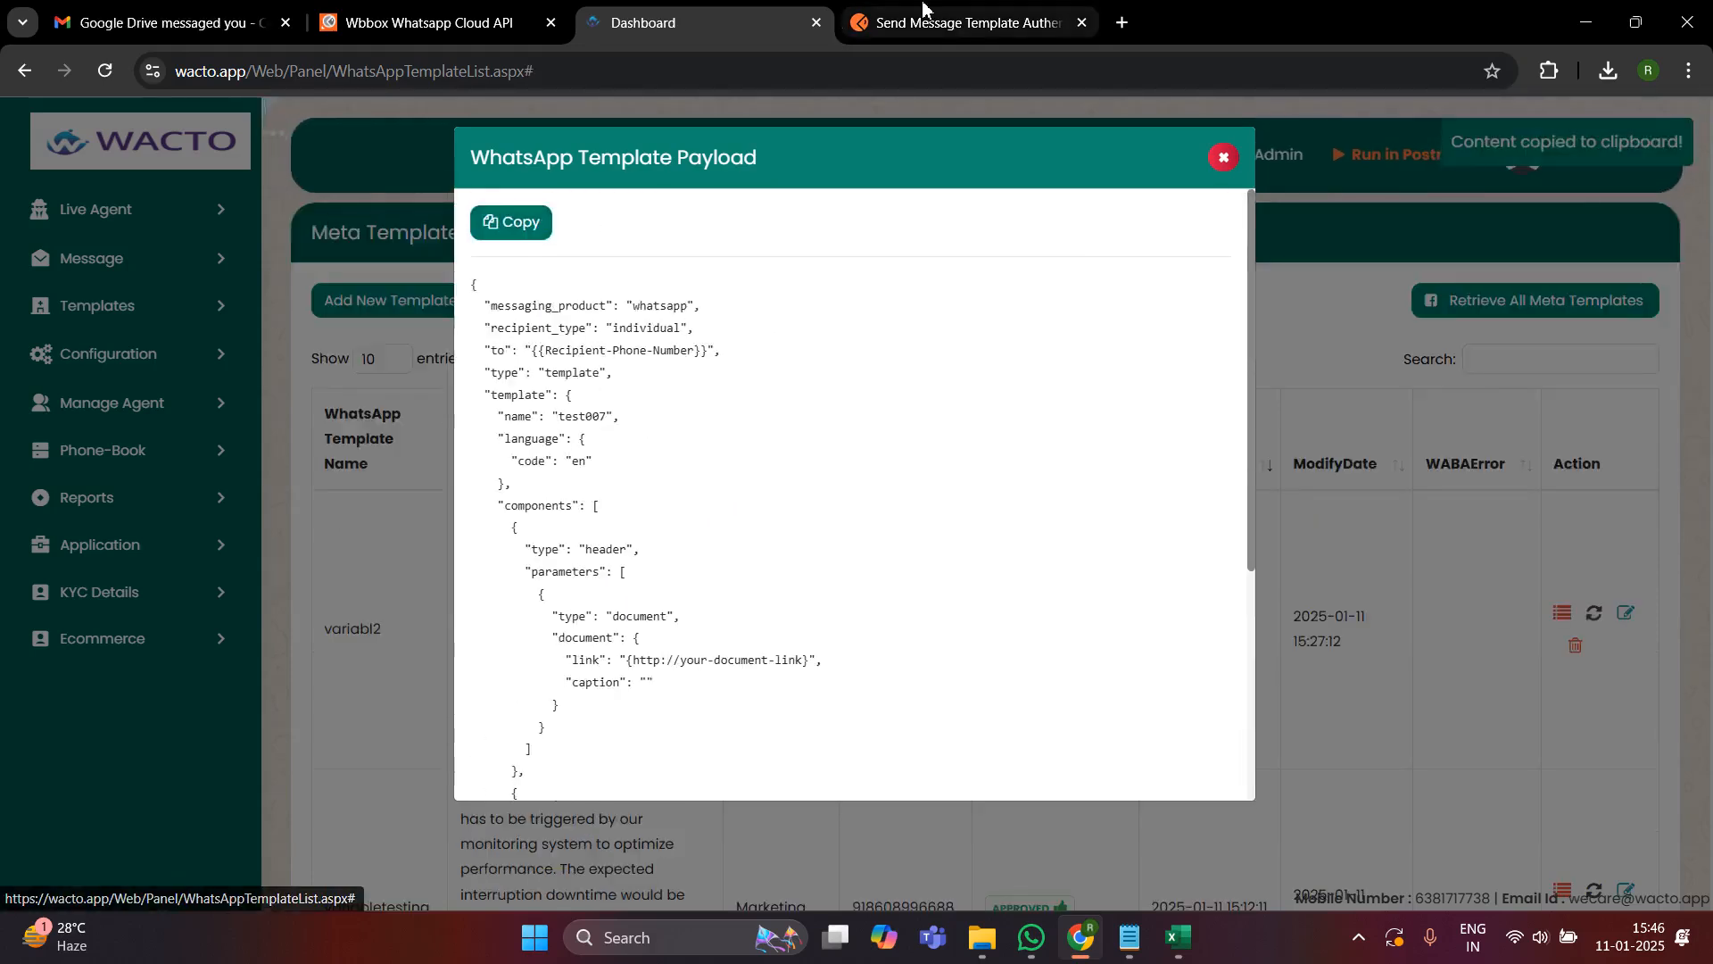
# - Return to Postman and replace the entire request body with the copied test007 template payload
pyautogui.click(979, 24)
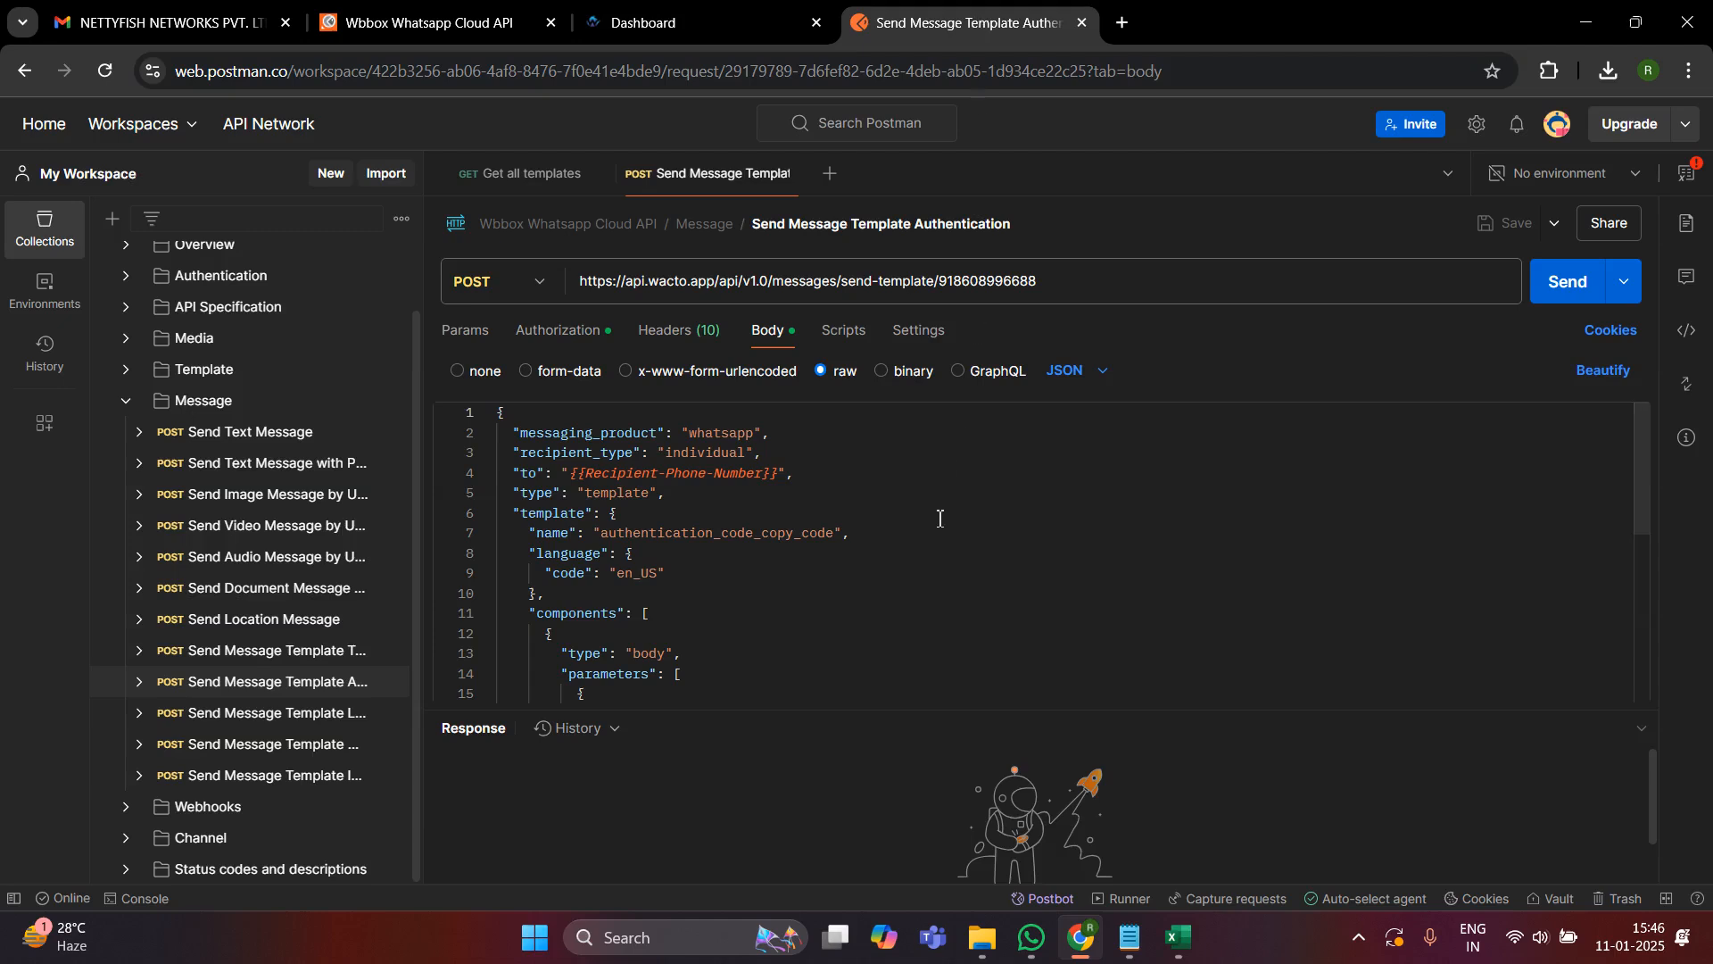
pyautogui.scroll(-5, 914, 606)
pyautogui.scroll(4, 915, 607)
pyautogui.click(916, 605)
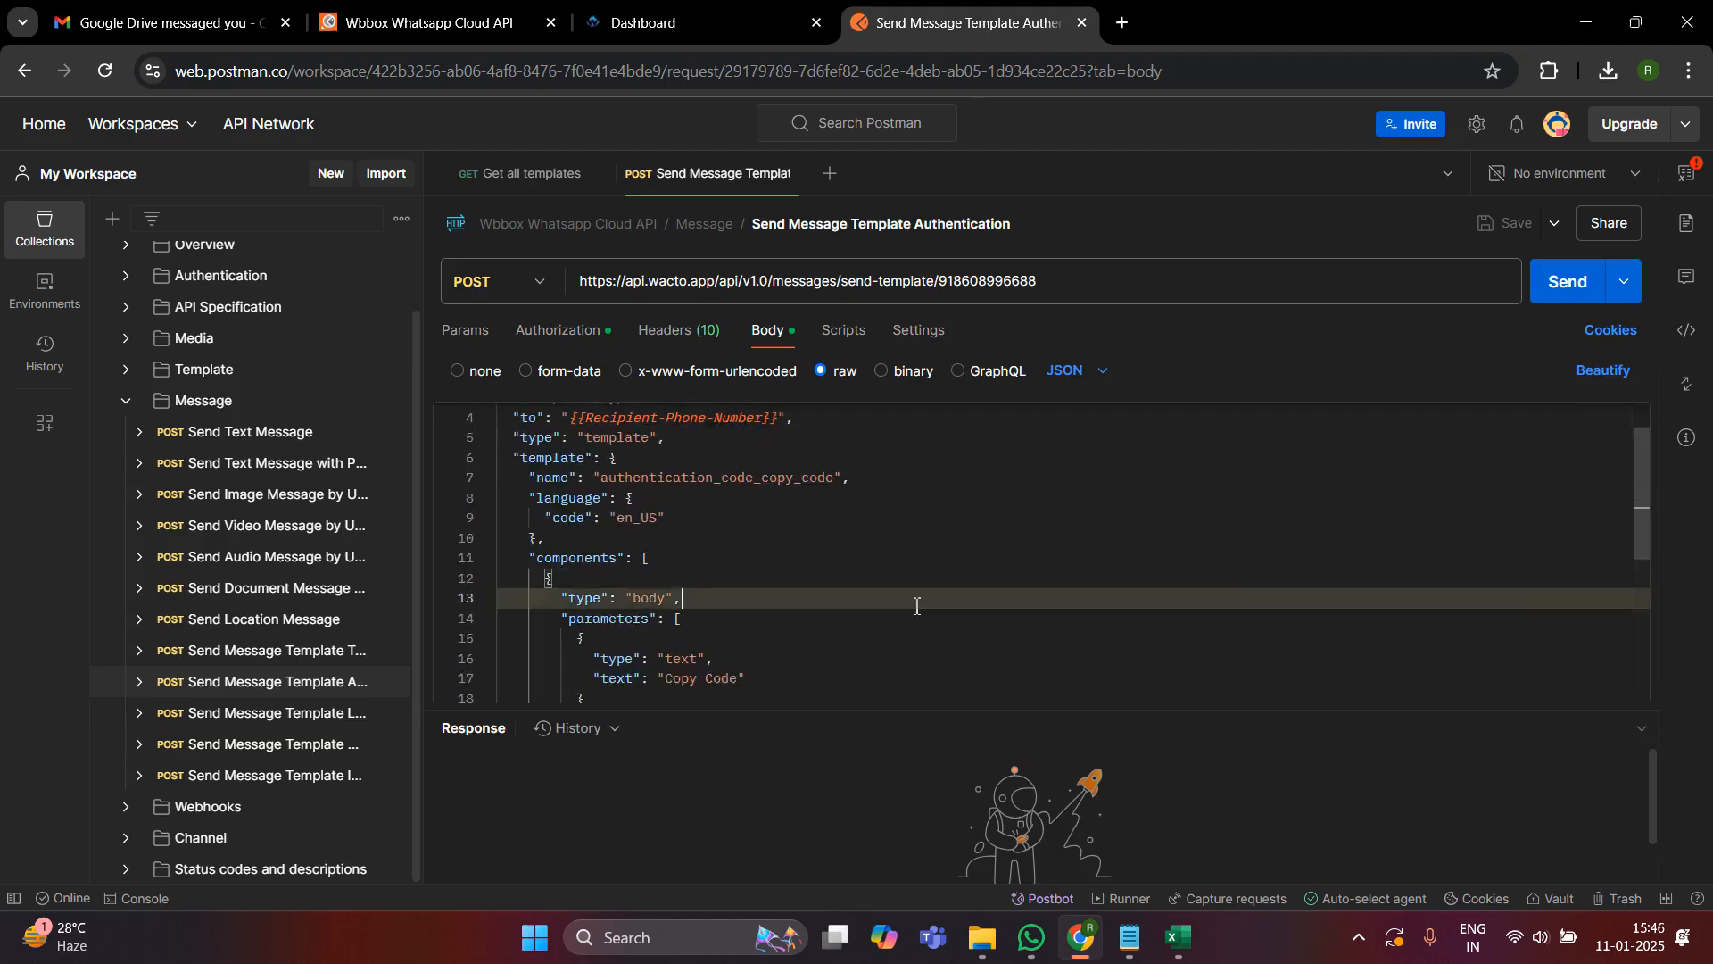
pyautogui.hotkey('ctrl', 'a')
pyautogui.press('BackSpace')
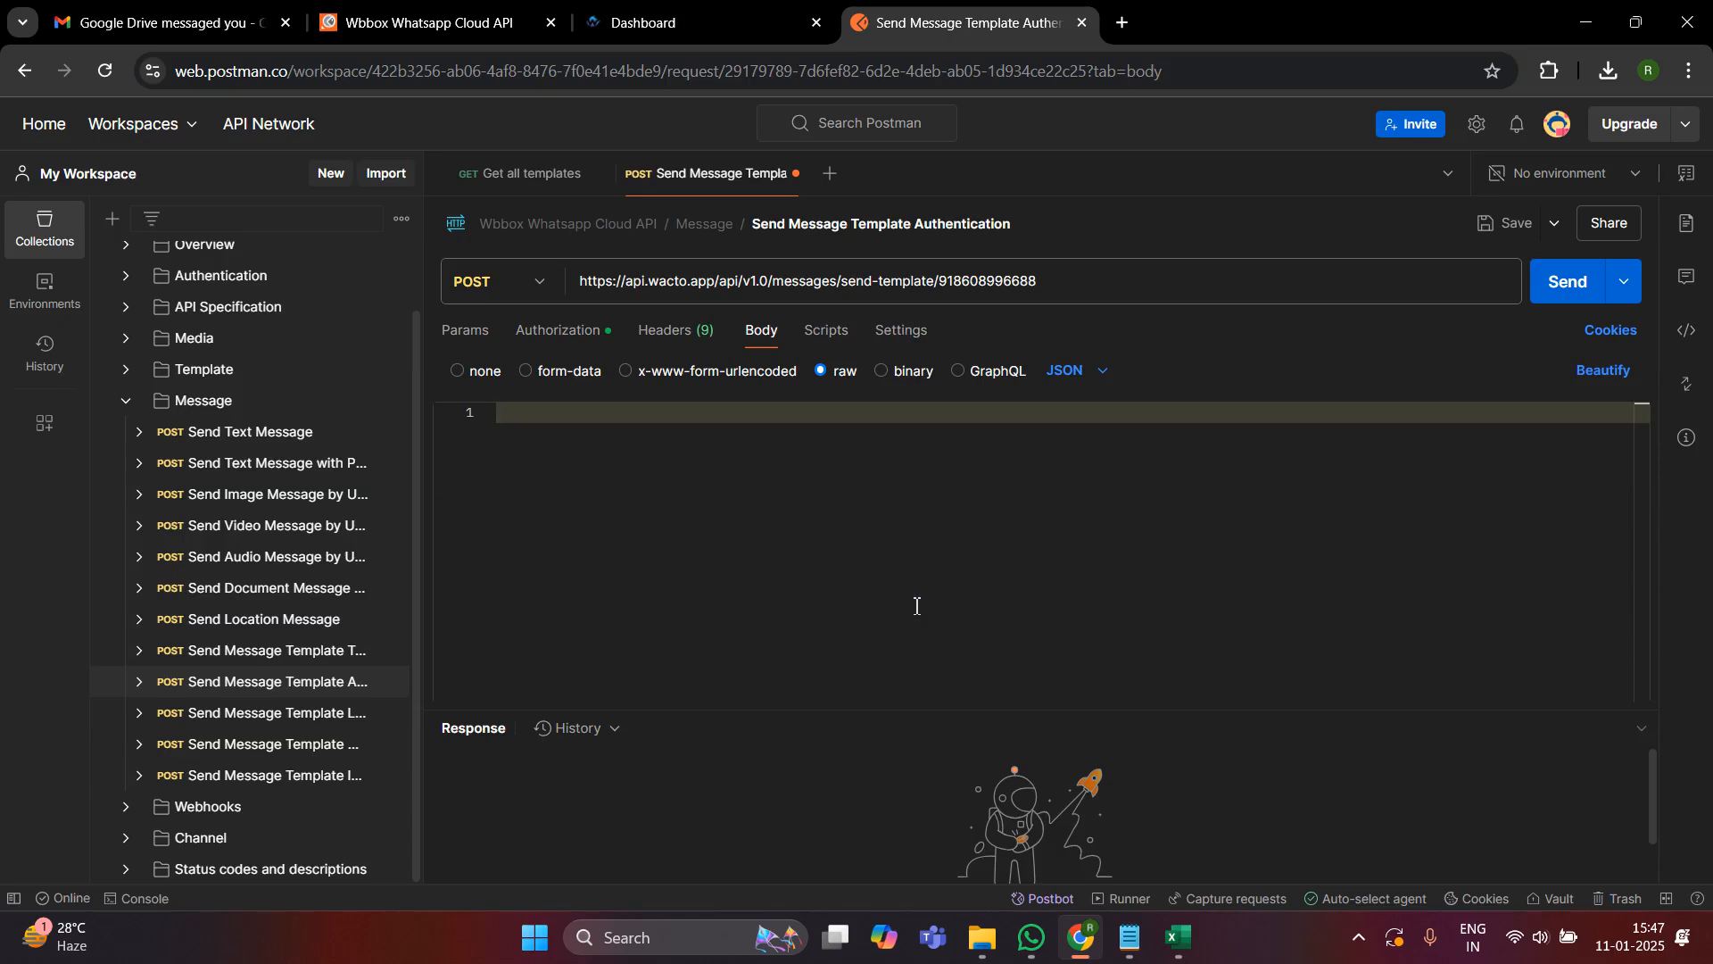
pyautogui.hotkey('ctrl', 'v')
pyautogui.scroll(2, 916, 606)
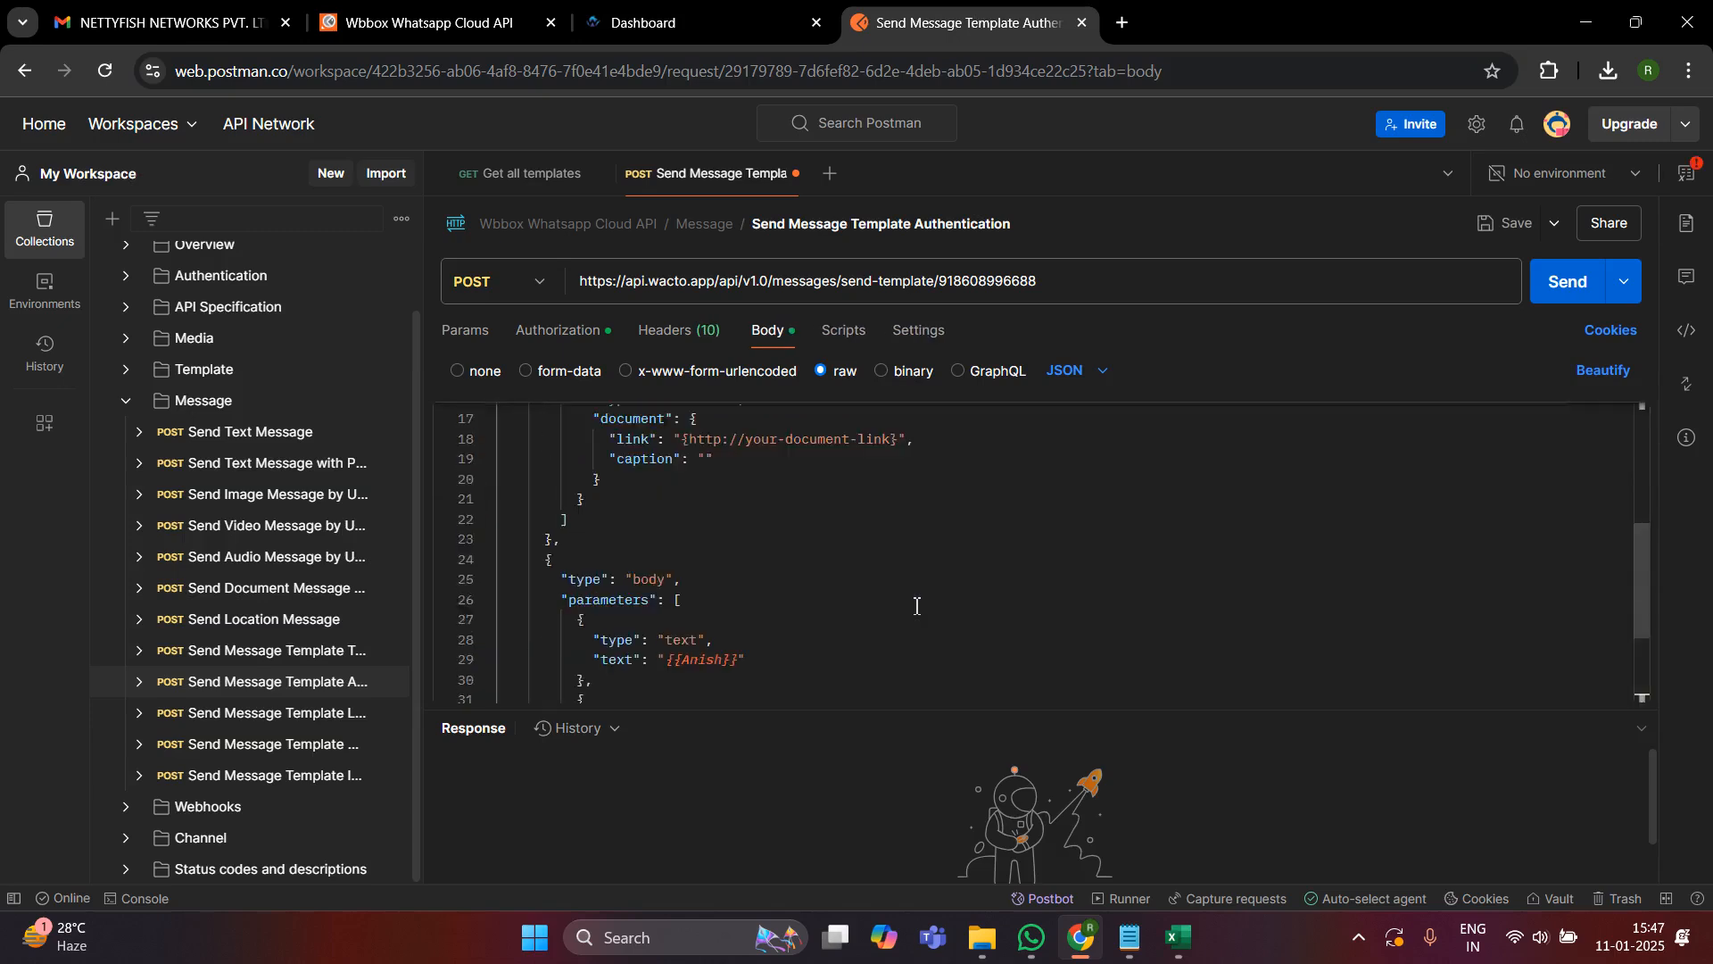
pyautogui.scroll(3, 916, 605)
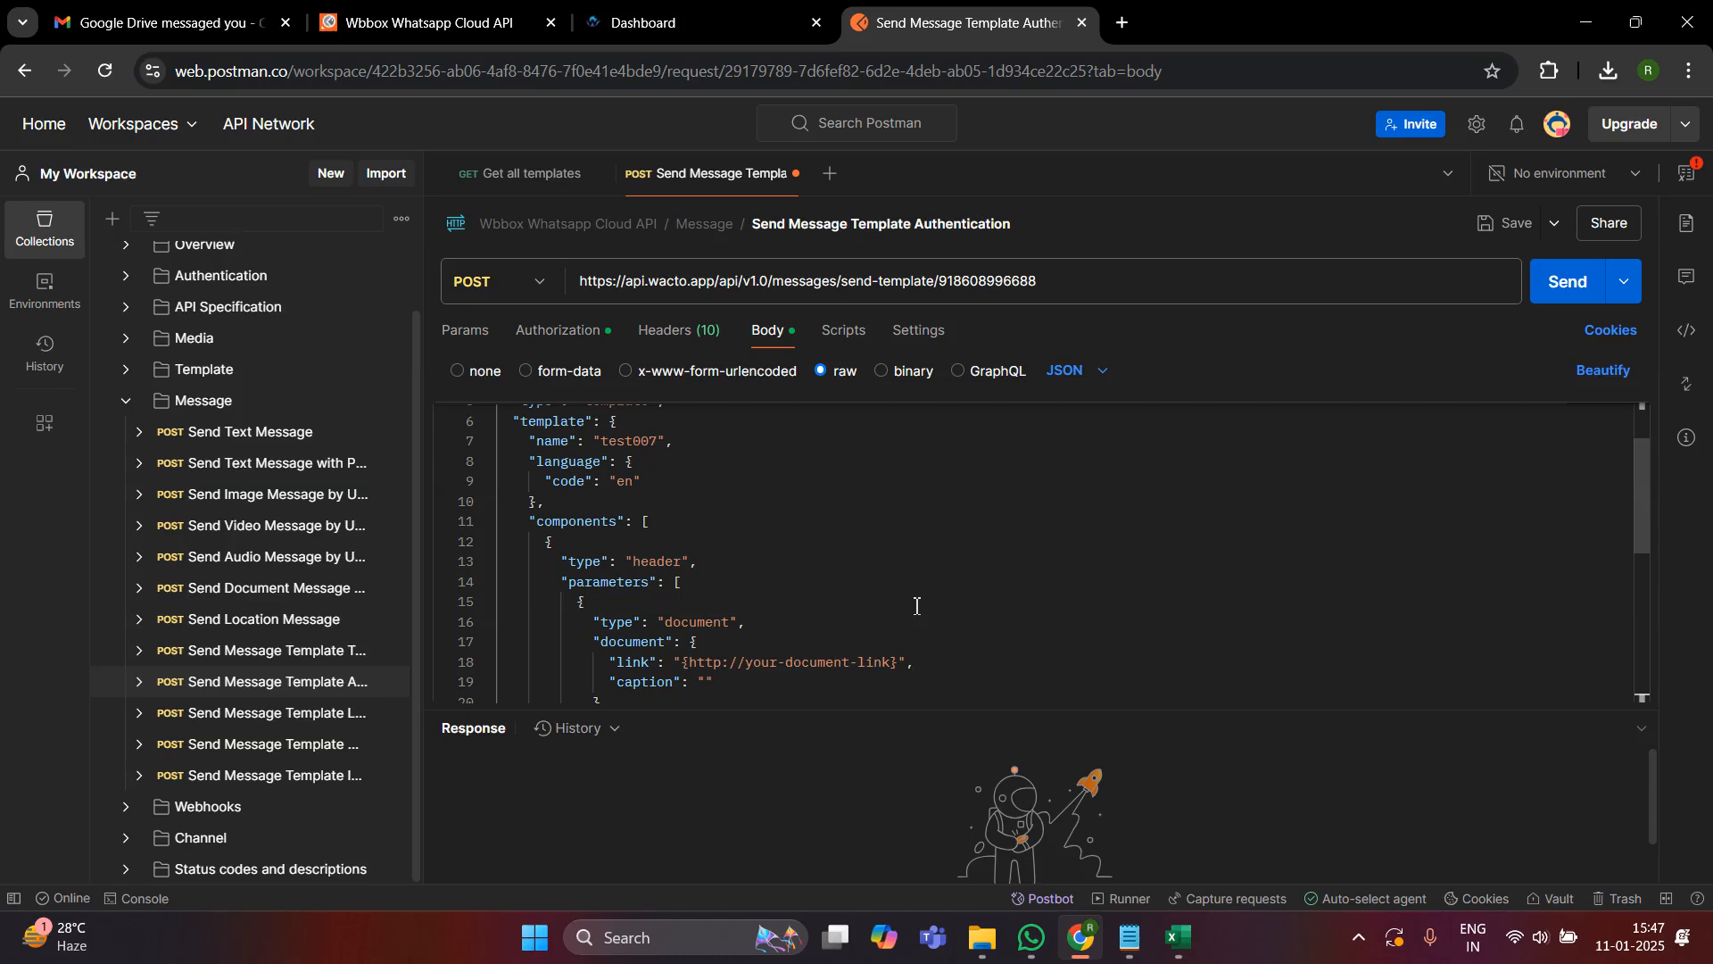
pyautogui.scroll(2, 801, 553)
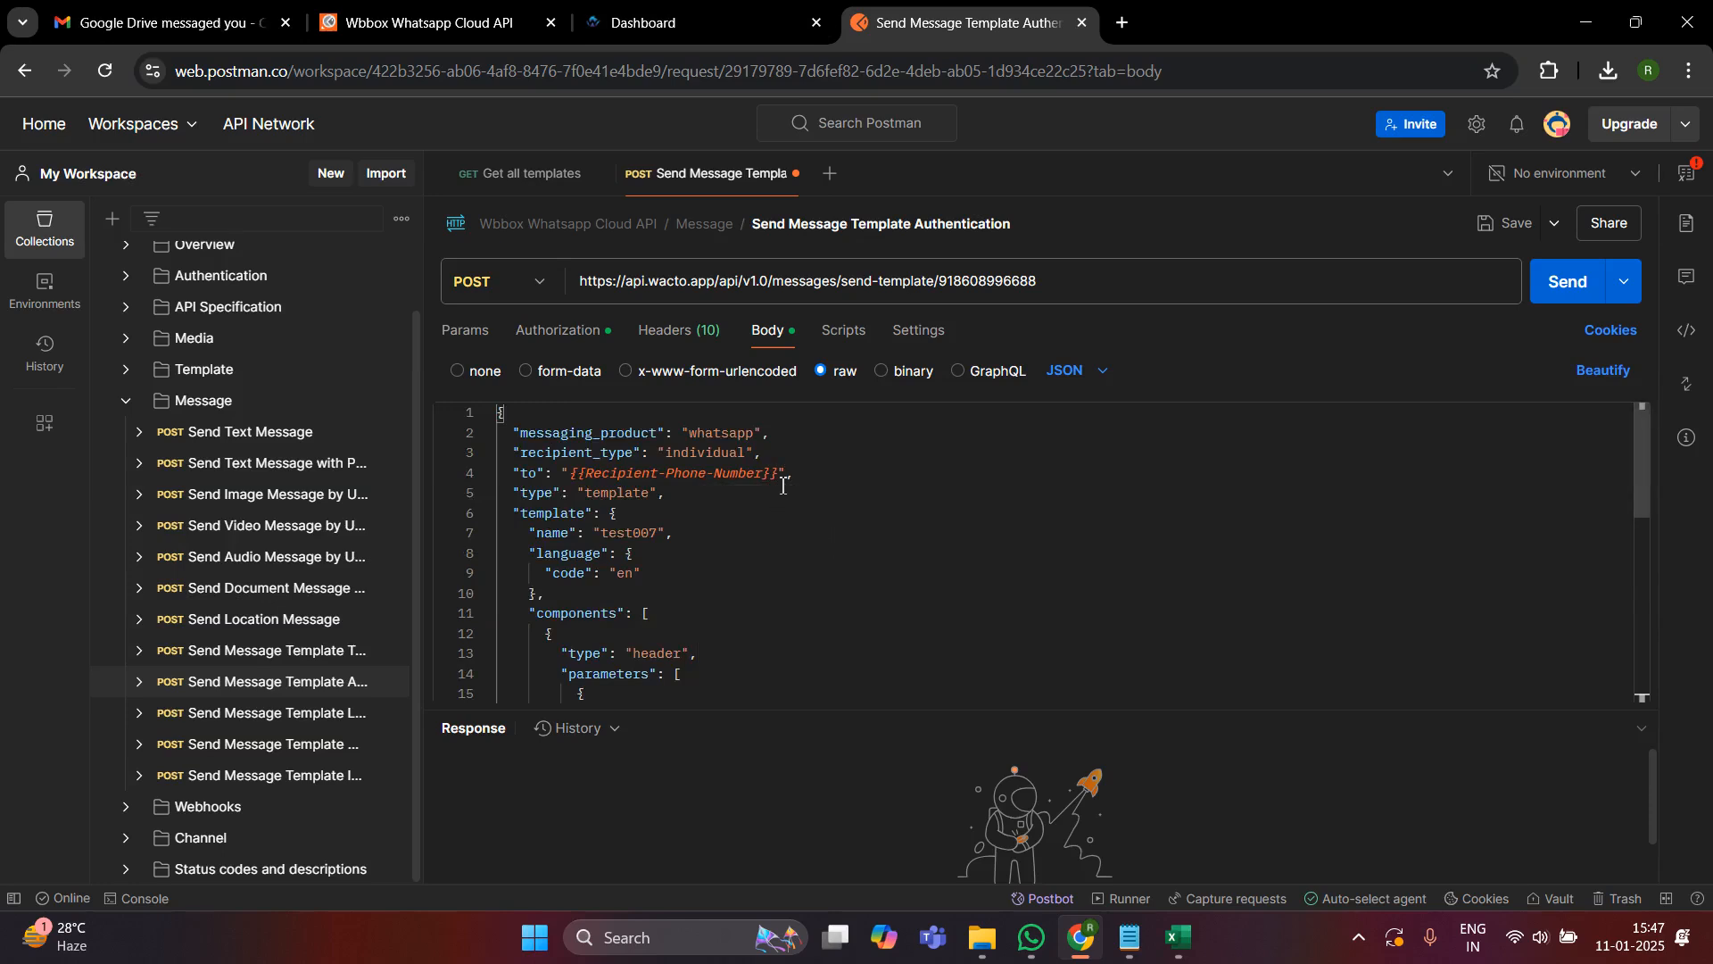
# - Examine the payload's recipient placeholder, header document link and the two body text parameters
pyautogui.click(782, 482)
pyautogui.scroll(-2, 782, 485)
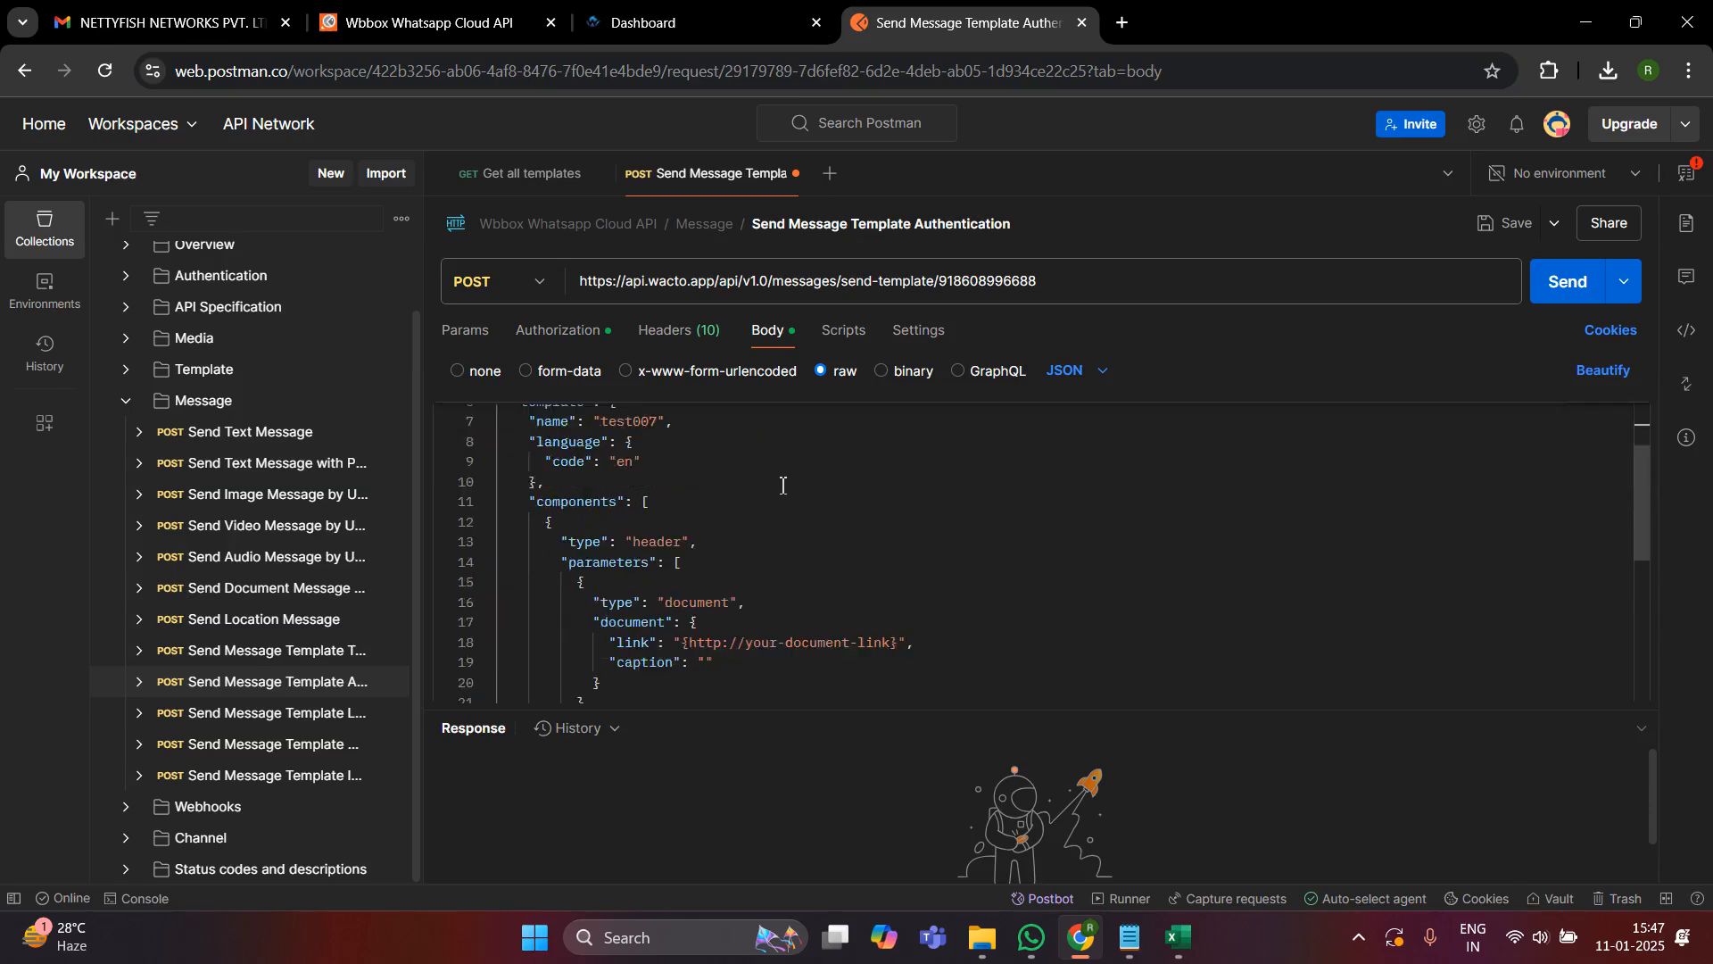
pyautogui.scroll(-2, 794, 580)
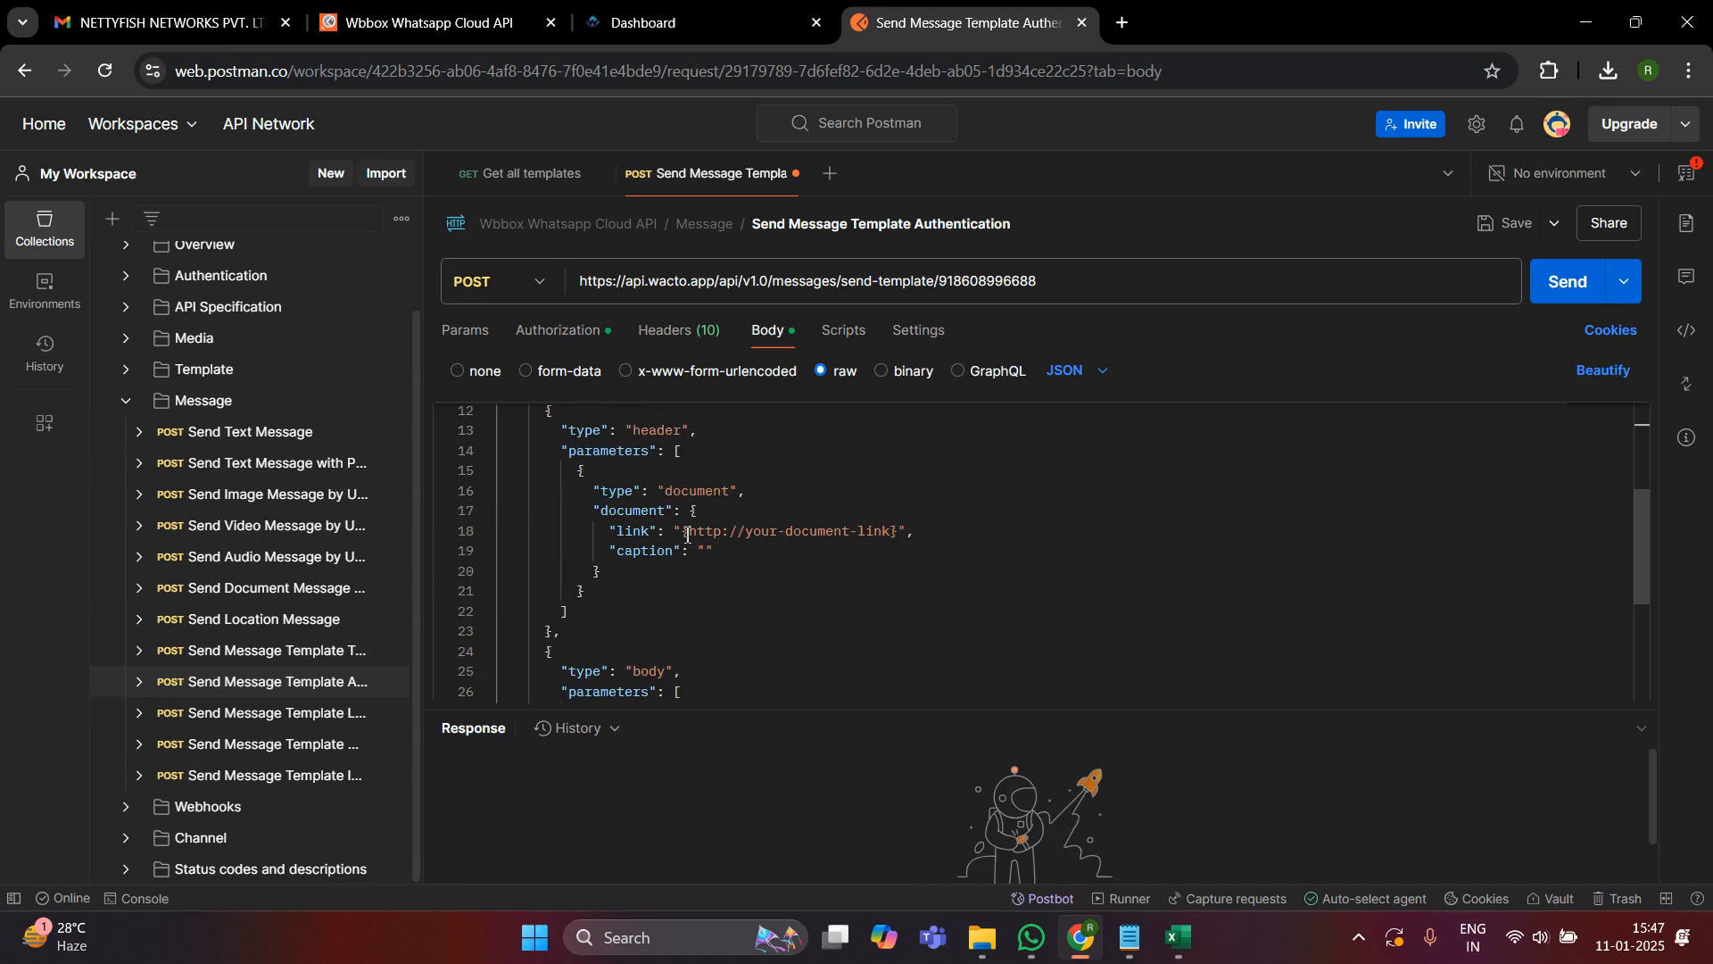
pyautogui.moveTo(683, 534); pyautogui.dragTo(897, 533)
pyautogui.click(846, 516)
pyautogui.scroll(-2, 830, 571)
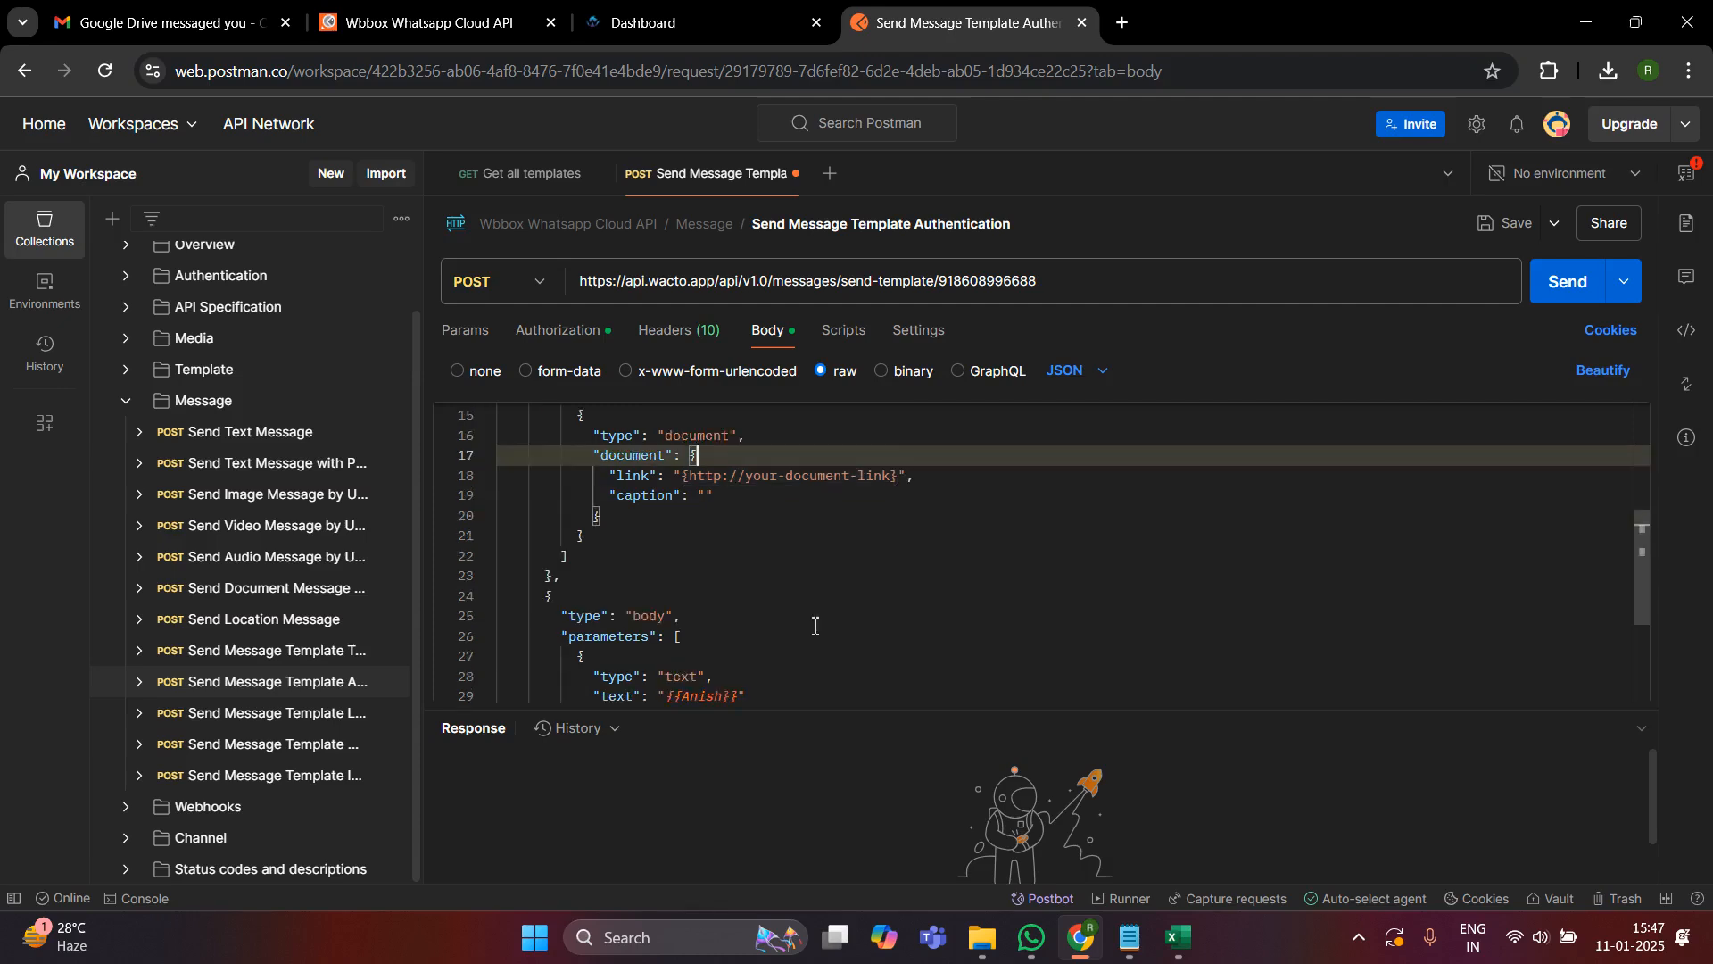
pyautogui.scroll(-1, 680, 635)
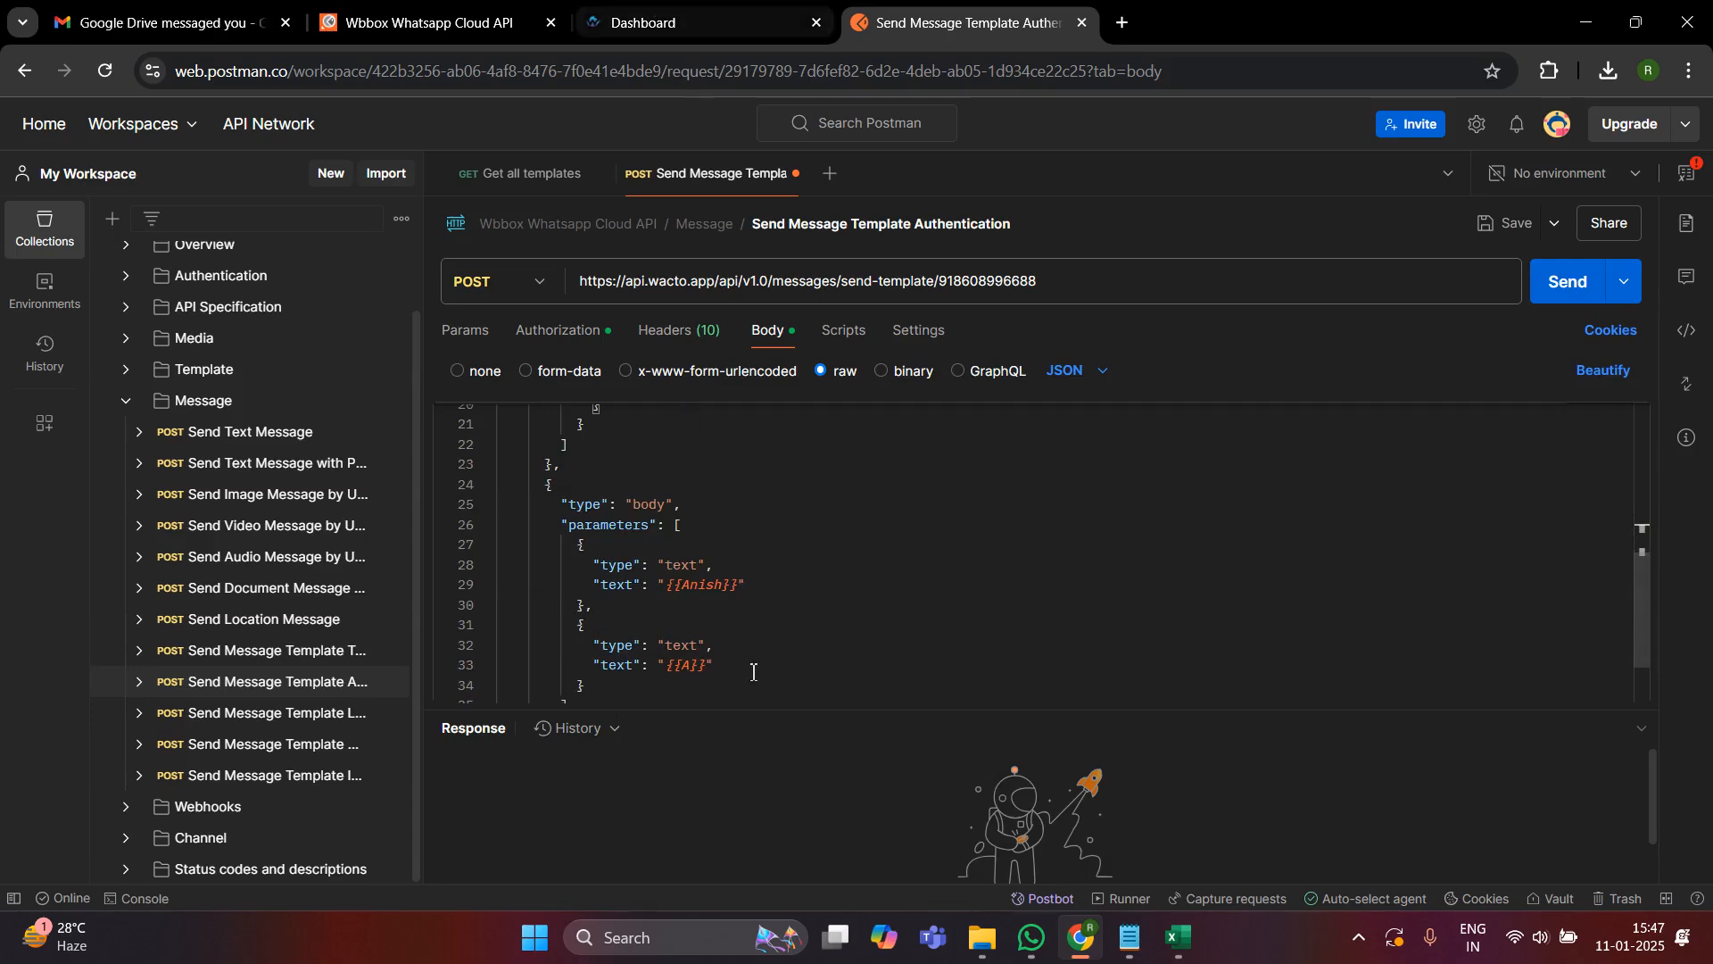
pyautogui.scroll(8, 766, 646)
# - Close the WhatsApp Template Payload dialog in WACTO and return to the Postman request
pyautogui.click(754, 12)
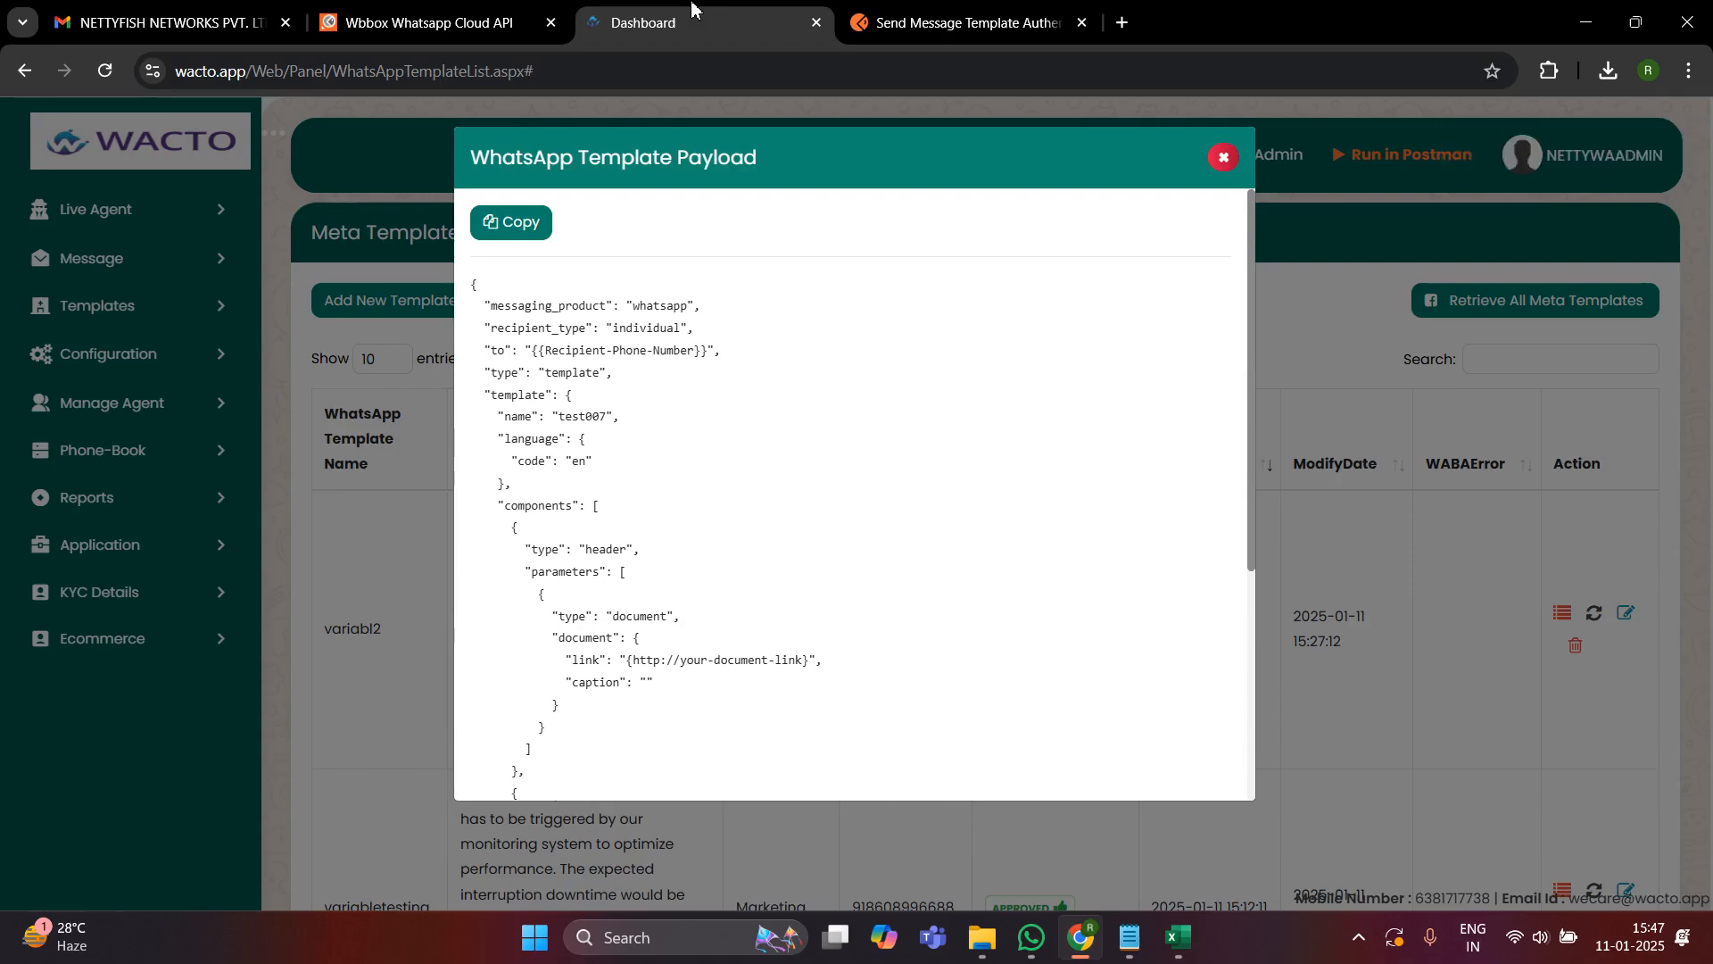
pyautogui.click(1223, 158)
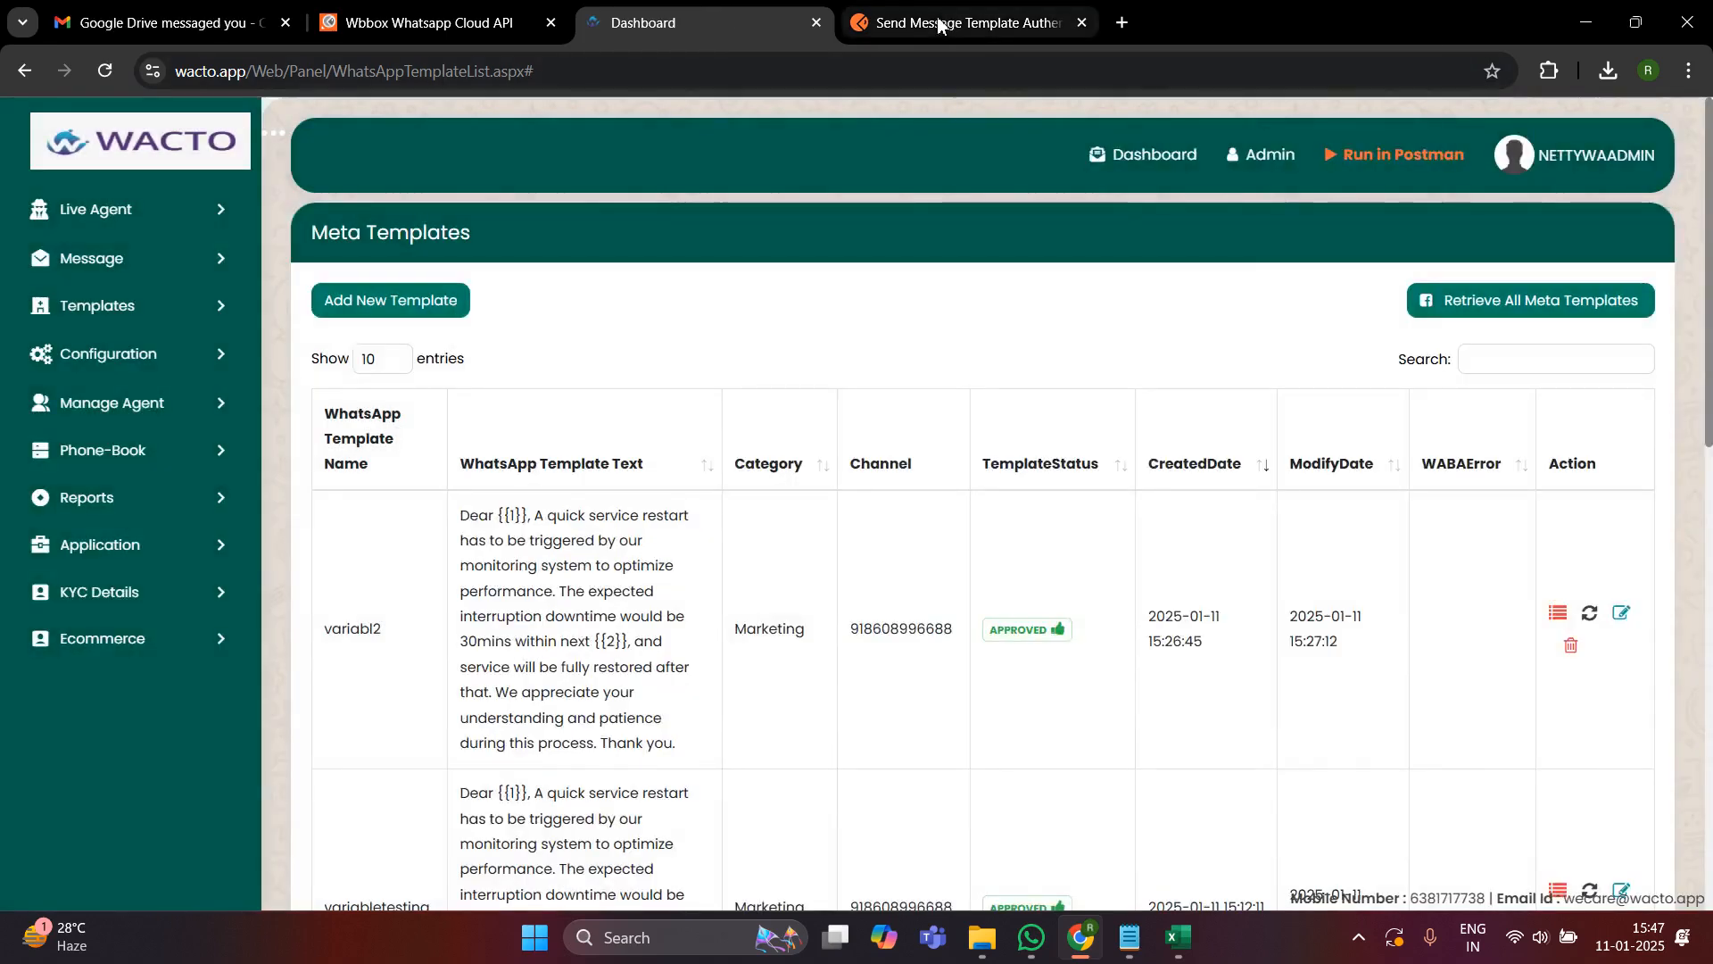
pyautogui.click(991, 22)
# - Replace the Recipient-Phone-Number placeholder in the body's "to" value with the first recipient's phone number, including the country code
pyautogui.click(779, 472)
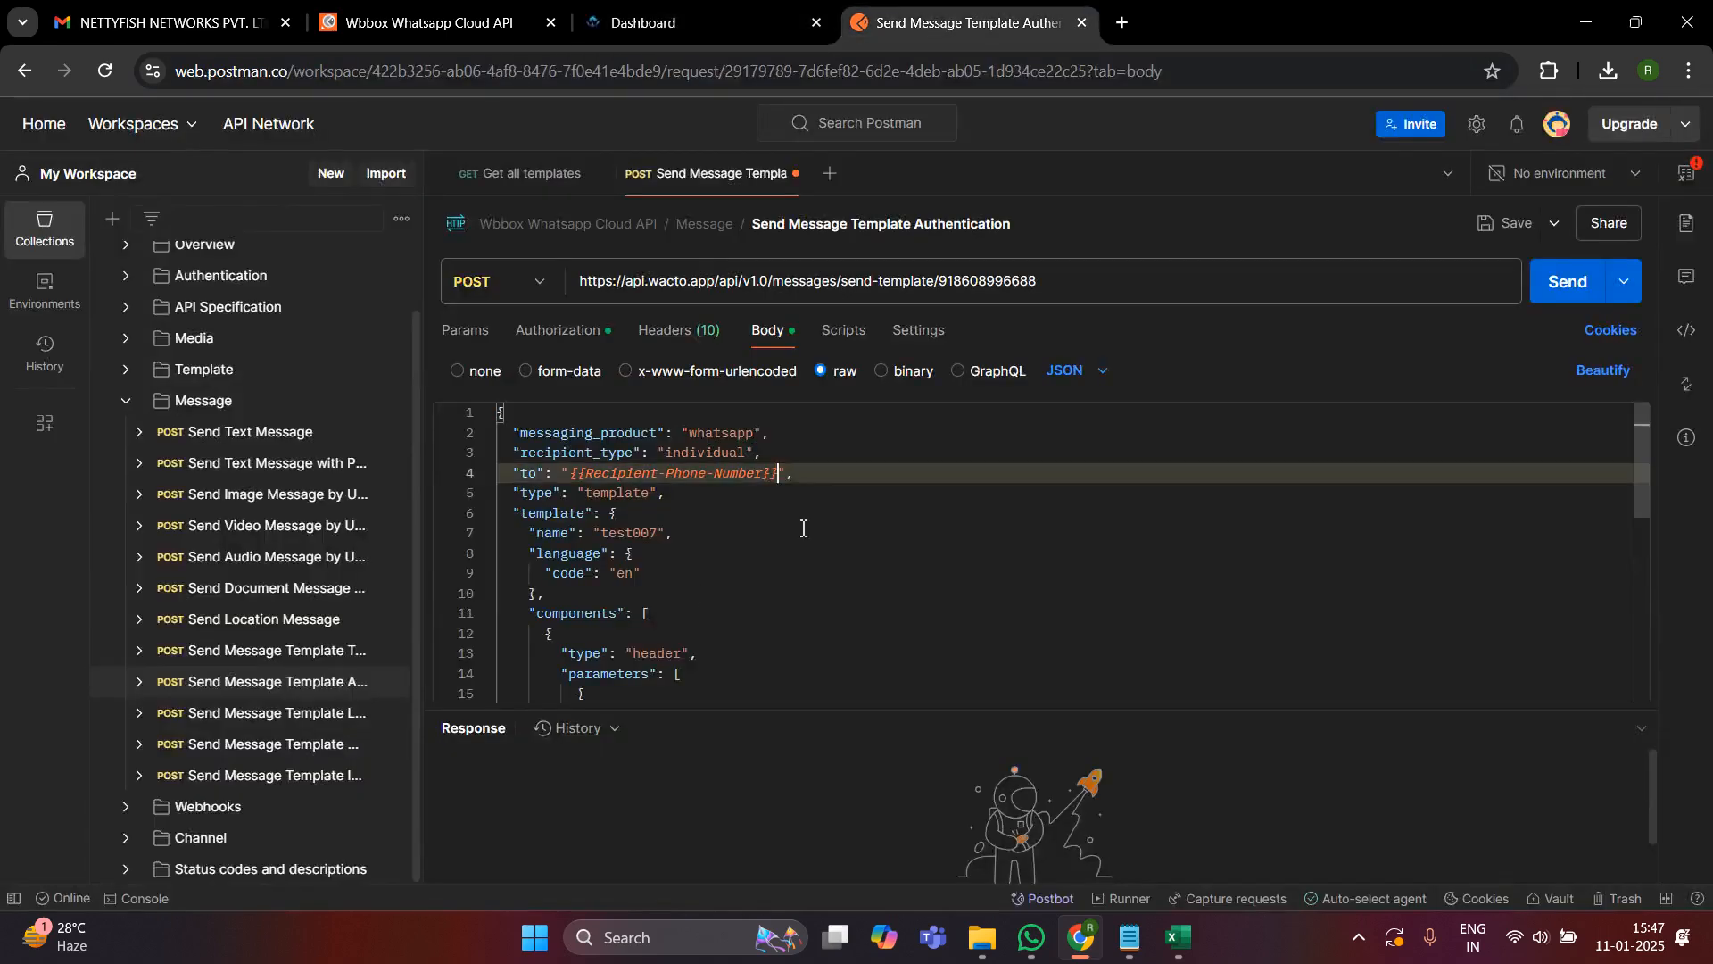
pyautogui.hotkey('shift', 'Left')
pyautogui.hotkey('shift', 'Left')
pyautogui.hotkey('shift', 'Left')
pyautogui.hotkey('shift', 'Left')
pyautogui.hotkey('shift', 'Left')
pyautogui.hotkey('shift', 'Left')
pyautogui.hotkey('shift', 'Left')
pyautogui.hotkey('shift', 'Left')
pyautogui.hotkey('shift', 'Left')
pyautogui.hotkey('shift', 'Left')
pyautogui.hotkey('shift', 'Left')
pyautogui.hotkey('shift', 'Left')
pyautogui.hotkey('shift', 'Left')
pyautogui.hotkey('shift', 'Left')
pyautogui.hotkey('shift', 'Left')
pyautogui.hotkey('shift', 'Left')
pyautogui.hotkey('shift', 'Left')
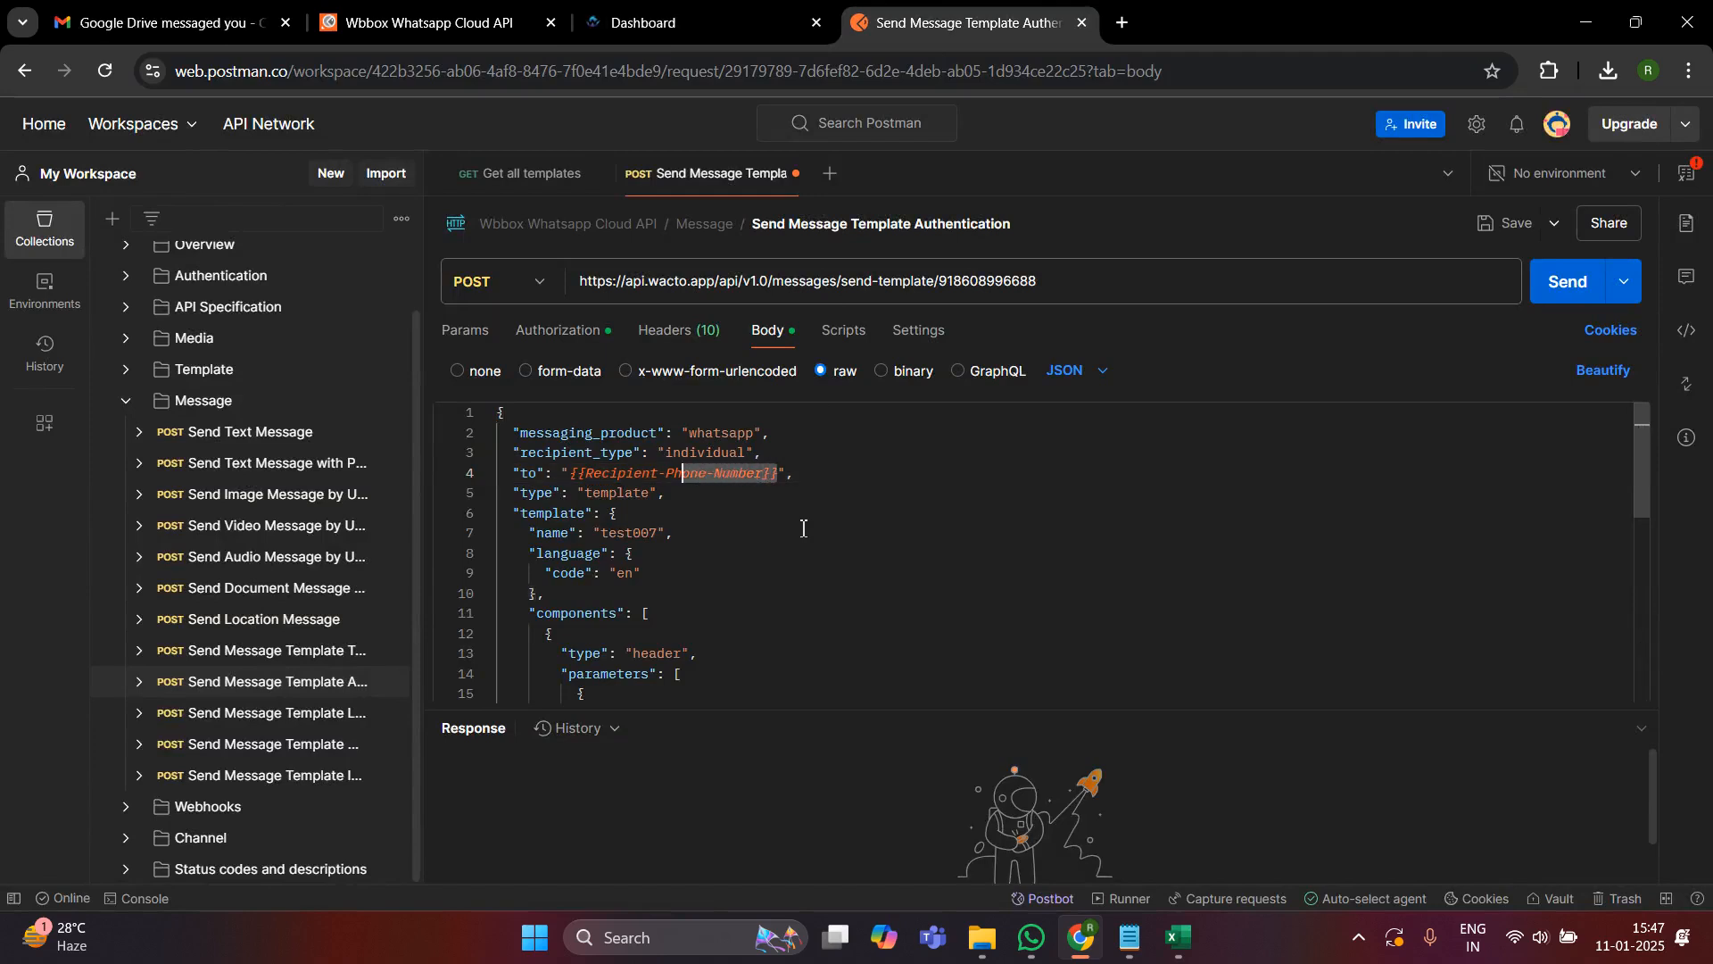
pyautogui.hotkey('shift', 'Left')
pyautogui.hotkey('shift', 'Left')
pyautogui.hotkey('shift', 'Left')
pyautogui.hotkey('shift', 'Left')
pyautogui.hotkey('shift', 'Left')
pyautogui.hotkey('shift', 'Left')
pyautogui.hotkey('shift', 'Left')
pyautogui.hotkey('shift', 'Left')
pyautogui.hotkey('shift', 'Left')
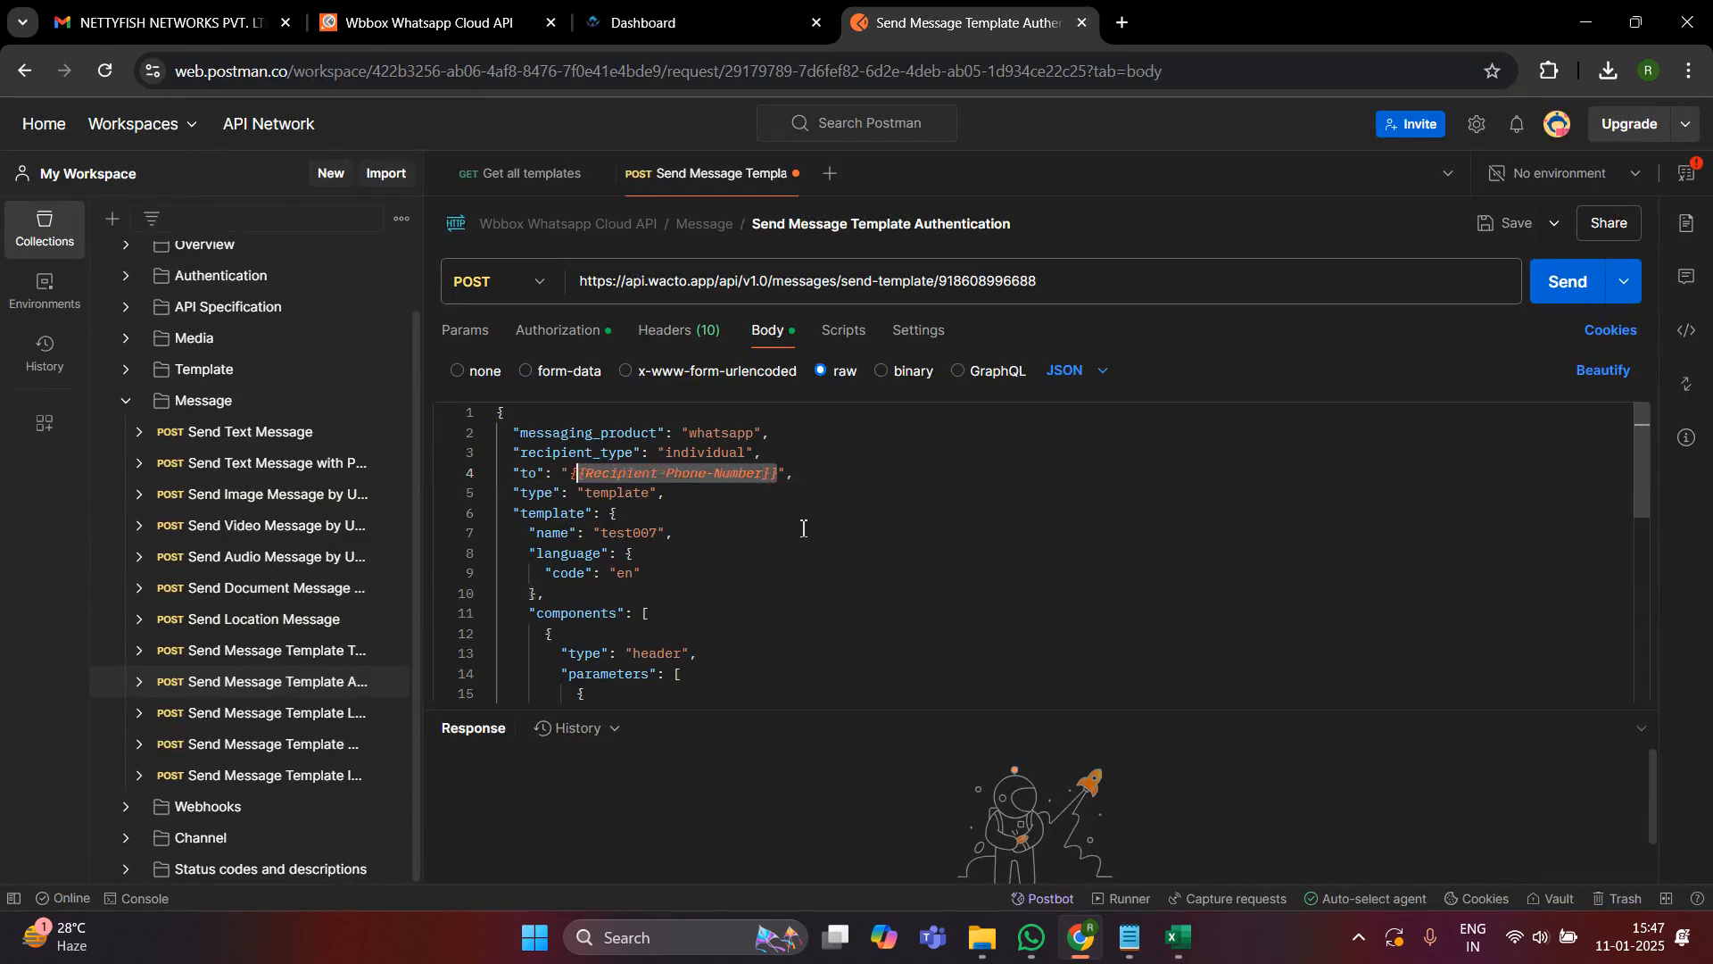
pyautogui.press('BackSpace')
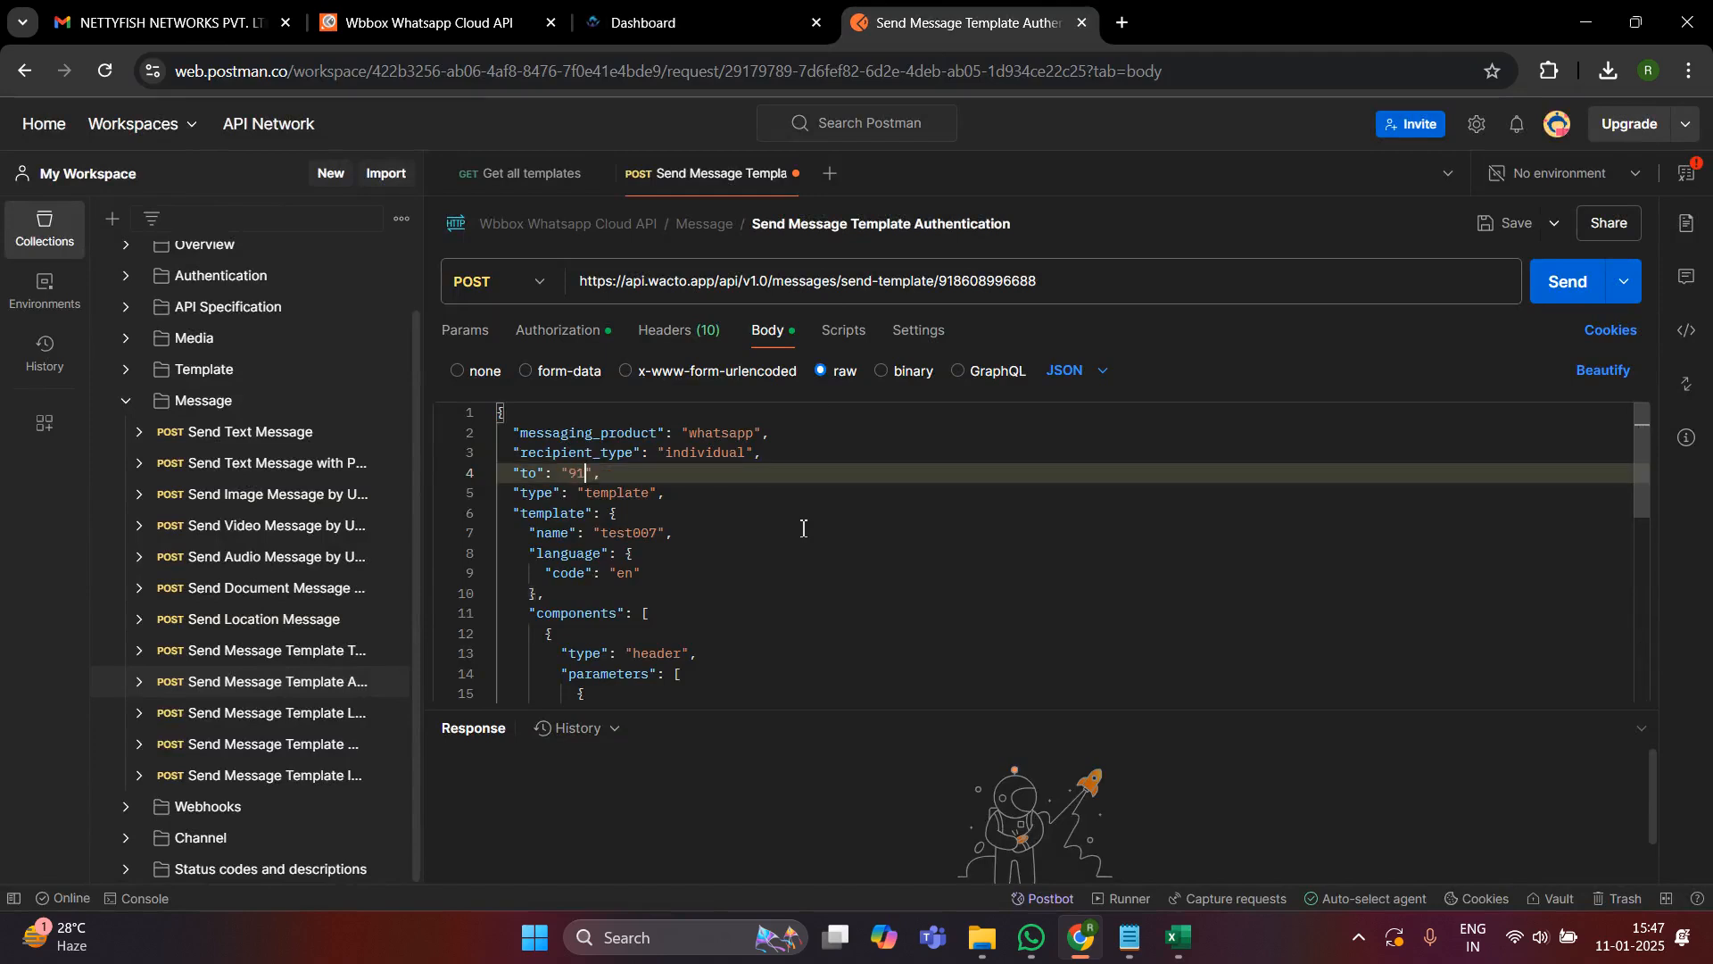
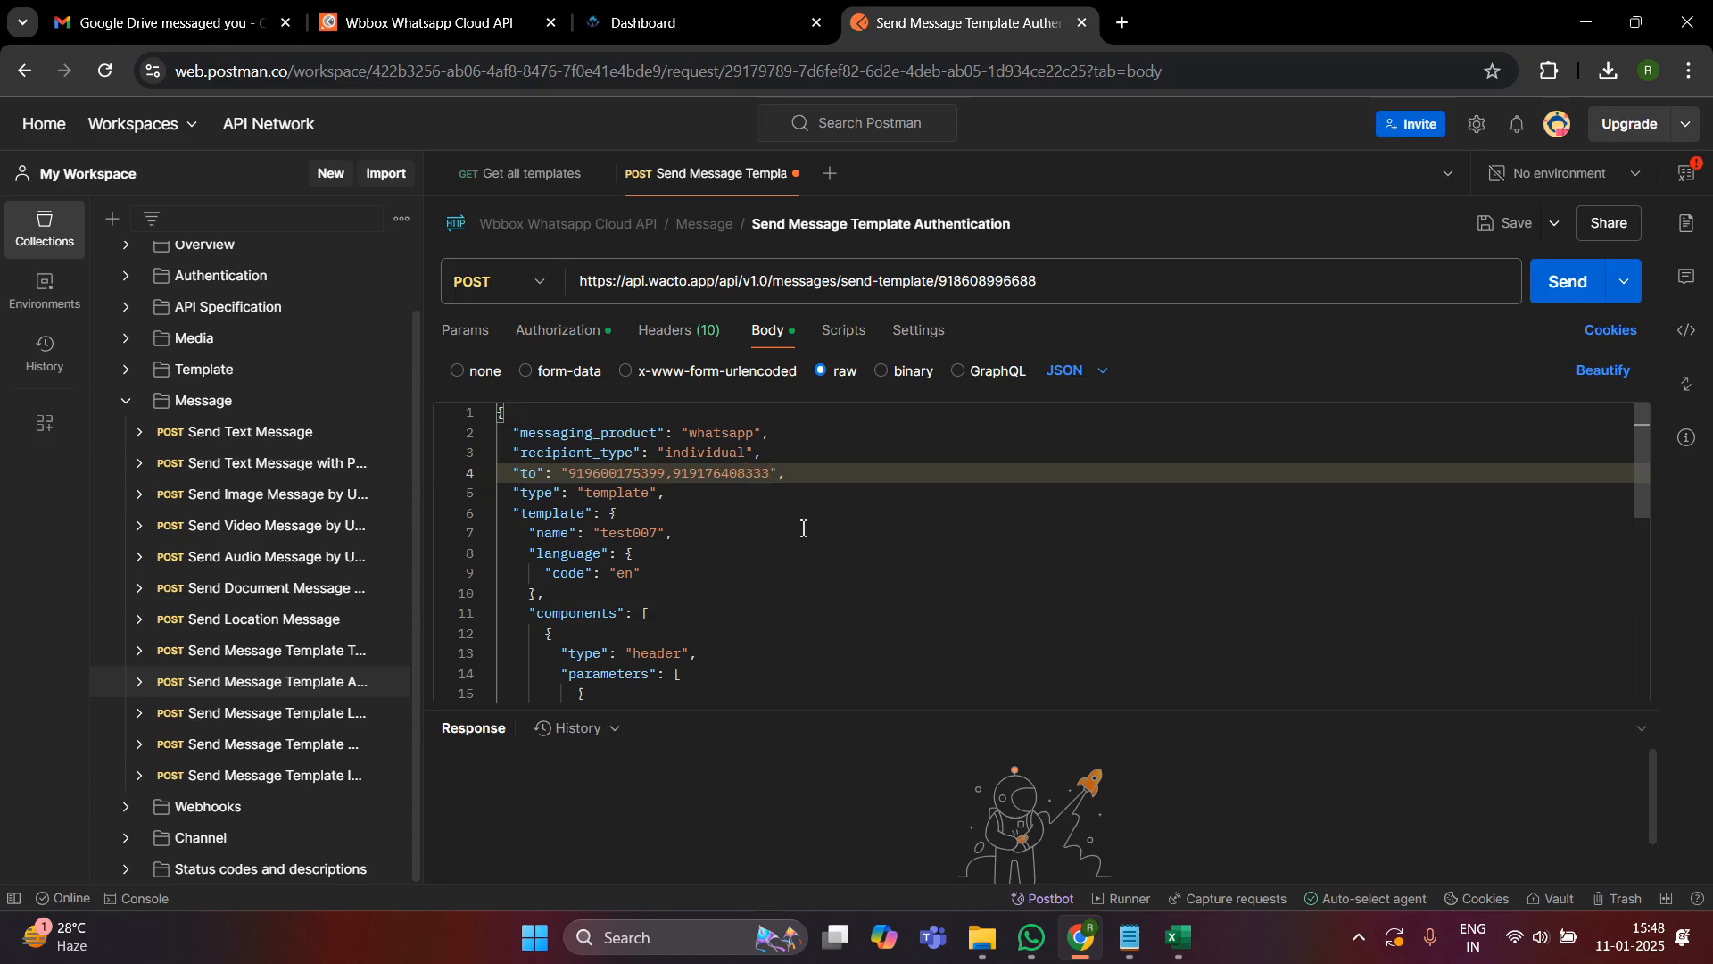
# - Clear the placeholder URL from the header document's "link" value in the request body, keeping the empty quotes
pyautogui.scroll(-1, 803, 528)
pyautogui.scroll(-1, 802, 529)
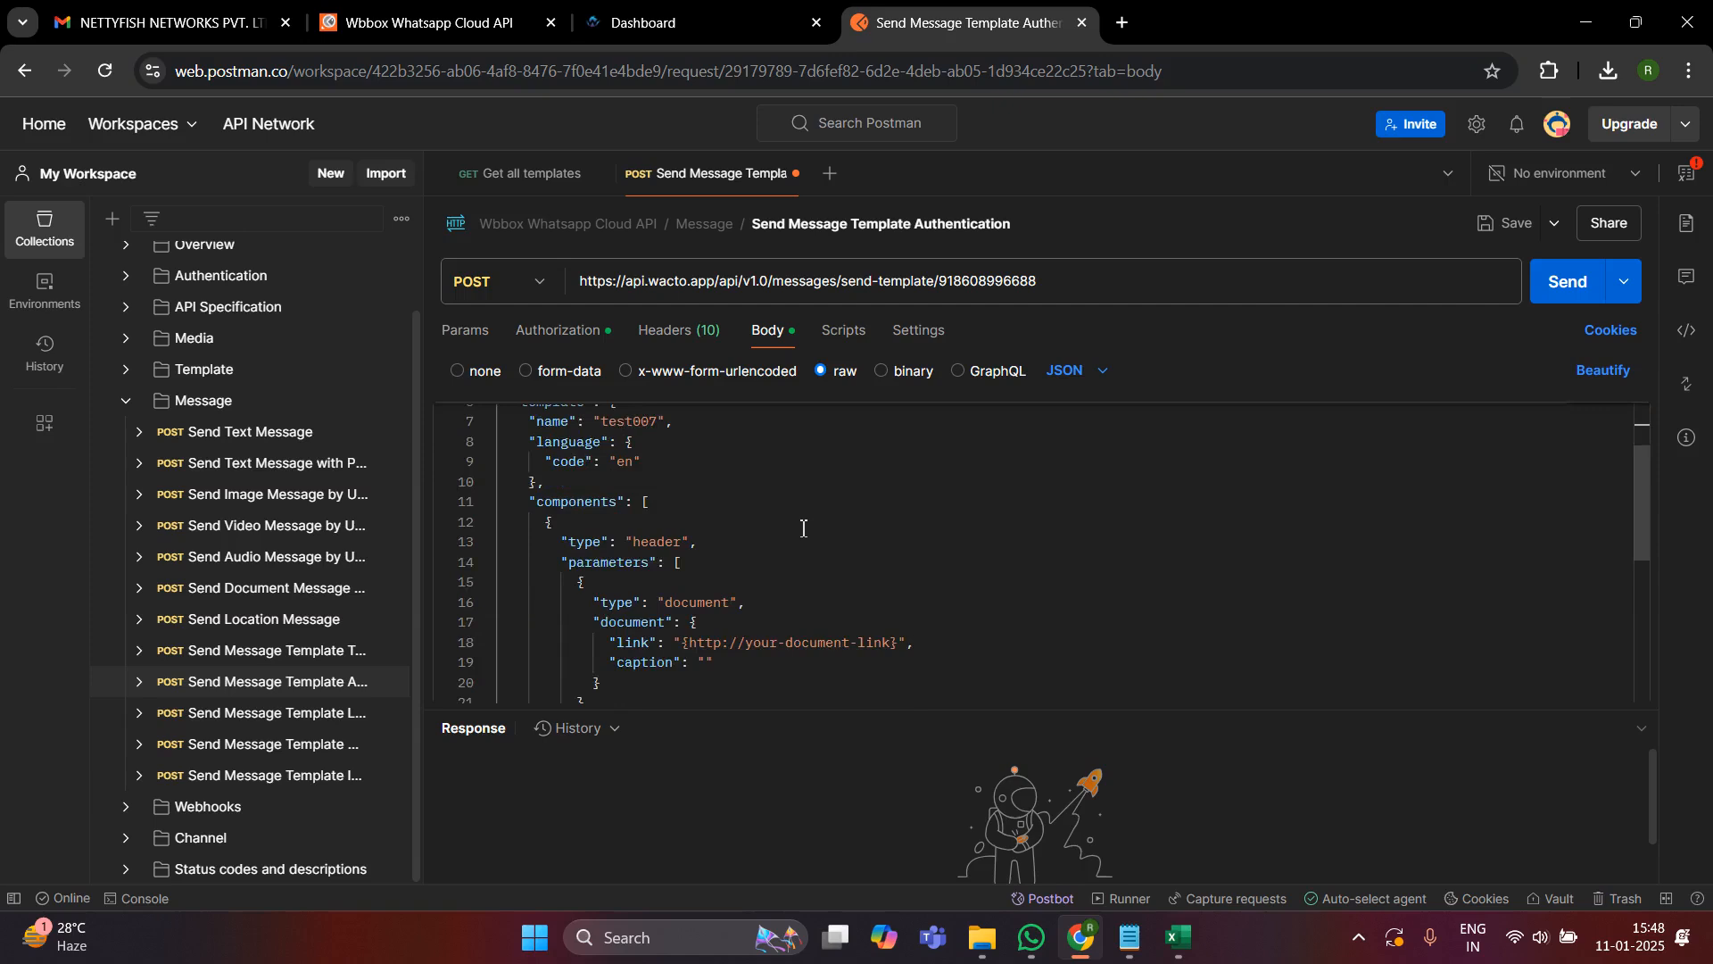
pyautogui.scroll(-1, 803, 529)
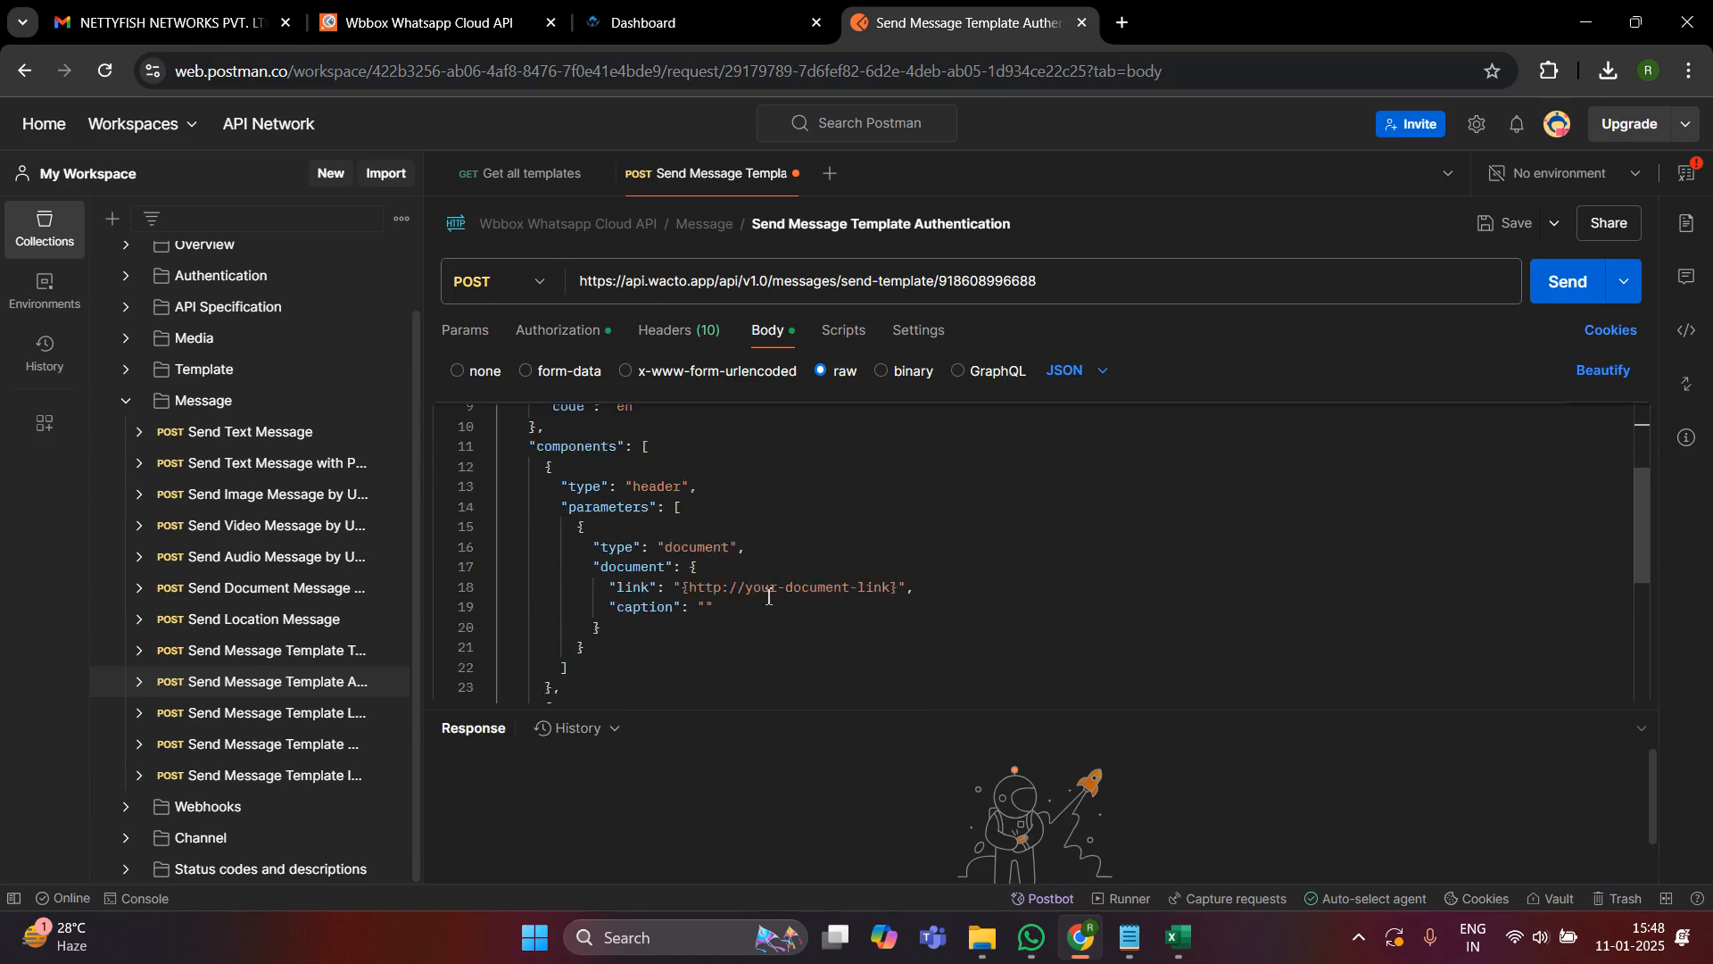
pyautogui.doubleClick(838, 588)
pyautogui.click(902, 589)
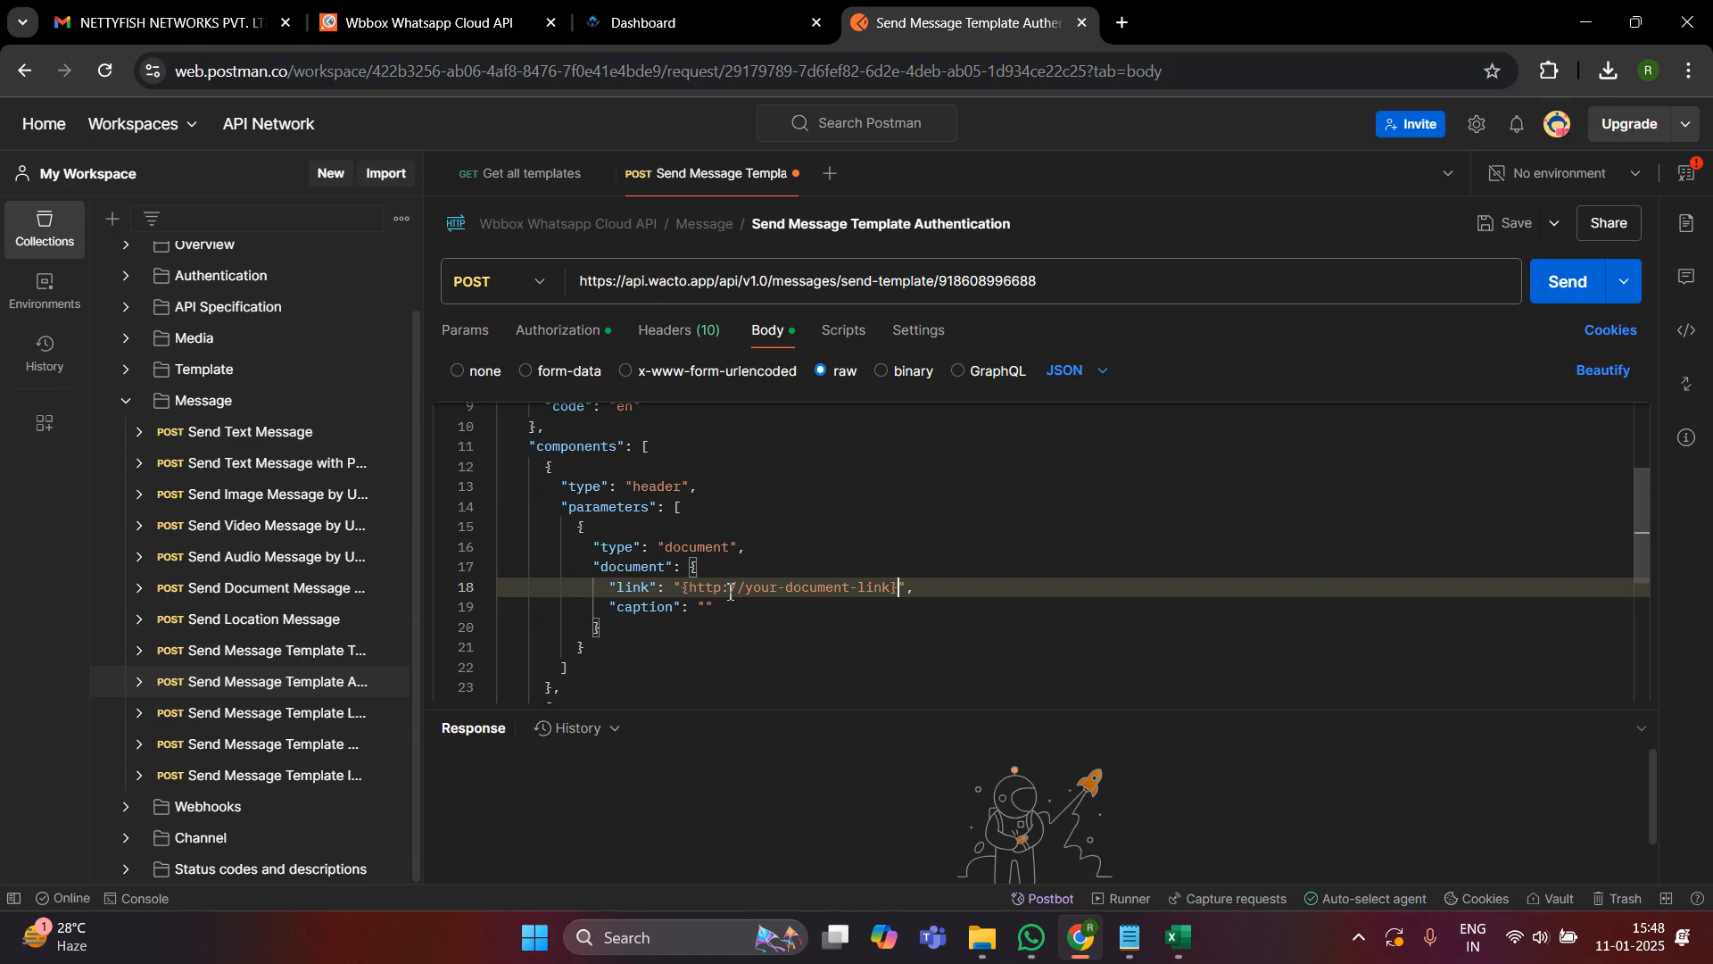
pyautogui.hotkey('shift', 'Left')
pyautogui.hotkey('shift', 'Left')
pyautogui.hotkey('shift', 'Left')
pyautogui.hotkey('shift', 'Left')
pyautogui.hotkey('shift', 'Left')
pyautogui.hotkey('shift', 'Left')
pyautogui.hotkey('shift', 'Left')
pyautogui.hotkey('shift', 'Left')
pyautogui.hotkey('shift', 'Left')
pyautogui.hotkey('shift', 'Left')
pyautogui.hotkey('shift', 'Left')
pyautogui.hotkey('shift', 'Left')
pyautogui.hotkey('shift', 'Left')
pyautogui.hotkey('shift', 'Left')
pyautogui.hotkey('shift', 'Left')
pyautogui.hotkey('shift', 'Left')
pyautogui.hotkey('shift', 'Left')
pyautogui.hotkey('shift', 'Left')
pyautogui.hotkey('shift', 'Left')
pyautogui.hotkey('shift', 'Left')
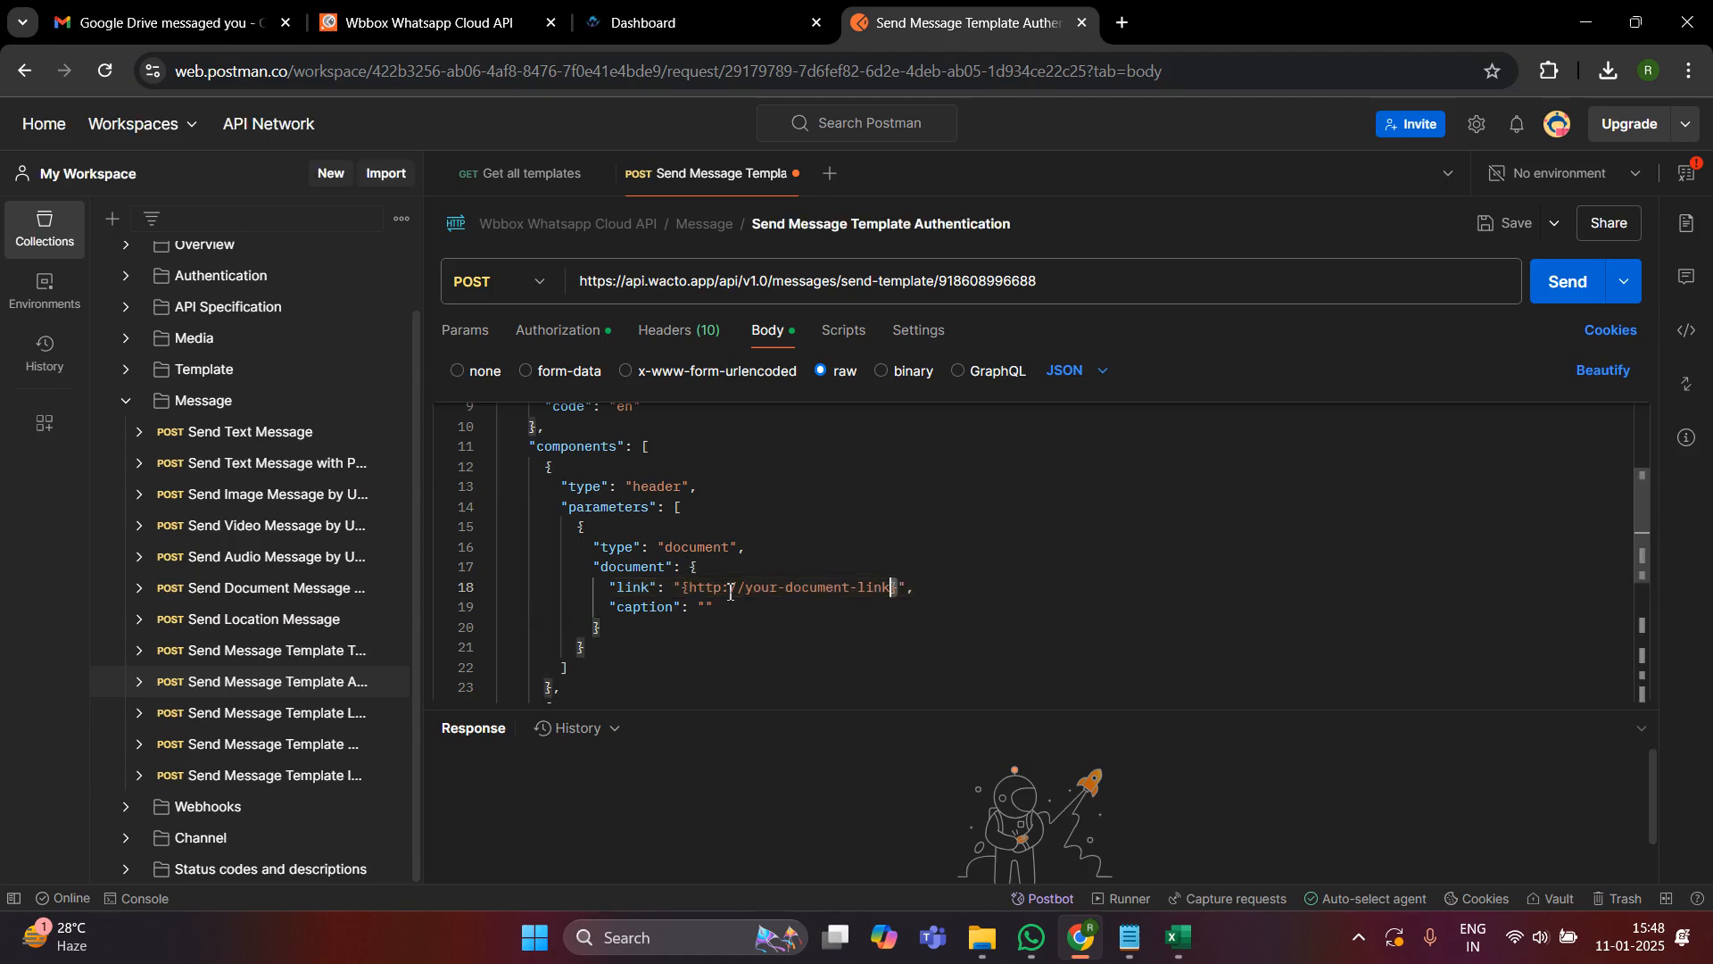
pyautogui.hotkey('shift', 'Left')
pyautogui.hotkey('shift', 'Left')
pyautogui.hotkey('shift', 'Left')
pyautogui.hotkey('shift', 'Left')
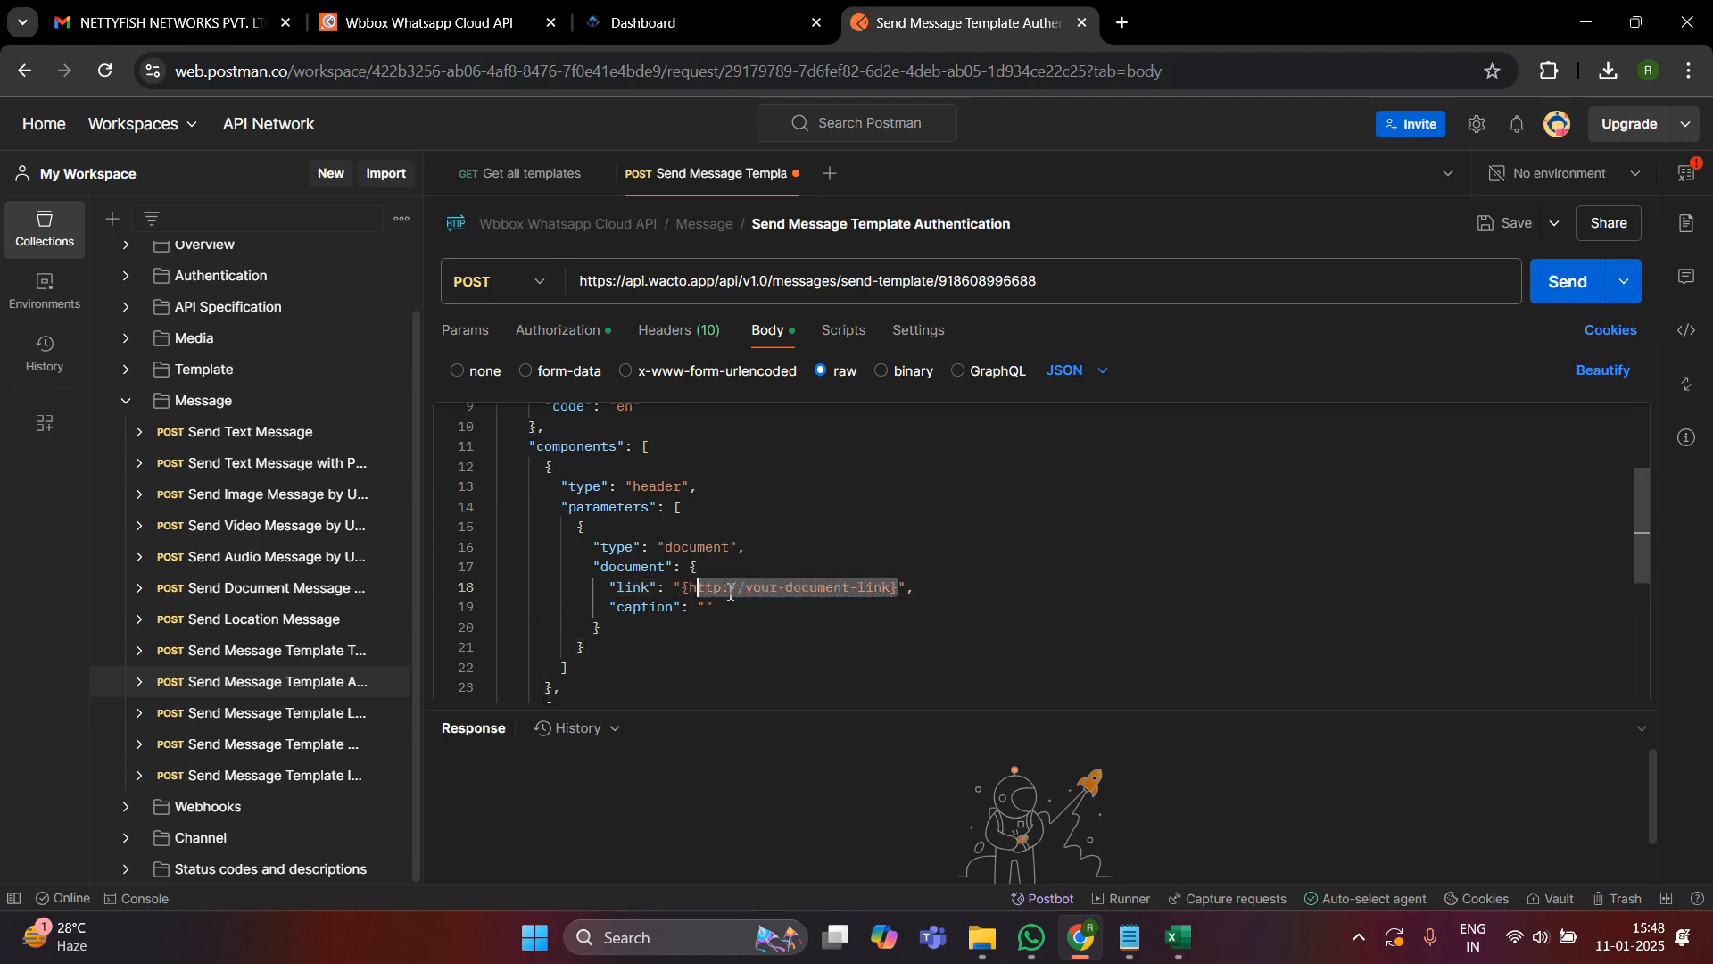
pyautogui.press('BackSpace')
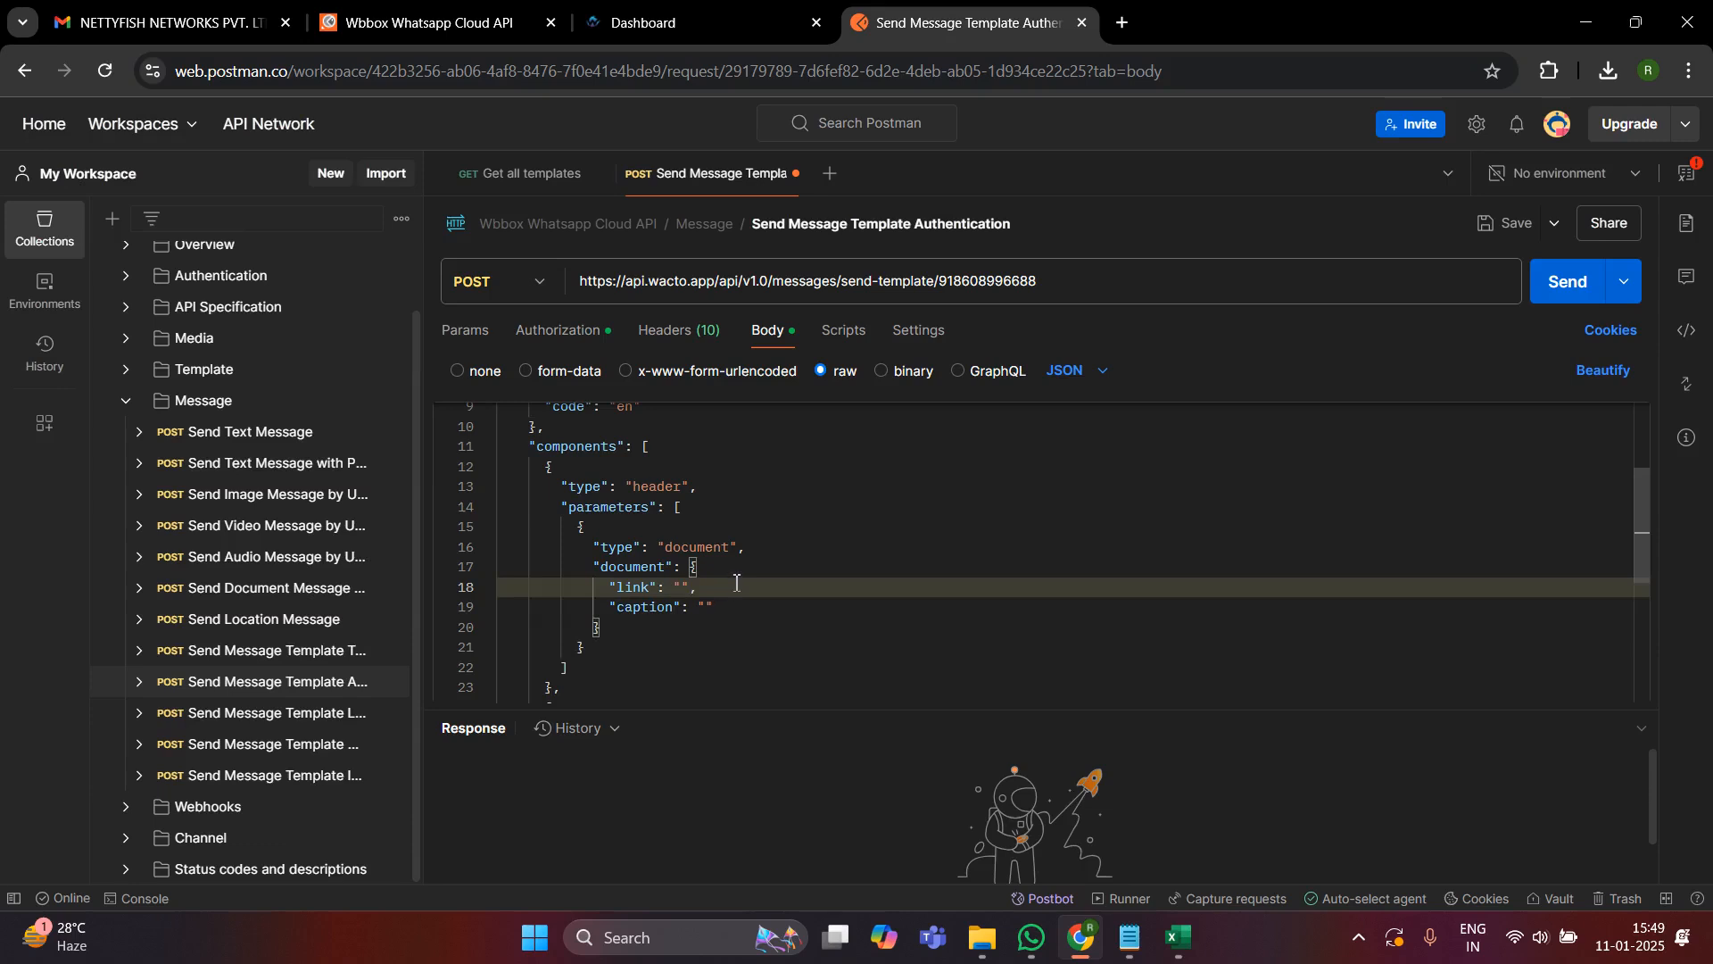
# - Search the web in a new browser tab for "sample document url" and open the Antenna House "Links in PDF" result
pyautogui.click(1121, 24)
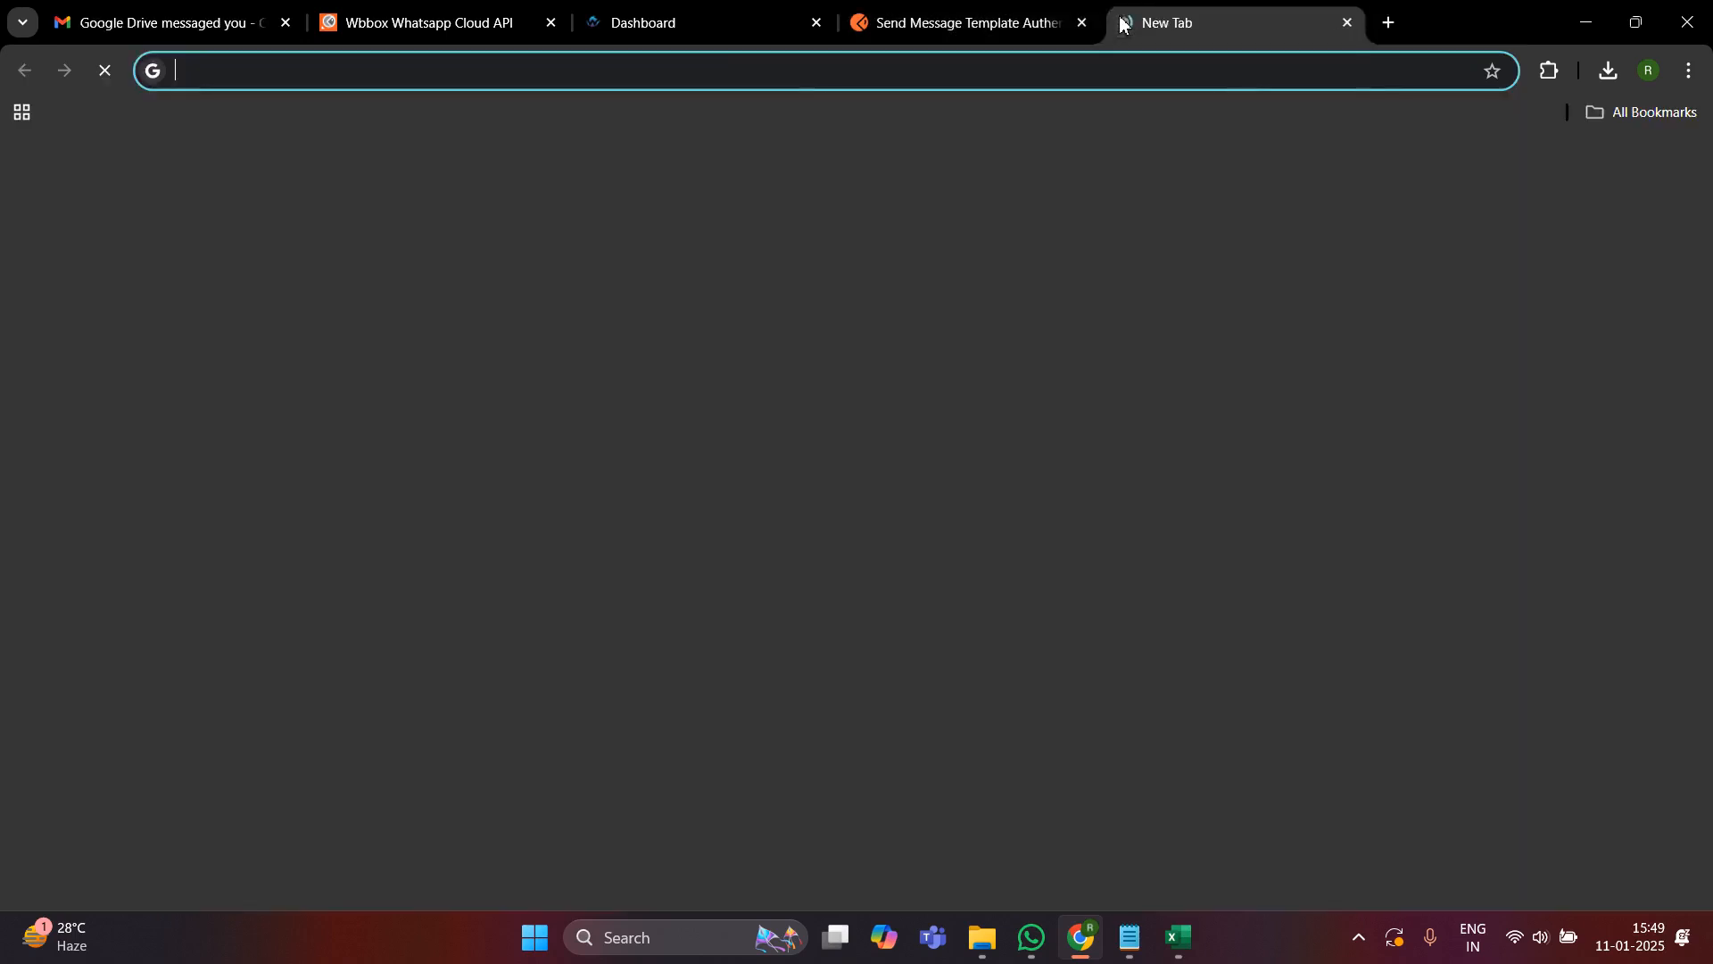
pyautogui.write('sample')
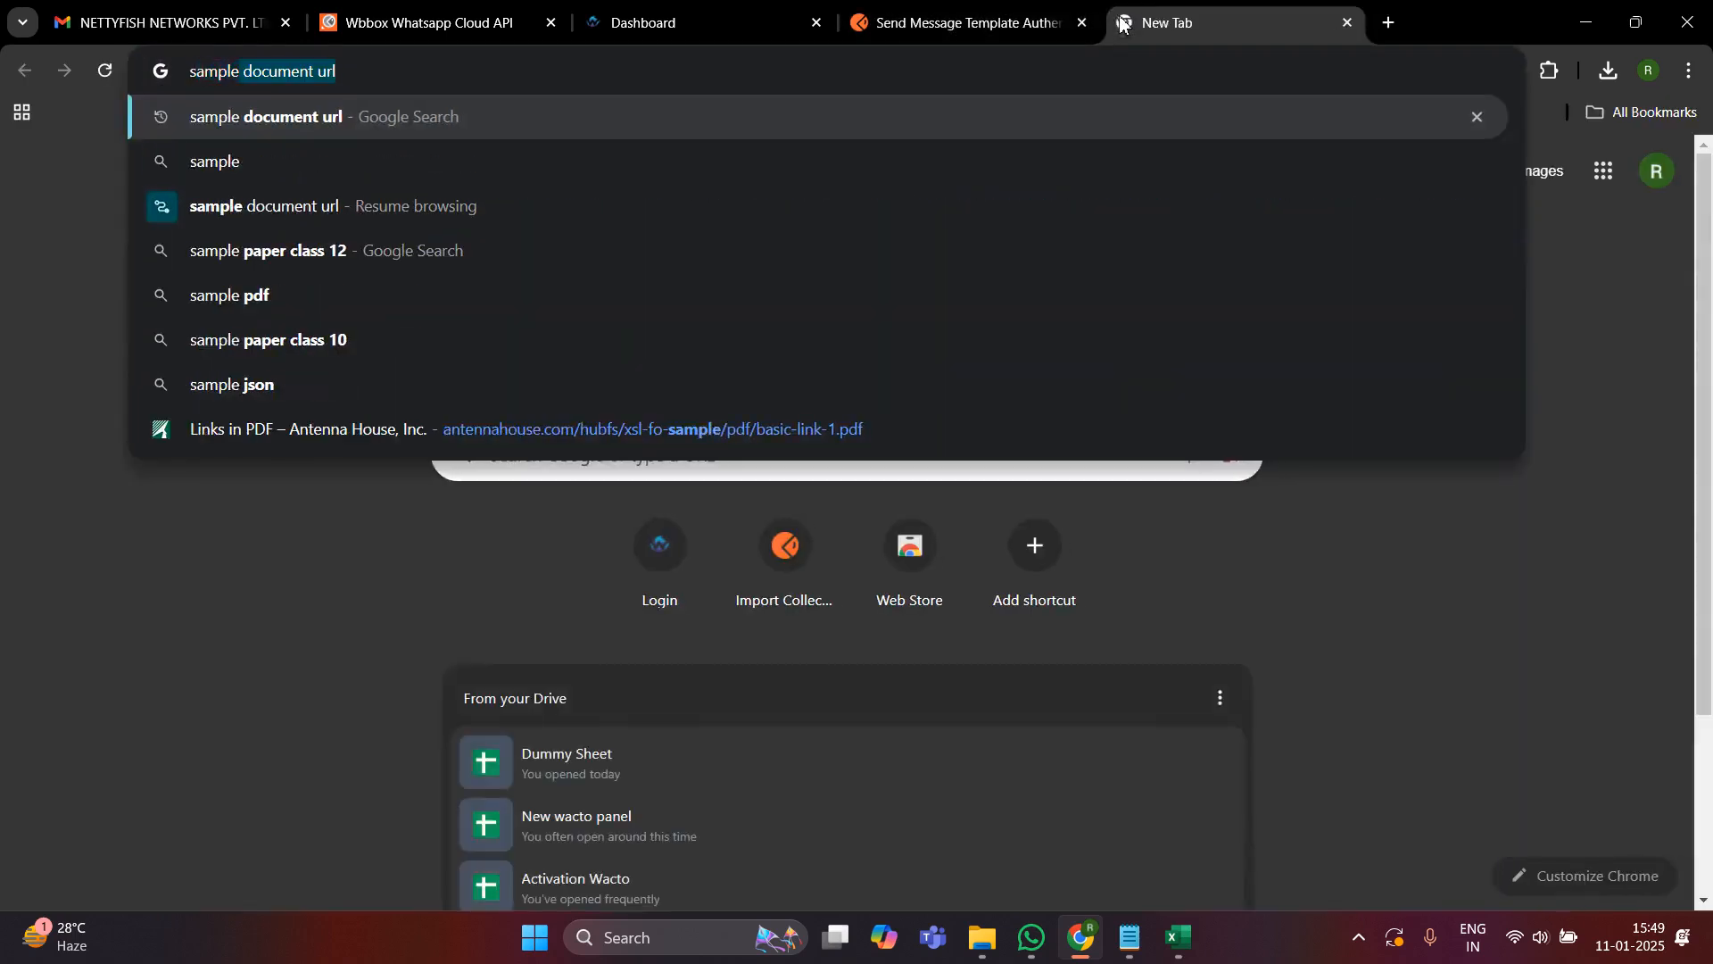
pyautogui.write(' document url')
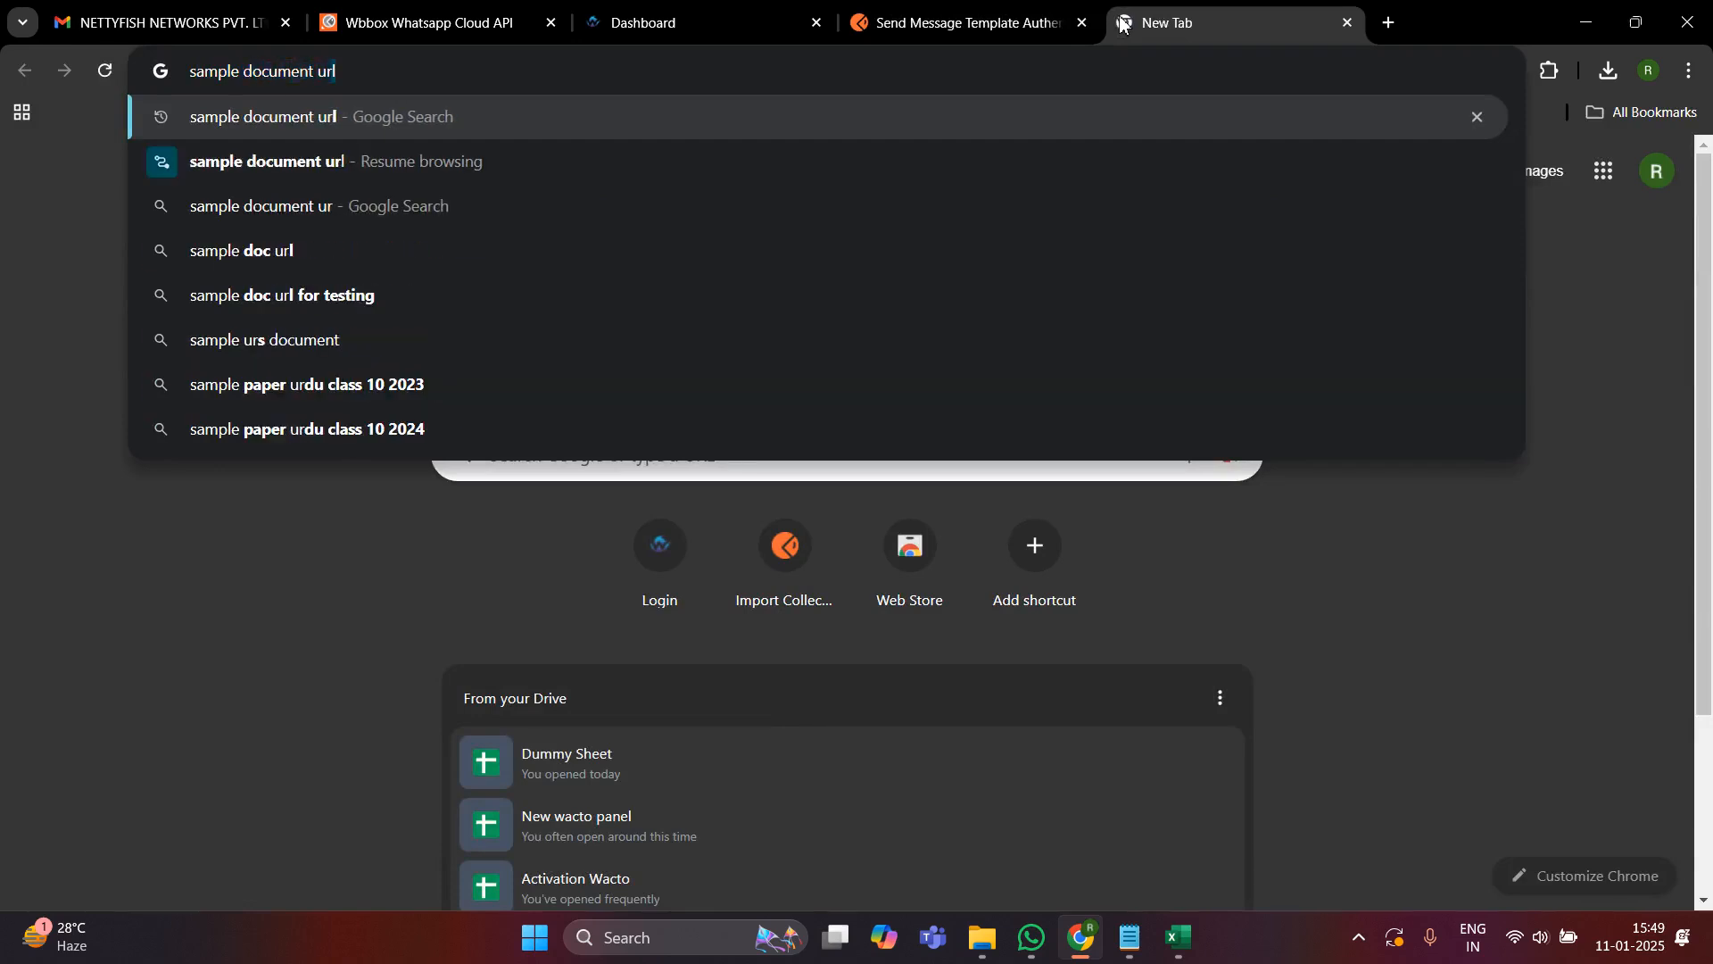
pyautogui.press('Return')
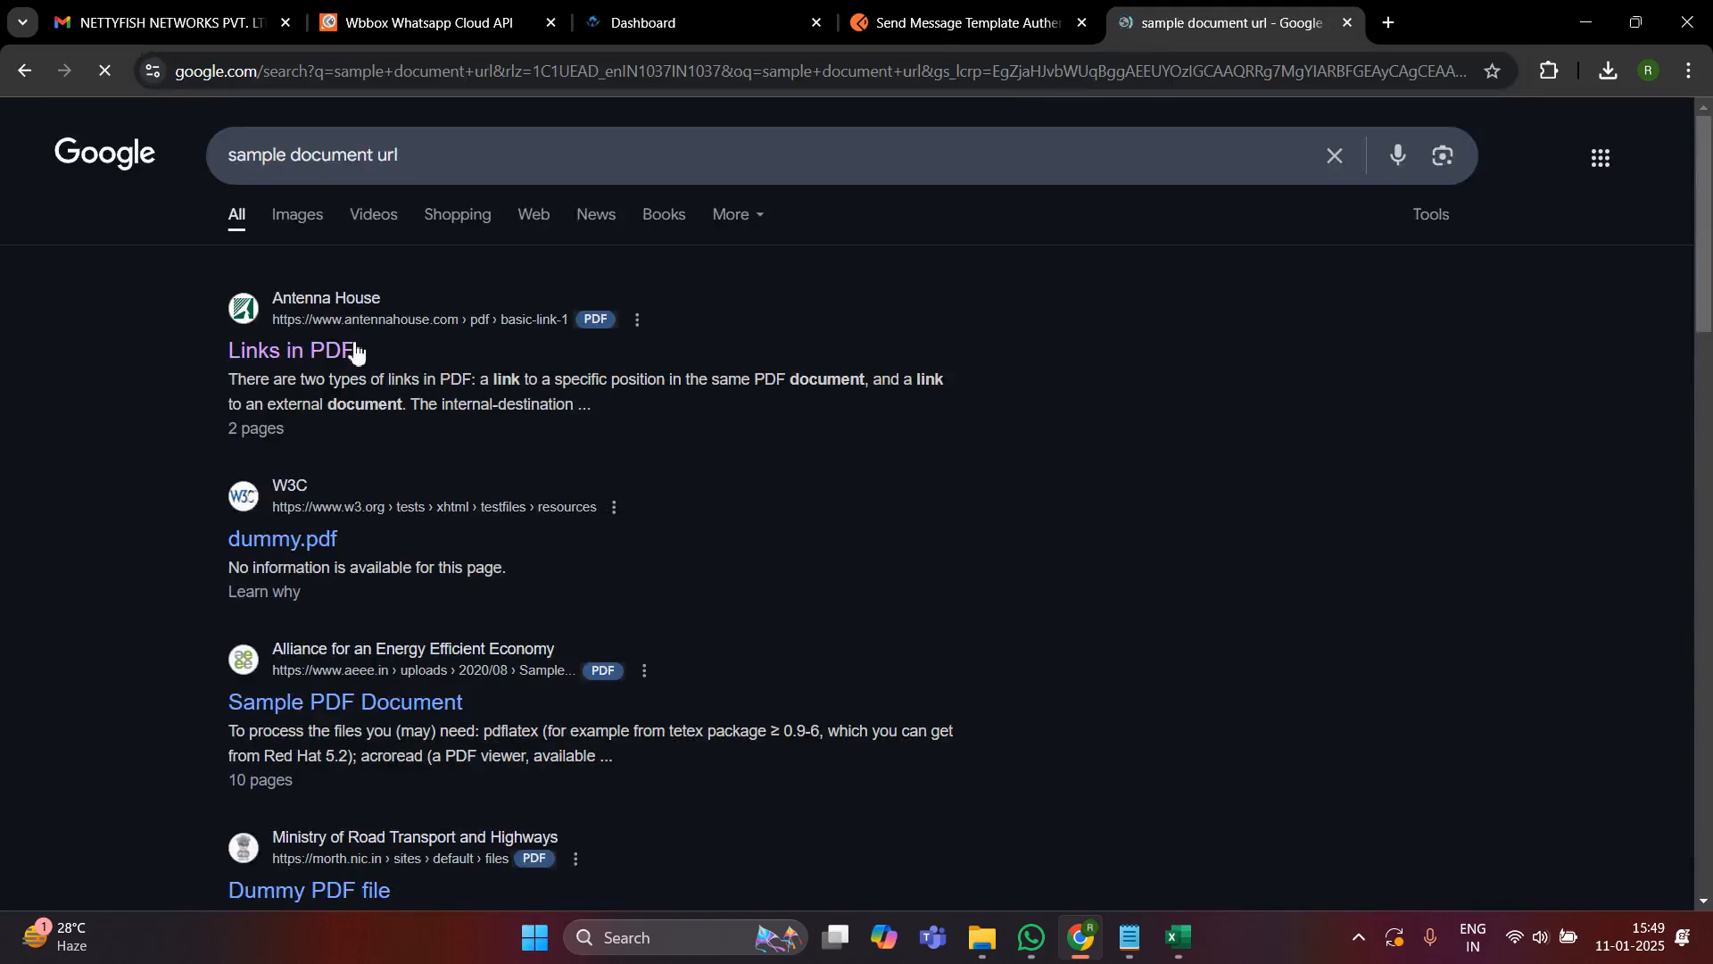
pyautogui.click(347, 350)
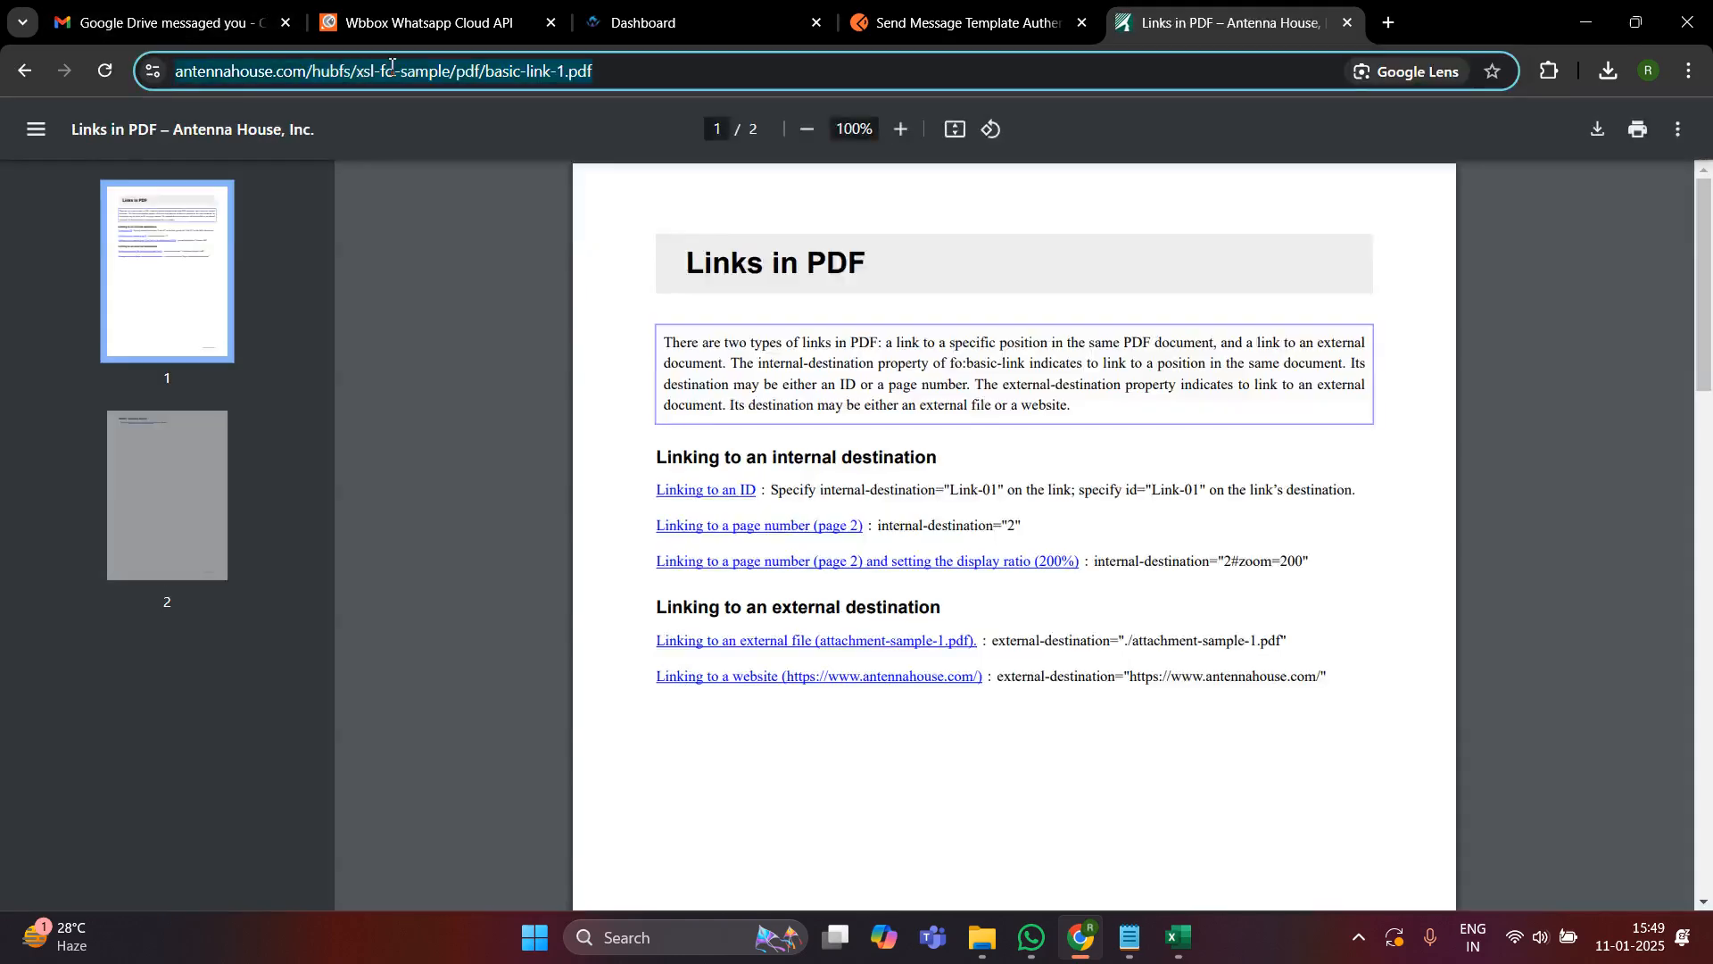
# - Copy the PDF's full URL and paste it into the empty "link" value of the Postman request body
pyautogui.click(391, 66)
pyautogui.hotkey('ctrl', 'c')
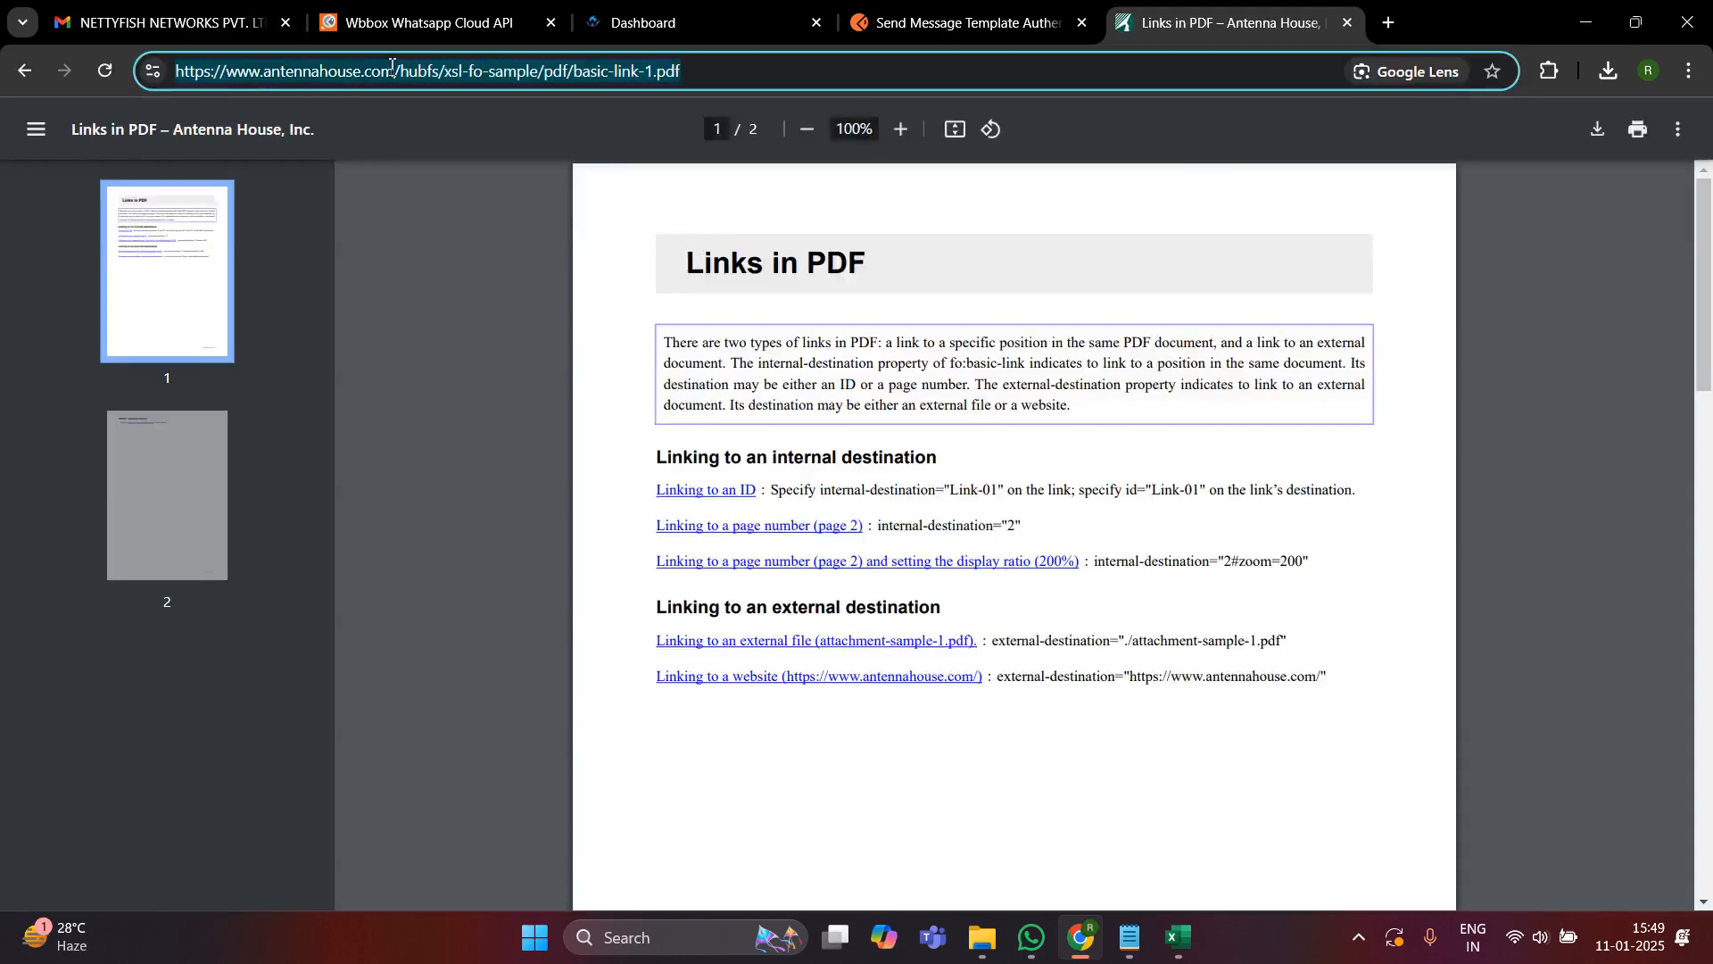
pyautogui.click(959, 22)
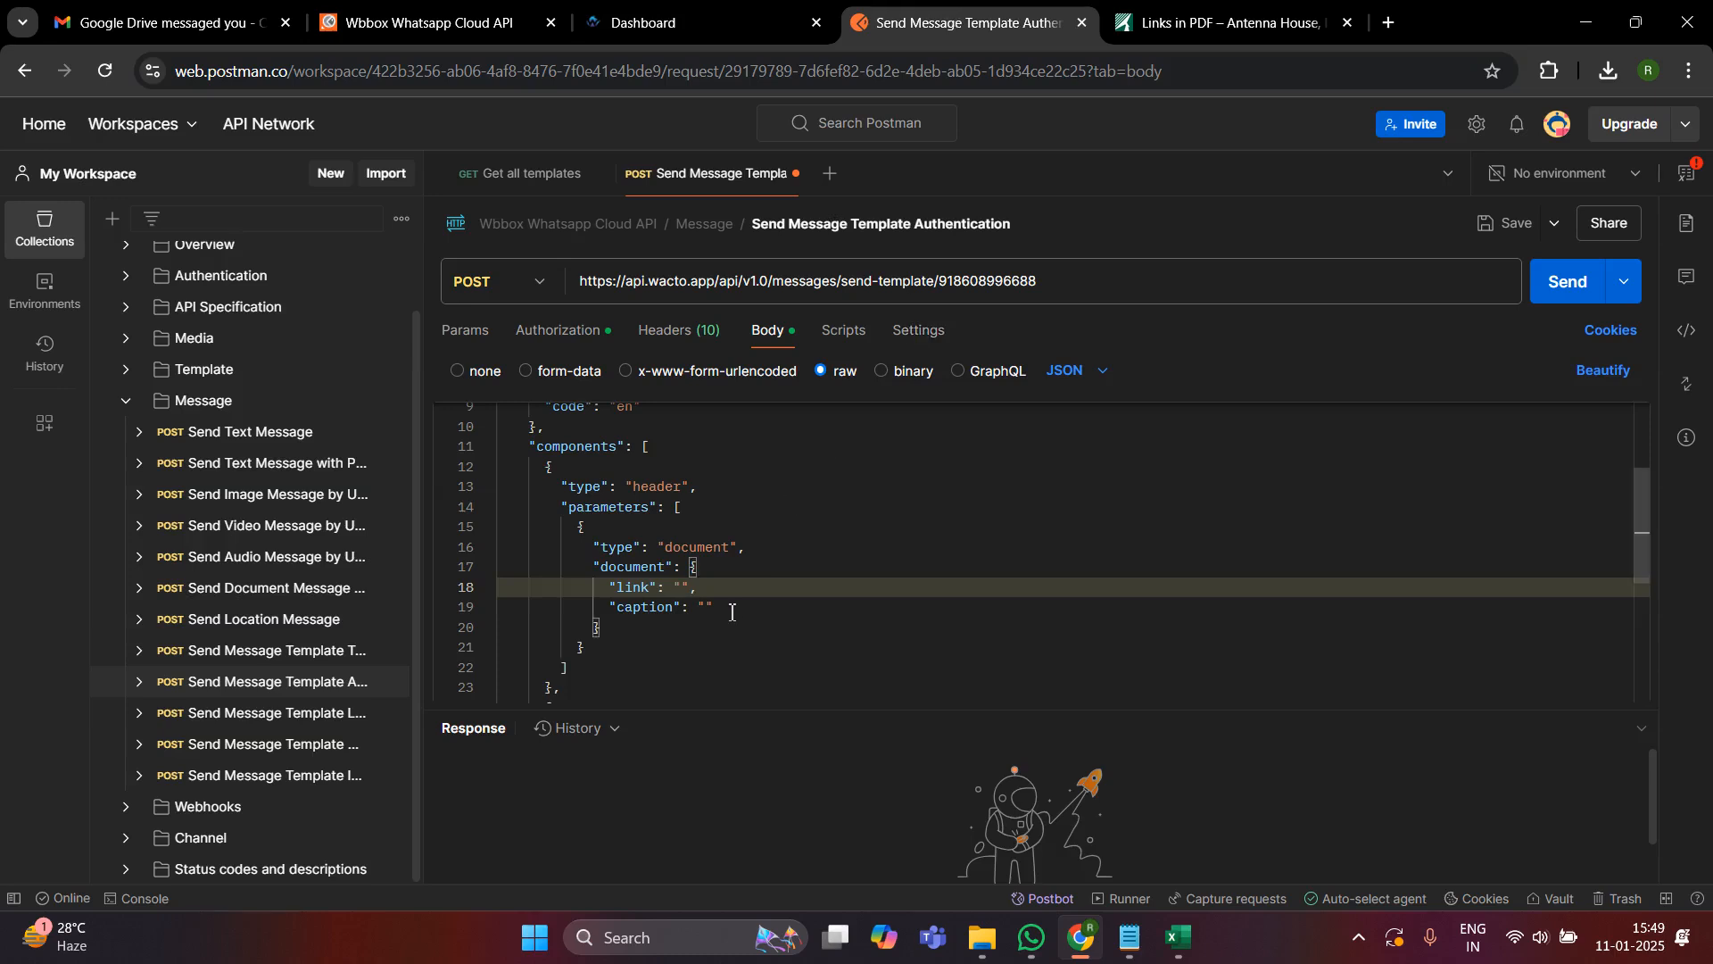
pyautogui.hotkey('ctrl', 'v')
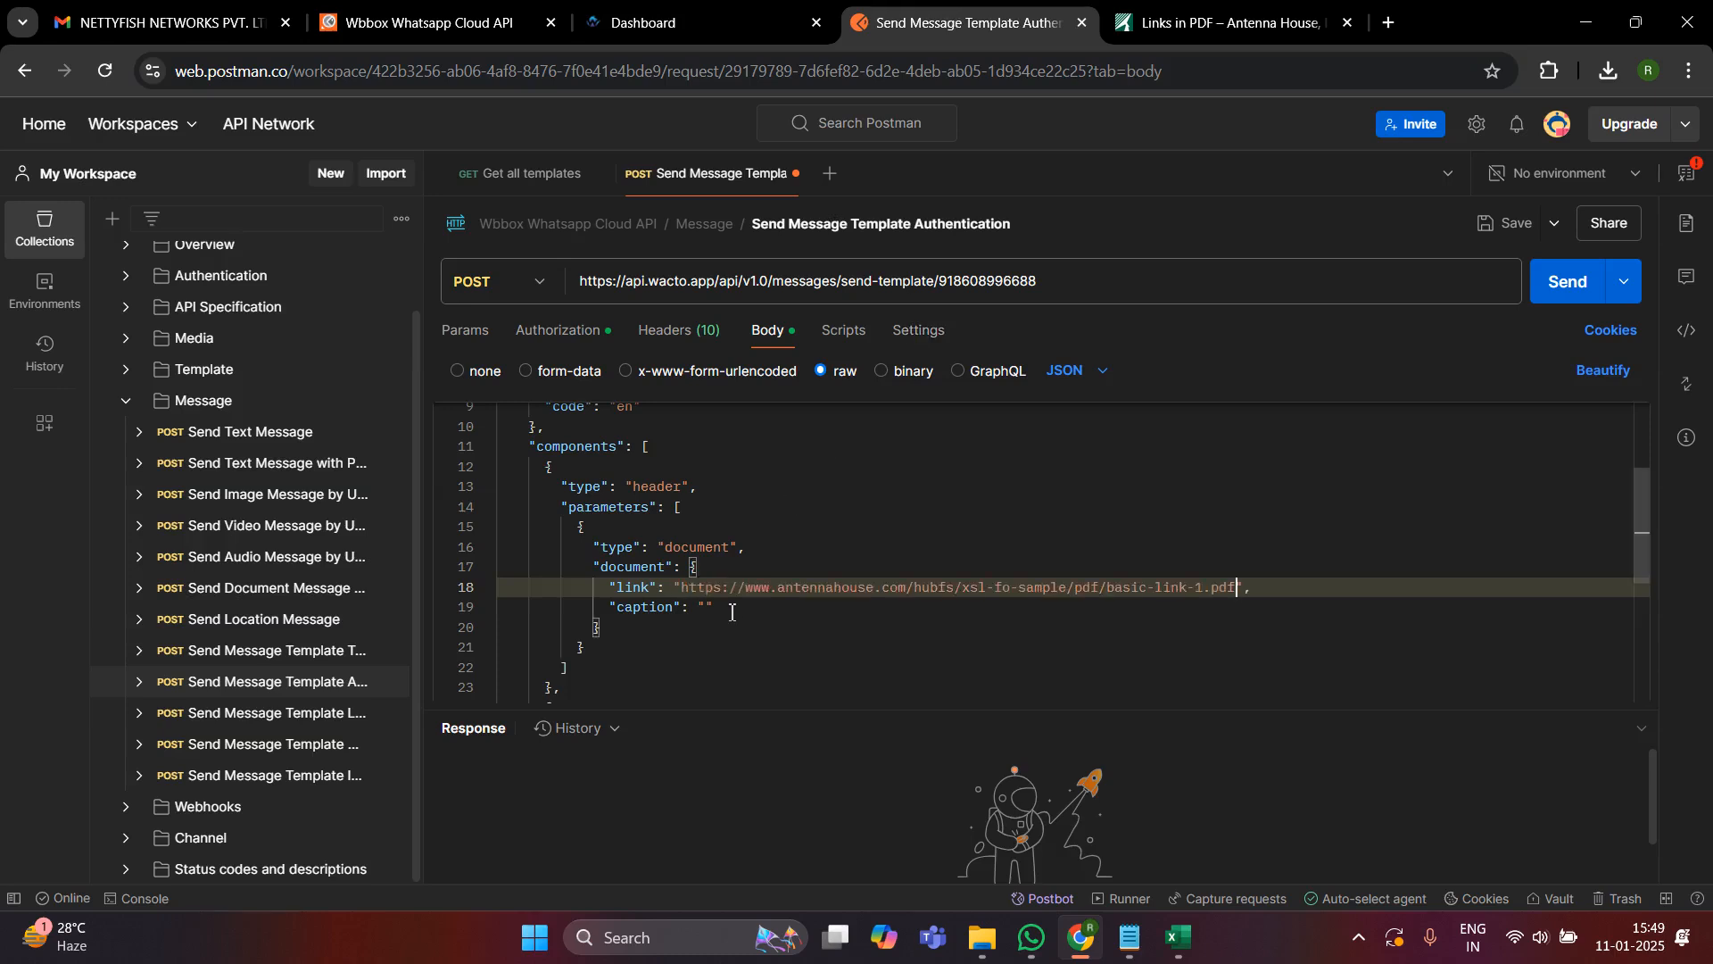
# - Replace the first body parameter's "text" placeholder with 123
pyautogui.scroll(-3, 732, 612)
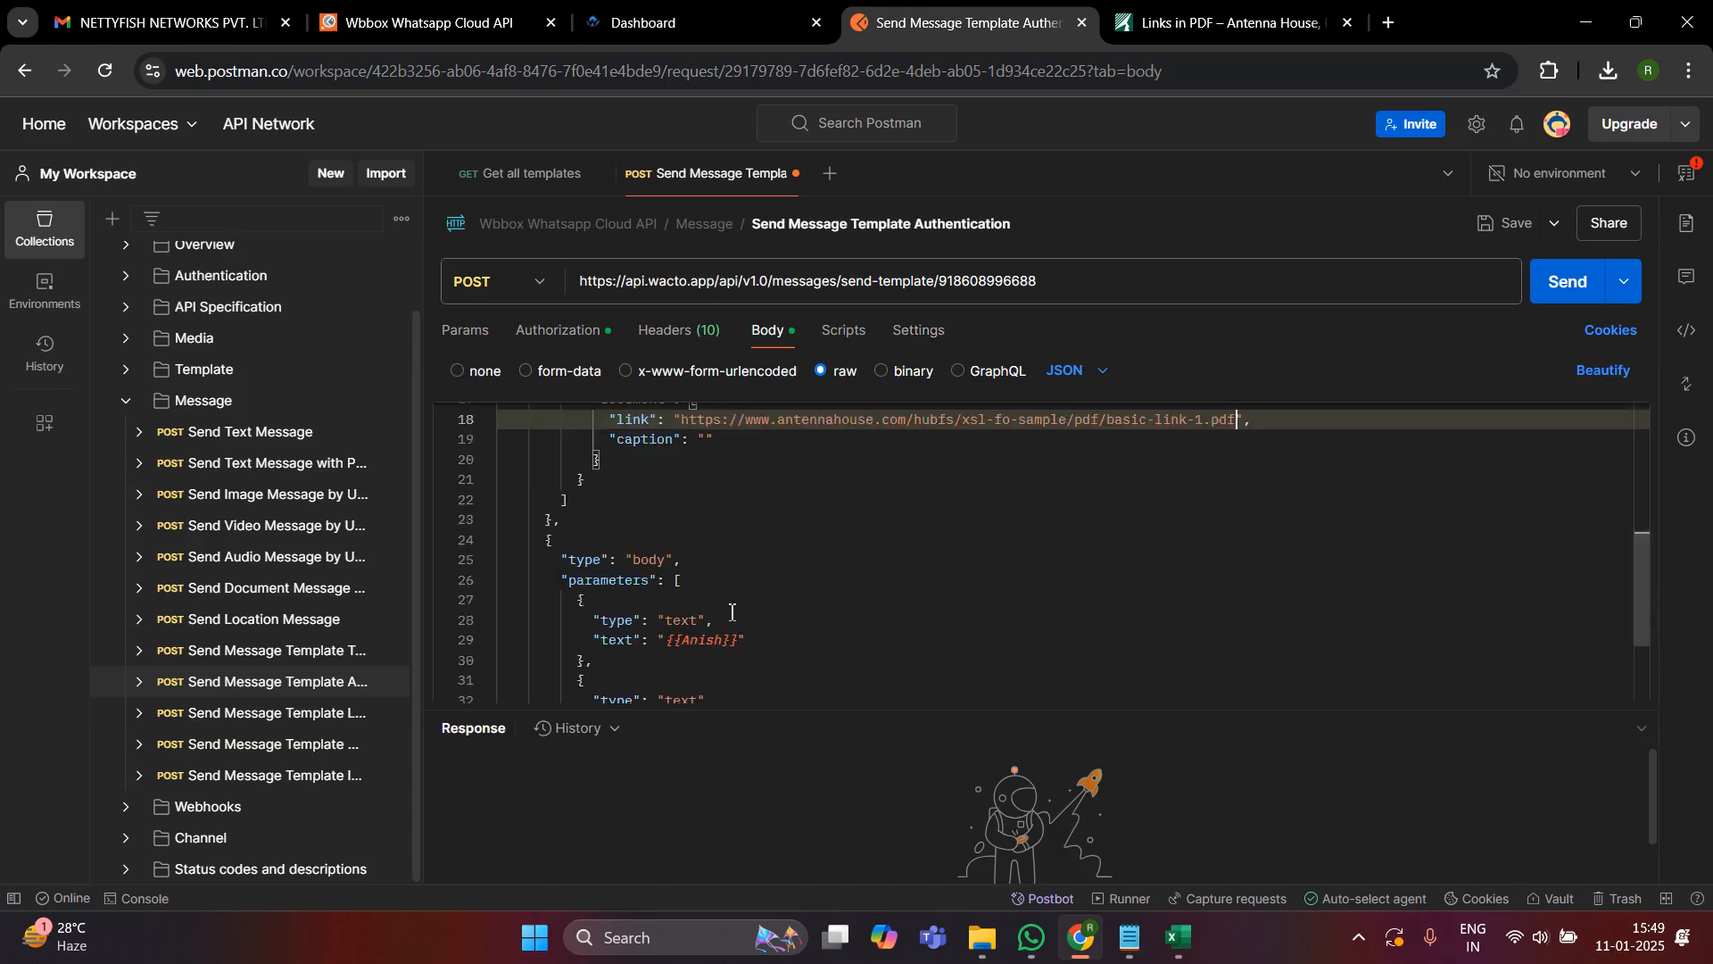
pyautogui.scroll(-1, 733, 606)
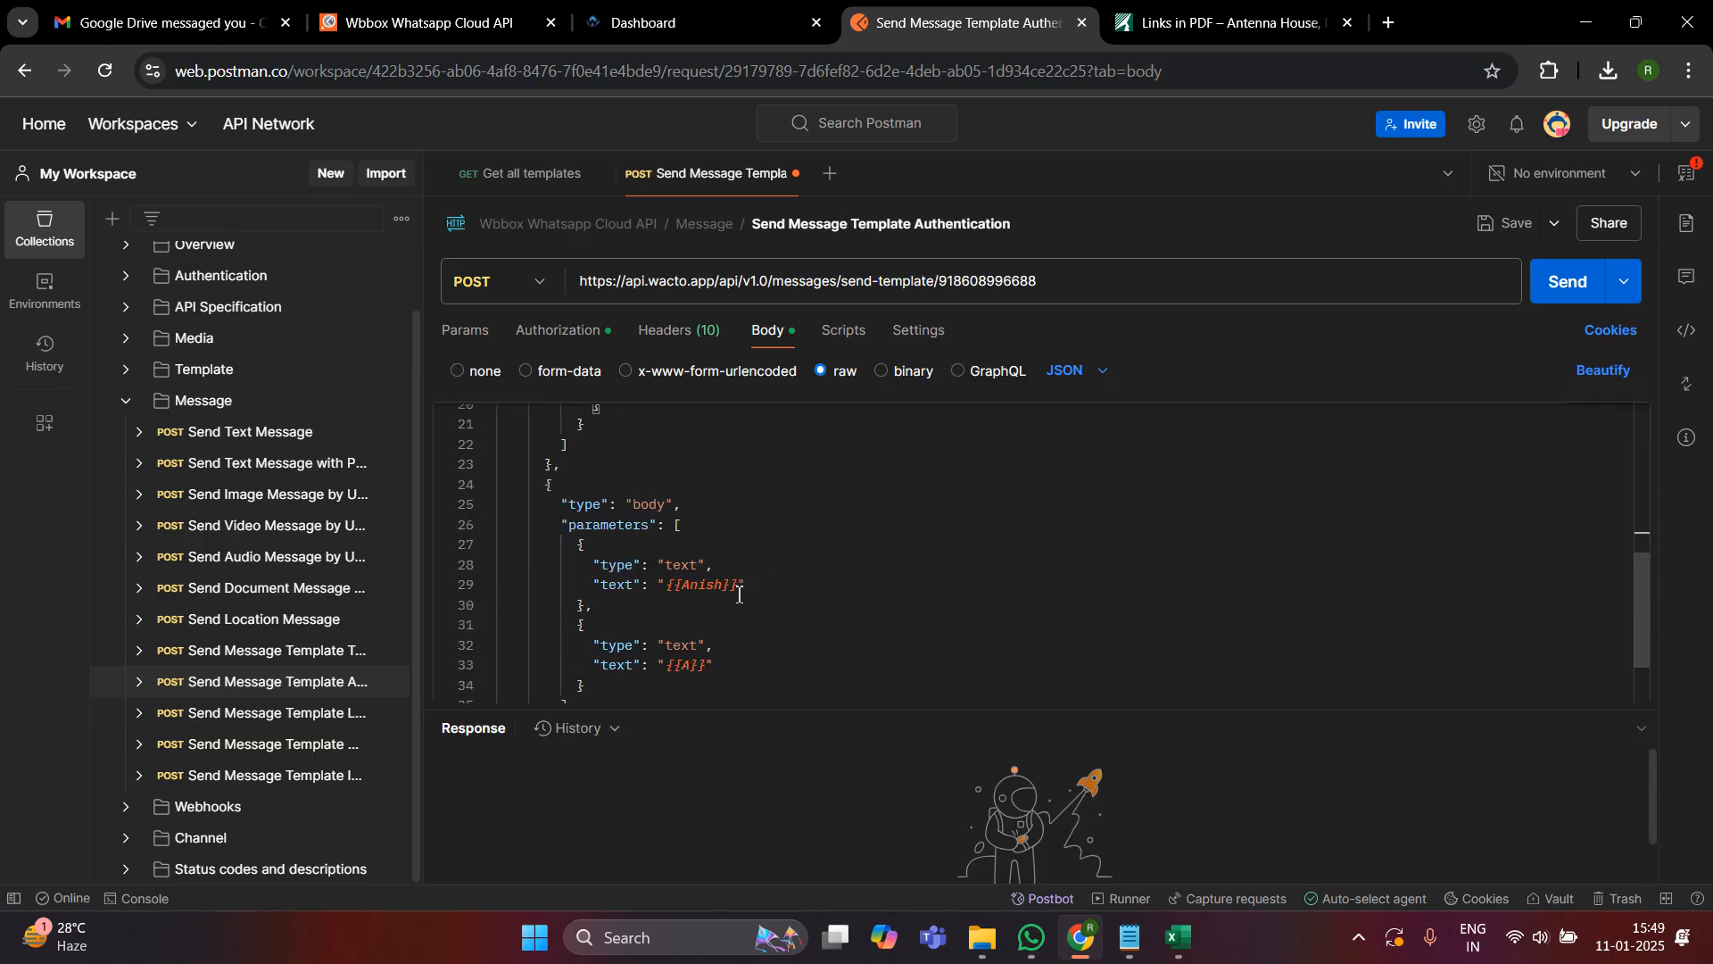
pyautogui.click(740, 593)
pyautogui.hotkey('shift', 'Left')
pyautogui.hotkey('shift', 'Left')
pyautogui.hotkey('shift', 'Left')
pyautogui.hotkey('shift', 'Left')
pyautogui.hotkey('shift', 'Left')
pyautogui.hotkey('shift', 'Left')
pyautogui.hotkey('shift', 'Left')
pyautogui.hotkey('shift', 'Left')
pyautogui.hotkey('shift', 'Left')
pyautogui.press('BackSpace')
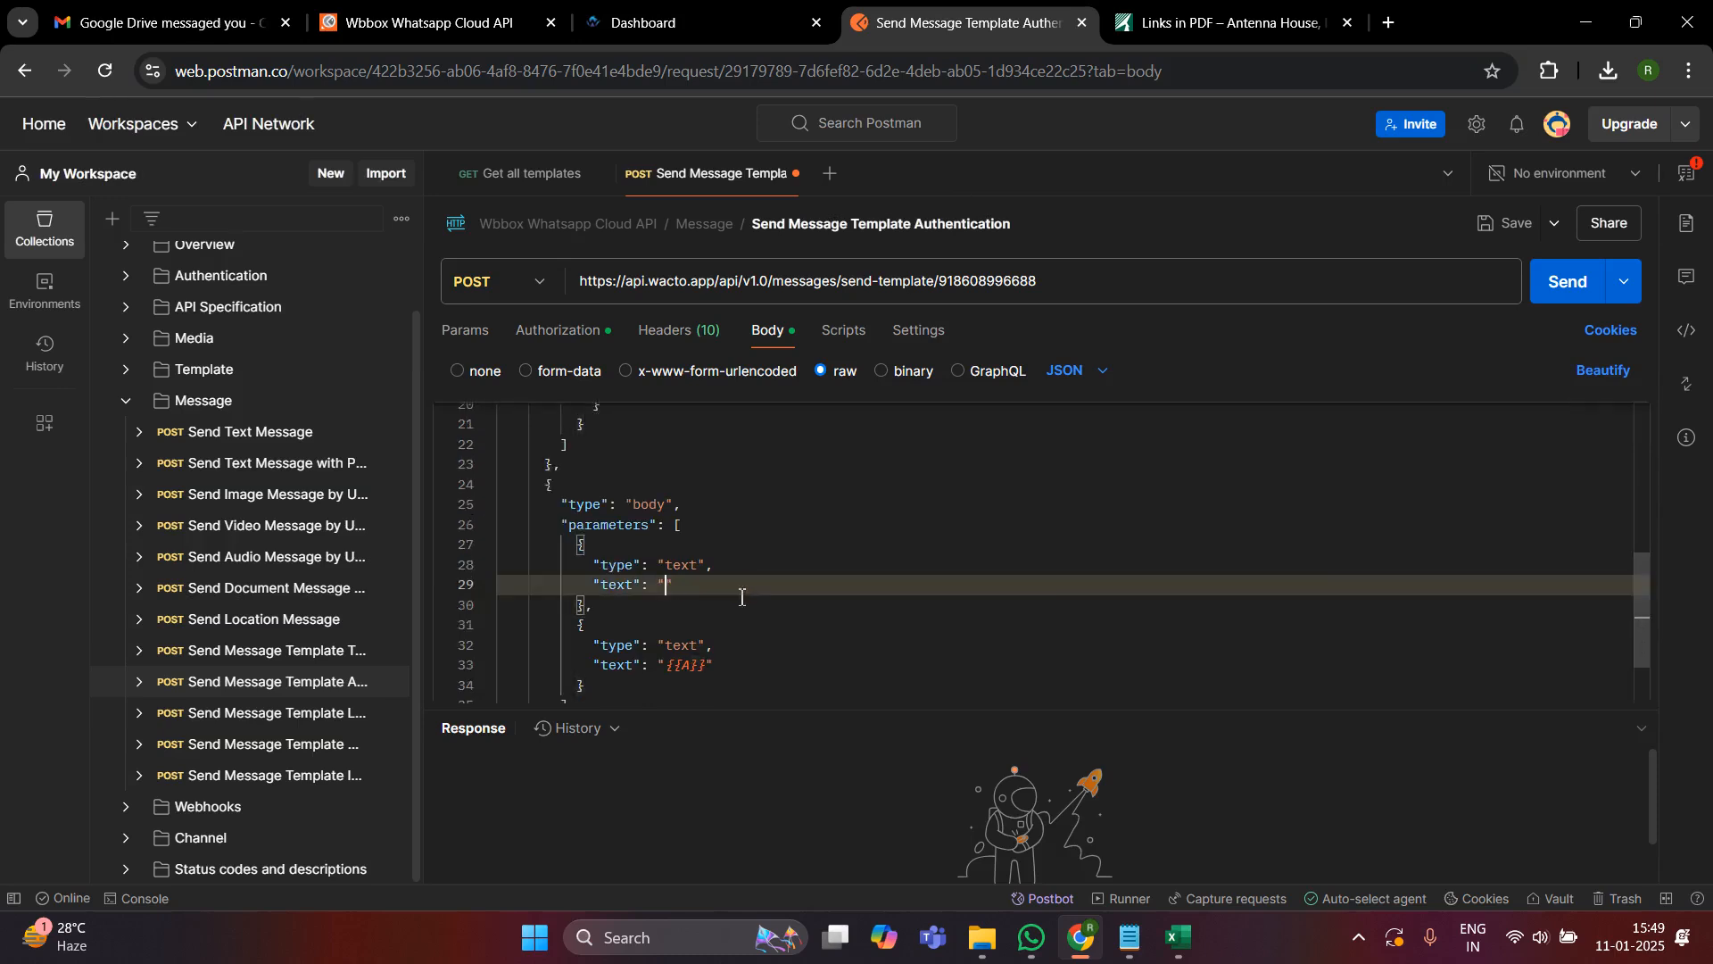
pyautogui.write('123')
# - Replace the second body parameter's "text" placeholder with 456
pyautogui.click(701, 667)
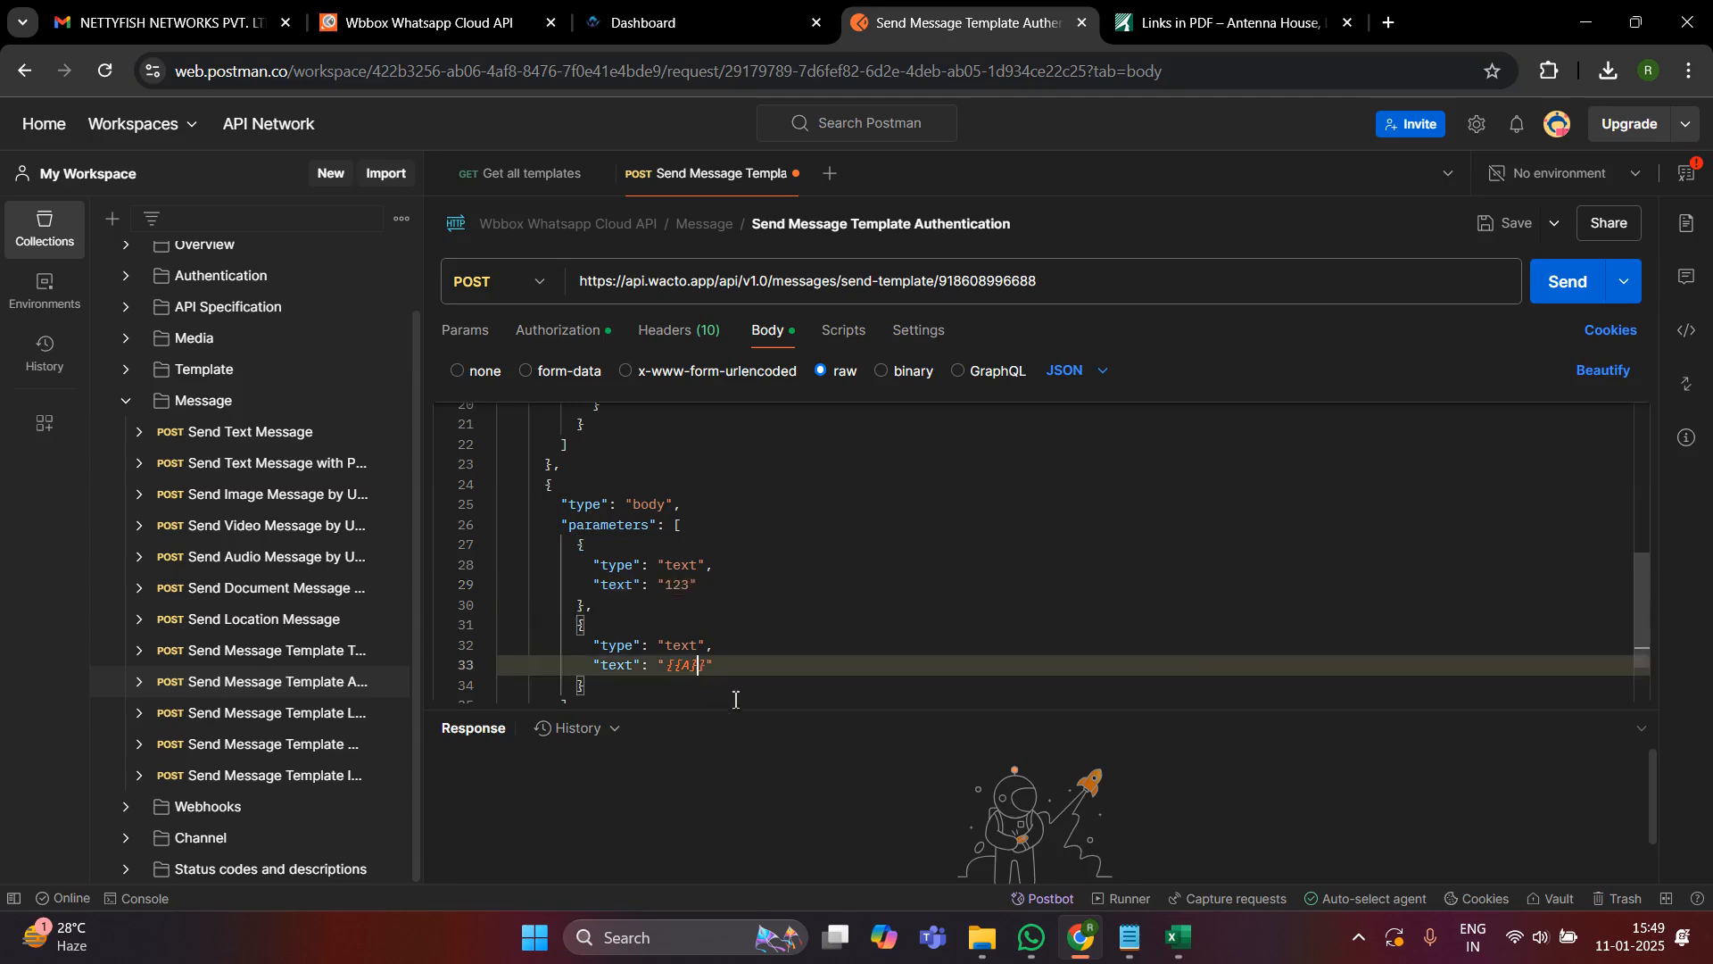
pyautogui.hotkey('shift', 'Left')
pyautogui.hotkey('shift', 'Left')
pyautogui.hotkey('shift', 'Left')
pyautogui.hotkey('shift', 'Left')
pyautogui.hotkey('shift', 'Left')
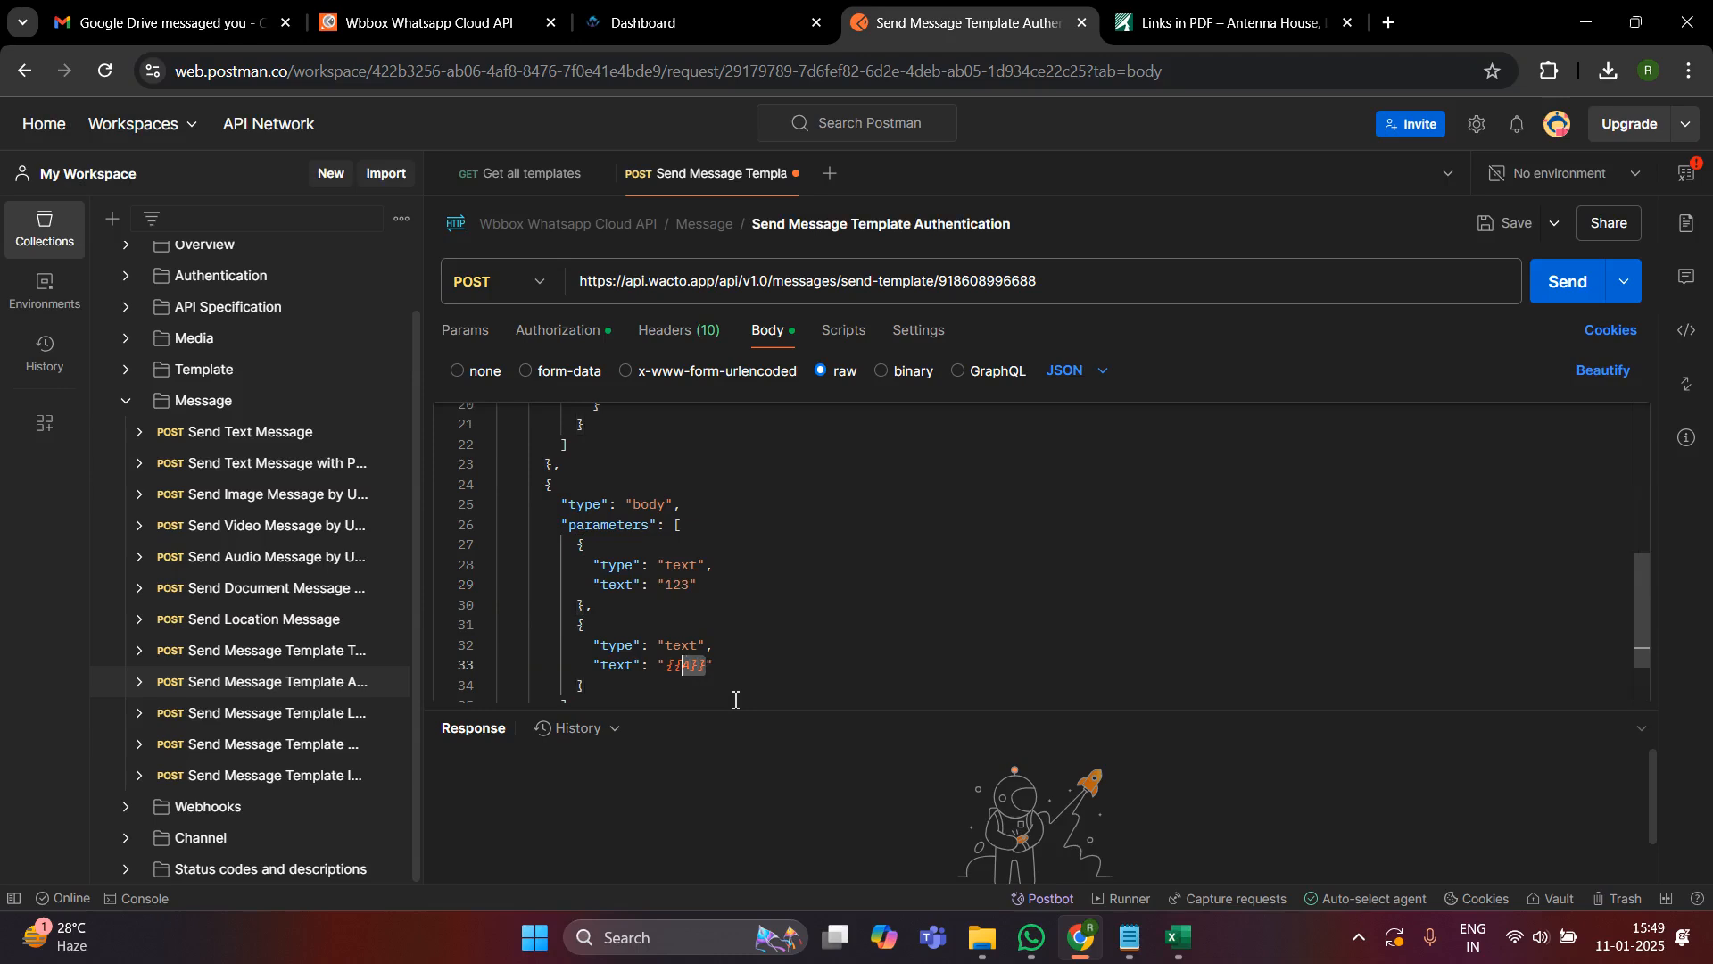
pyautogui.write('456')
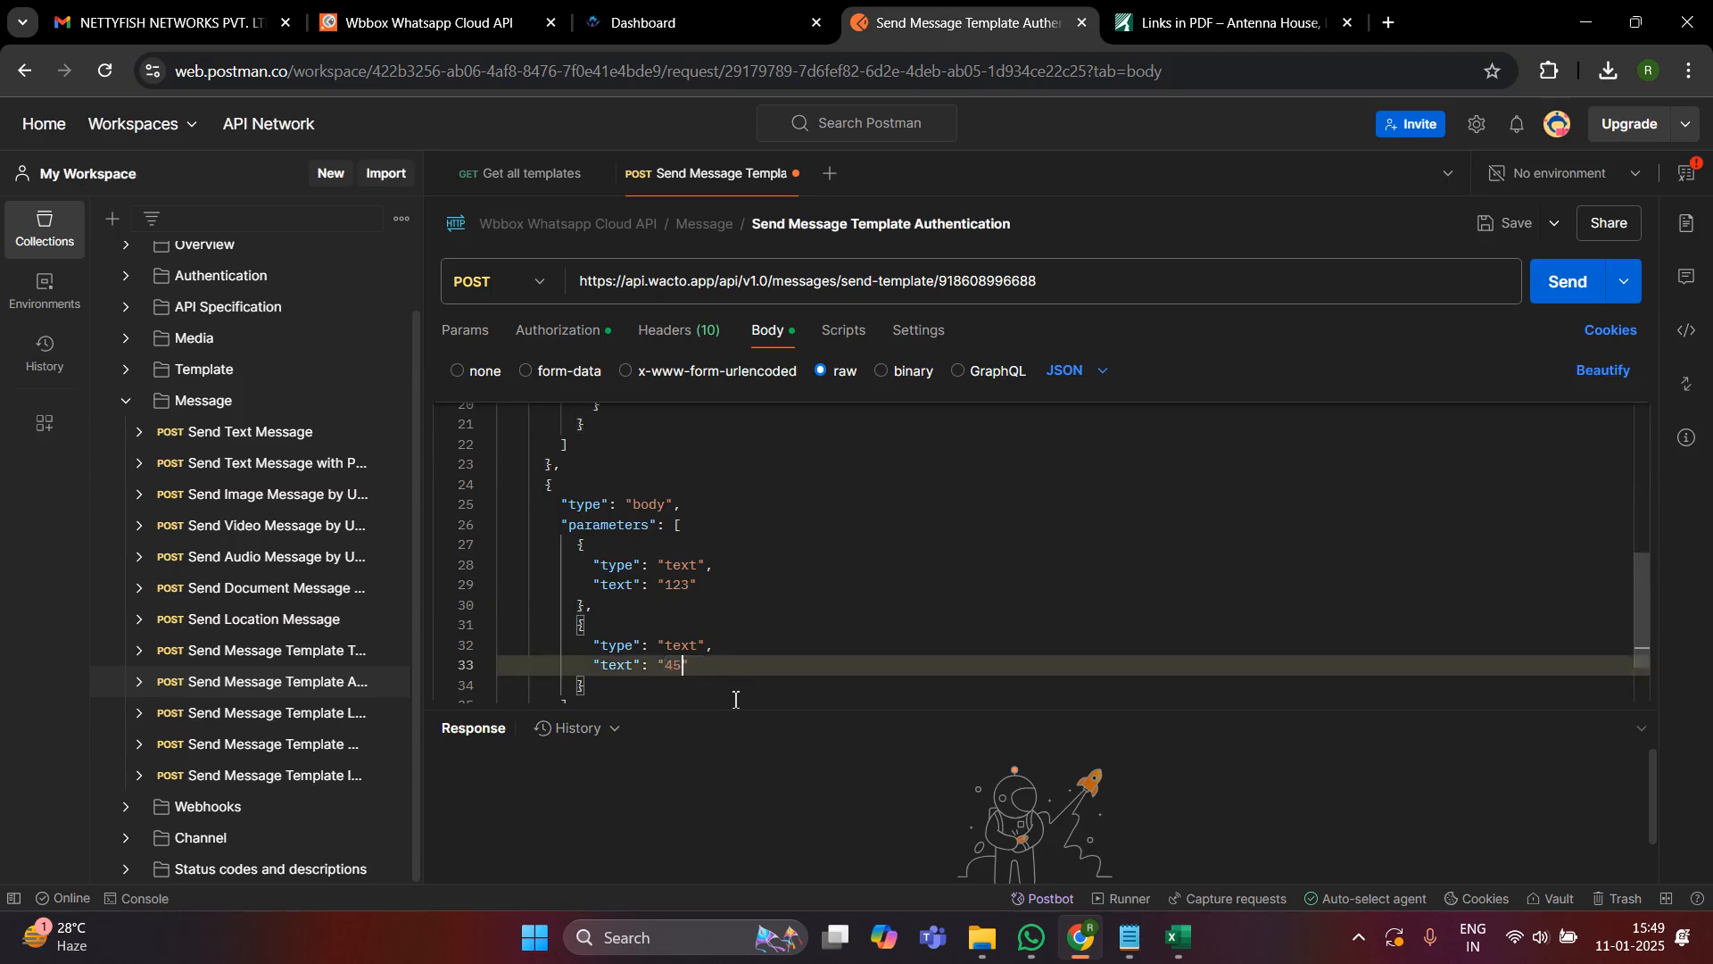
# - Check through the completed JSON payload and send the template message request
pyautogui.scroll(-1, 807, 639)
pyautogui.scroll(5, 808, 639)
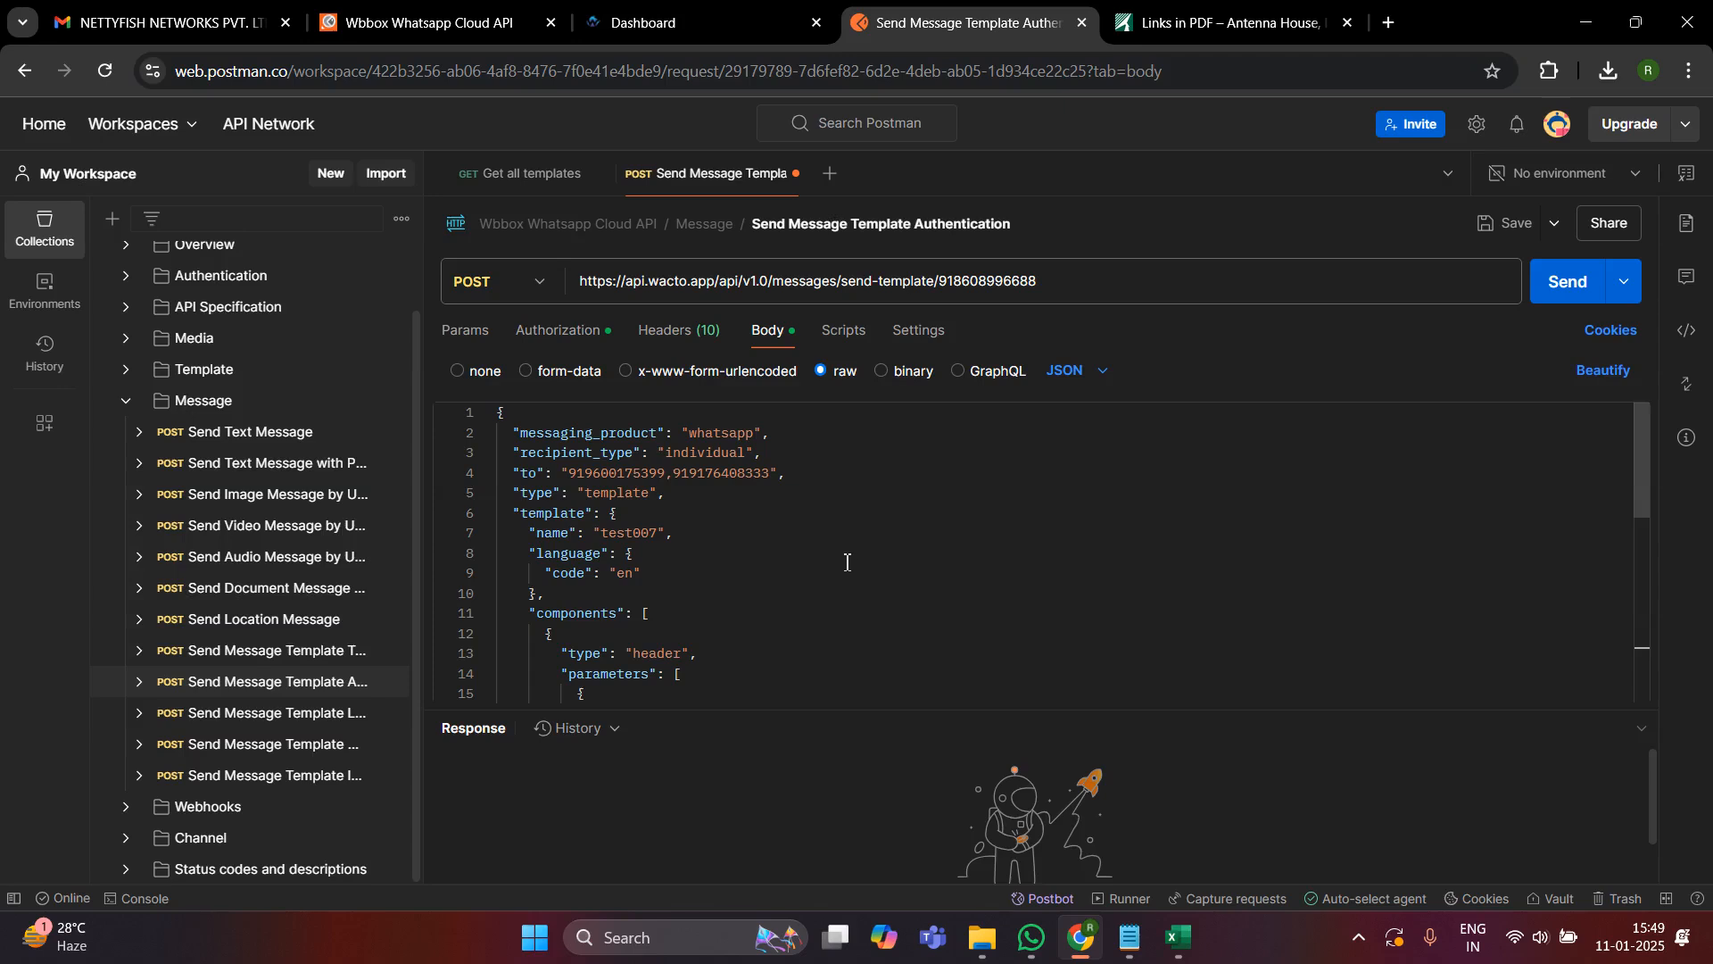
pyautogui.scroll(-5, 847, 564)
pyautogui.scroll(5, 847, 563)
pyautogui.click(1576, 291)
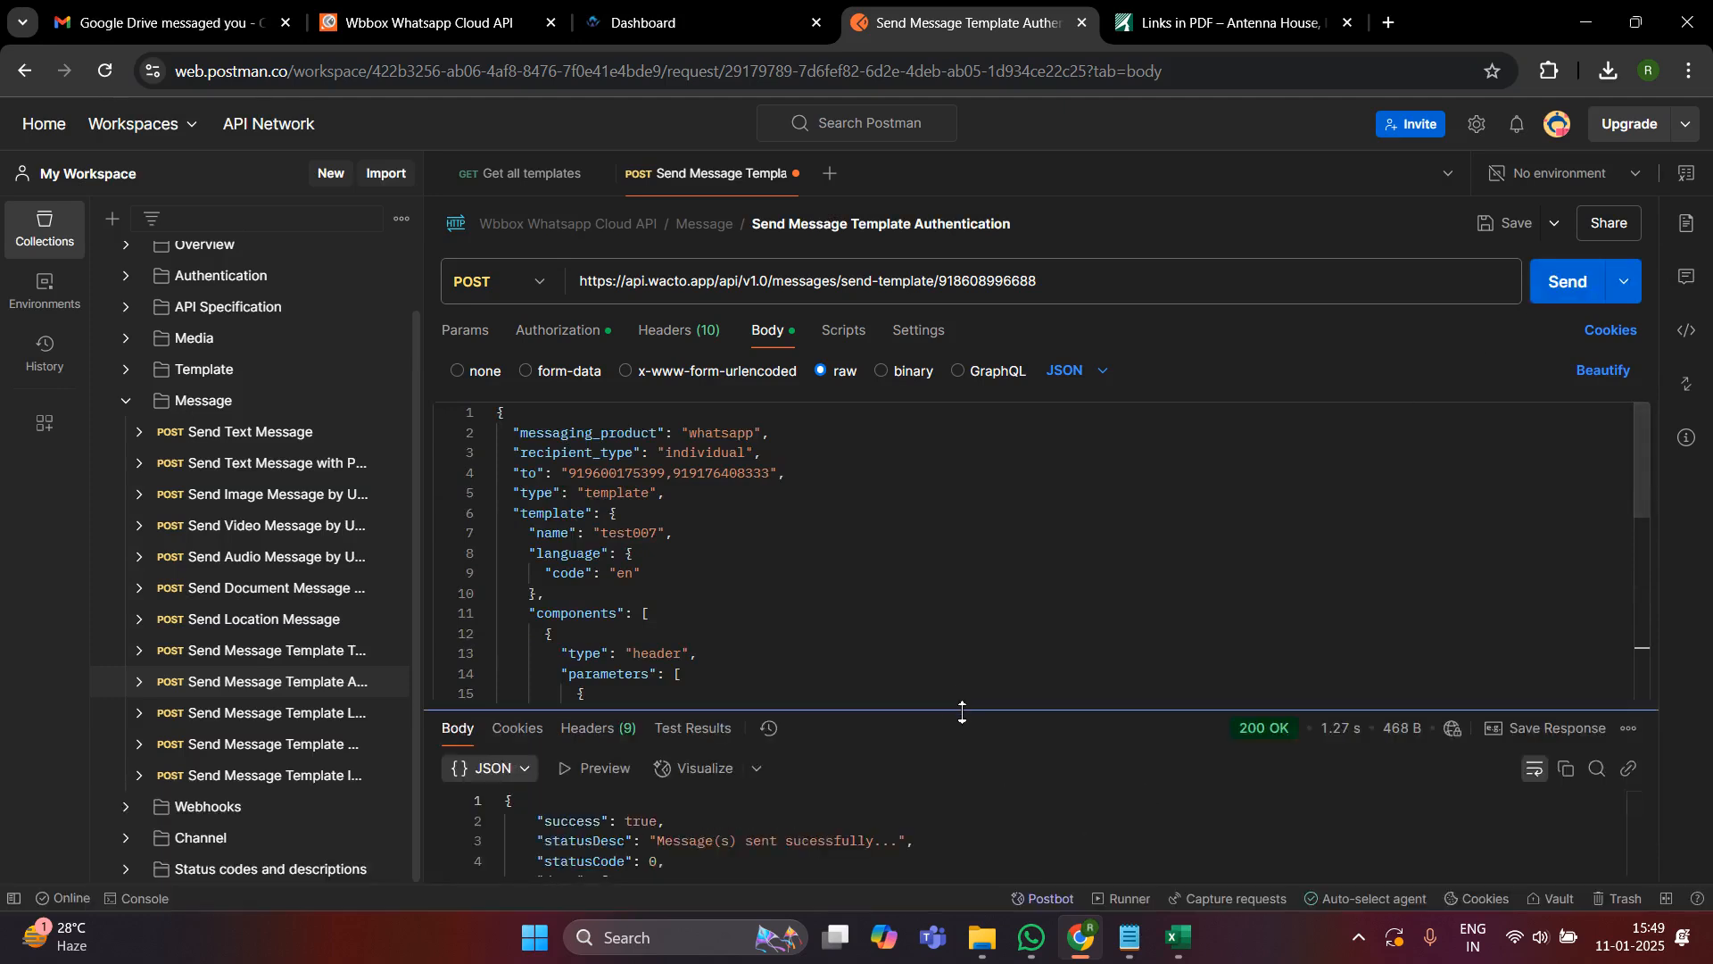
# - Enlarge the response area, examine the status and each recipient's MaskId, and shrink it again
pyautogui.moveTo(962, 711); pyautogui.dragTo(953, 534)
pyautogui.scroll(-2, 952, 757)
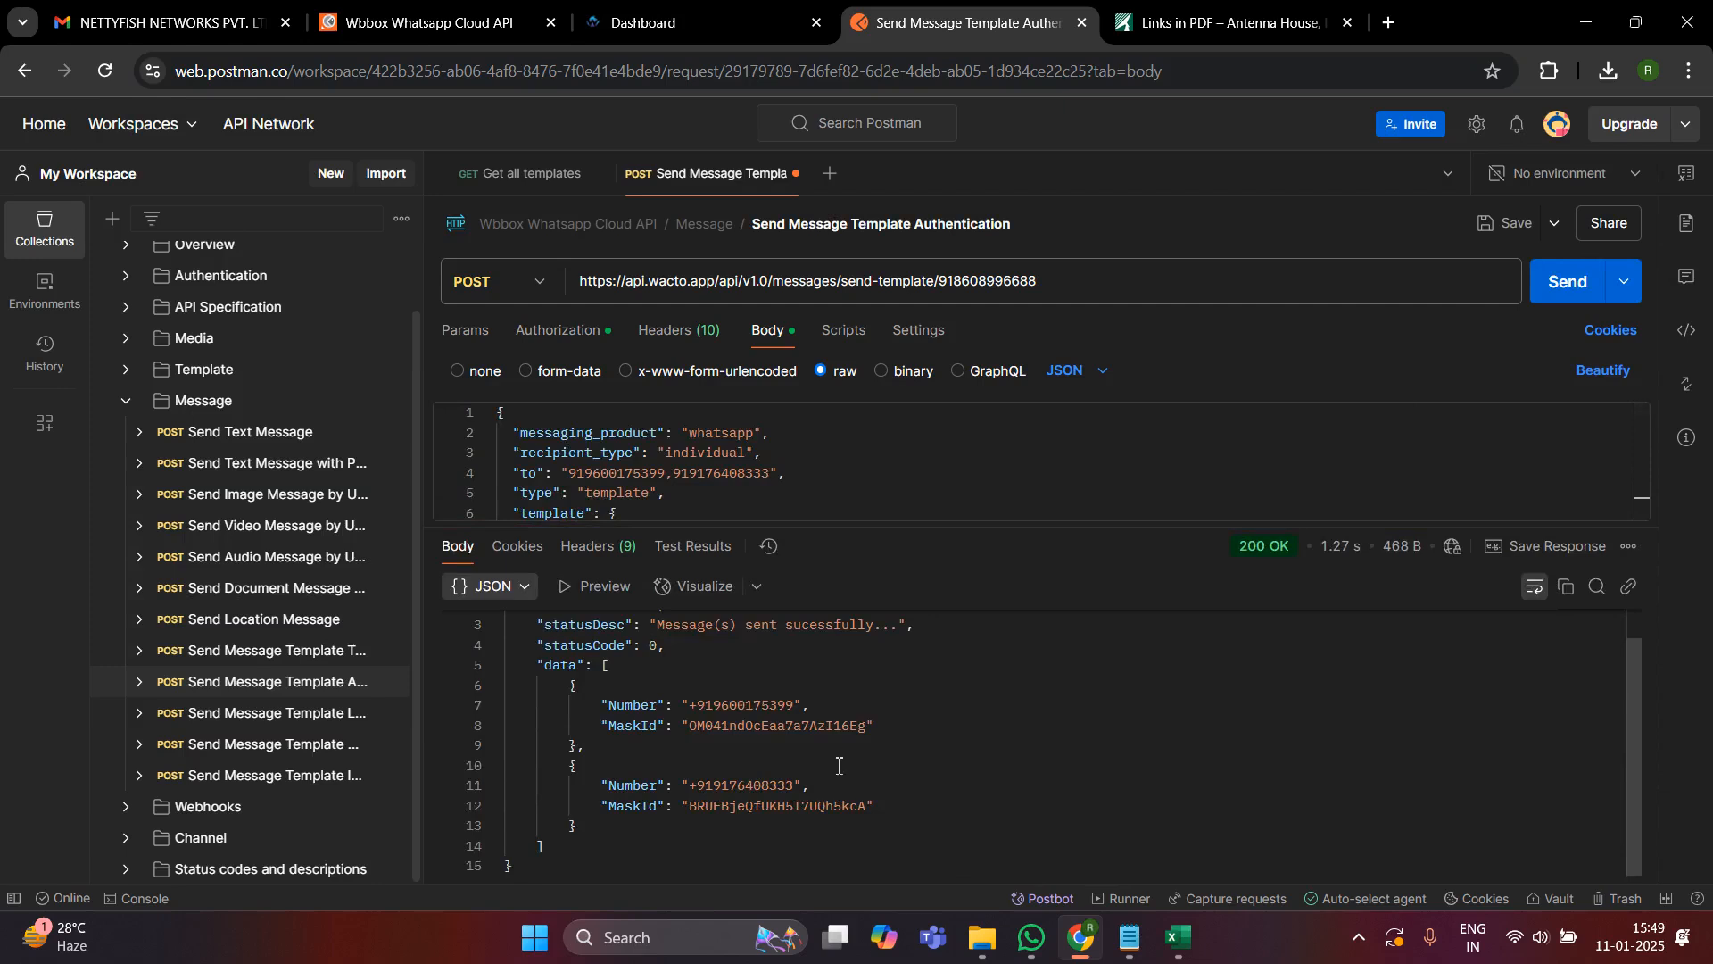
pyautogui.moveTo(877, 726); pyautogui.dragTo(682, 728)
pyautogui.click(903, 754)
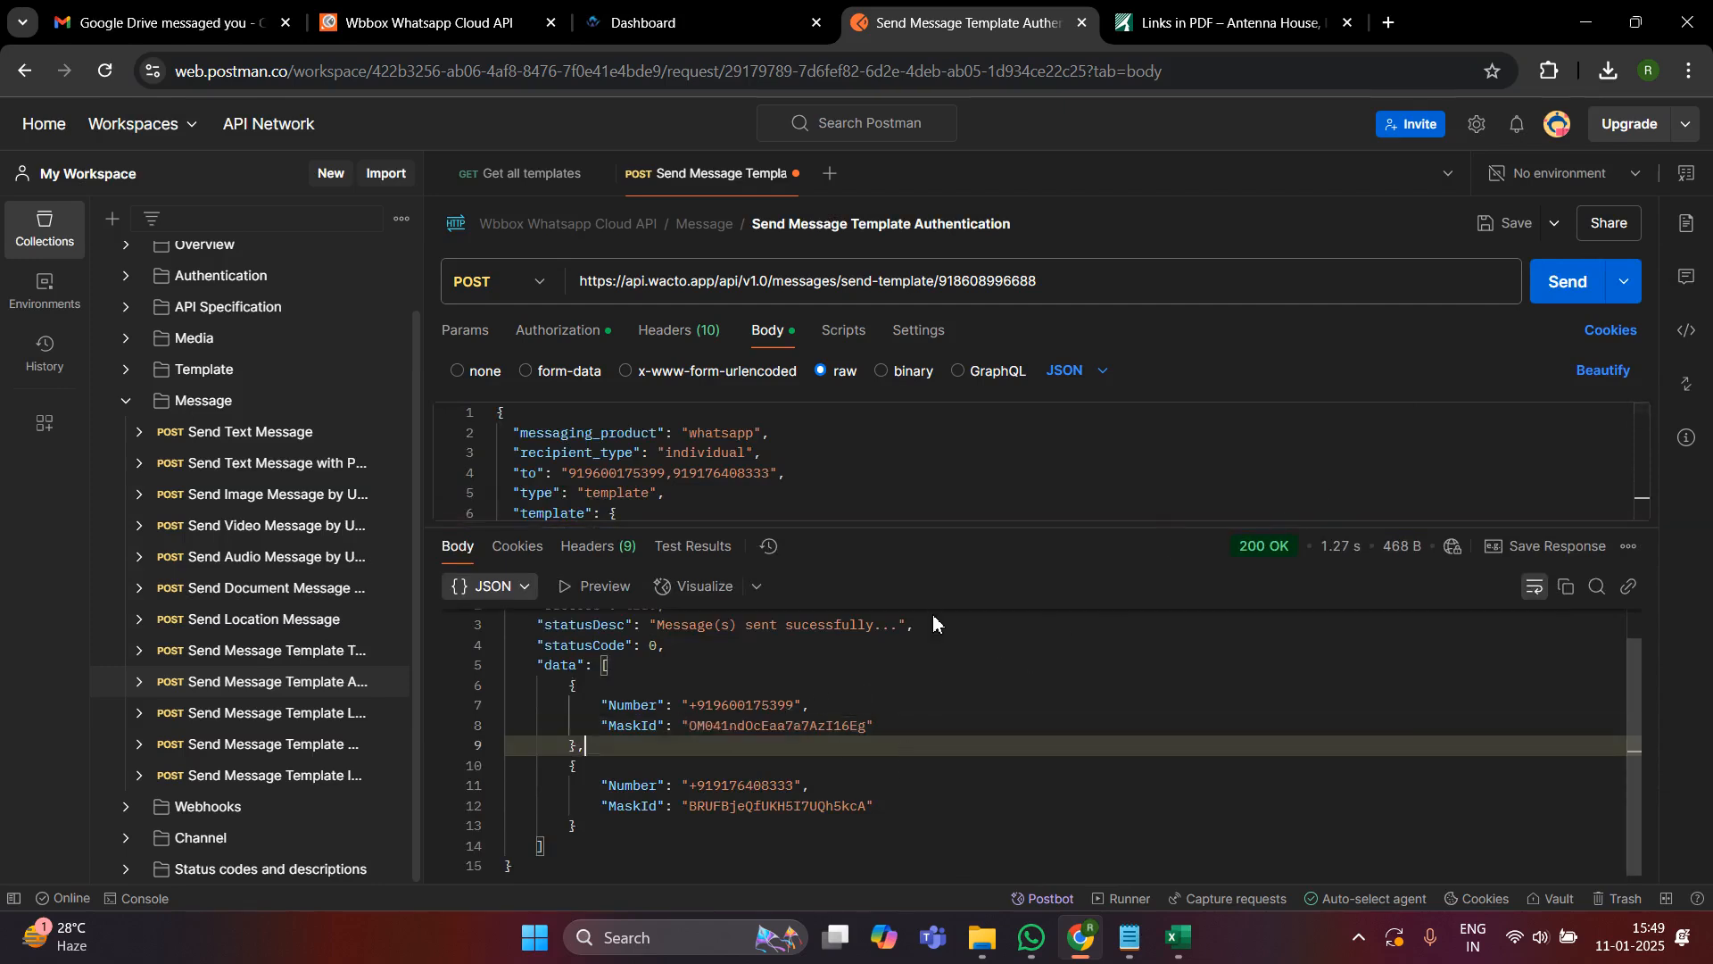
pyautogui.moveTo(953, 526); pyautogui.dragTo(985, 793)
# - Review the sent payload's header document type, document link and two body text parameters
pyautogui.scroll(-2, 986, 517)
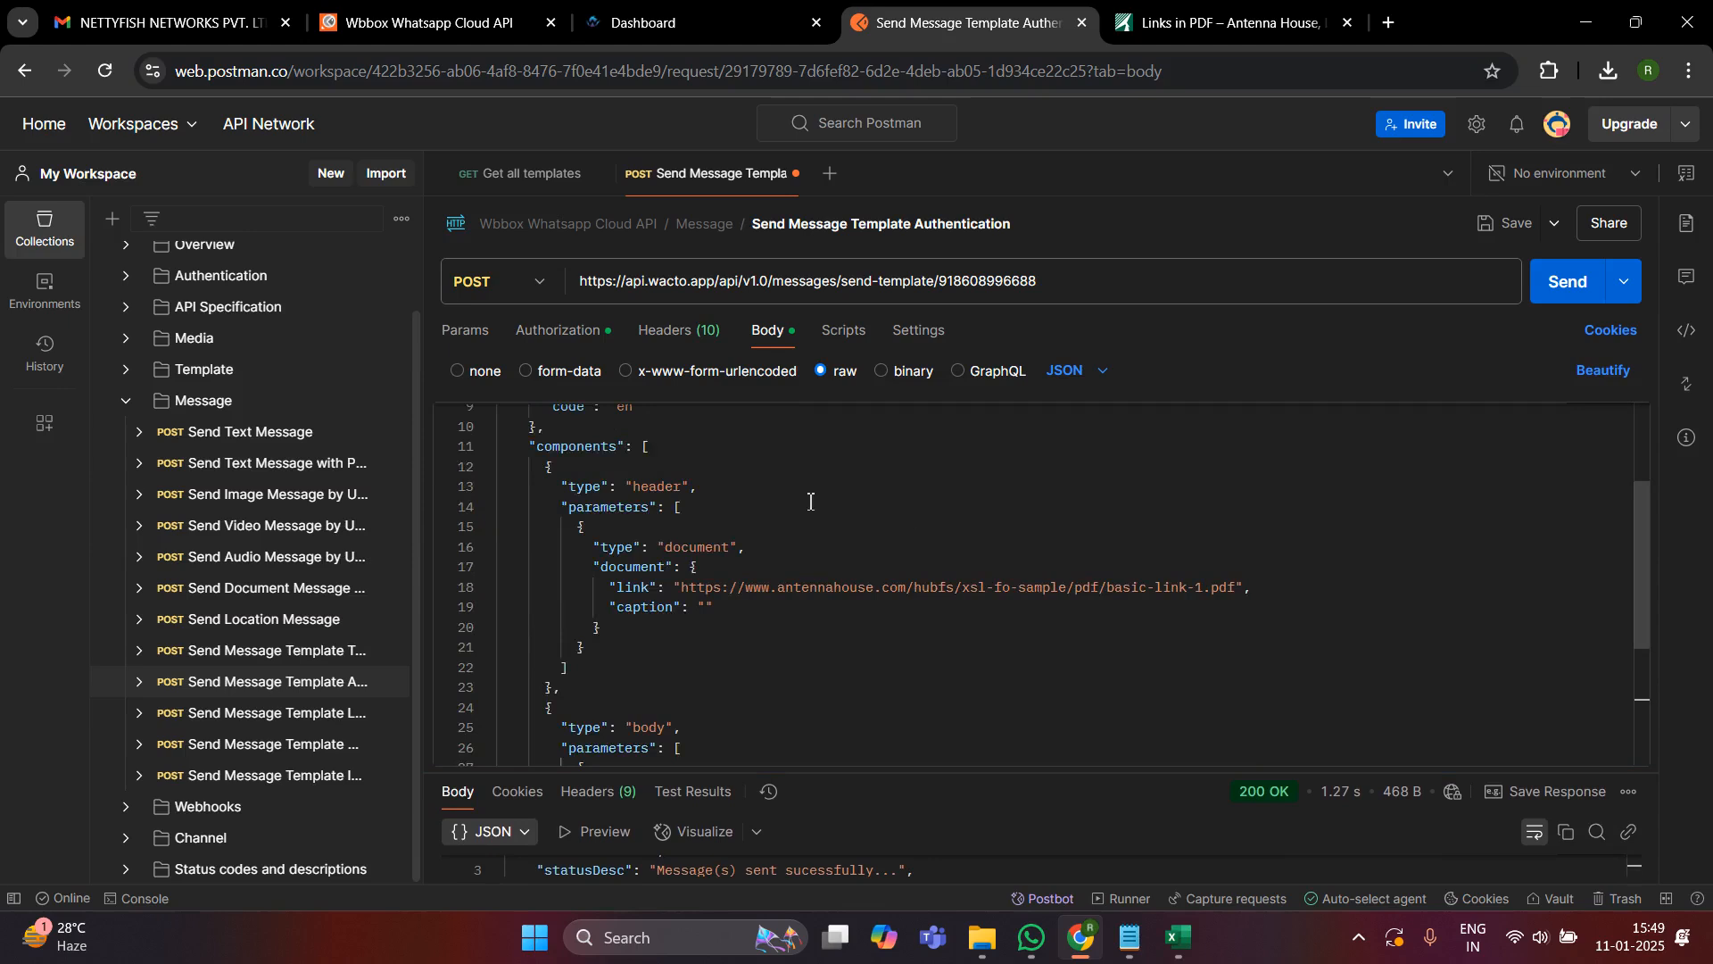
pyautogui.doubleClick(708, 547)
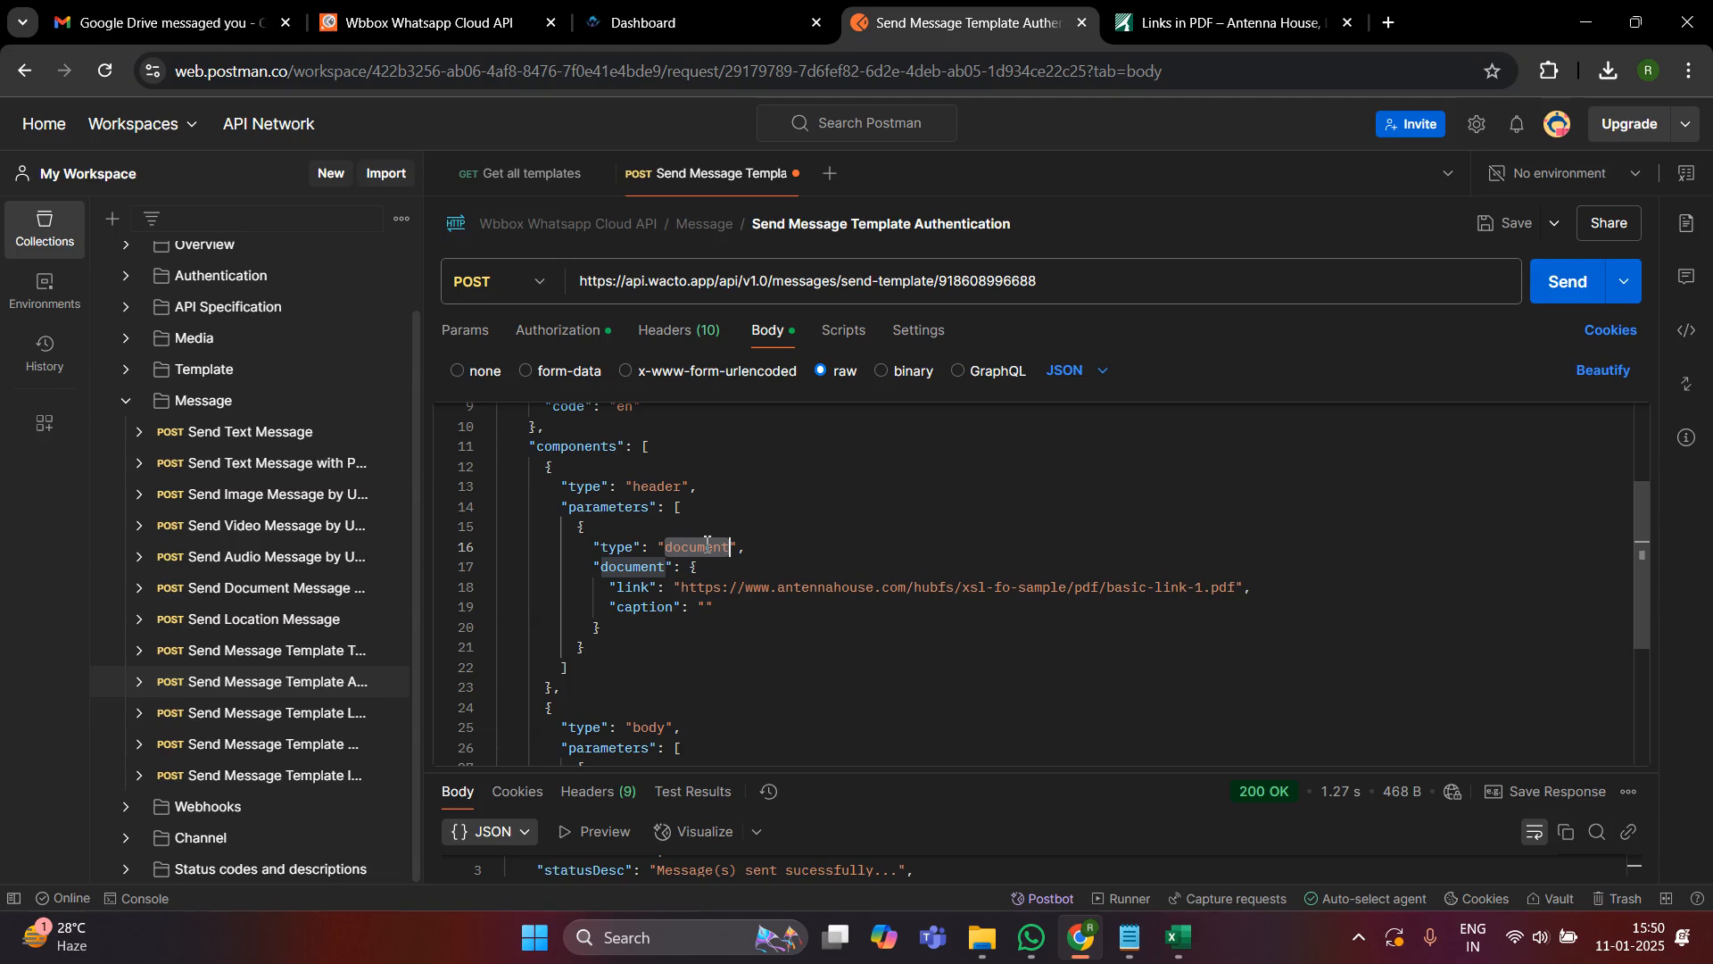
pyautogui.click(699, 568)
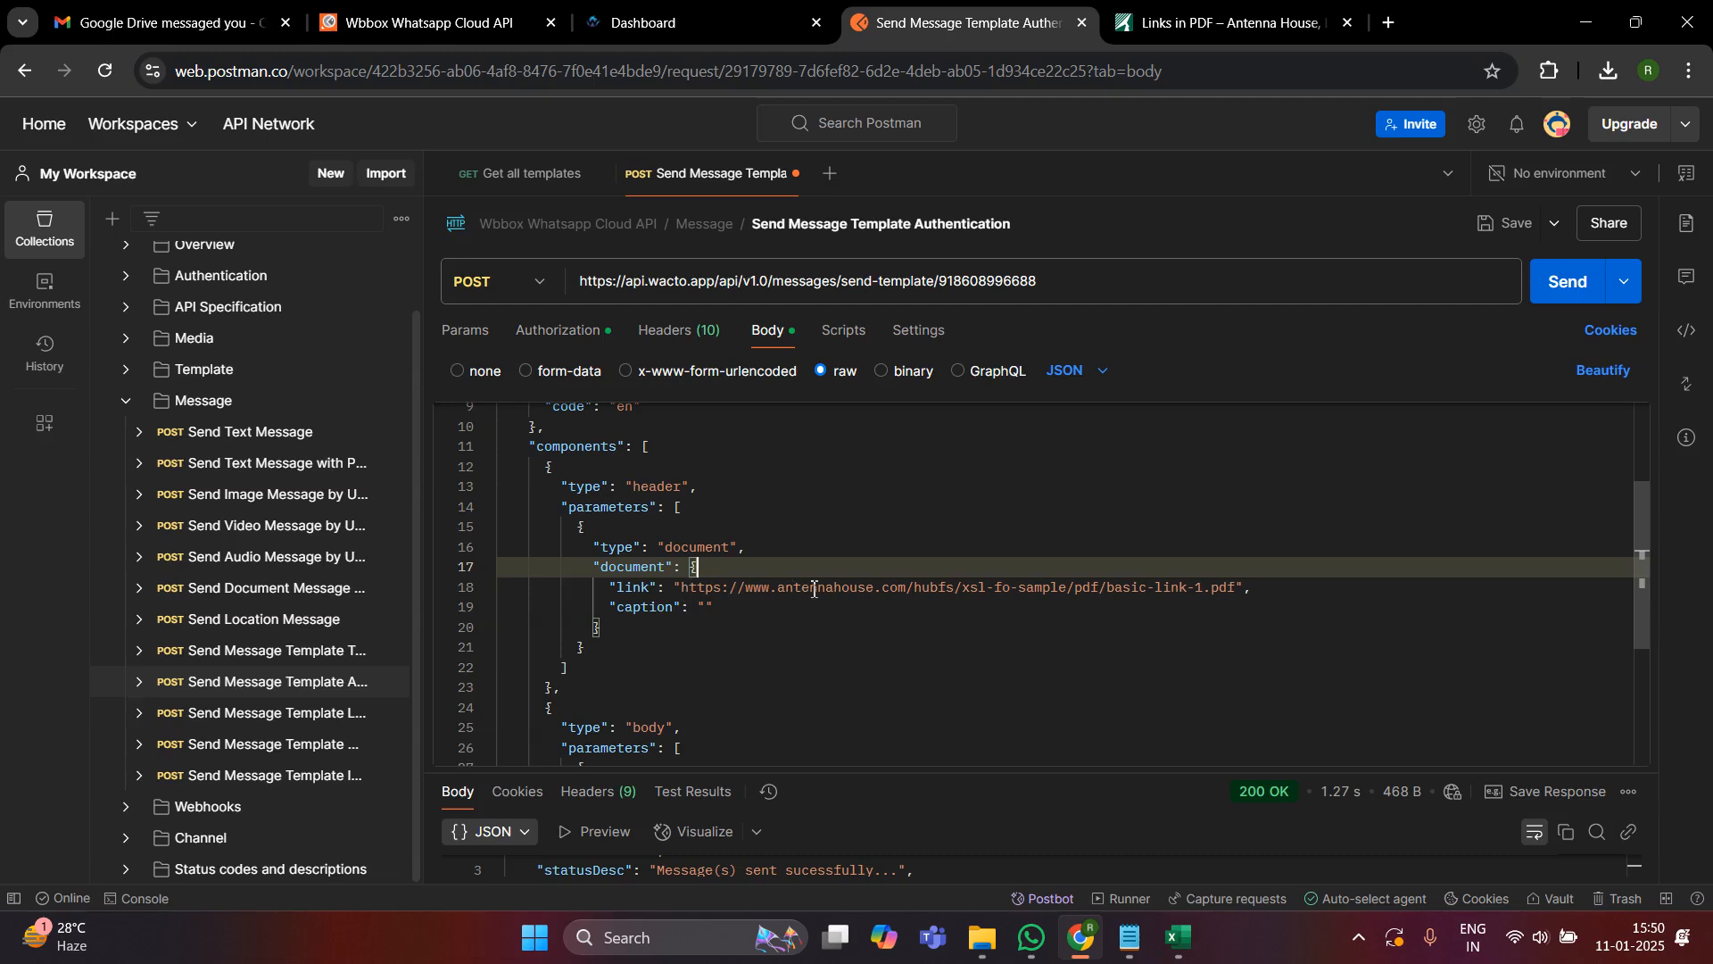
pyautogui.scroll(-5, 830, 540)
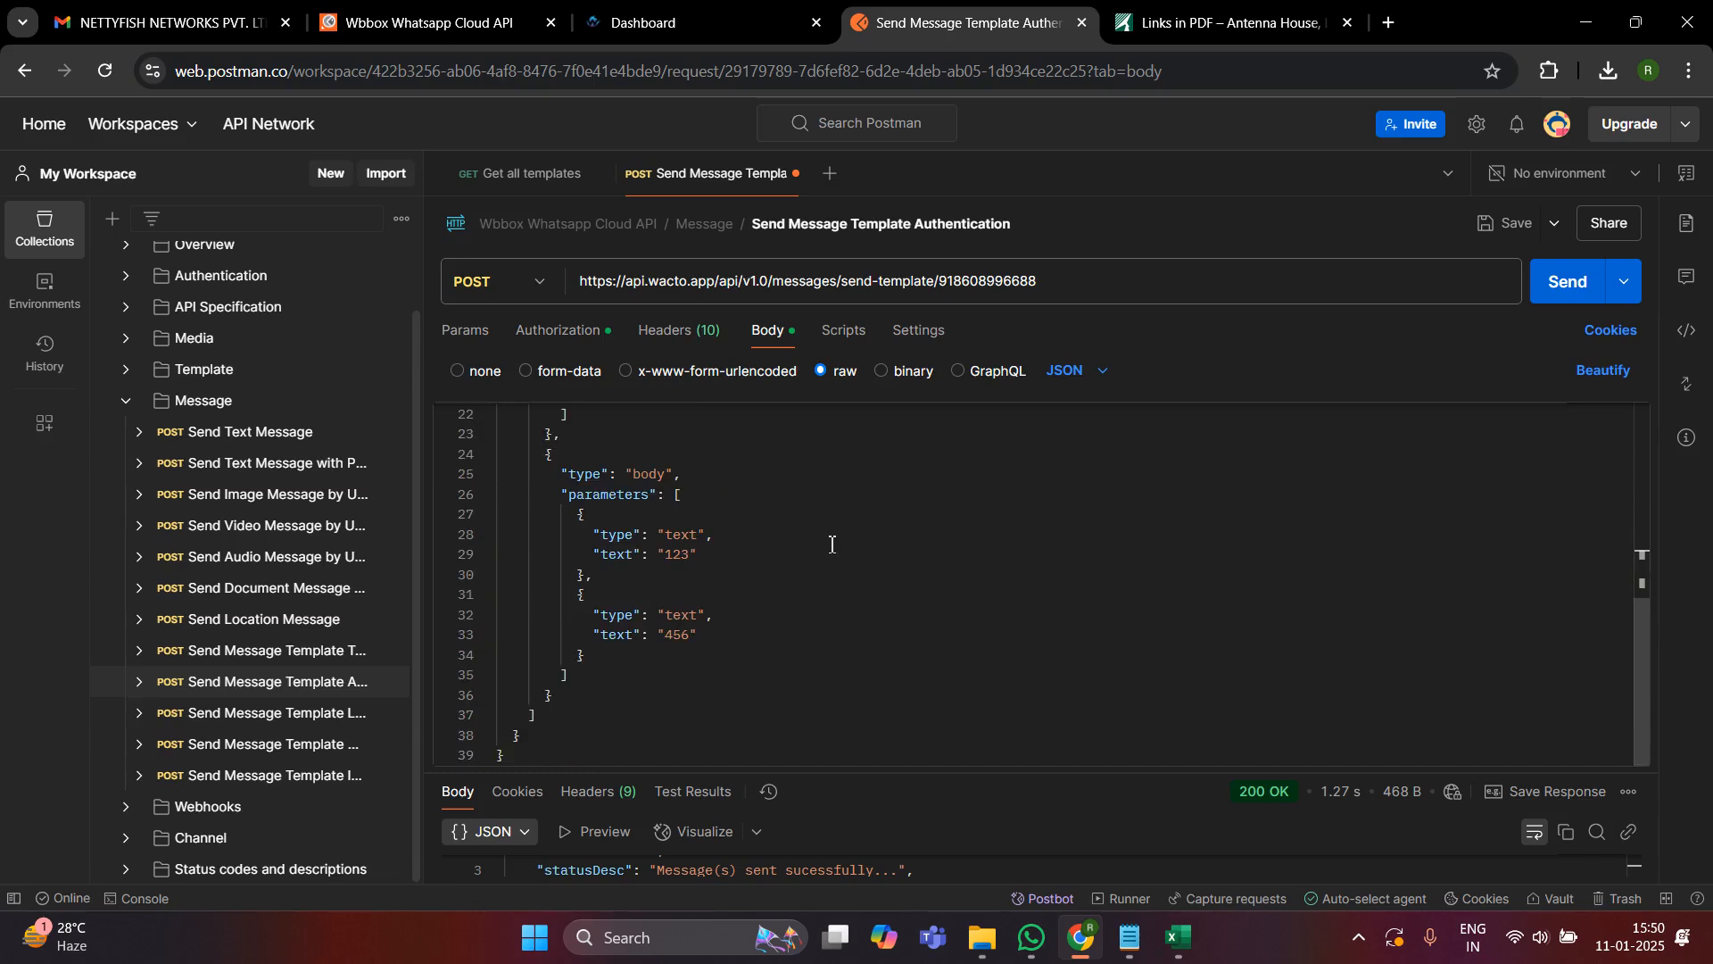
pyautogui.moveTo(1059, 774); pyautogui.dragTo(1021, 846)
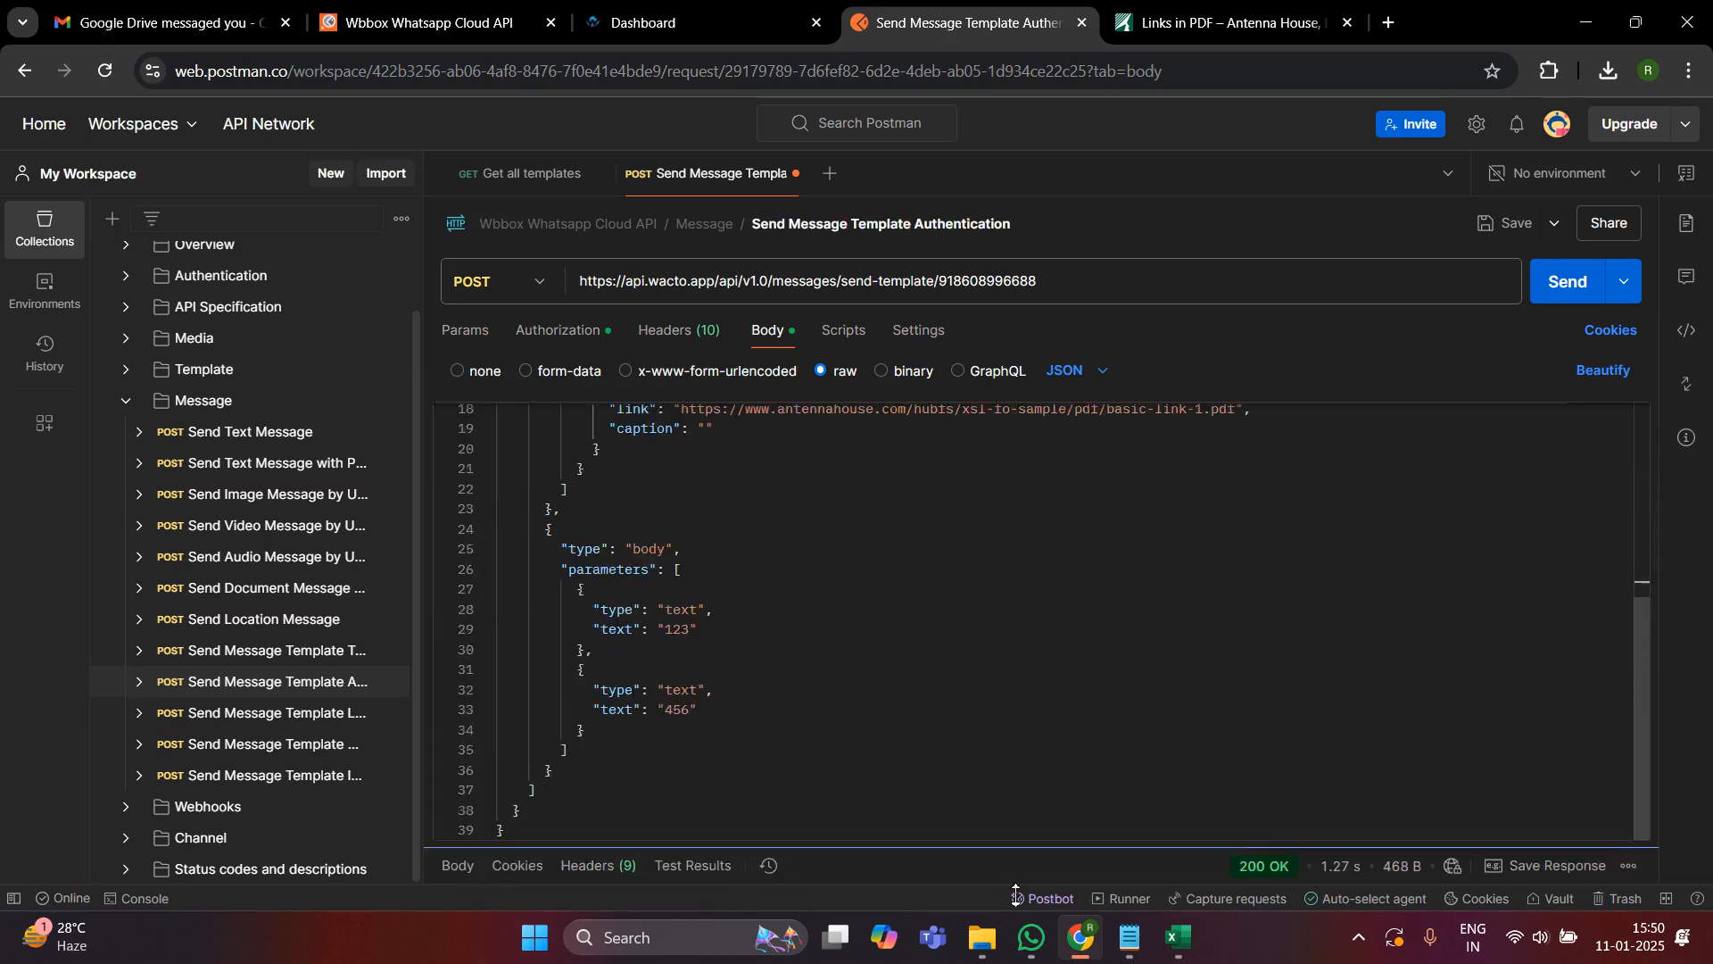
# - Show the request's cURL code snippet and copy it
pyautogui.click(1693, 336)
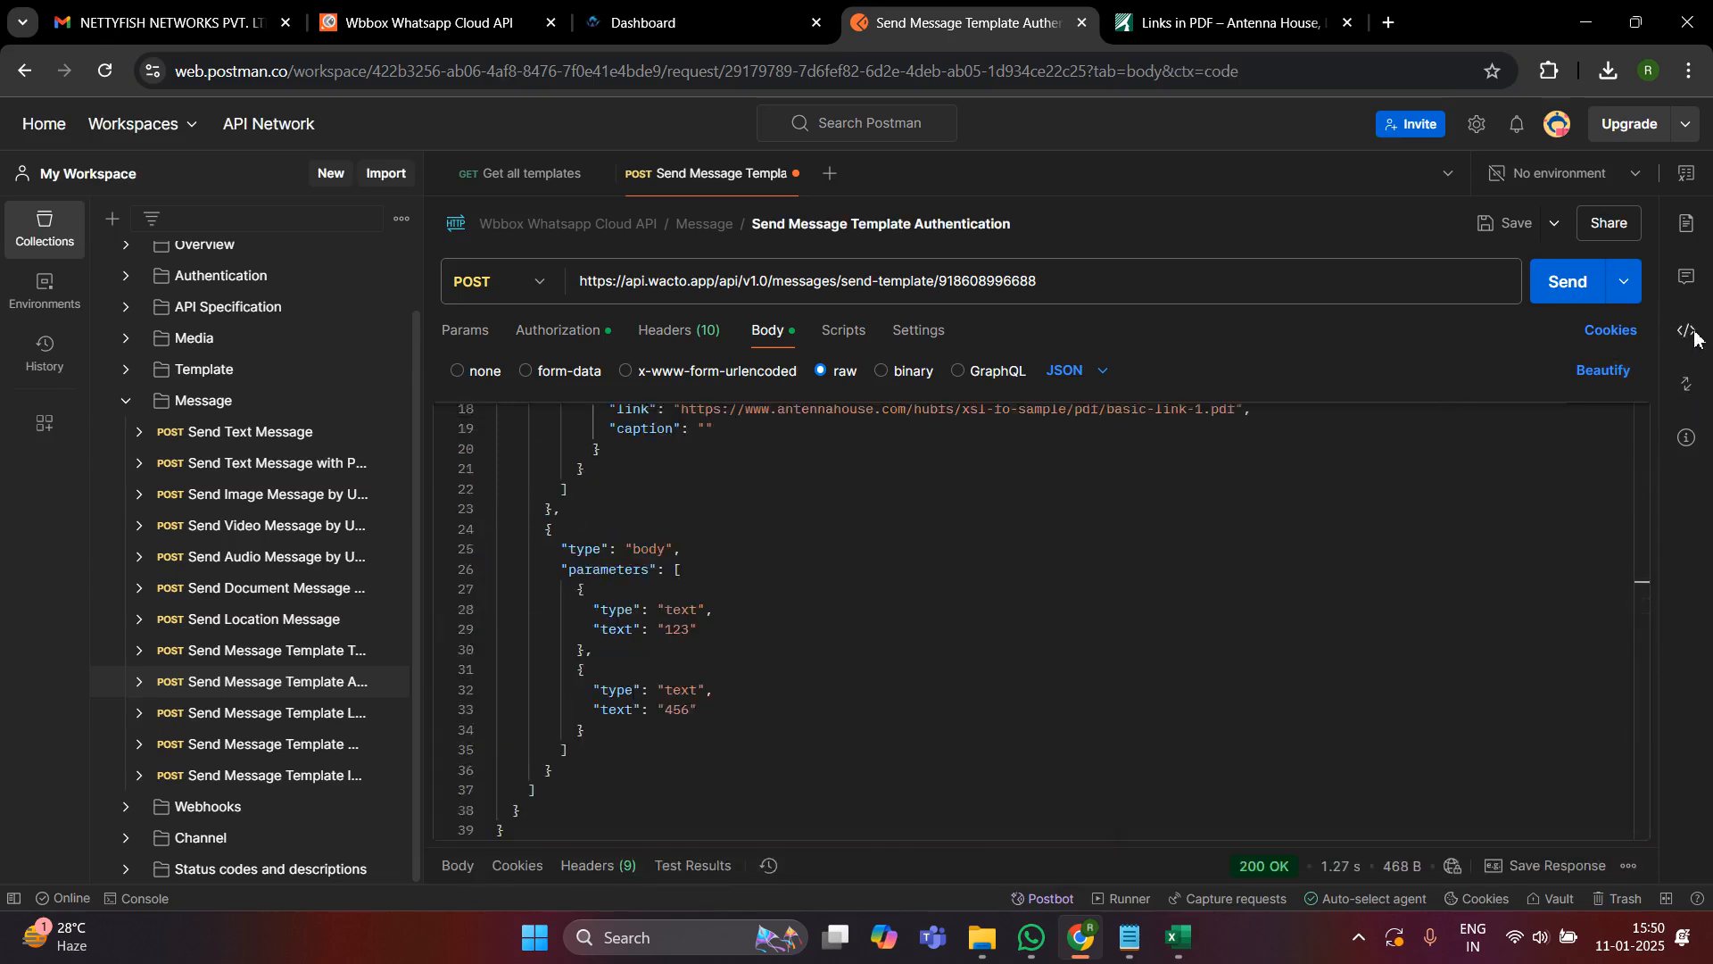
pyautogui.scroll(-5, 1514, 512)
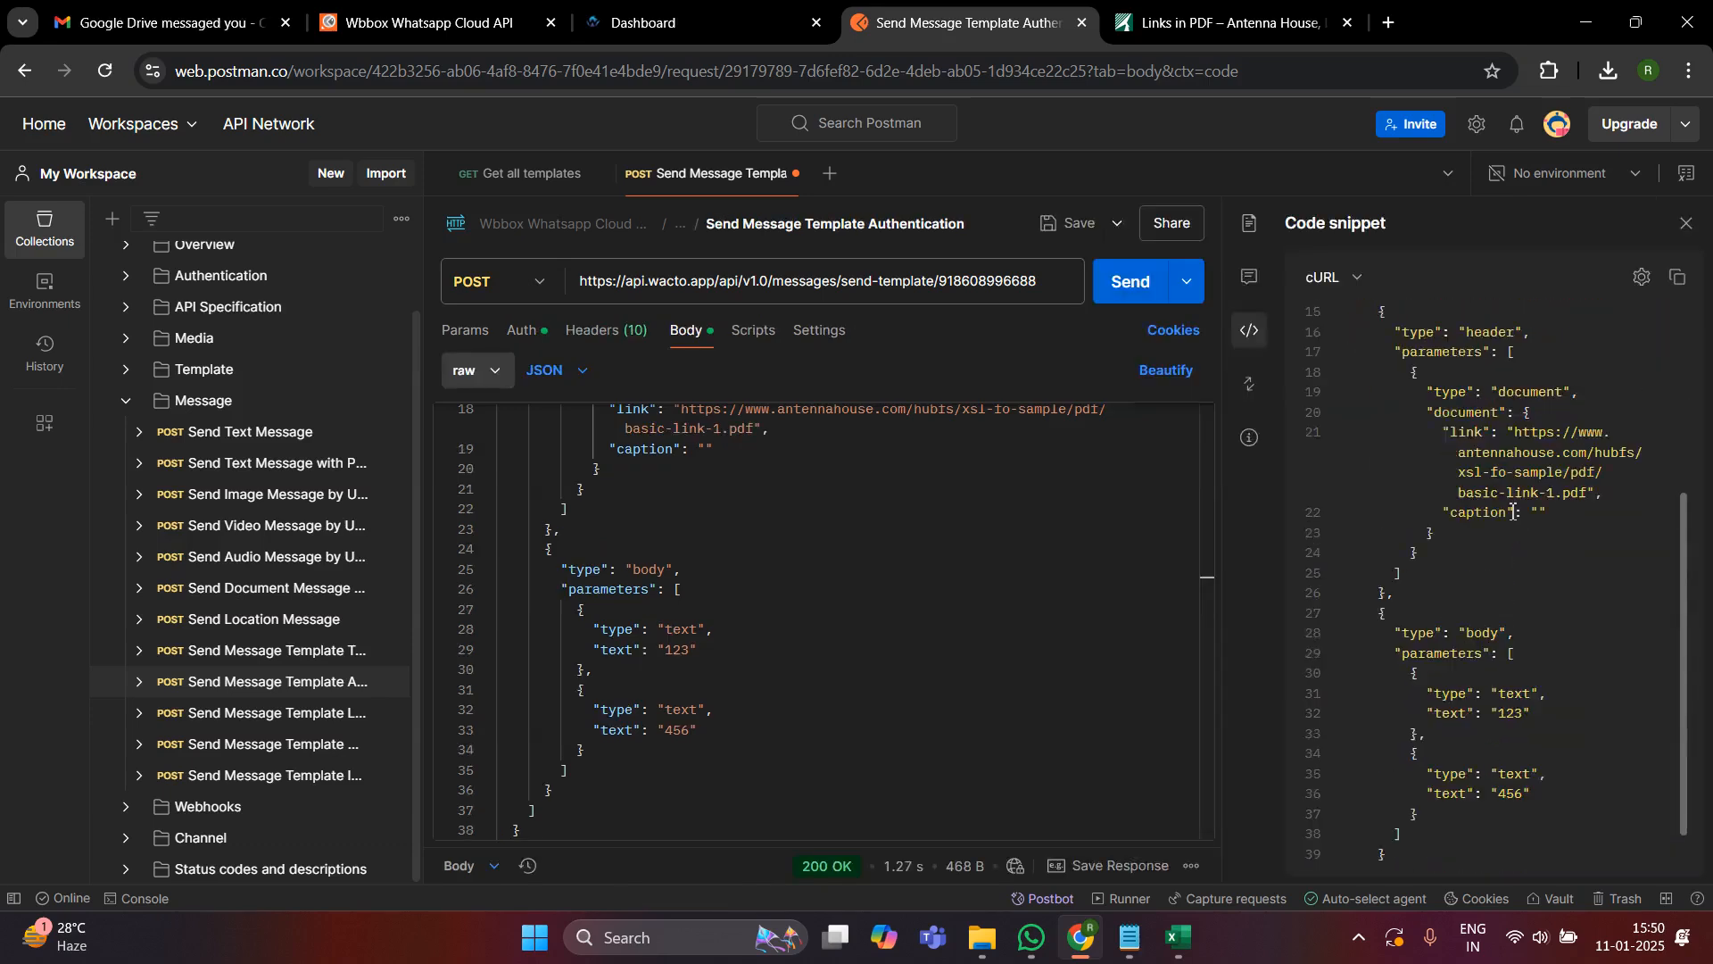
pyautogui.scroll(5, 1515, 511)
pyautogui.click(1678, 277)
# - Switch to Notepad, replace the open file's text with the copied cURL command including its authorization token, and minimize the window
pyautogui.click(1130, 937)
pyautogui.scroll(10, 1022, 474)
pyautogui.hotkey('ctrl', 'a')
pyautogui.press('BackSpace')
pyautogui.hotkey('ctrl', 'v')
pyautogui.scroll(10, 1023, 473)
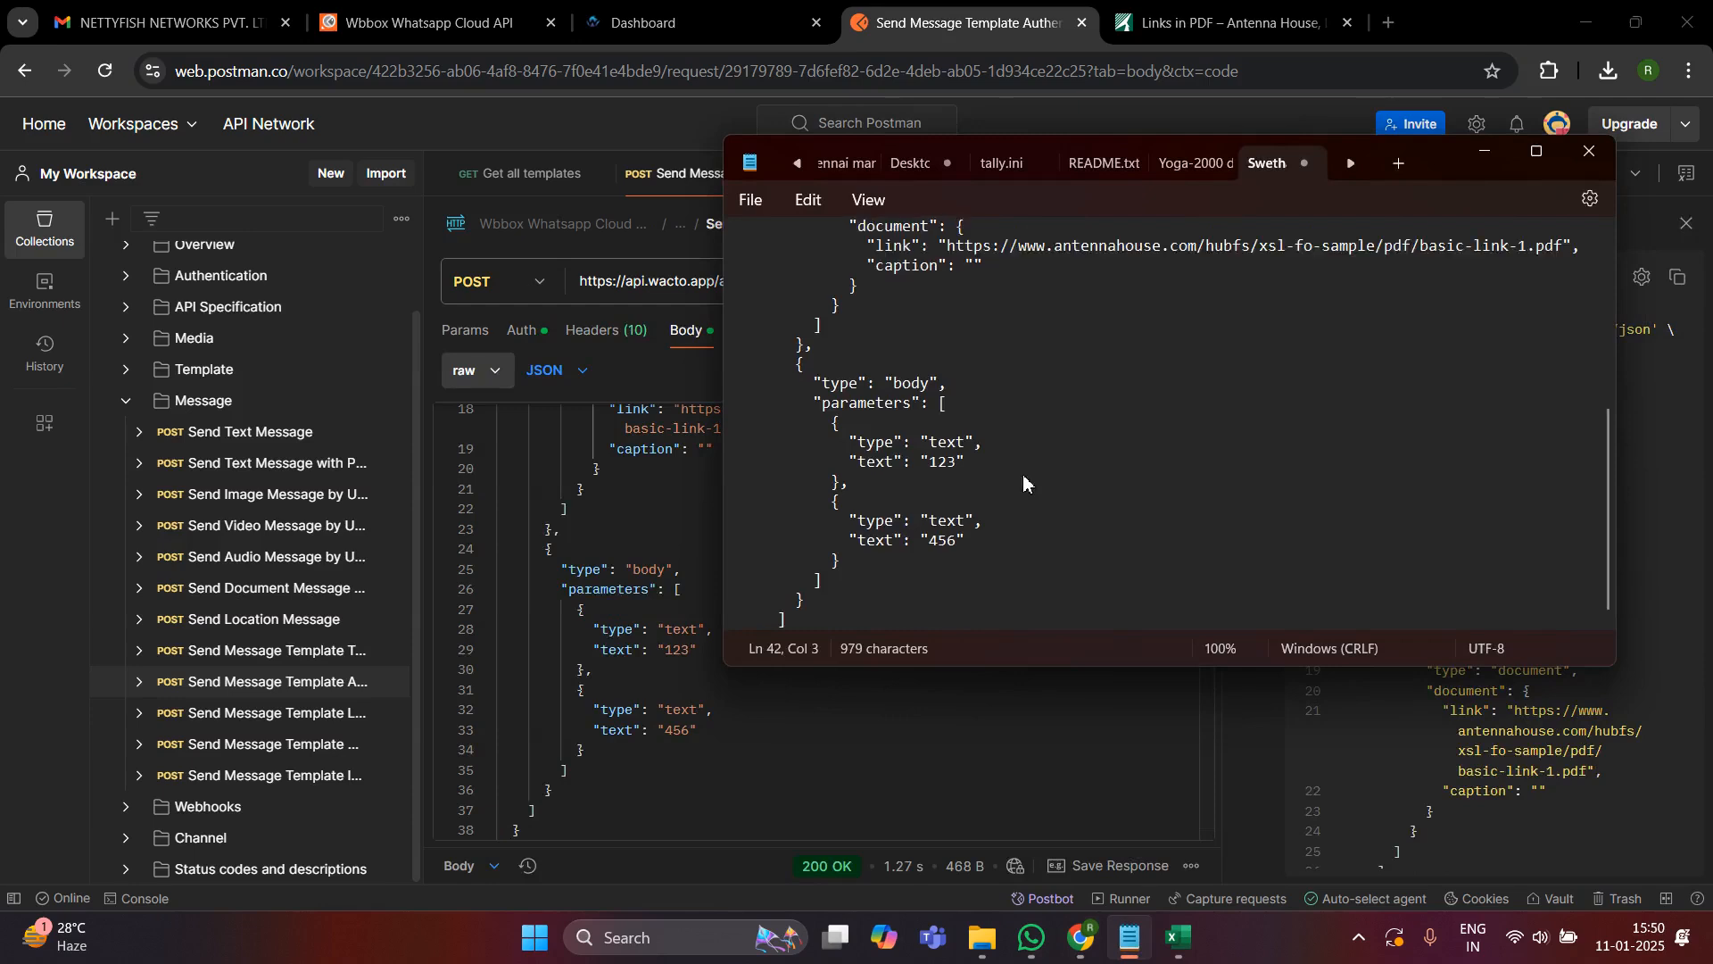
pyautogui.click(1485, 165)
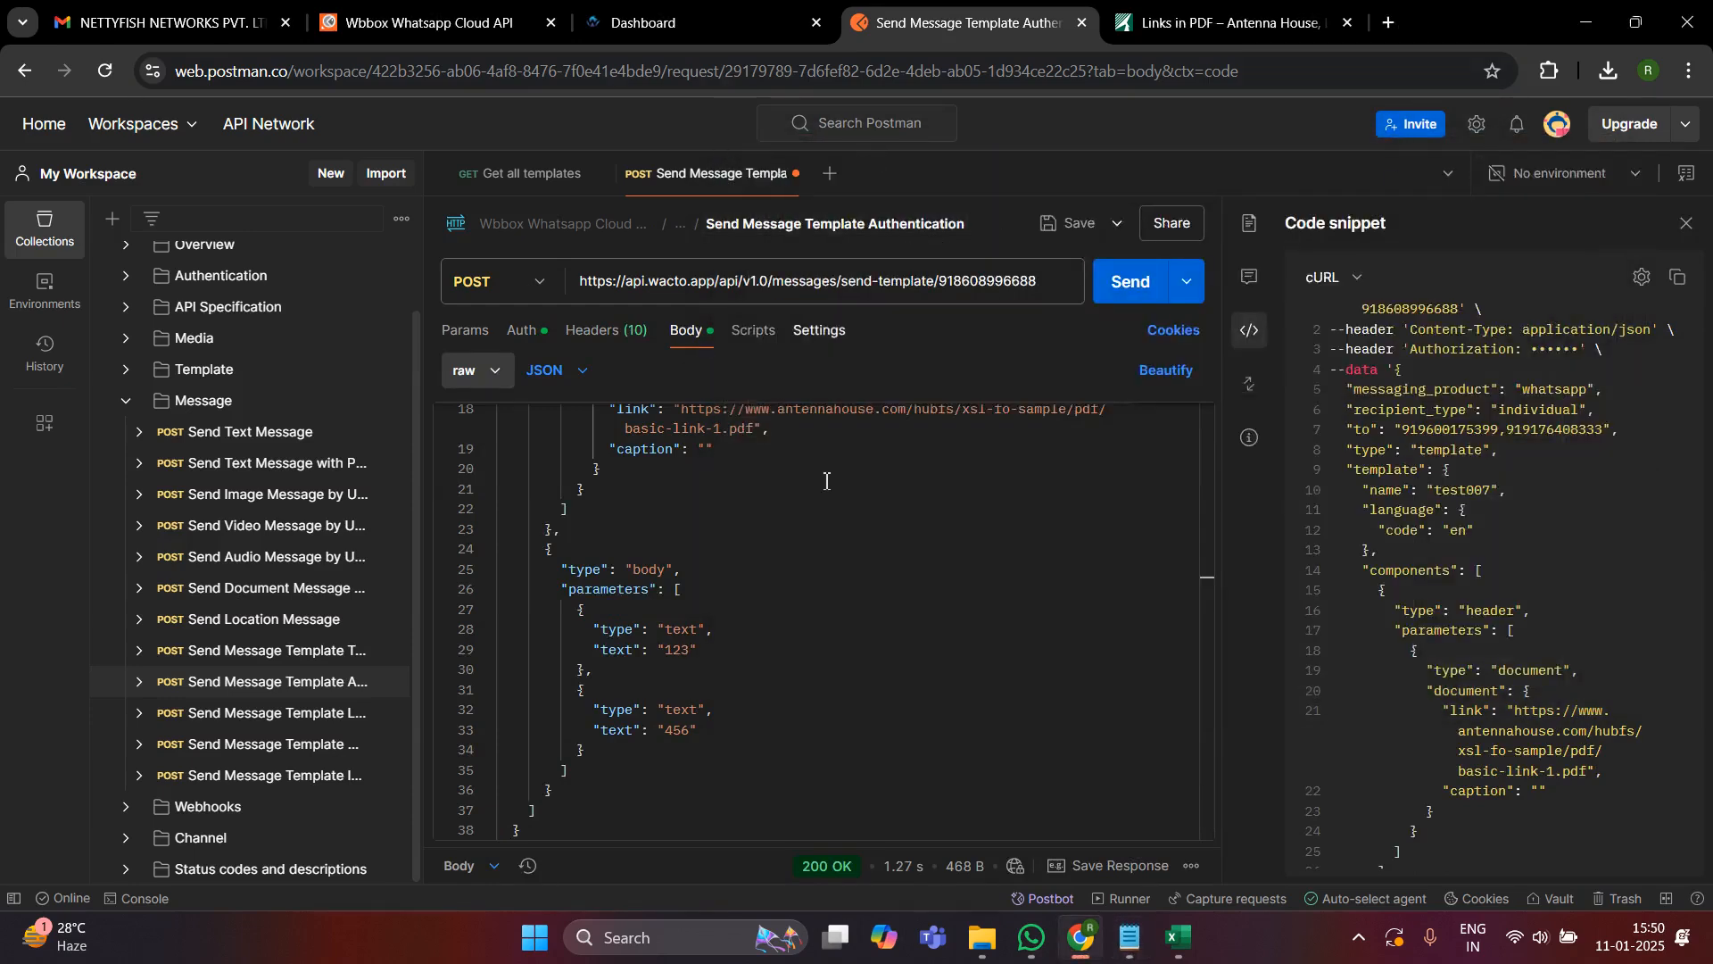
# - Open a new blank request, copy the entire saved cURL command from Notepad, and minimize the Notepad window
pyautogui.click(832, 178)
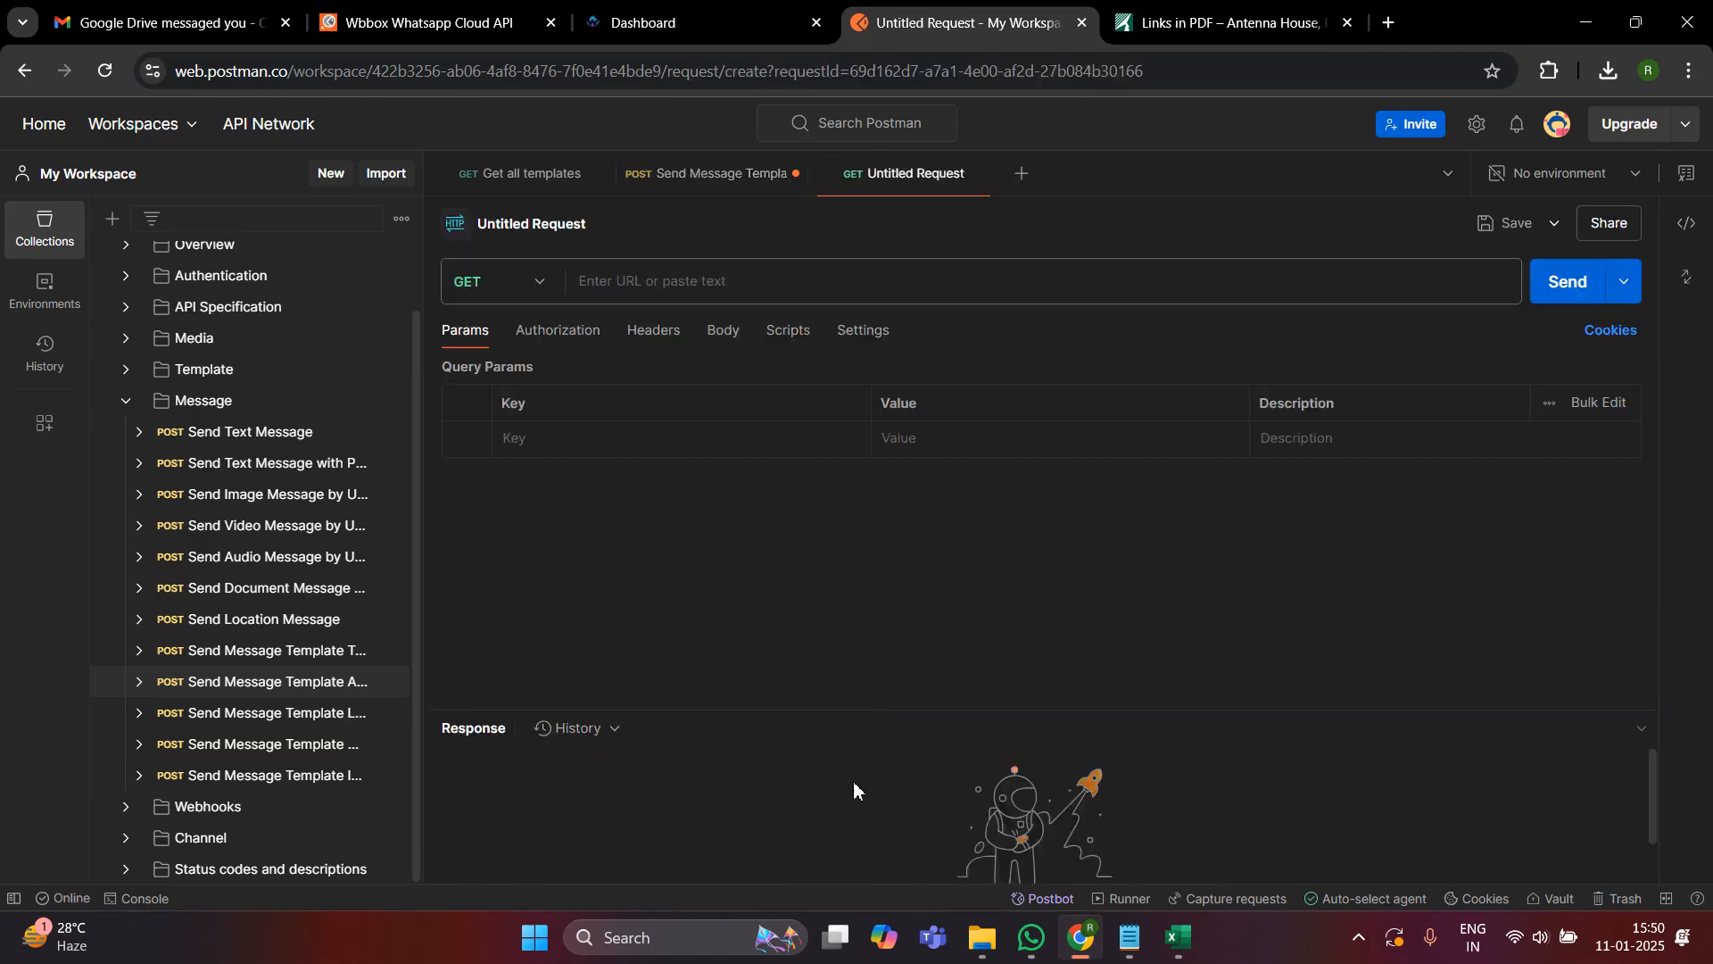
pyautogui.click(1130, 937)
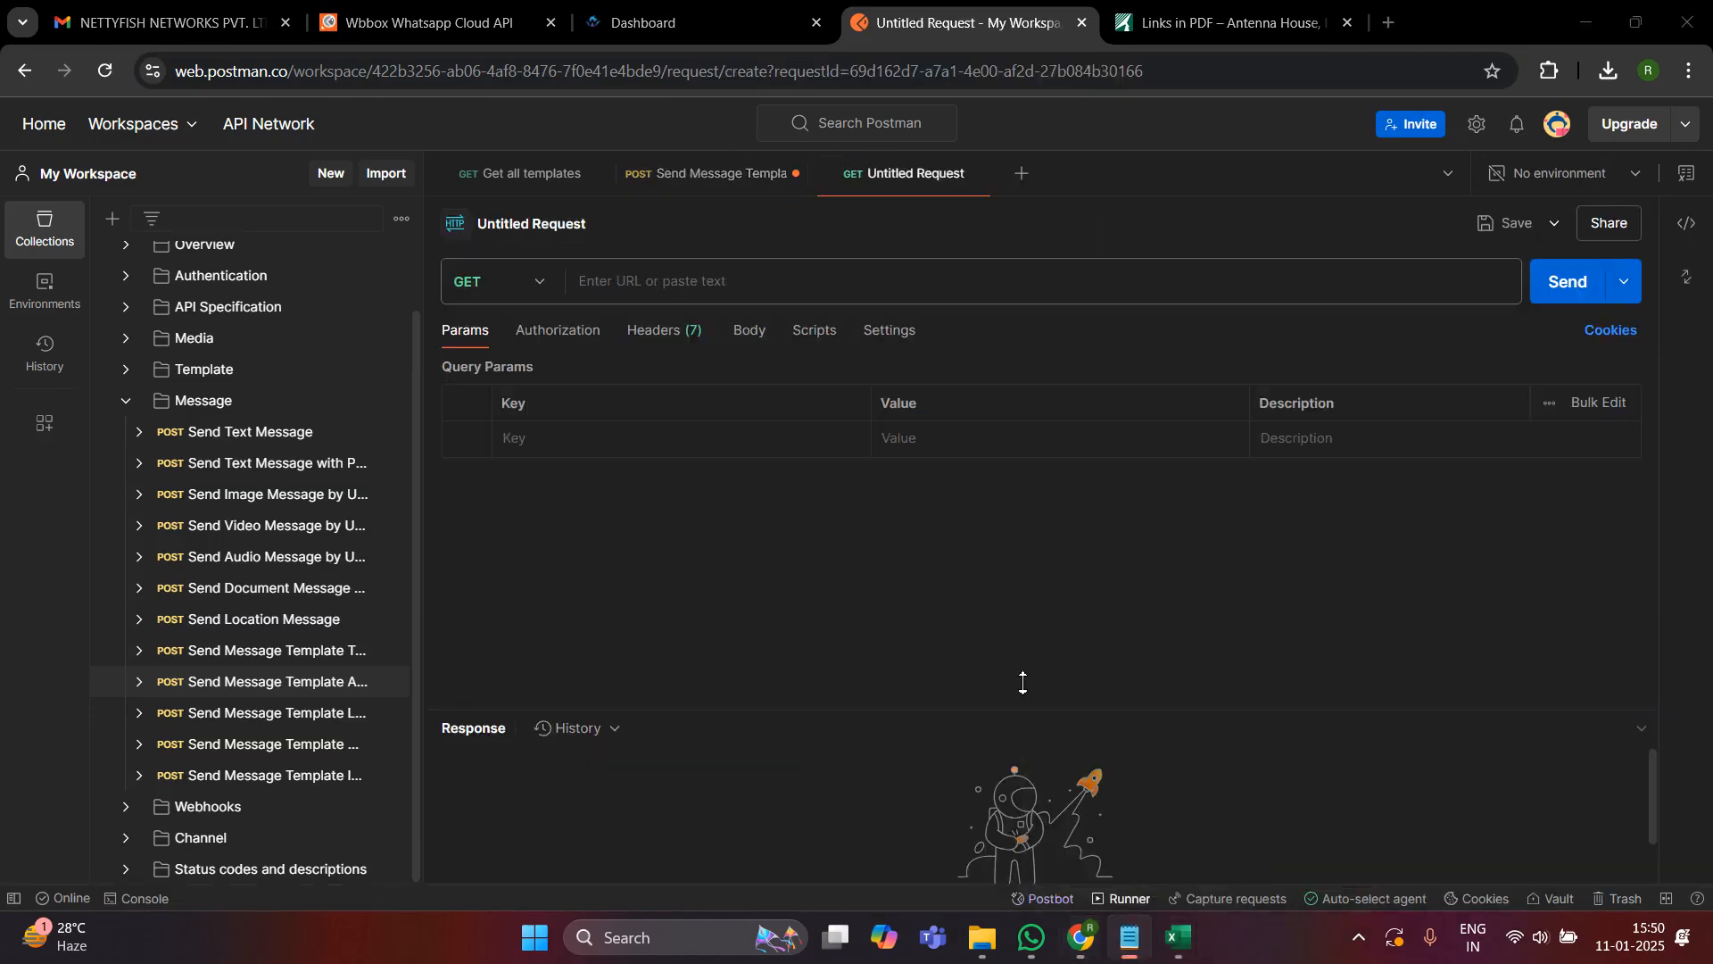
pyautogui.hotkey('ctrl', 'a')
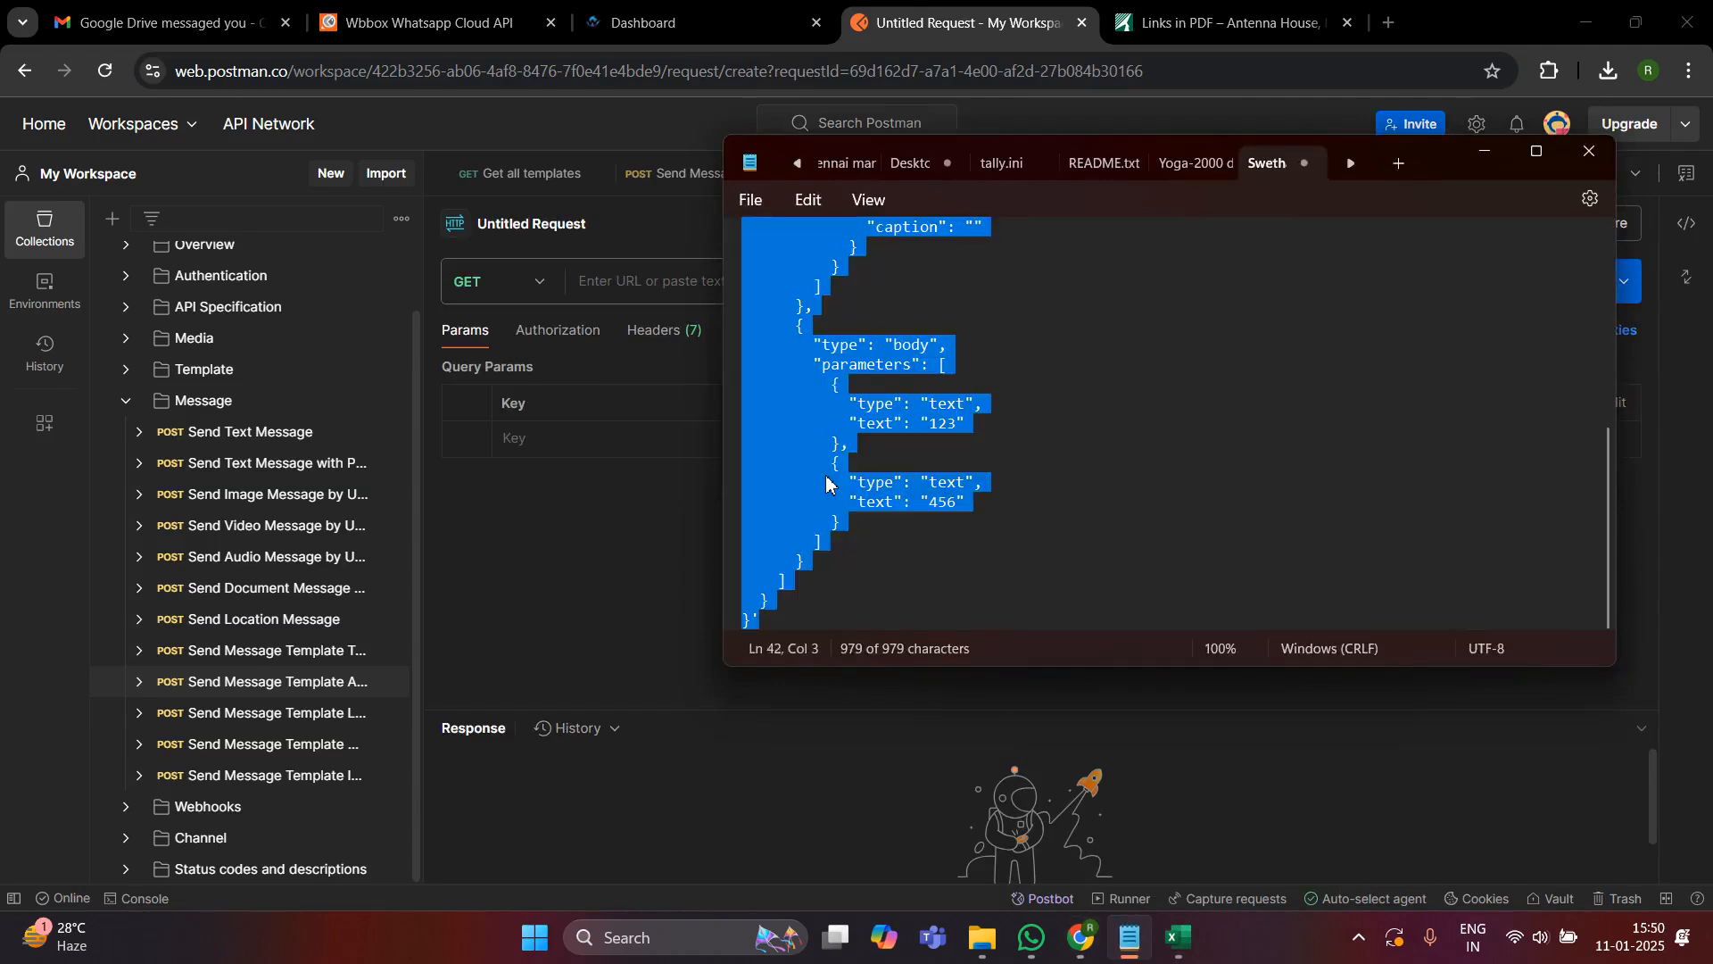
pyautogui.click(1493, 158)
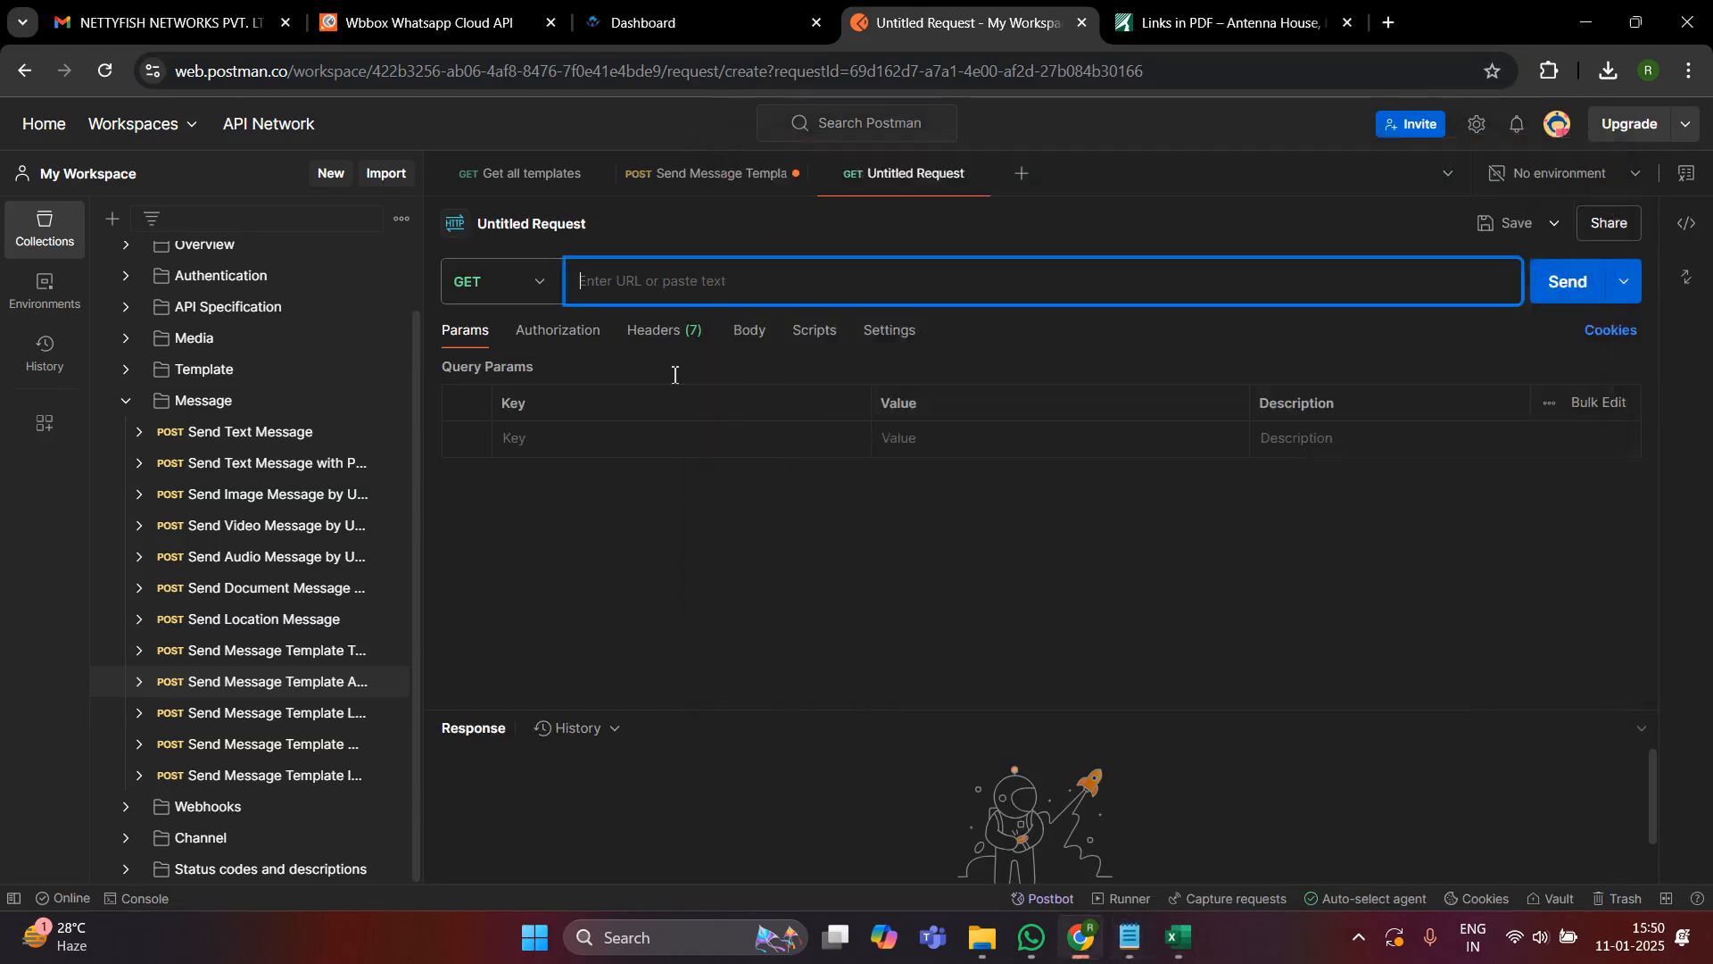
# - Set the new request's method to POST and paste the copied cURL command, including its authorization token, as the request URL
pyautogui.click(533, 284)
pyautogui.click(504, 375)
pyautogui.click(629, 282)
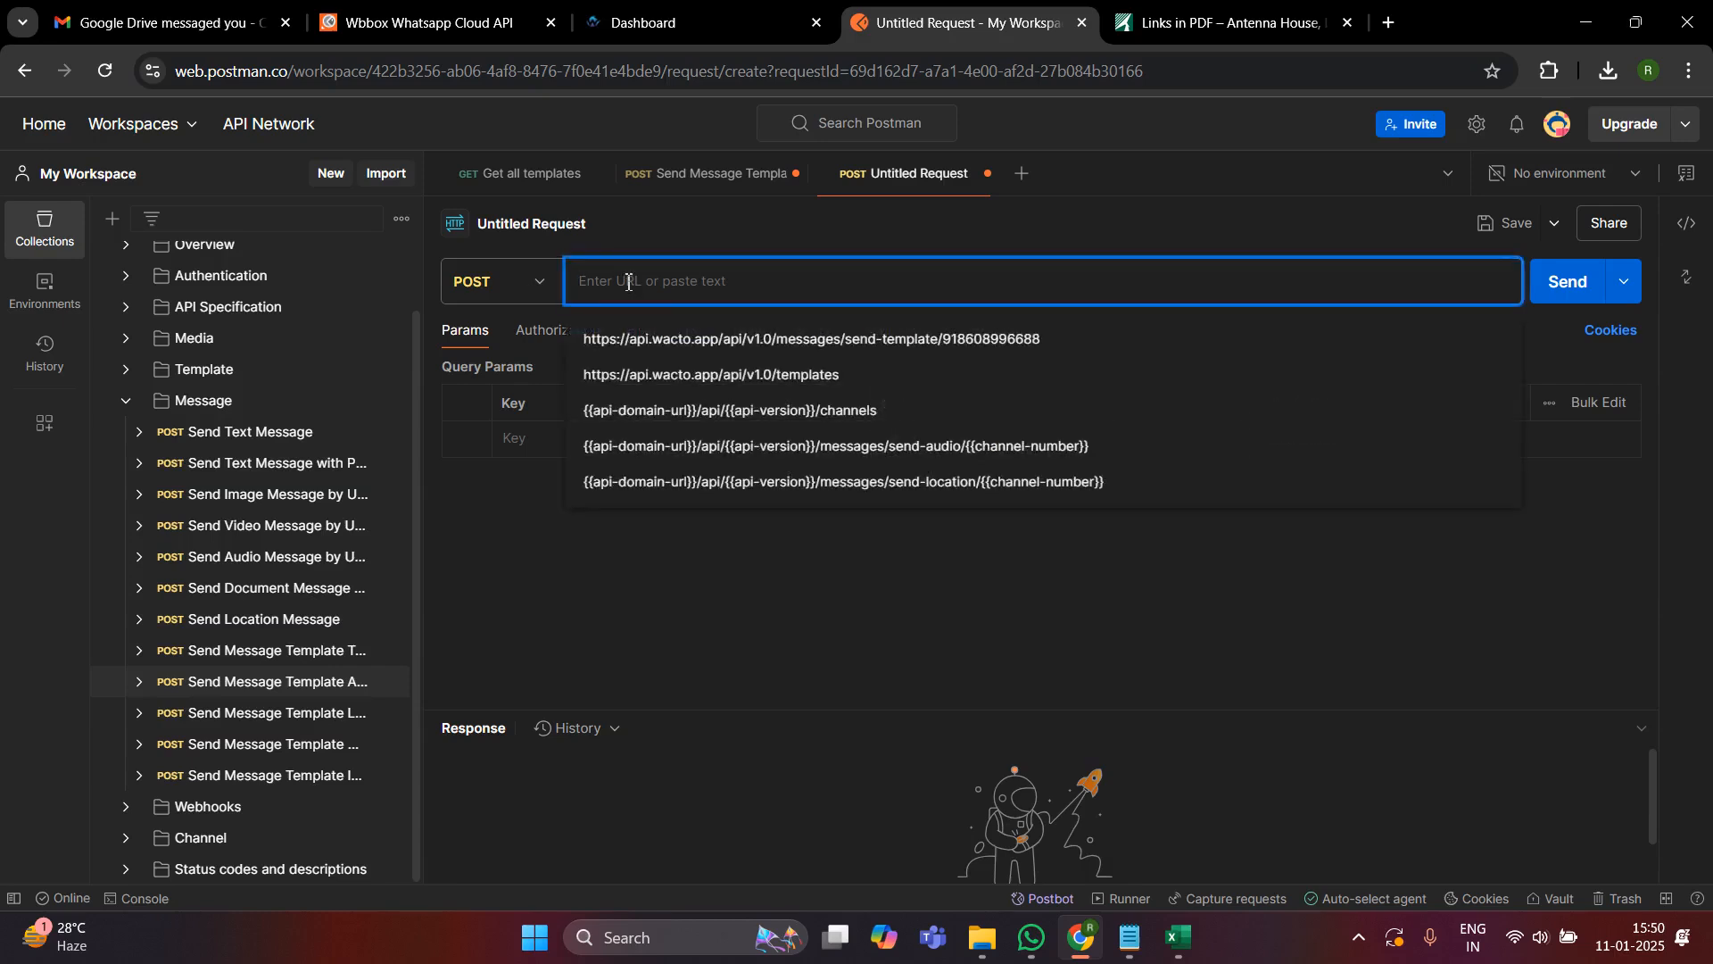
pyautogui.hotkey('ctrl', 'v')
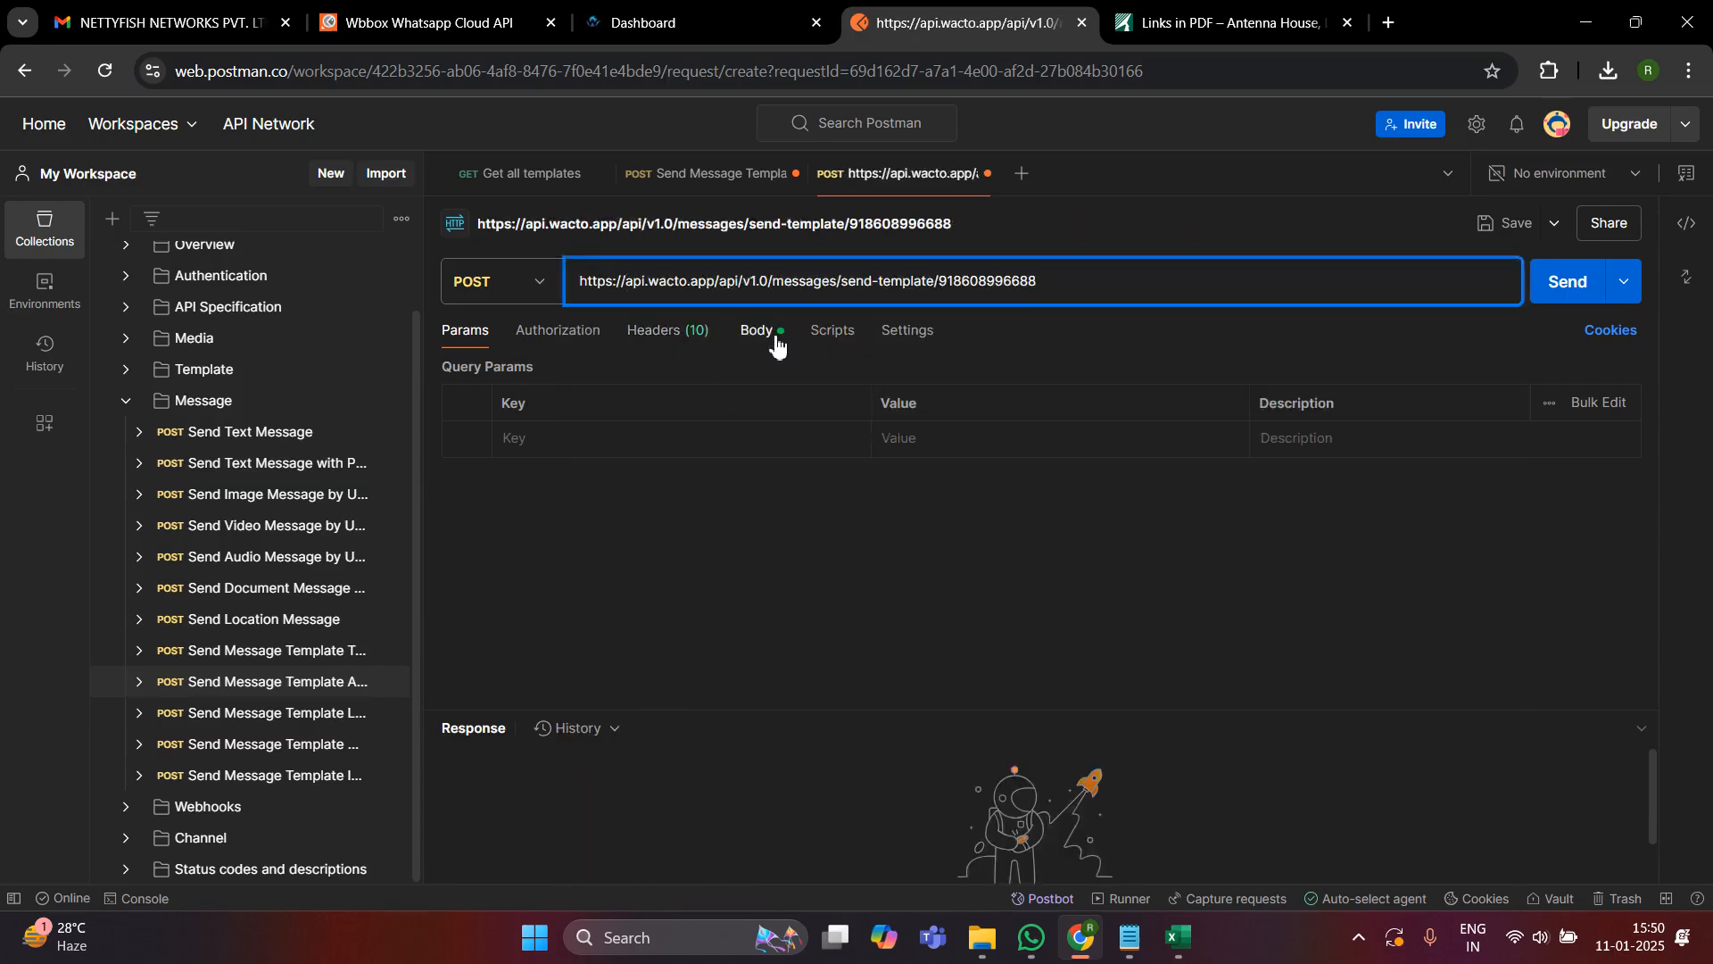
# - Check the imported raw JSON body's recipients and test007 template details, send the request, and shrink the response area
pyautogui.click(776, 341)
pyautogui.scroll(-3, 738, 600)
pyautogui.scroll(3, 736, 602)
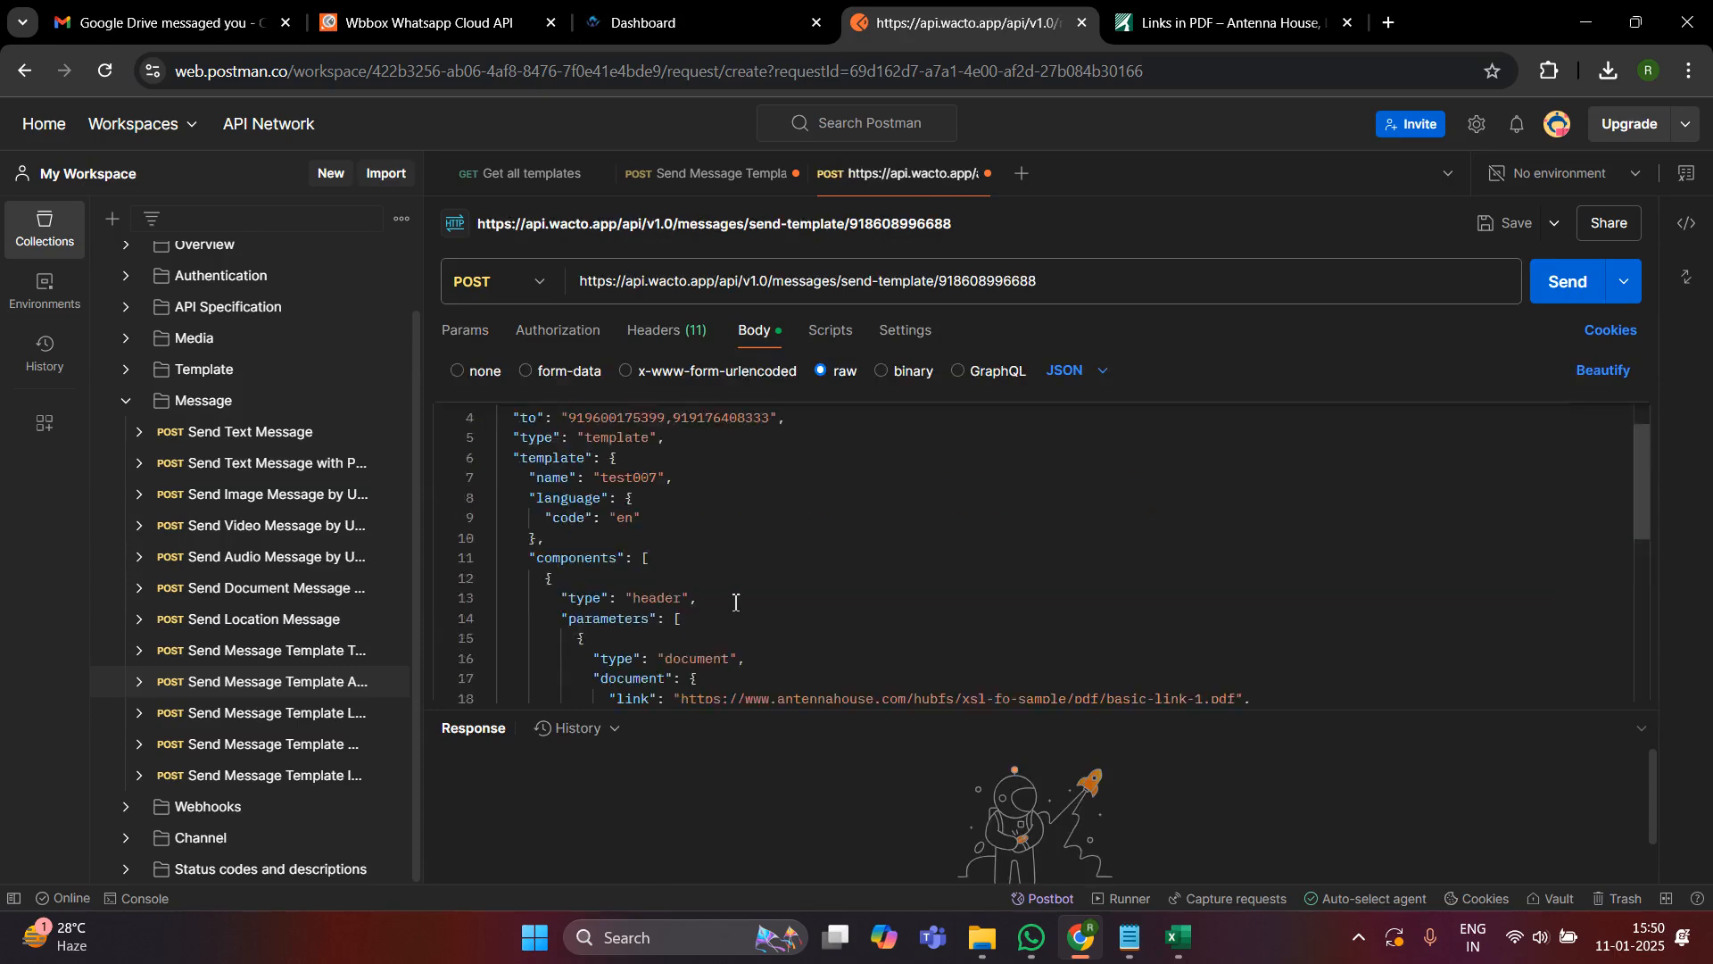
pyautogui.click(644, 419)
pyautogui.scroll(1, 800, 505)
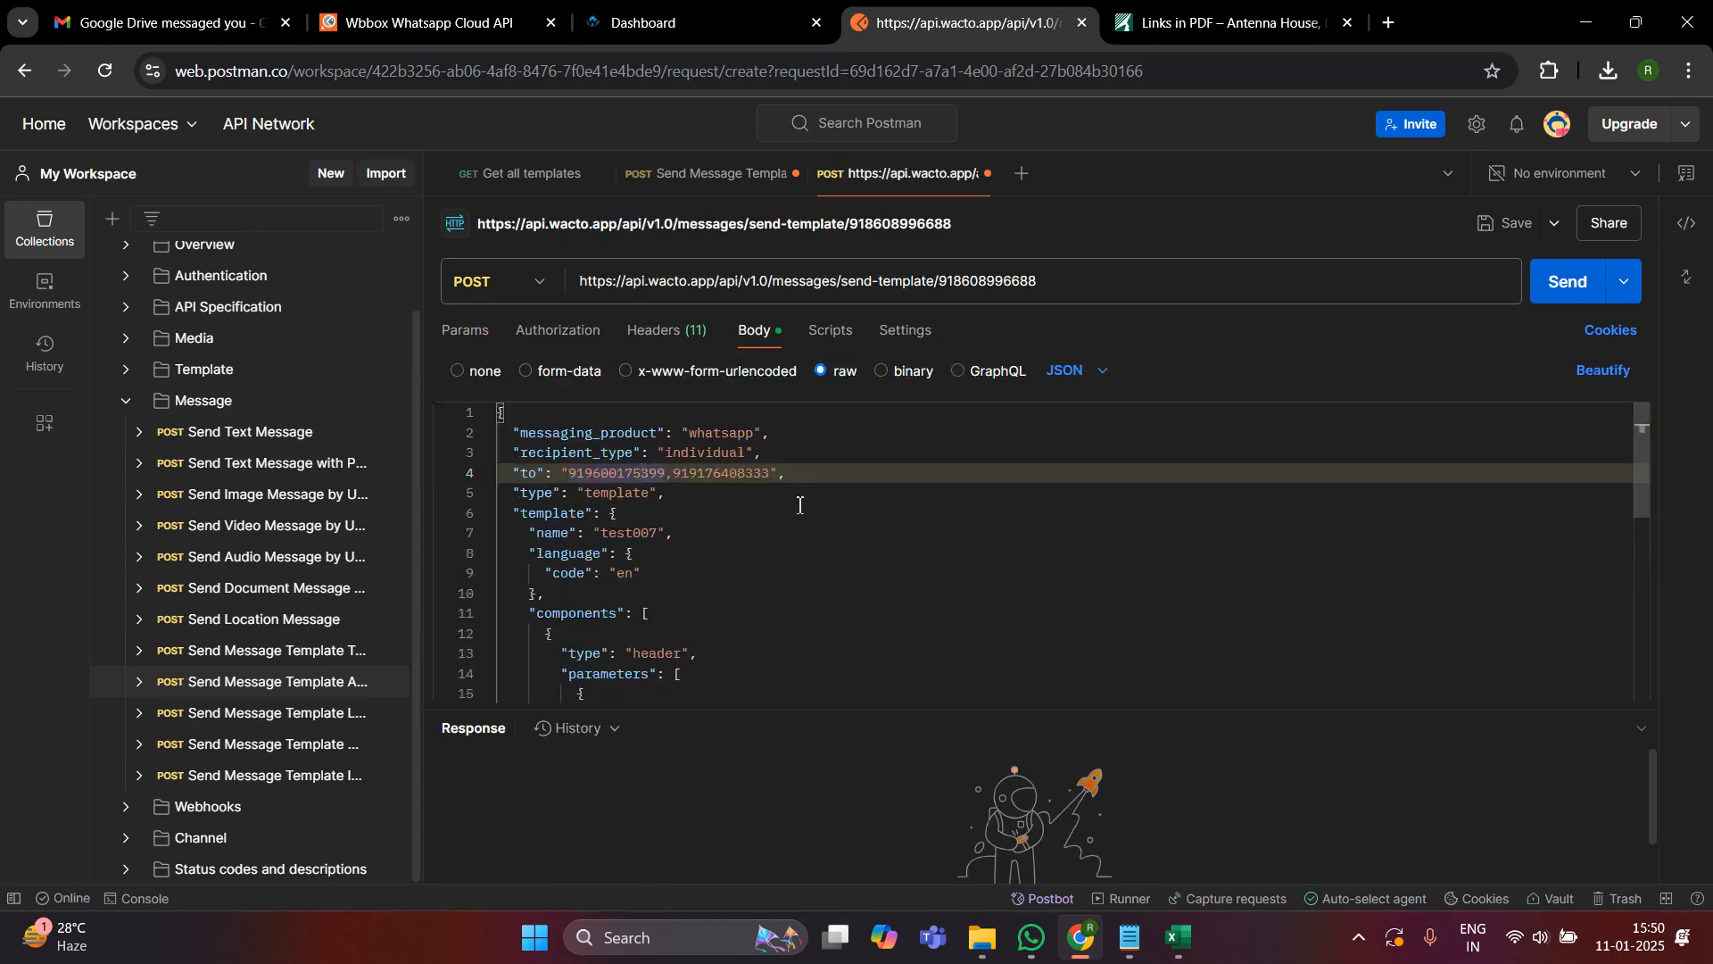
pyautogui.scroll(-1, 1236, 463)
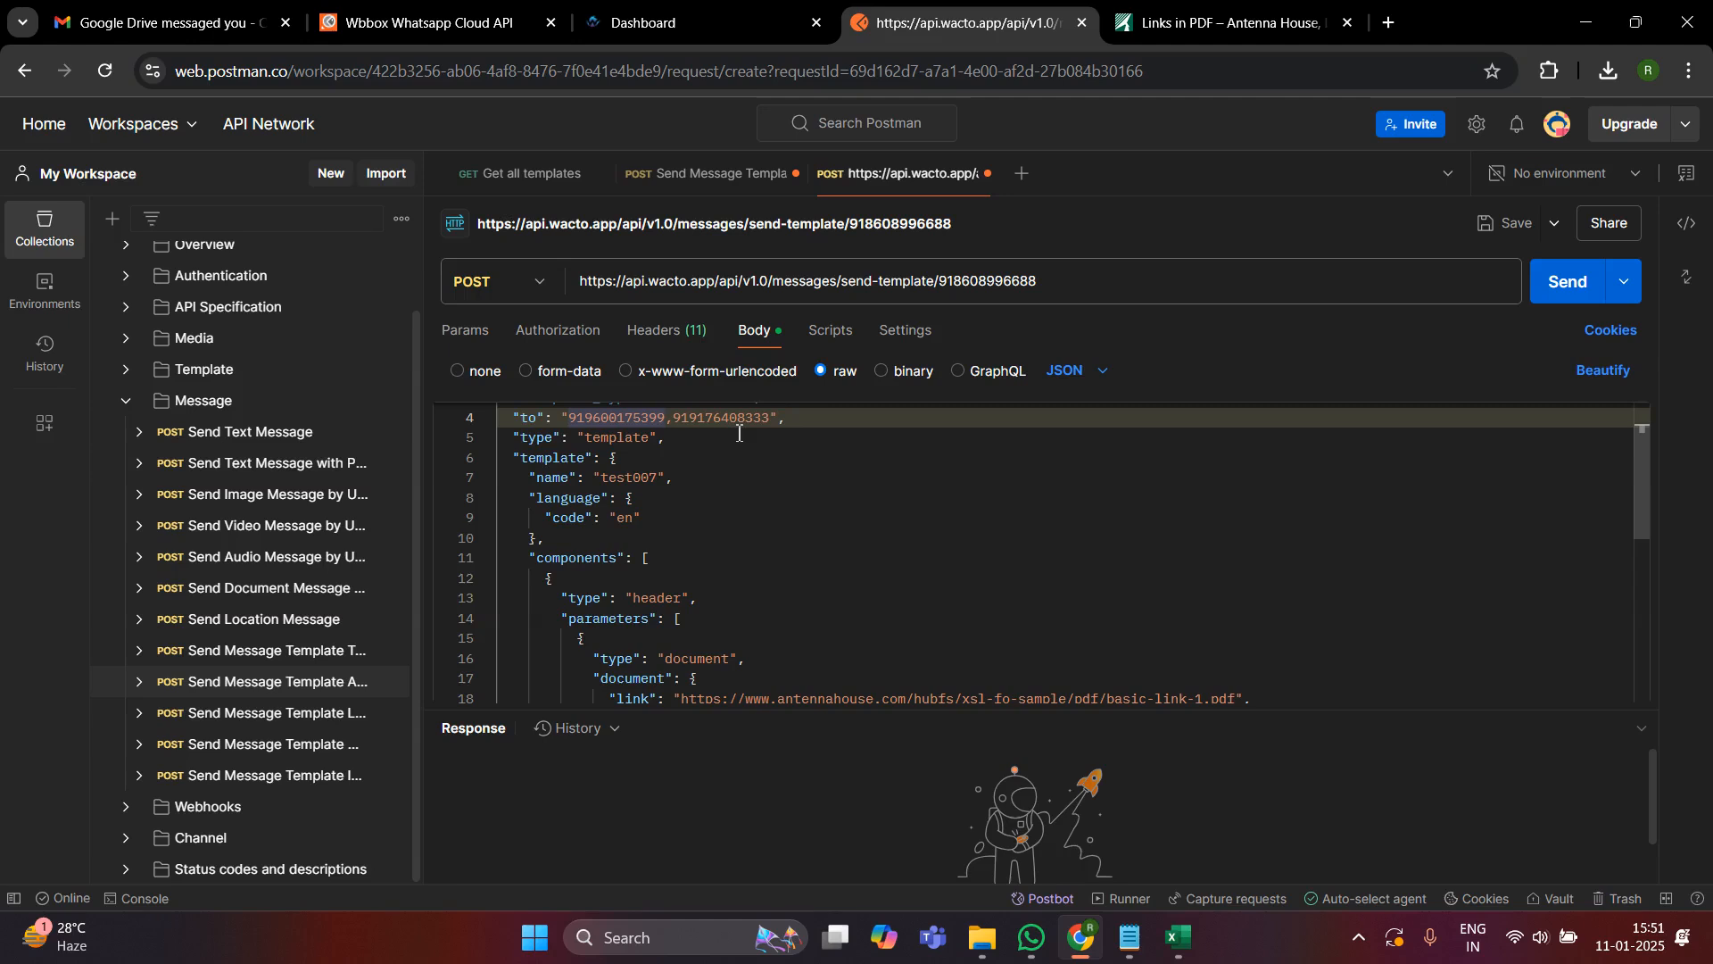
pyautogui.scroll(1, 839, 491)
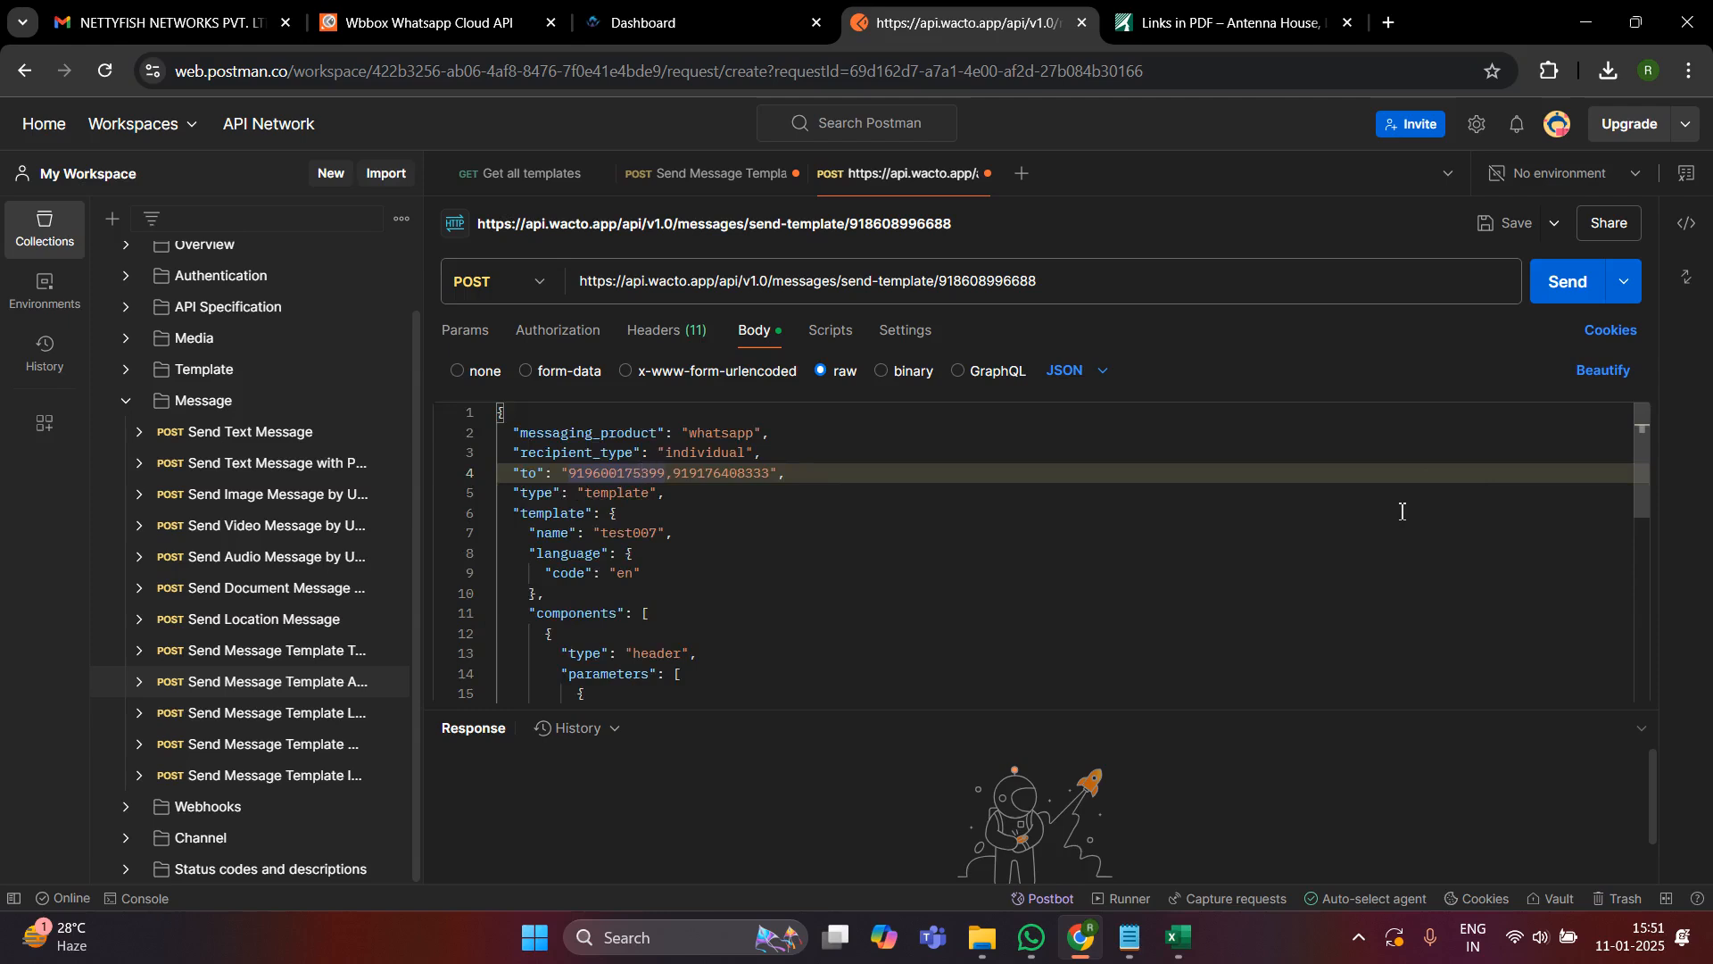
pyautogui.click(1563, 281)
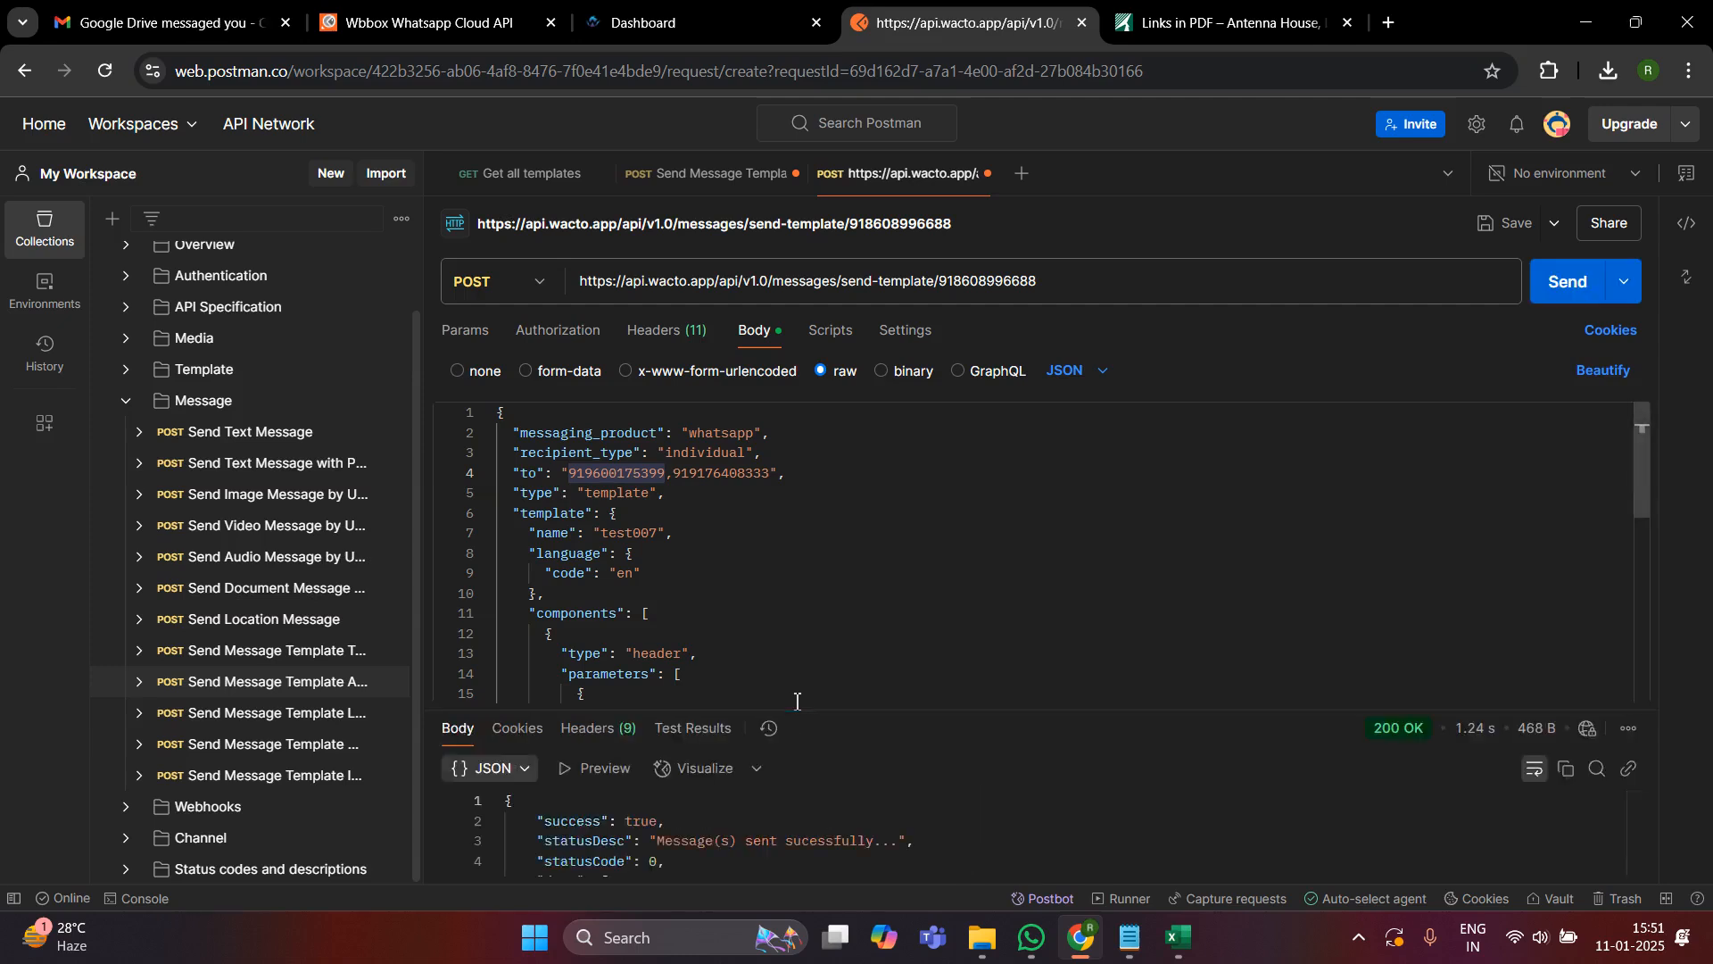
pyautogui.moveTo(807, 710); pyautogui.dragTo(812, 858)
# - Switch to the WACTO dashboard and examine the WhatsApp template payload of the "recording" template down to its button components
pyautogui.click(678, 22)
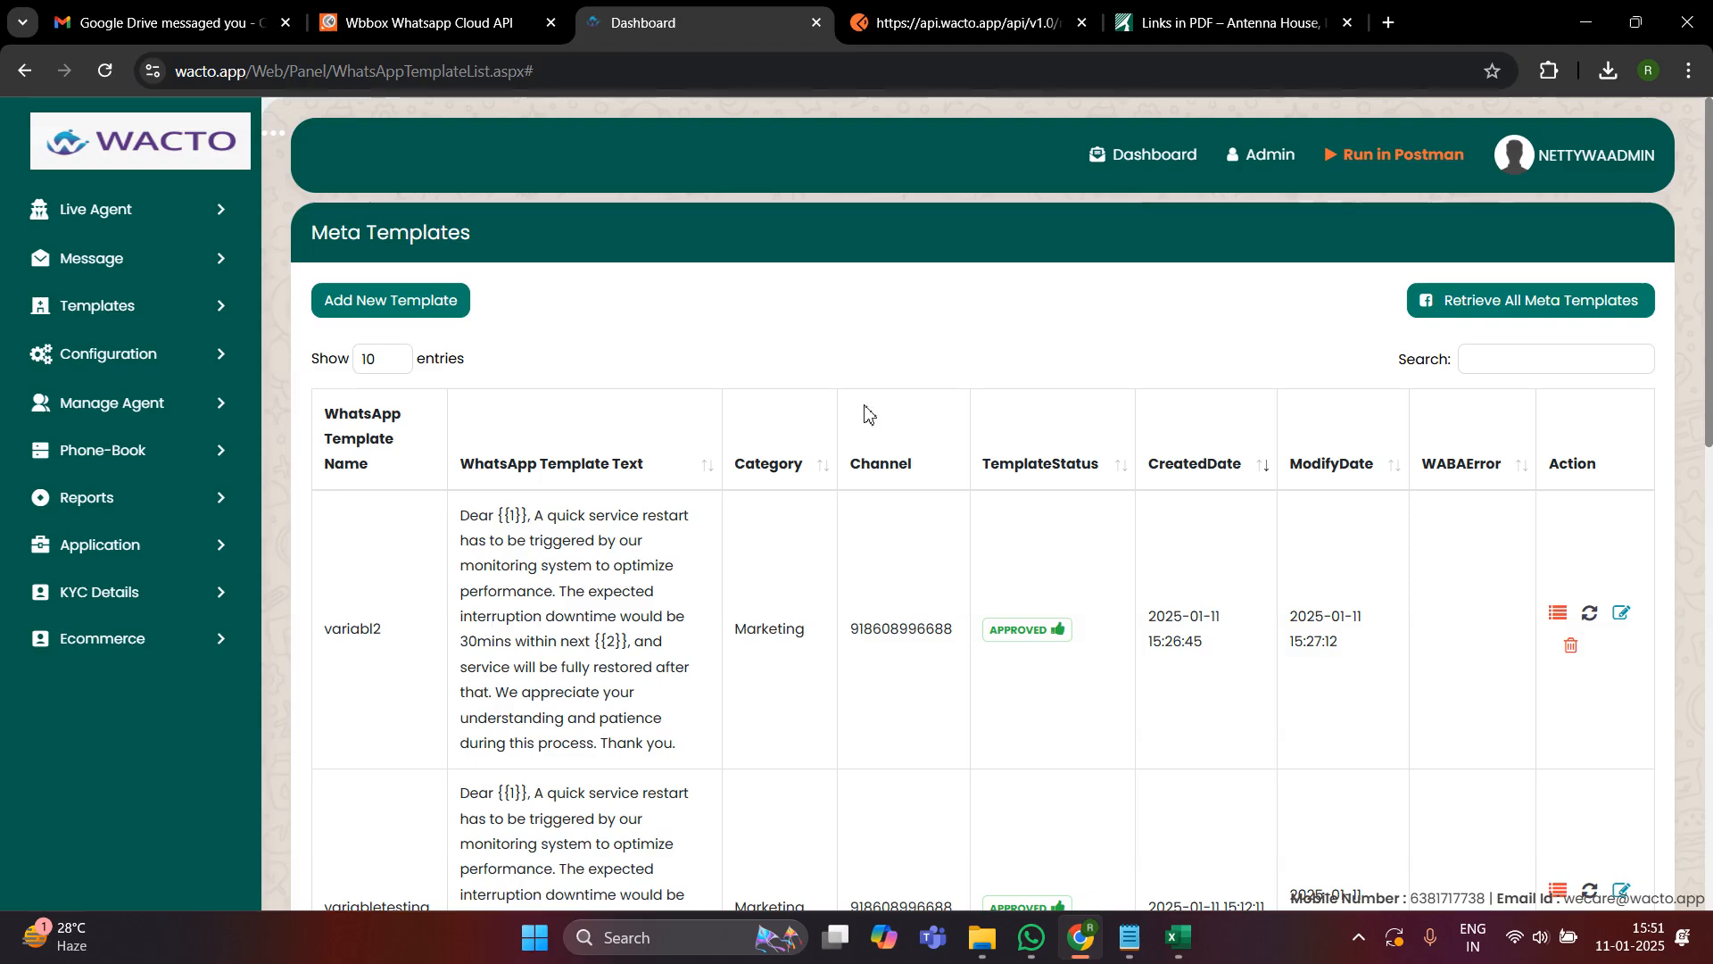
pyautogui.scroll(-7, 1312, 700)
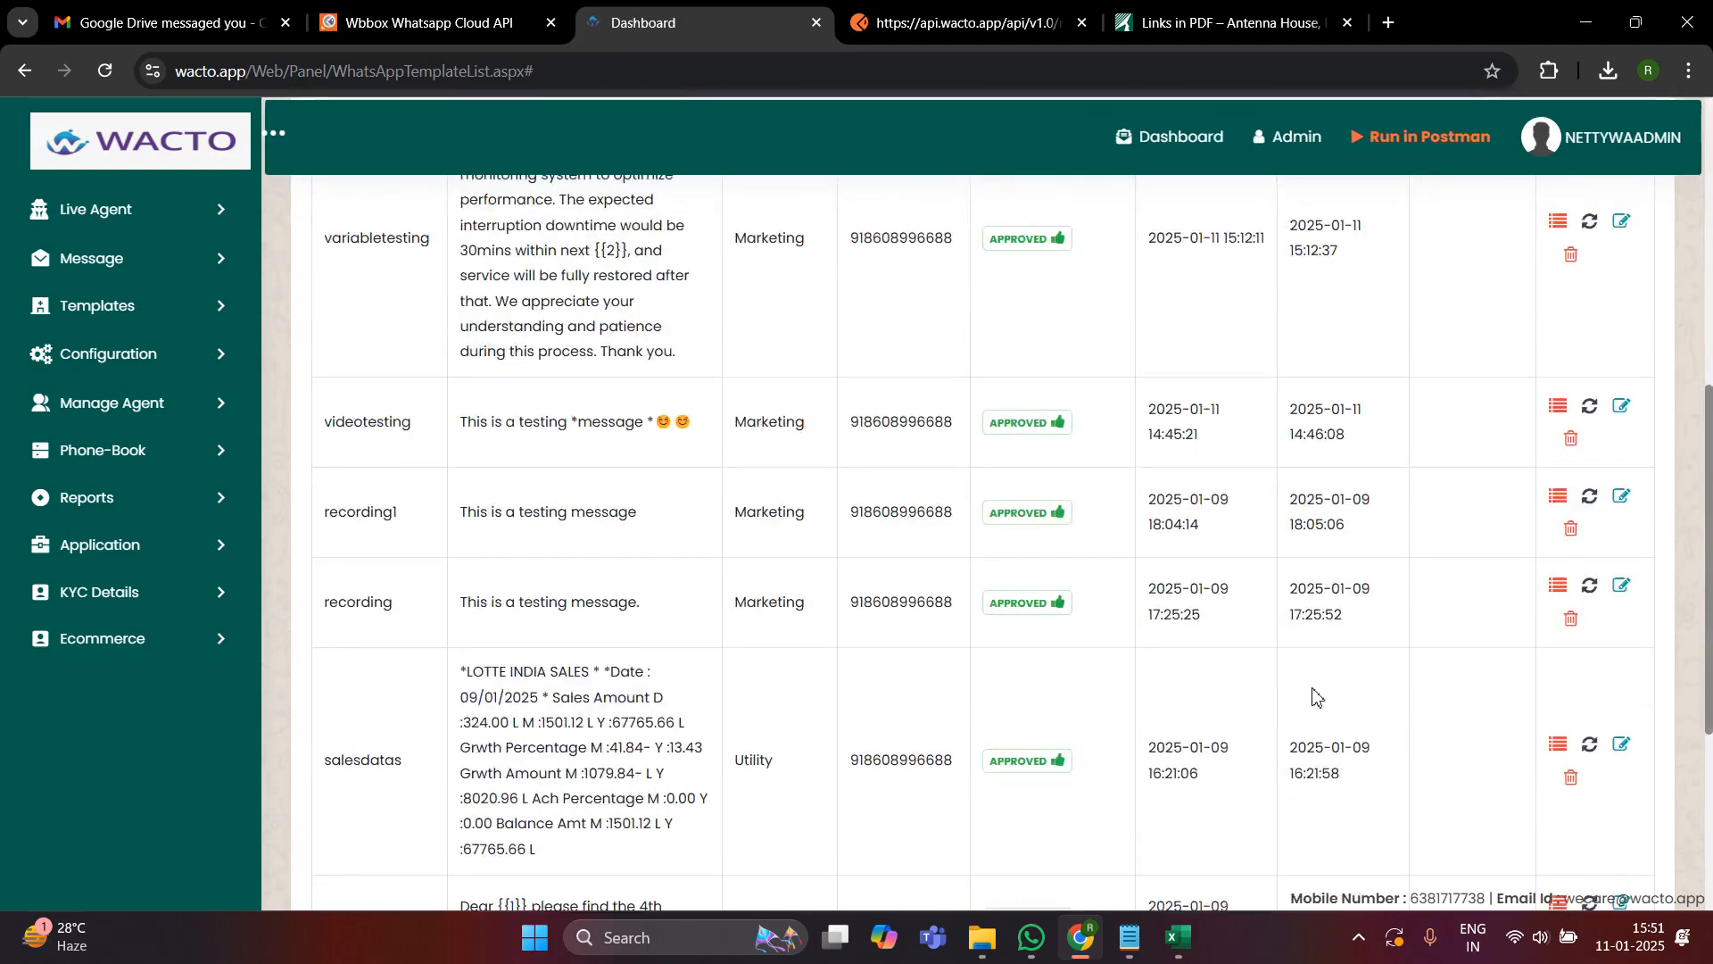
pyautogui.click(1553, 596)
pyautogui.scroll(-6, 685, 481)
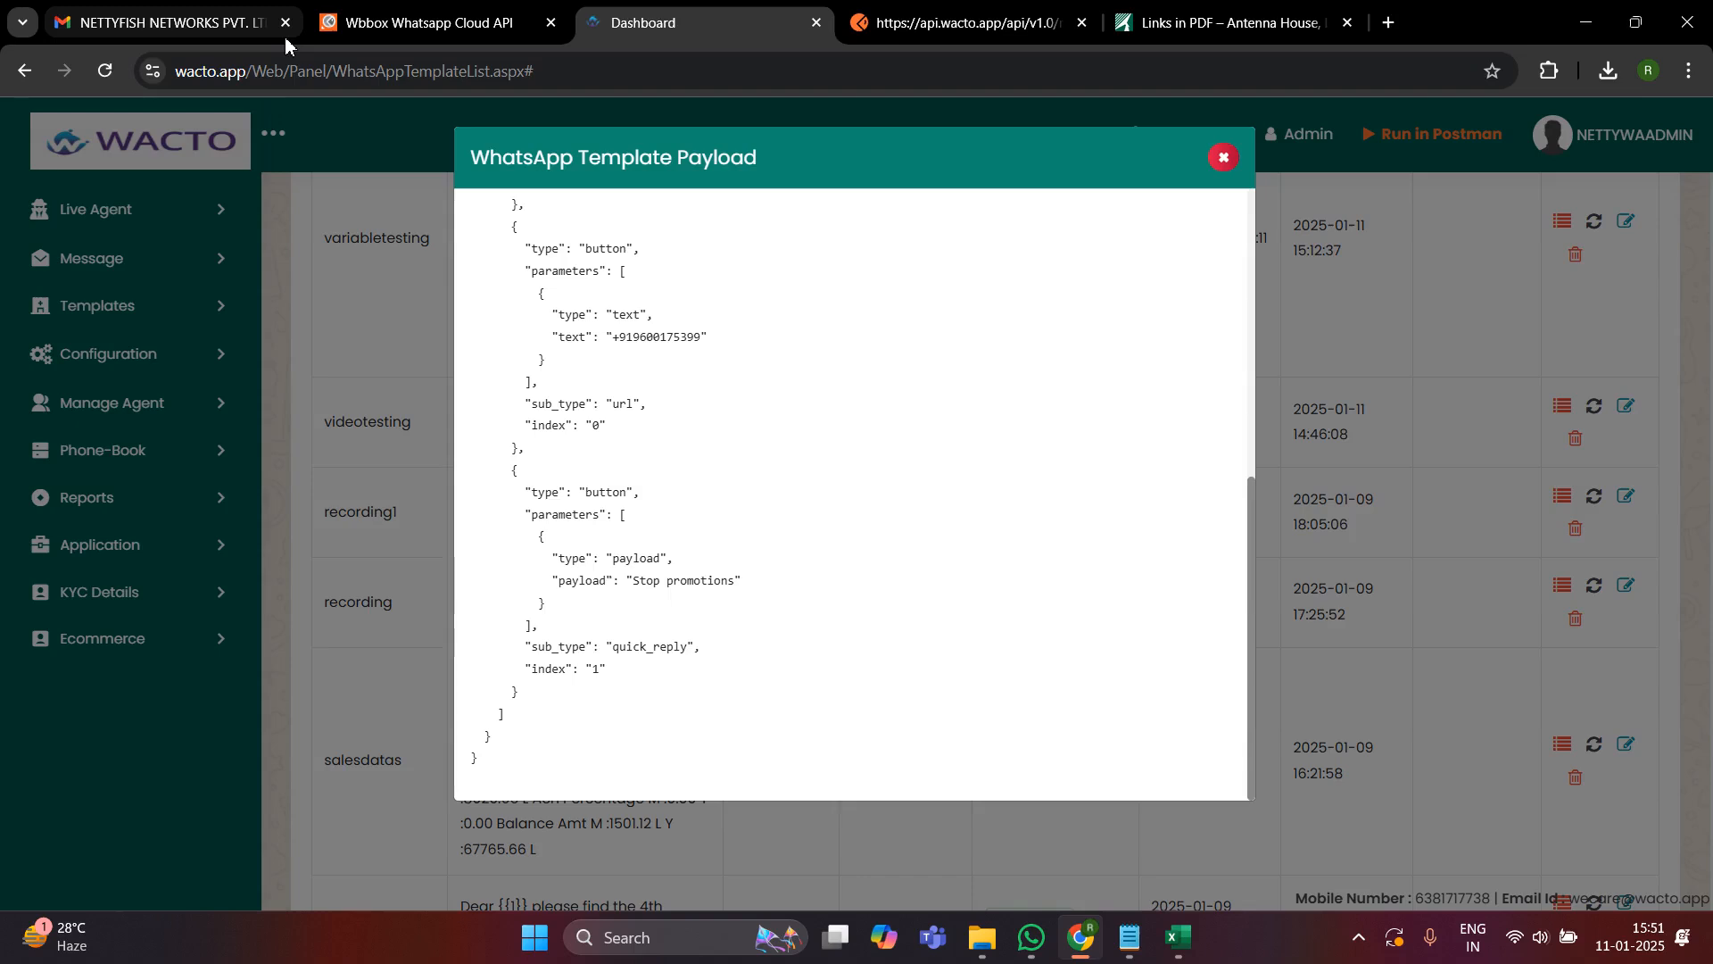
pyautogui.moveTo(285, 42)
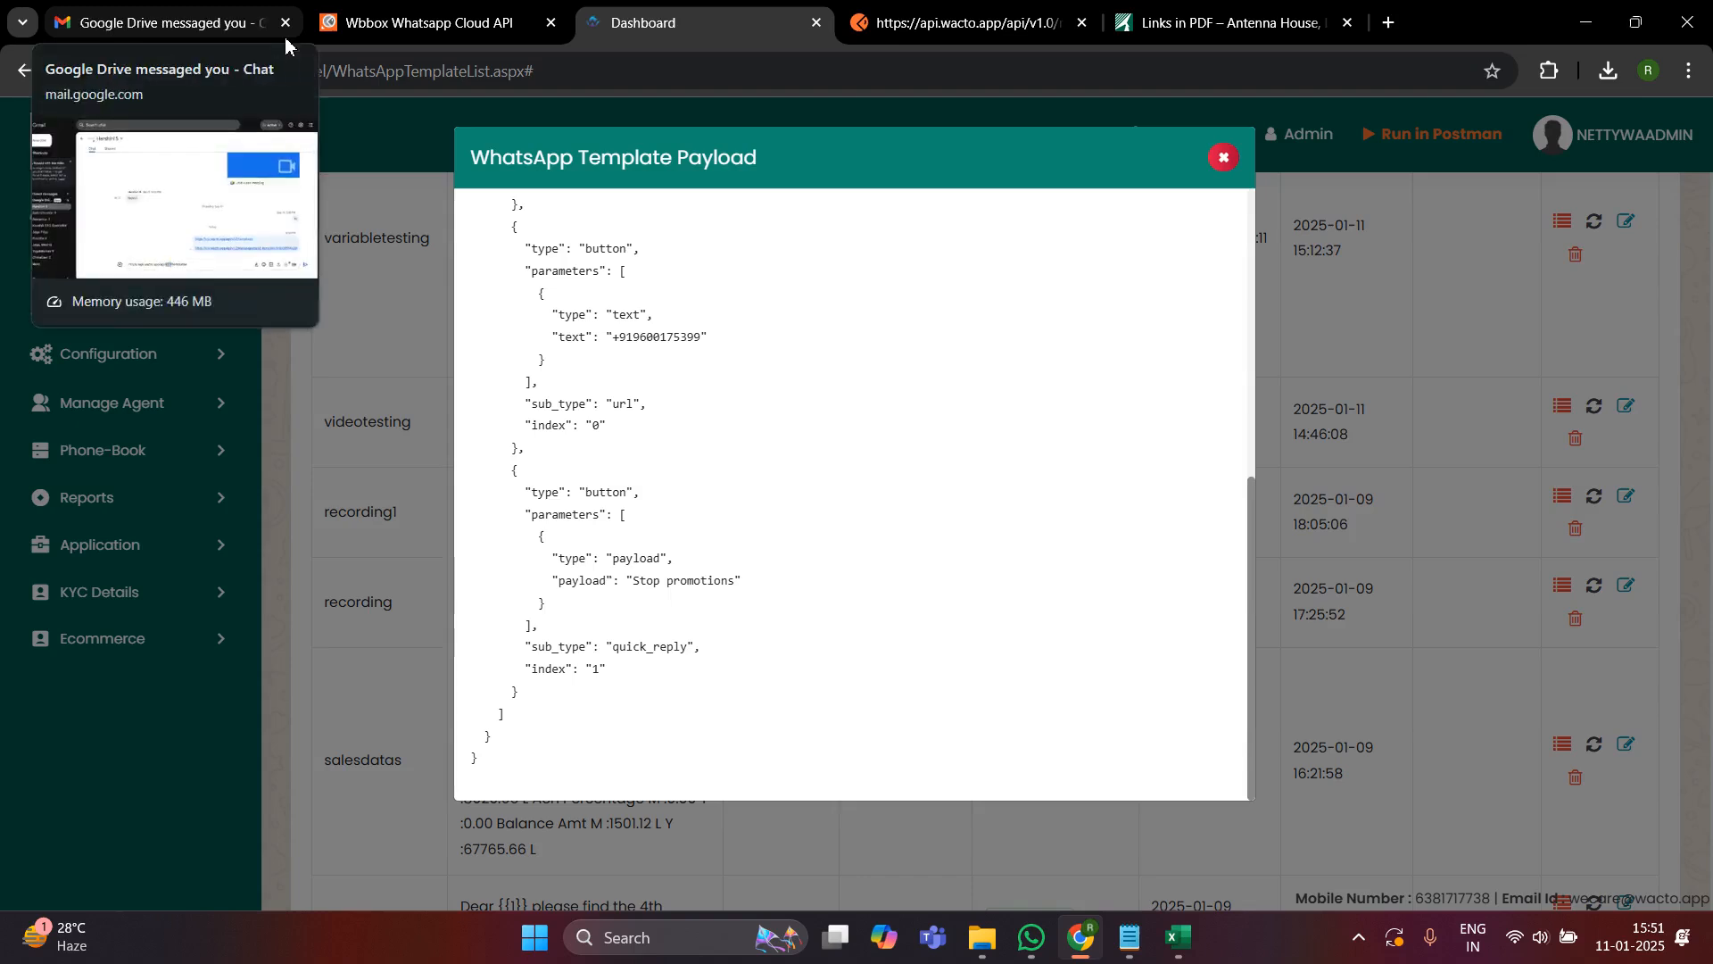